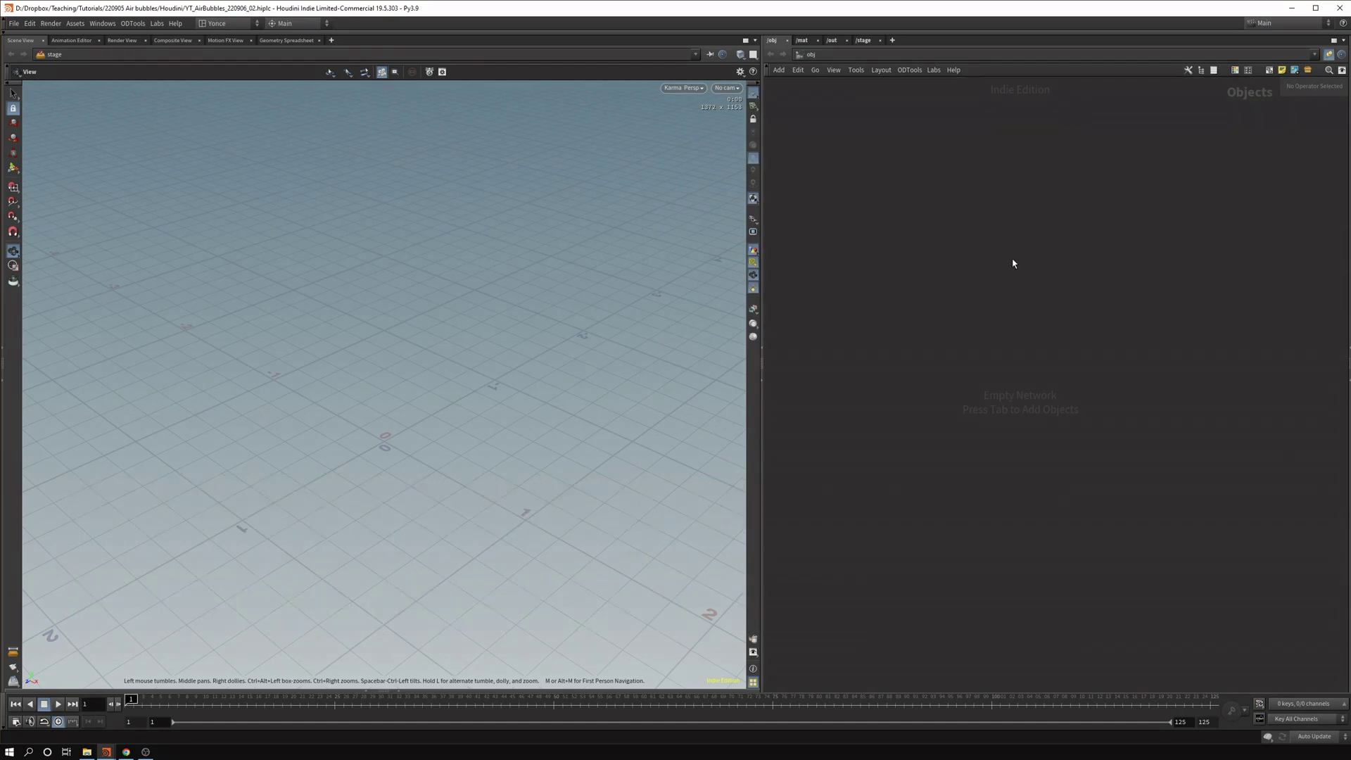
Create a Geometry object in the empty object network and enter it.
{"action": "key", "text": "Tab"}
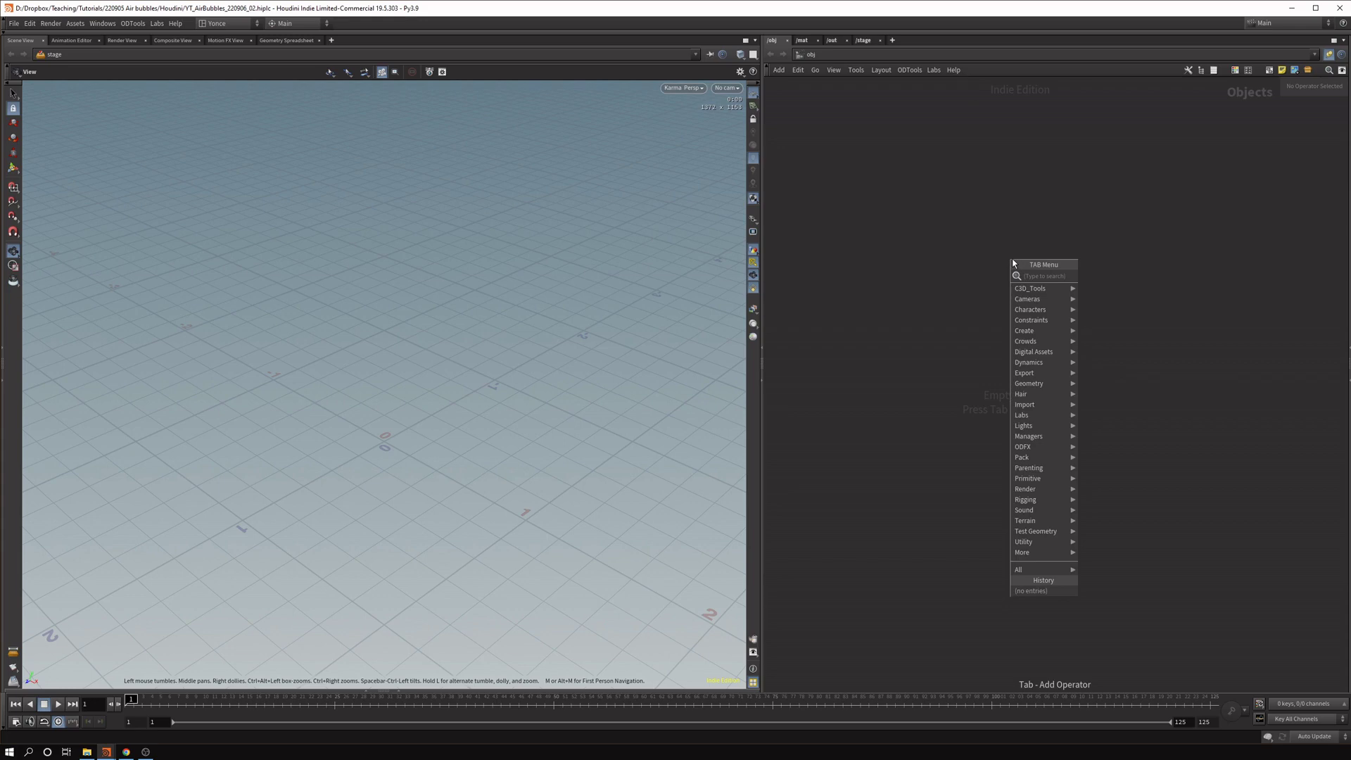
{"action": "type", "text": "geo"}
{"action": "key", "text": "Return"}
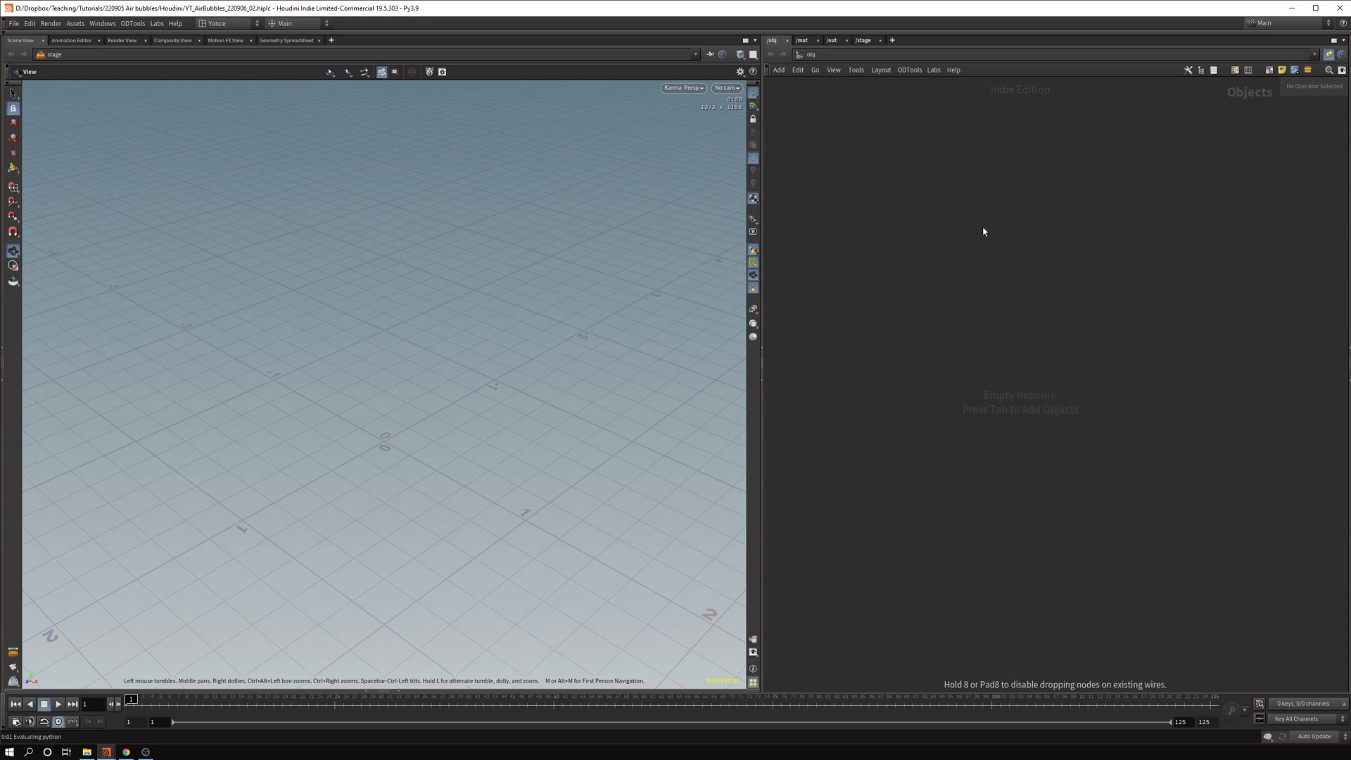
{"action": "left_click", "coordinate": [984, 232]}
{"action": "double_click", "coordinate": [977, 225]}
Add a Sphere node to the geometry network.
{"action": "key", "text": "Tab"}
{"action": "type", "text": "sphe"}
{"action": "key", "text": "Return"}
{"action": "left_click", "coordinate": [970, 238]}
Change the sphere's primitive type to Polygon and set its frequency to 11.
{"action": "left_click_drag", "start_coordinate": [286, 497], "coordinate": [792, 380]}
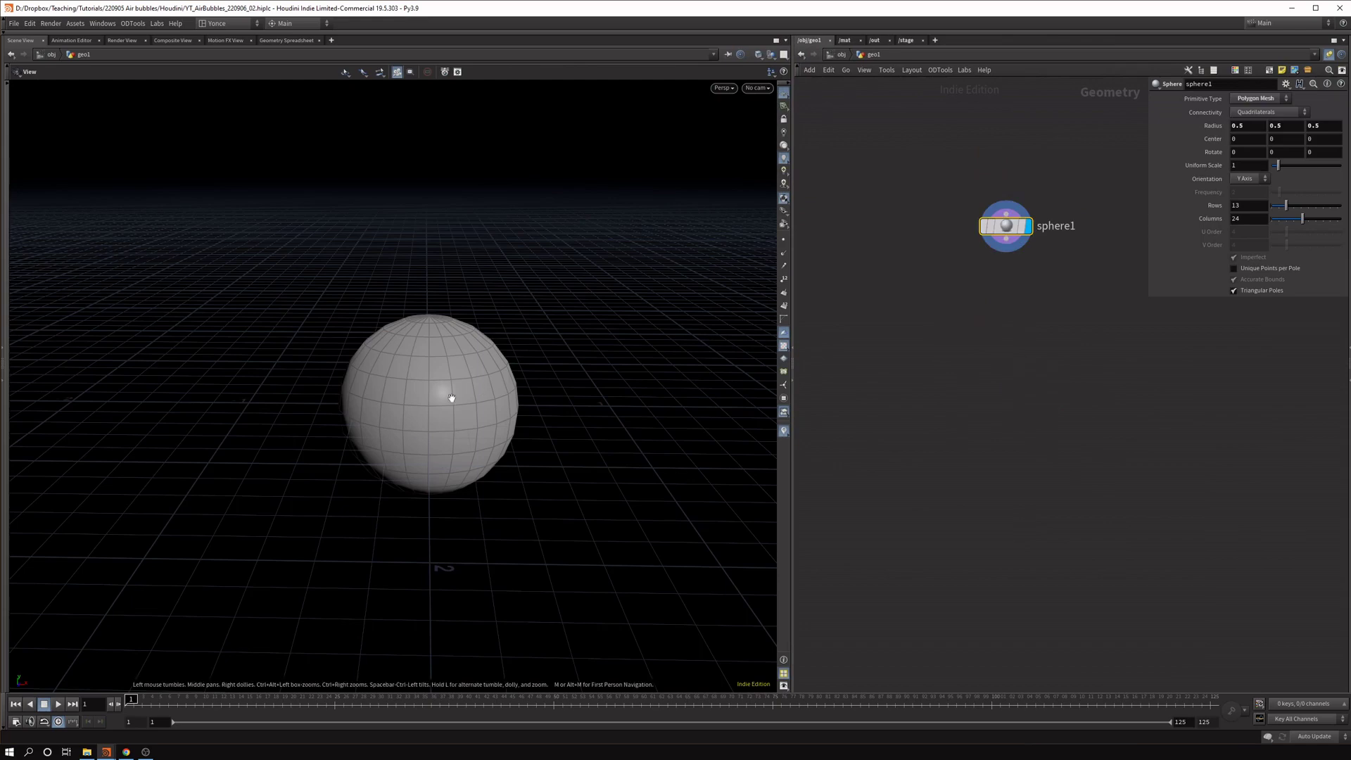
{"action": "scroll", "coordinate": [451, 394], "scroll_direction": "up", "scroll_amount": 2}
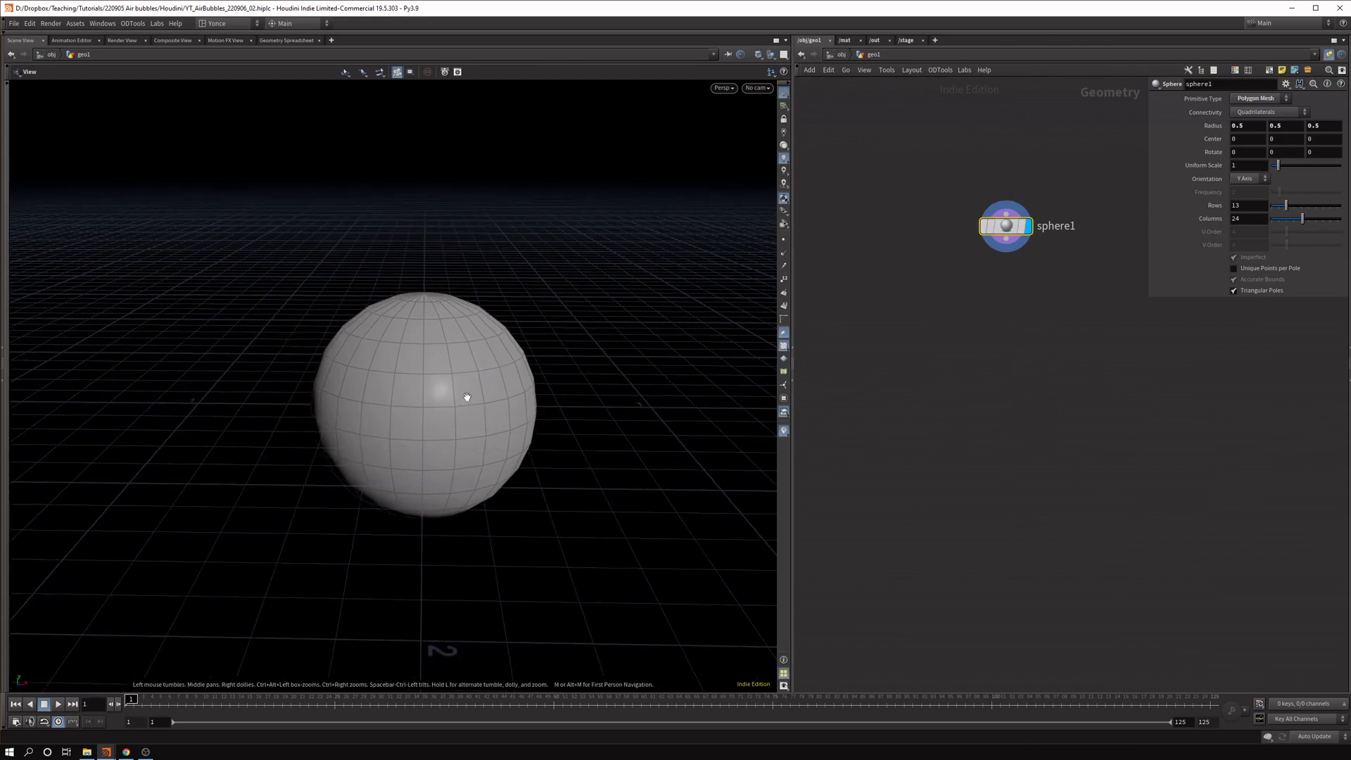
{"action": "left_click", "coordinate": [1257, 98]}
{"action": "left_click", "coordinate": [1264, 114]}
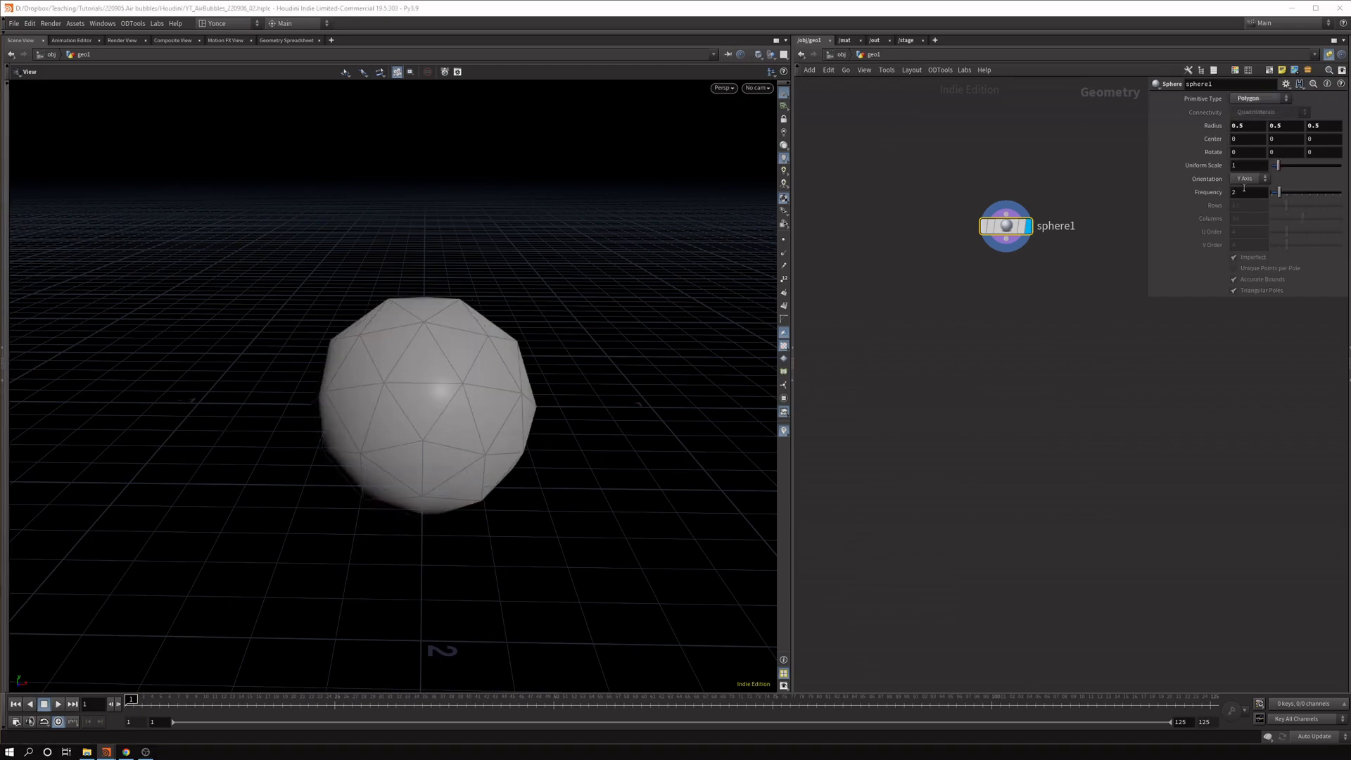
{"action": "middle_click_drag", "start_coordinate": [1246, 192], "coordinate": [1299, 183]}
{"action": "middle_click_drag", "start_coordinate": [476, 386], "coordinate": [465, 361]}
{"action": "left_click_drag", "start_coordinate": [1008, 229], "coordinate": [959, 214]}
{"action": "left_click_drag", "start_coordinate": [486, 355], "coordinate": [491, 383]}
{"action": "right_click_drag", "start_coordinate": [491, 383], "coordinate": [410, 238]}
{"action": "left_click_drag", "start_coordinate": [410, 239], "coordinate": [508, 225]}
{"action": "left_click_drag", "start_coordinate": [402, 429], "coordinate": [335, 317]}
Add a Labs PolySlice node after the sphere, display it, and fit its slicing box to the bounding box.
{"action": "key", "text": "Tab"}
{"action": "type", "text": "polyslice"}
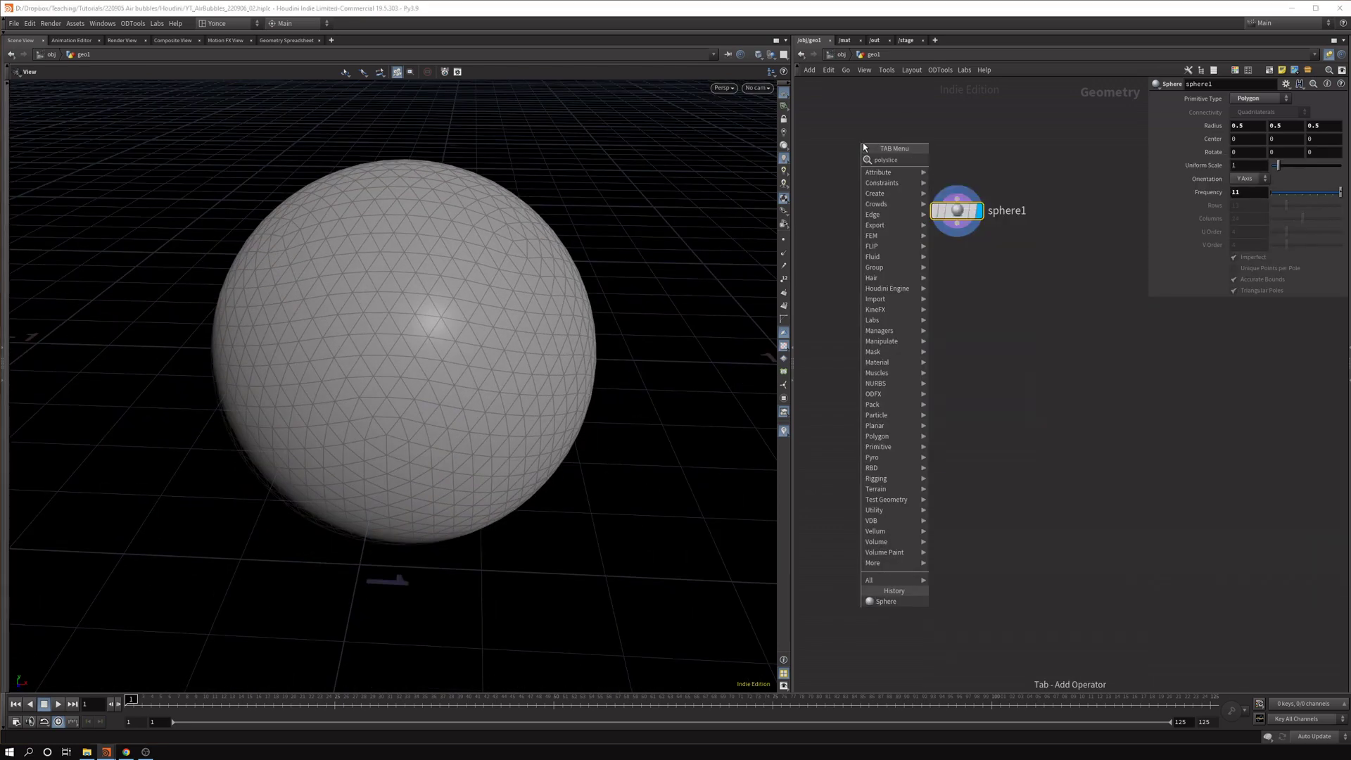
{"action": "key", "text": "Return"}
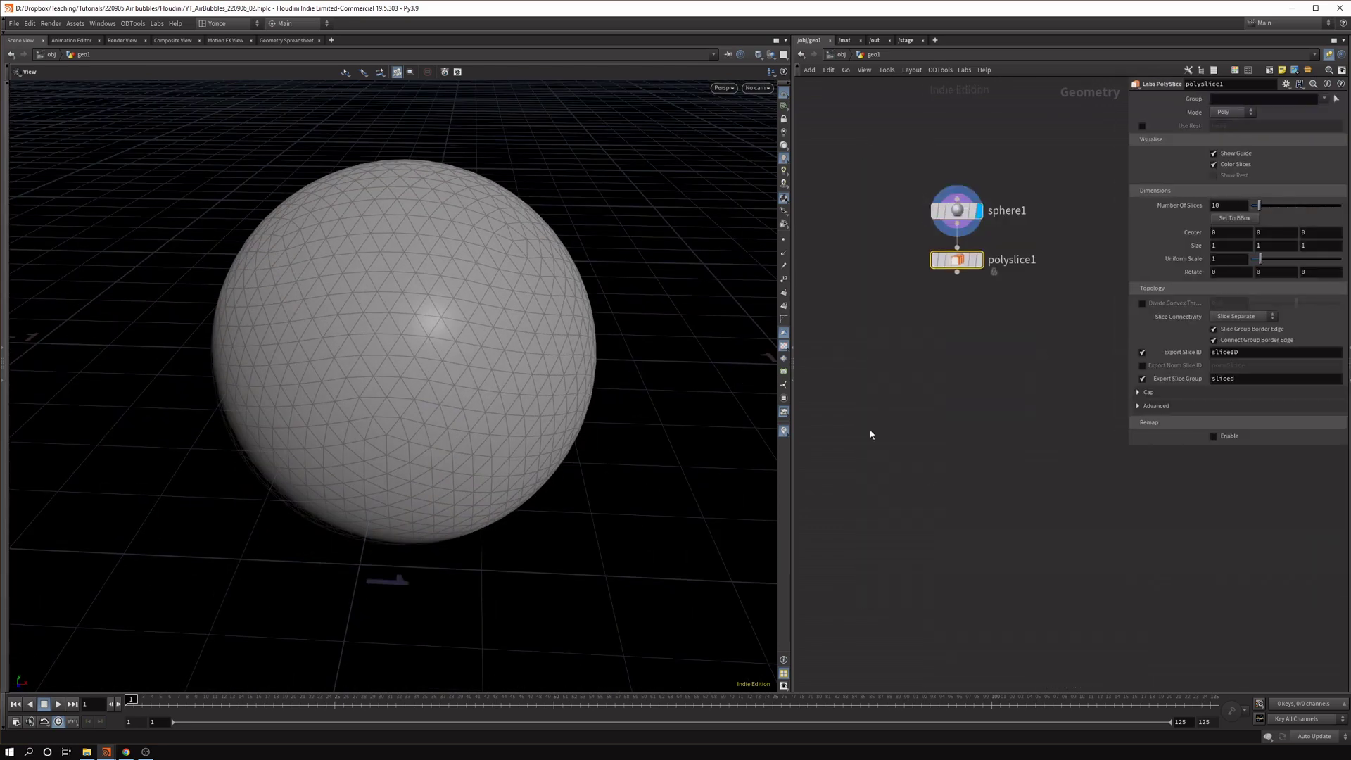
{"action": "middle_click_drag", "start_coordinate": [263, 387], "coordinate": [266, 355]}
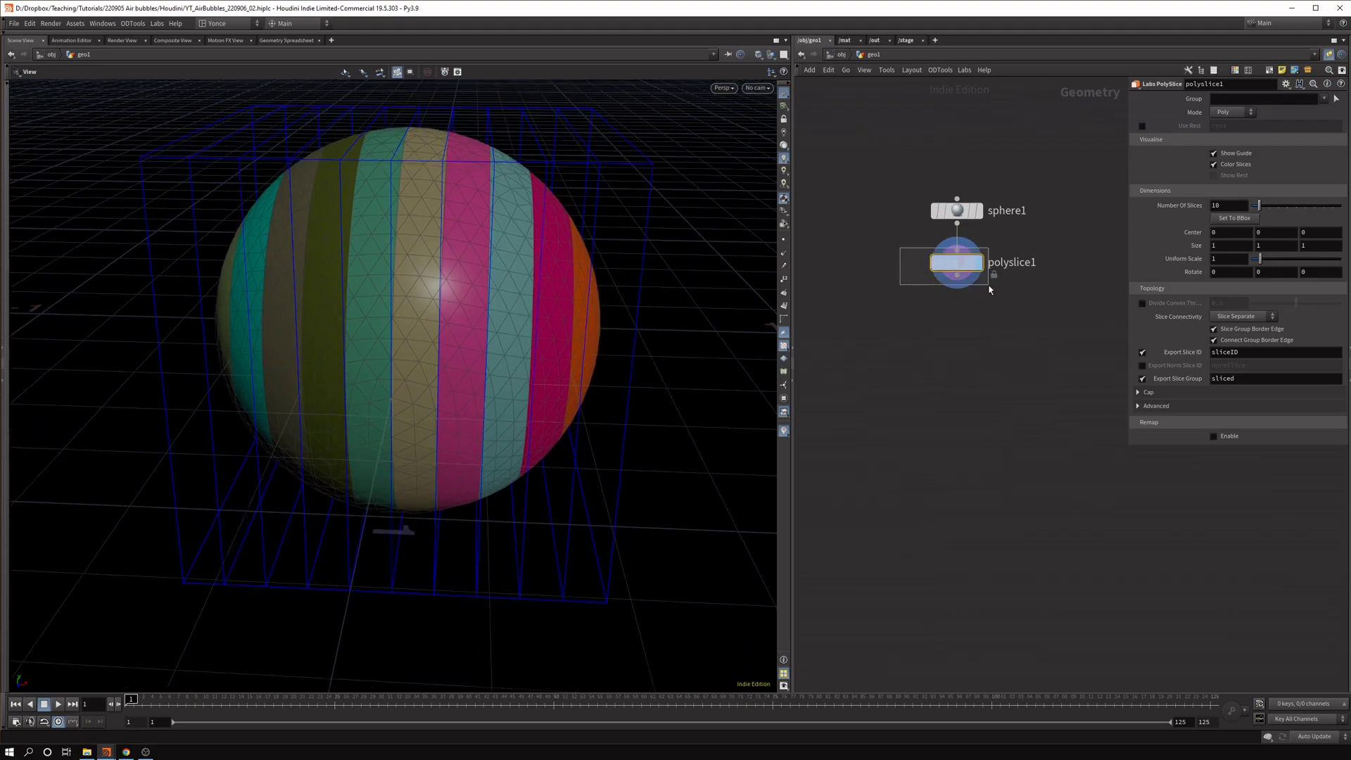
{"action": "left_click_drag", "start_coordinate": [309, 388], "coordinate": [446, 346]}
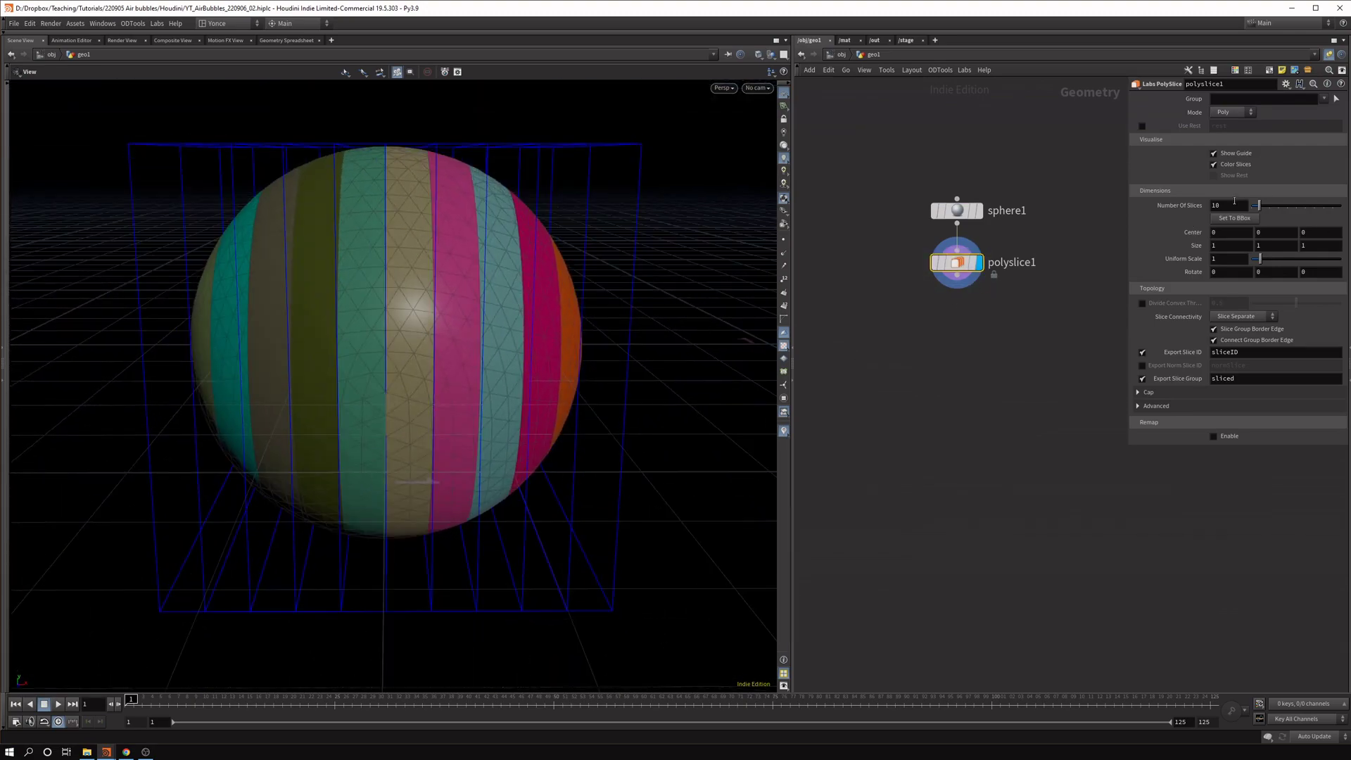
{"action": "left_click", "coordinate": [1238, 218]}
Set the sphere's radius to 0.2 on all three axes.
{"action": "left_click", "coordinate": [939, 210]}
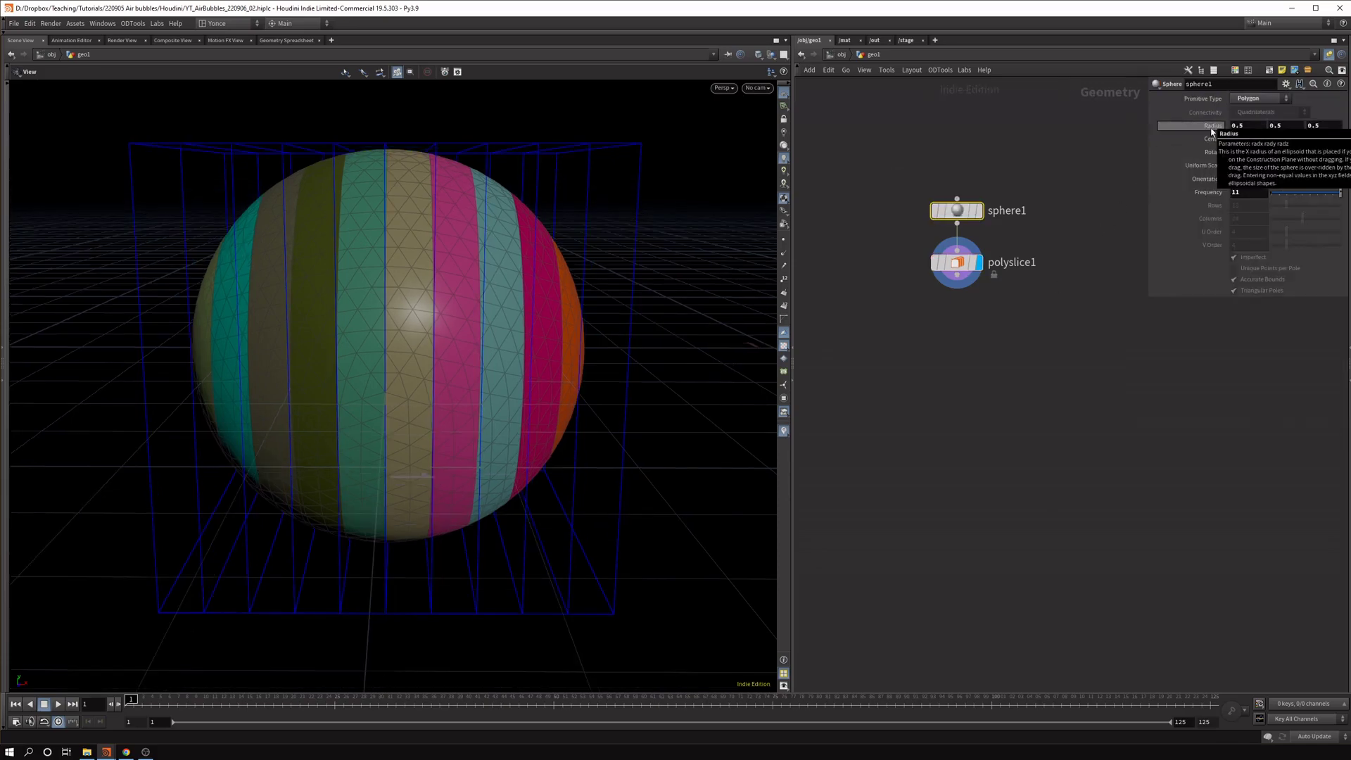
{"action": "mouse_move", "coordinate": [1196, 125]}
{"action": "middle_mouse_down"}
{"action": "mouse_move", "coordinate": [1172, 126]}
{"action": "mouse_move", "coordinate": [1208, 125]}
{"action": "middle_mouse_up"}
{"action": "left_click_drag", "start_coordinate": [877, 252], "coordinate": [1081, 287]}
{"action": "left_click", "coordinate": [969, 208]}
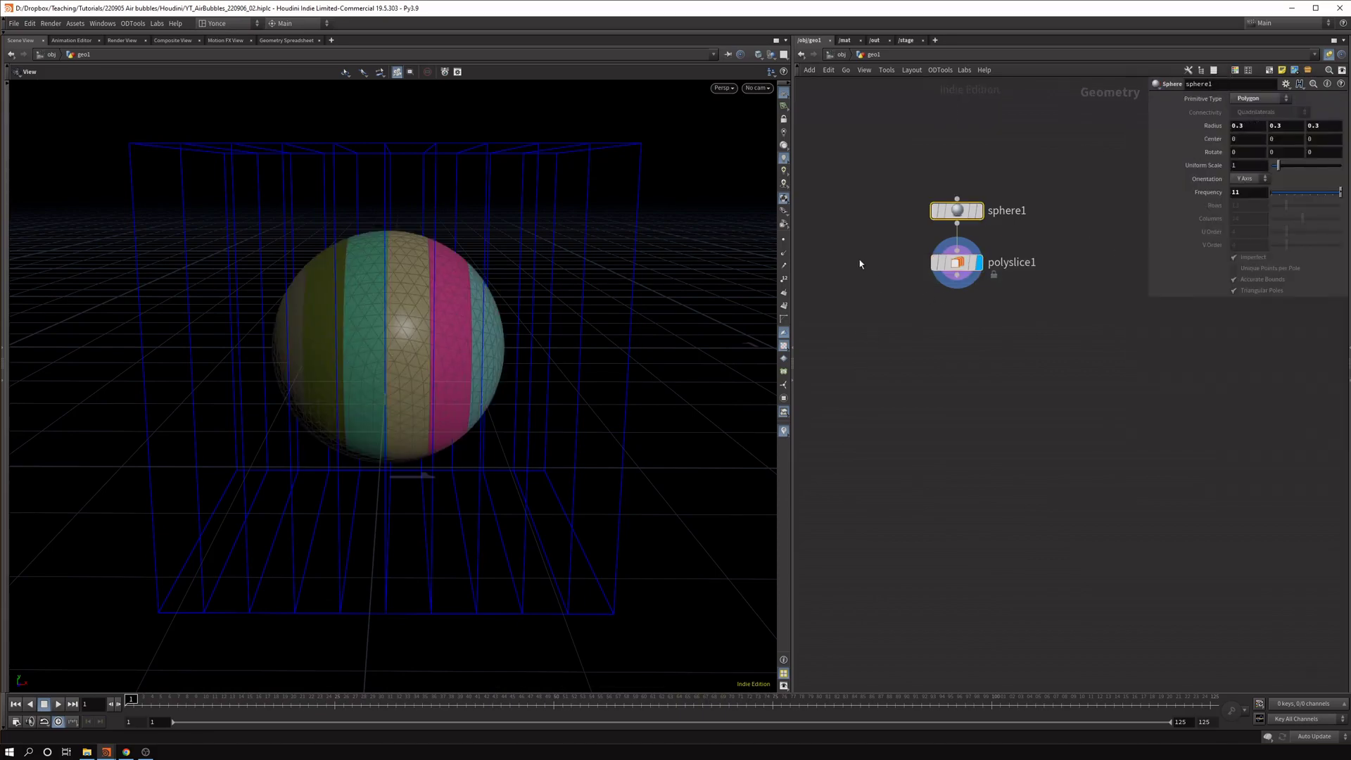
{"action": "left_click_drag", "start_coordinate": [865, 263], "coordinate": [1055, 278]}
{"action": "left_click_drag", "start_coordinate": [863, 182], "coordinate": [1042, 225]}
{"action": "middle_click_drag", "start_coordinate": [1214, 127], "coordinate": [899, 306]}
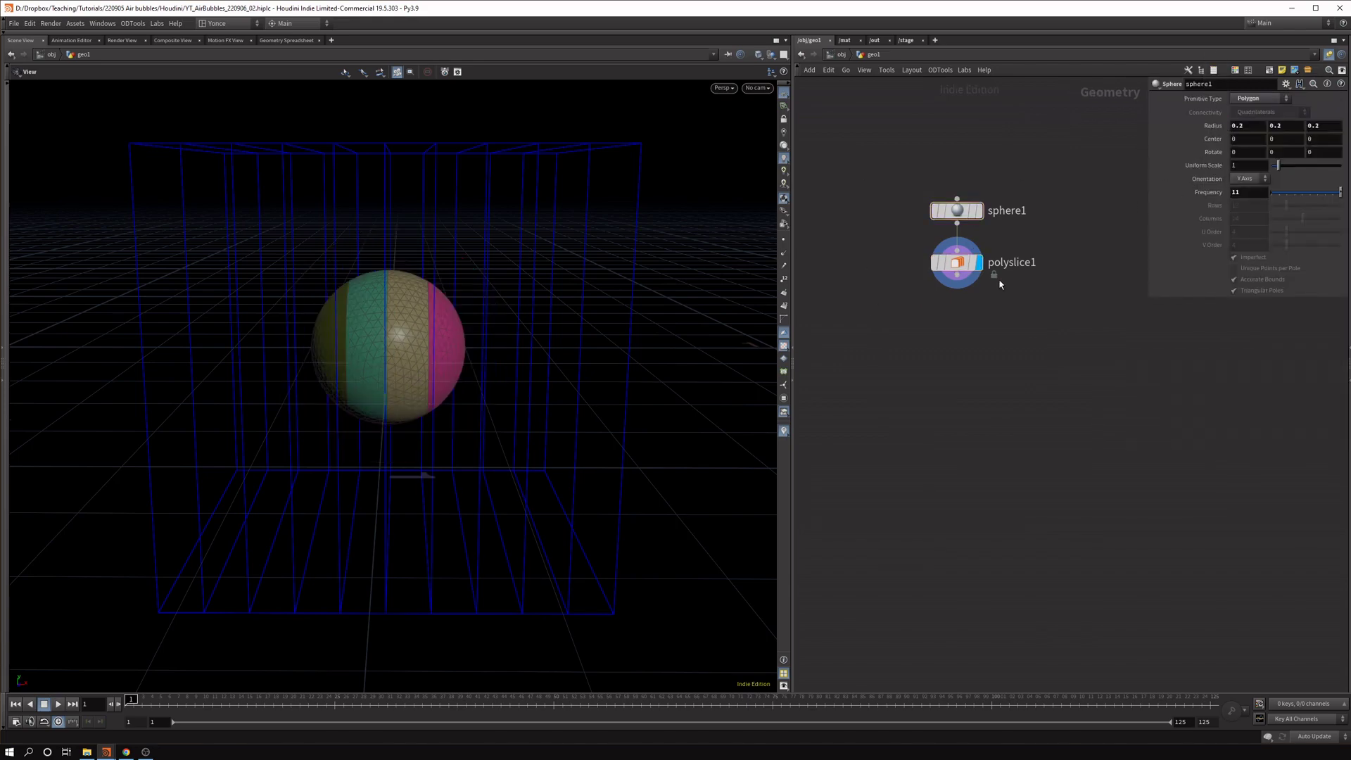
Refit the PolySlice box to the sphere's bounding box and set the number of slices to 6.
{"action": "left_click", "coordinate": [957, 263]}
{"action": "left_click", "coordinate": [1235, 218]}
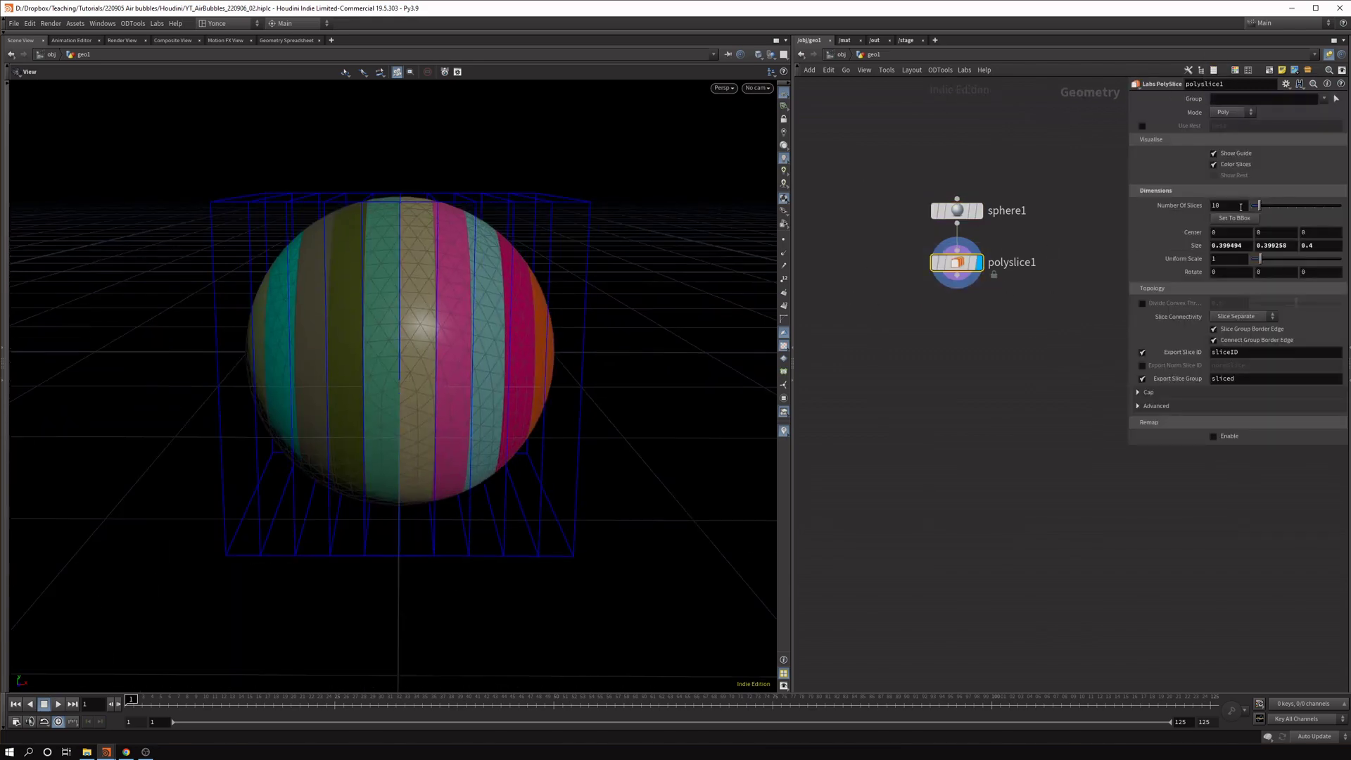
{"action": "middle_click_drag", "start_coordinate": [1239, 205], "coordinate": [1214, 198]}
{"action": "middle_click_drag", "start_coordinate": [931, 366], "coordinate": [901, 325]}
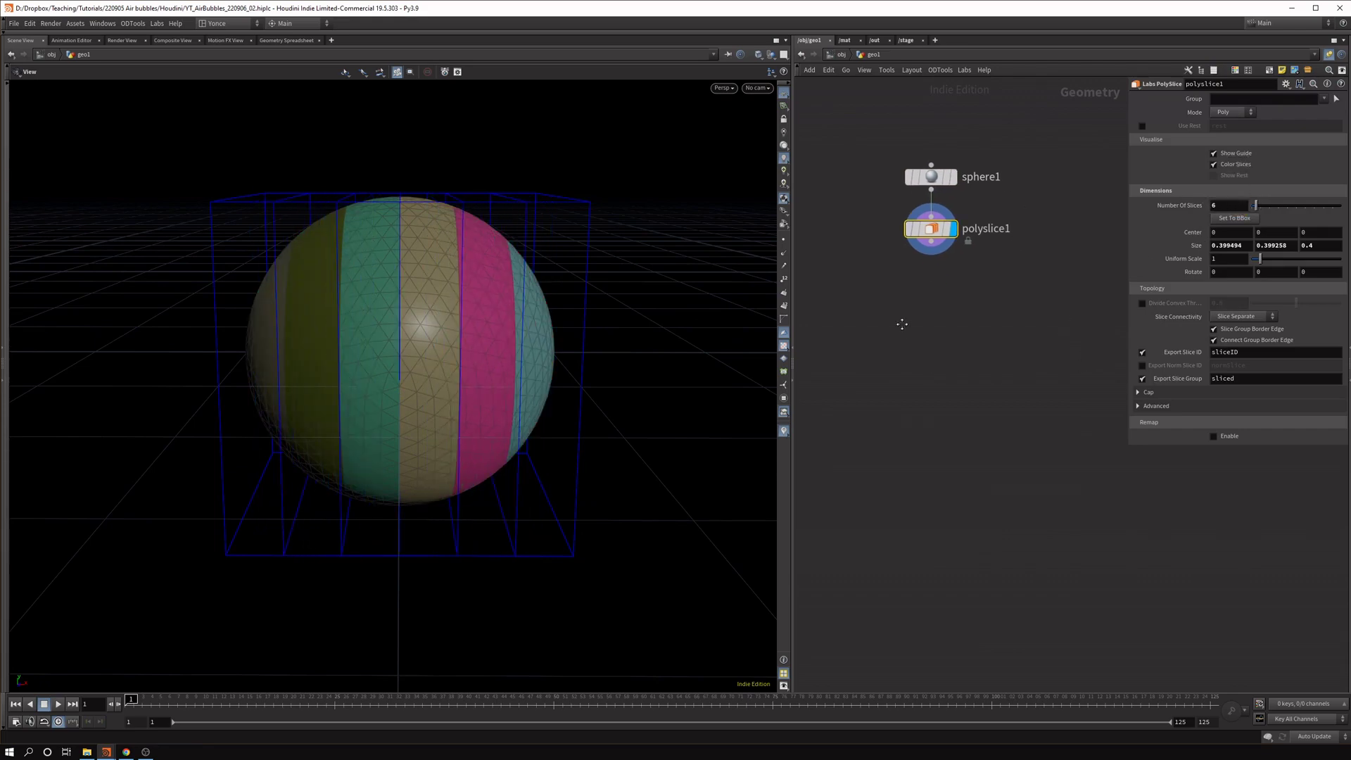
{"action": "scroll", "coordinate": [901, 325], "scroll_direction": "down", "scroll_amount": 1}
{"action": "middle_click_drag", "start_coordinate": [945, 341], "coordinate": [943, 321]}
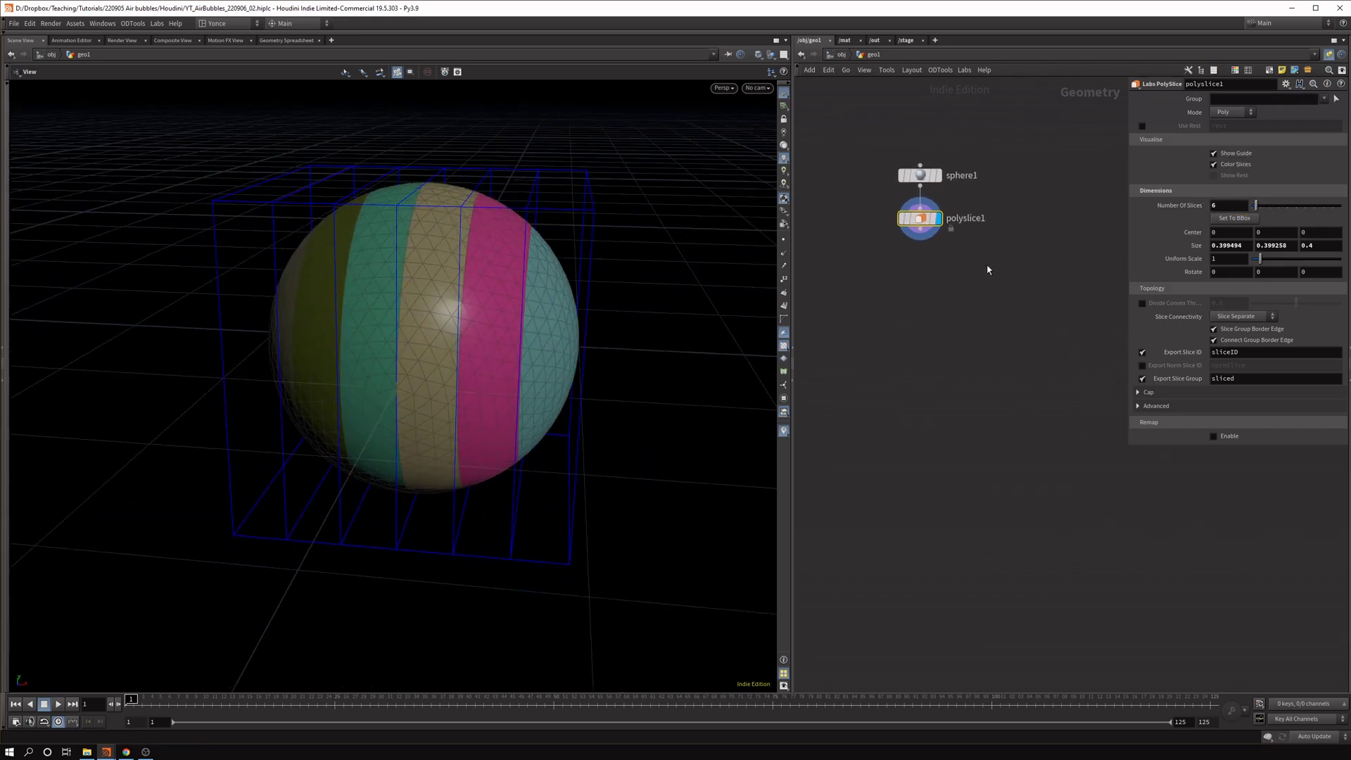
Add an Exploded View node after the PolySlice node and display it.
{"action": "middle_click_drag", "start_coordinate": [1037, 306], "coordinate": [1048, 311]}
{"action": "left_click_drag", "start_coordinate": [1040, 308], "coordinate": [890, 212]}
{"action": "key", "text": "Tab"}
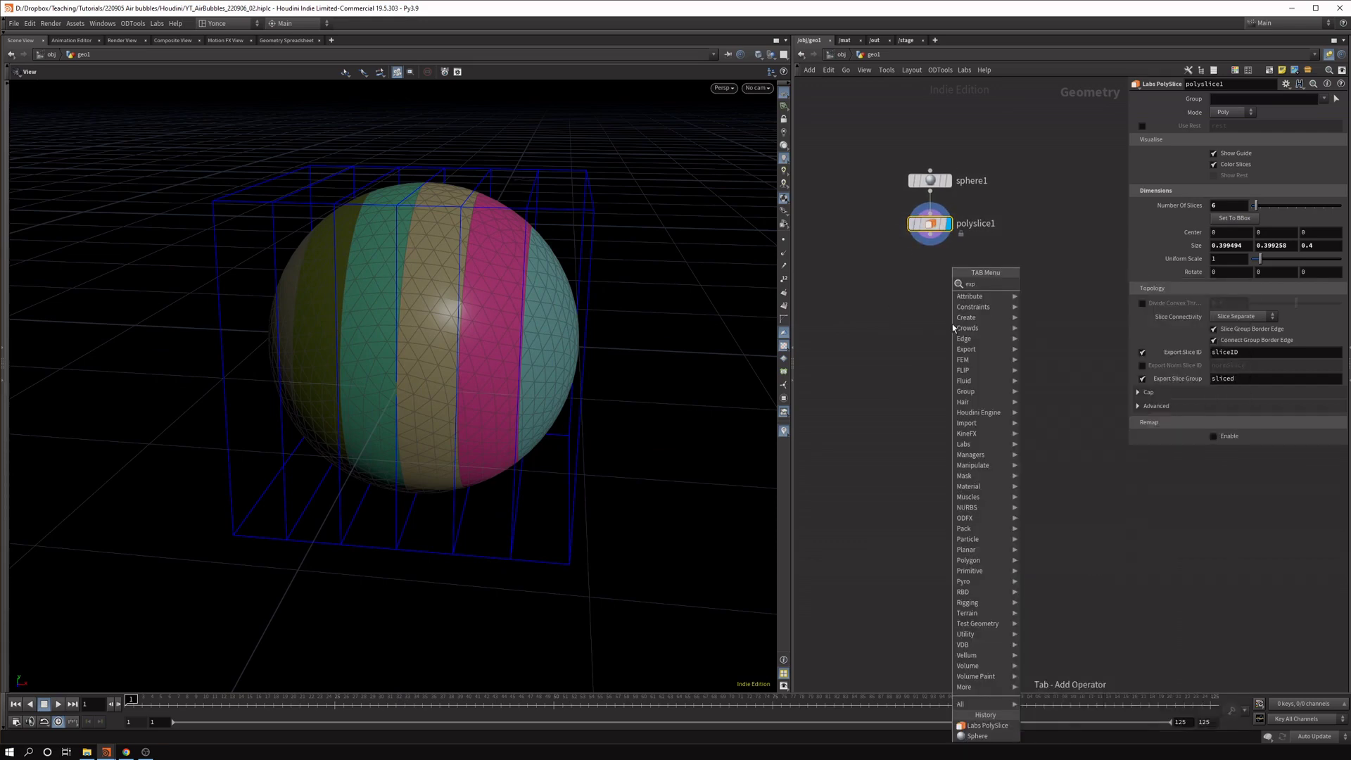
{"action": "type", "text": "exploded"}
{"action": "key", "text": "Return"}
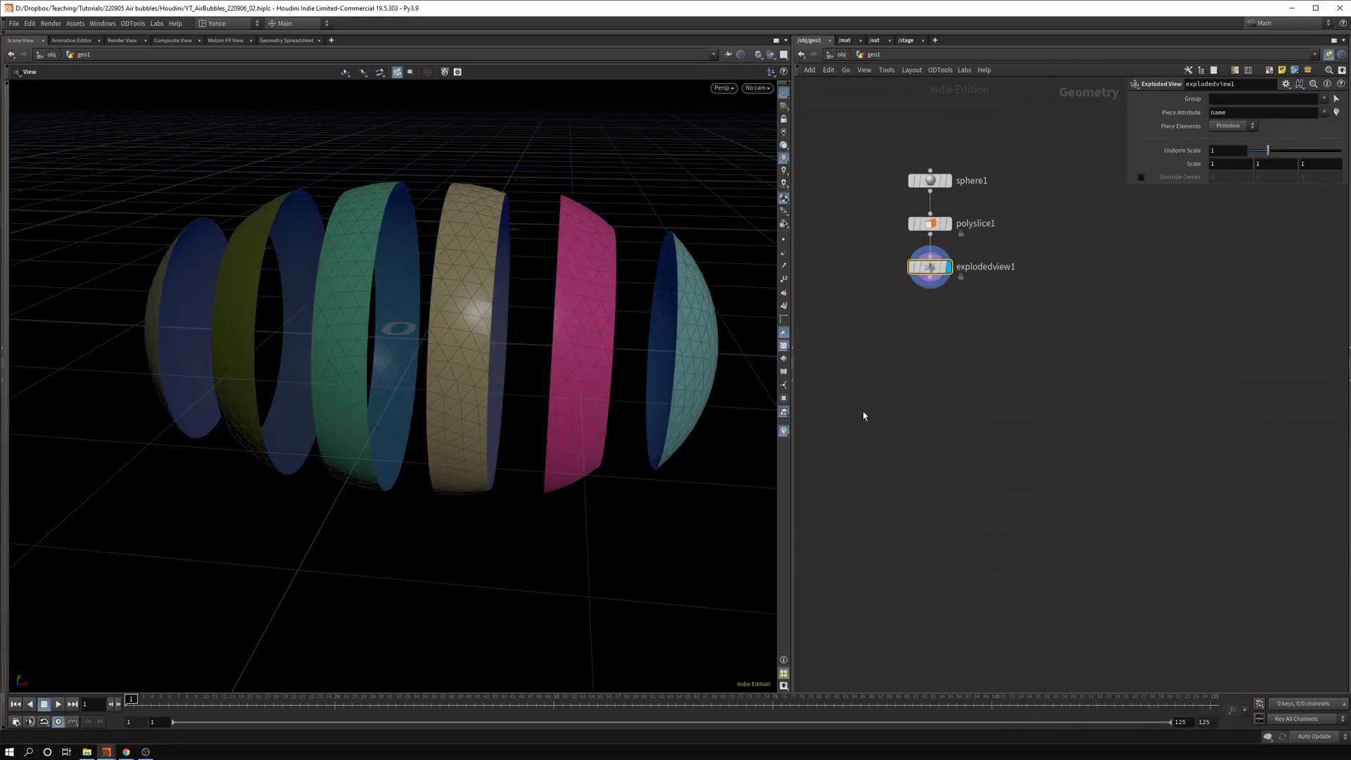
{"action": "left_click_drag", "start_coordinate": [410, 324], "coordinate": [419, 346]}
{"action": "right_click_drag", "start_coordinate": [419, 347], "coordinate": [405, 457]}
{"action": "middle_click_drag", "start_coordinate": [406, 457], "coordinate": [344, 424]}
Copy the PolySlice slice ID attribute name, sliceID, into the Exploded View node's piece attribute.
{"action": "left_click", "coordinate": [930, 223]}
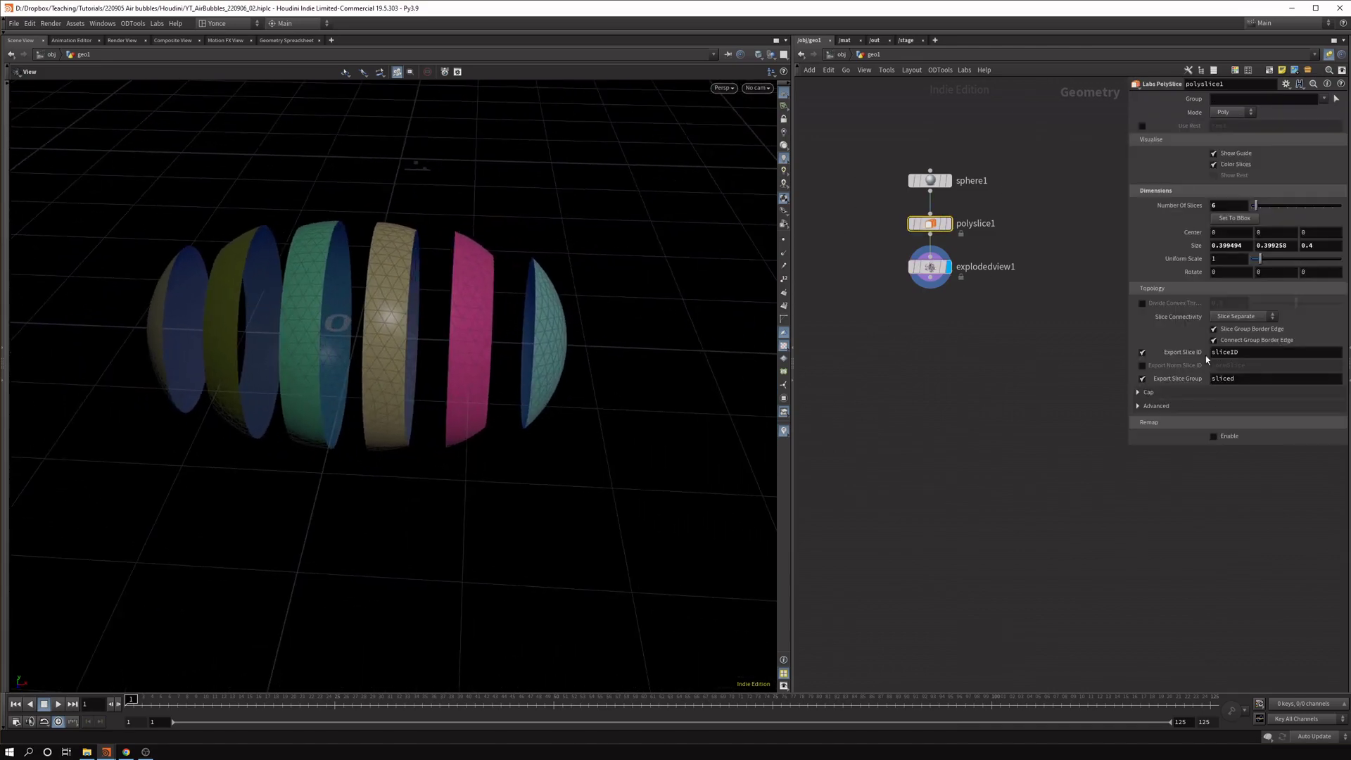
{"action": "double_click", "coordinate": [1236, 354]}
{"action": "key", "text": "ctrl+c"}
{"action": "left_click", "coordinate": [832, 244]}
{"action": "left_click_drag", "start_coordinate": [858, 259], "coordinate": [1119, 316]}
{"action": "double_click", "coordinate": [1224, 113]}
{"action": "key", "text": "ctrl+v"}
{"action": "left_click", "coordinate": [1095, 359]}
{"action": "left_click_drag", "start_coordinate": [361, 312], "coordinate": [518, 316]}
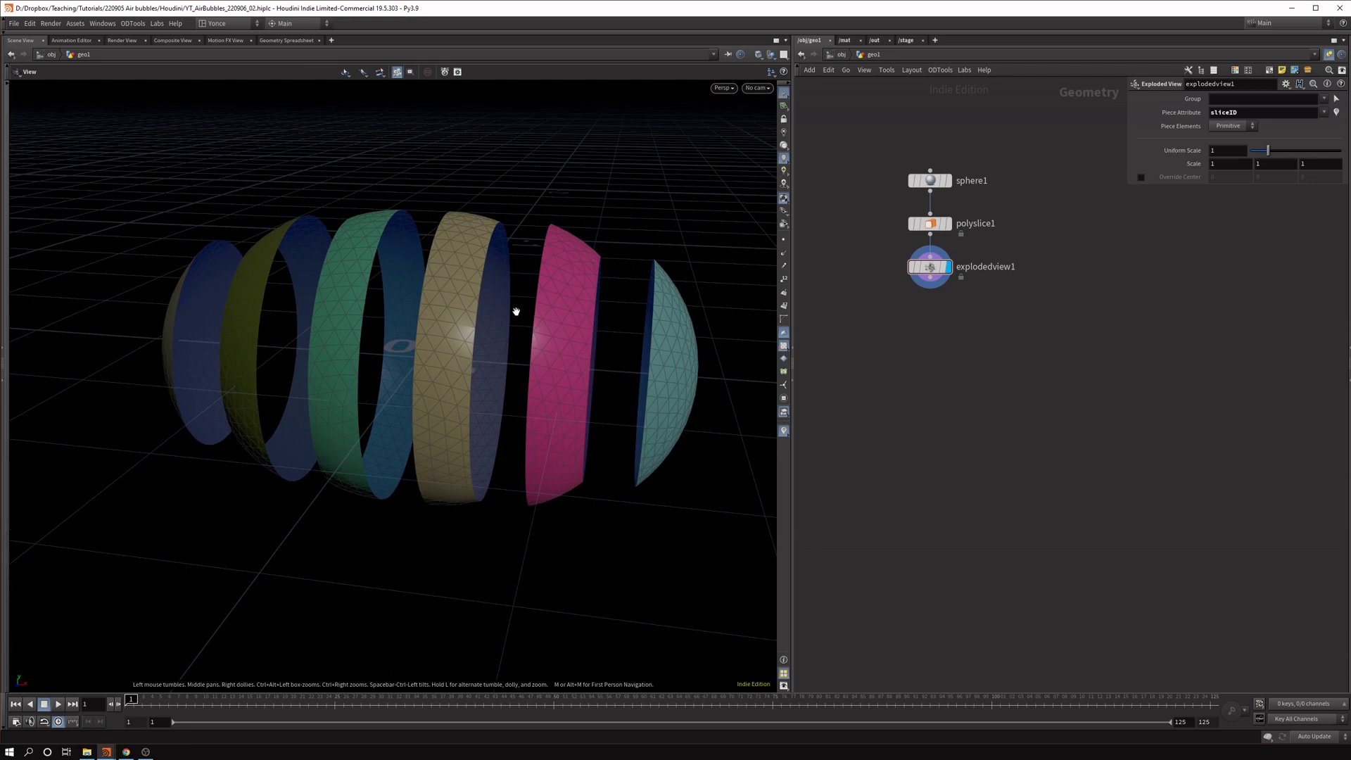
Insert a PolyExtrude node between PolySlice and Exploded View, with distance -0.02 and Output Back enabled.
{"action": "key", "text": "Tab"}
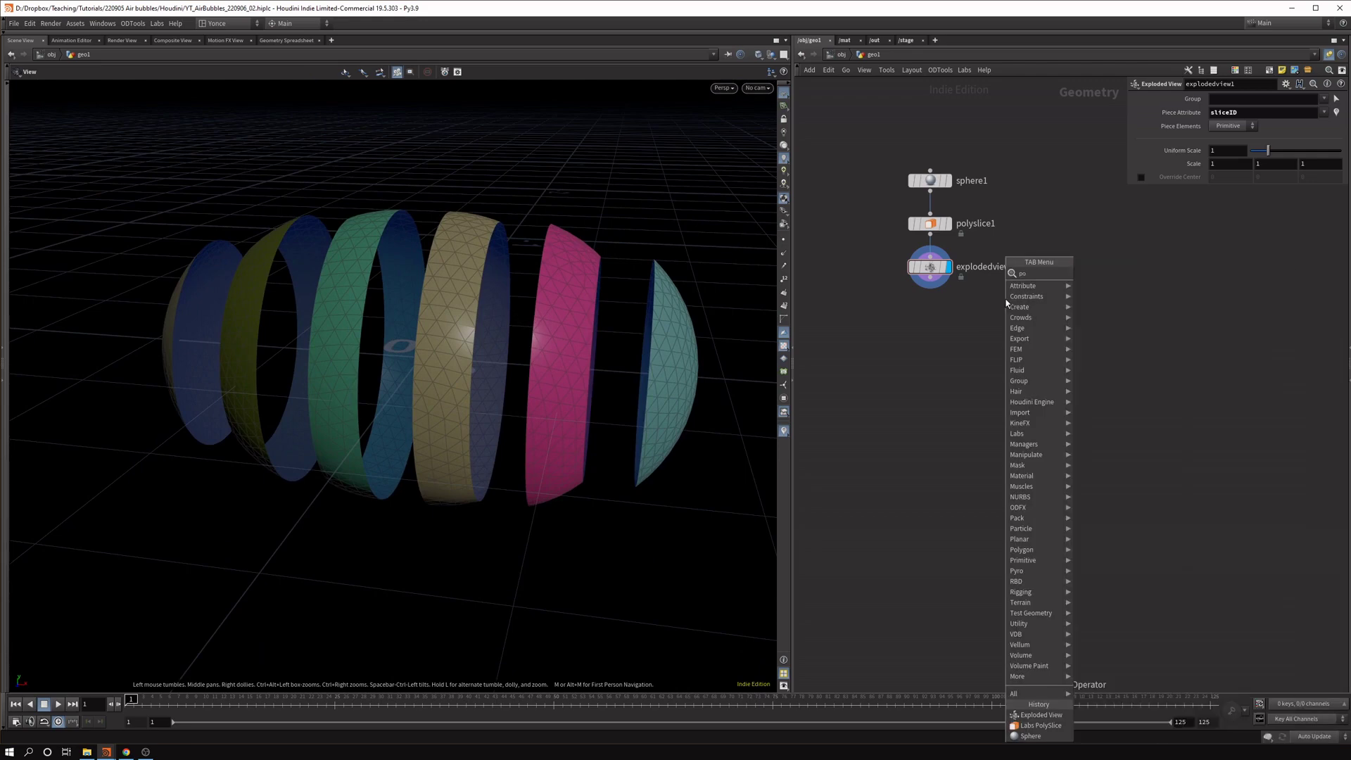
{"action": "type", "text": "polyex"}
{"action": "key", "text": "Return"}
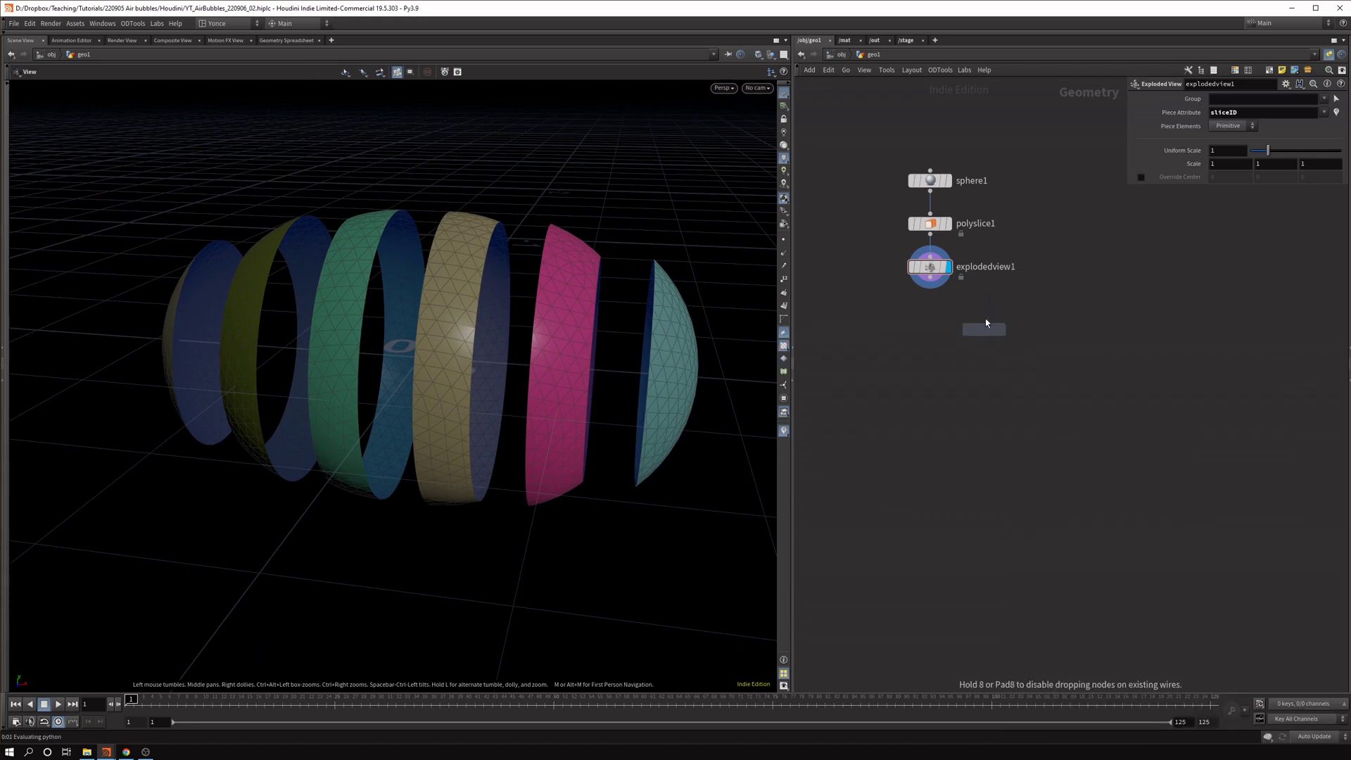
{"action": "left_click", "coordinate": [926, 252]}
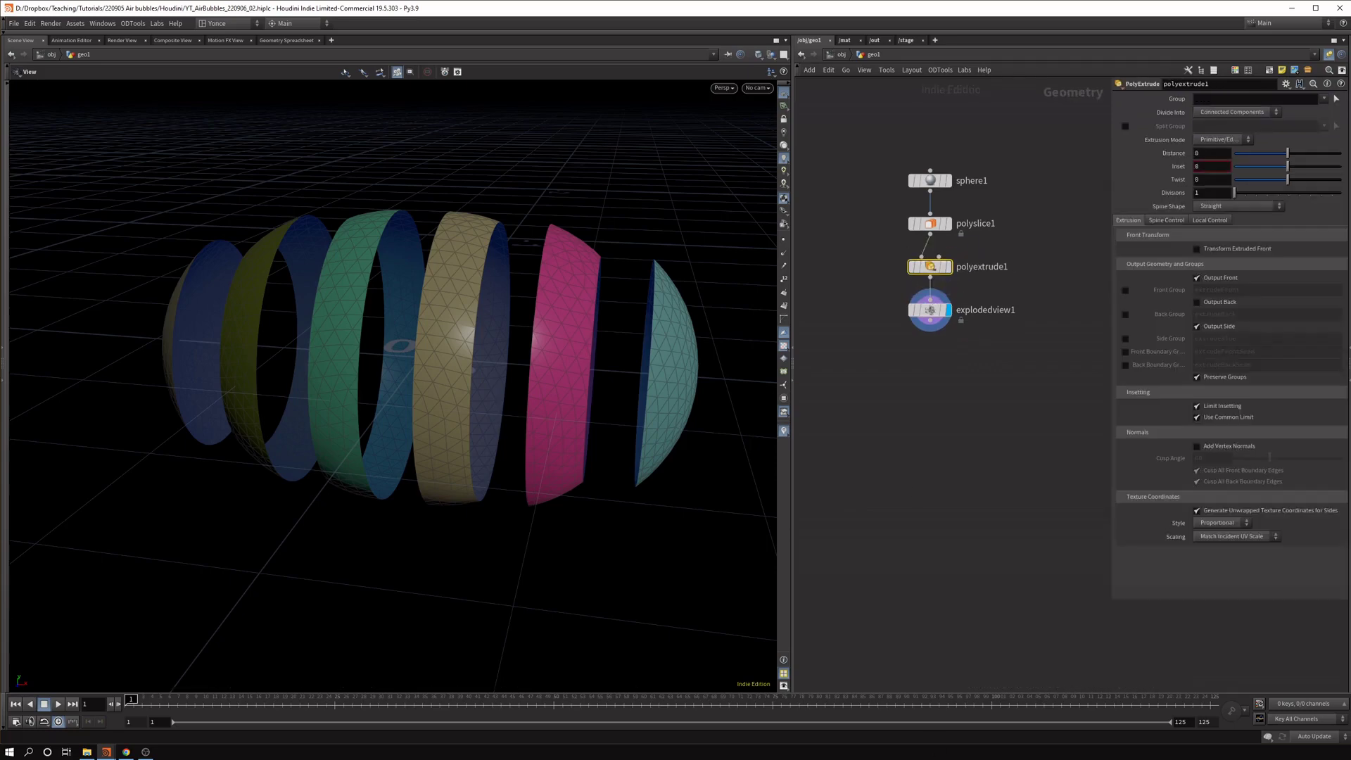
{"action": "mouse_move", "coordinate": [1211, 157]}
{"action": "middle_mouse_down"}
{"action": "mouse_move", "coordinate": [1211, 172]}
{"action": "mouse_move", "coordinate": [1190, 172]}
{"action": "middle_mouse_up"}
{"action": "left_click", "coordinate": [1197, 302]}
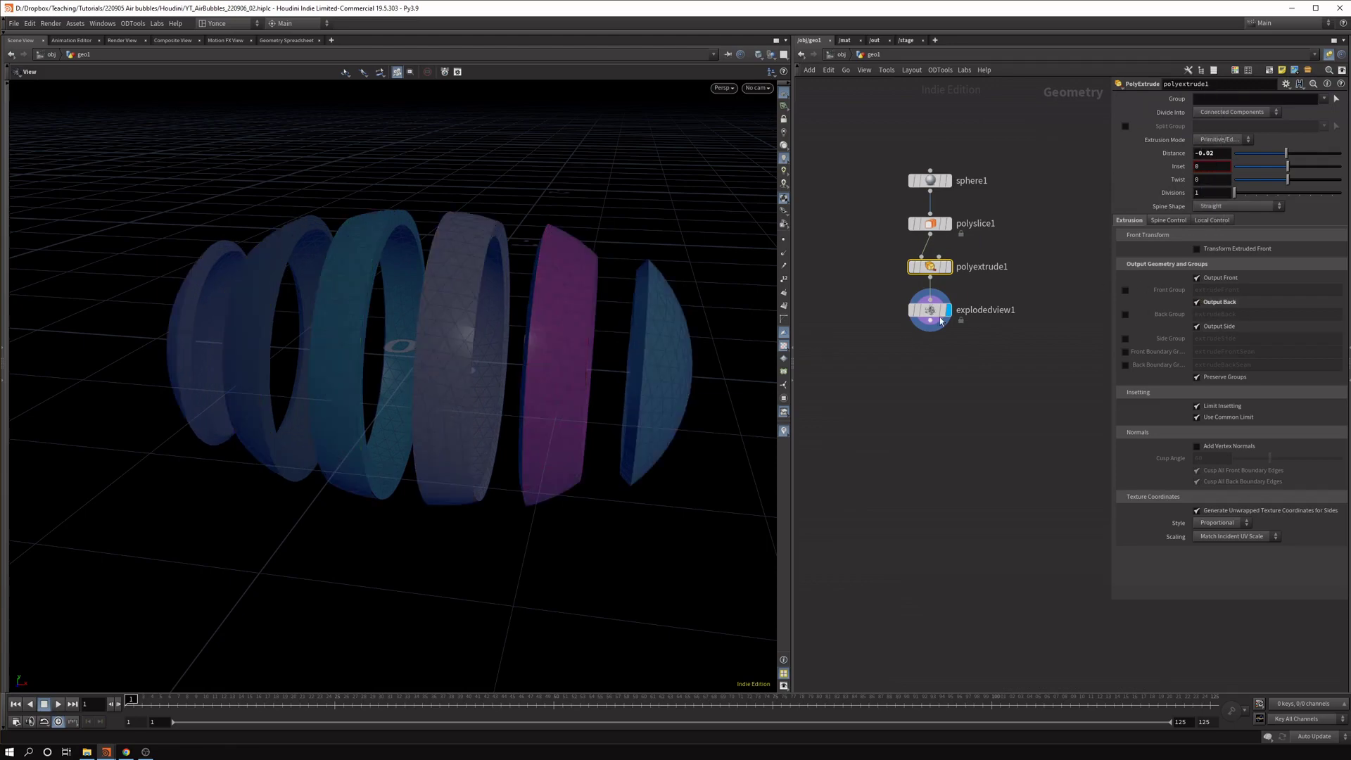
Insert a Reverse node between PolyExtrude and Exploded View to flip the slices' normals.
{"action": "key", "text": "Tab"}
{"action": "type", "text": "reme"}
{"action": "left_click", "coordinate": [989, 265]}
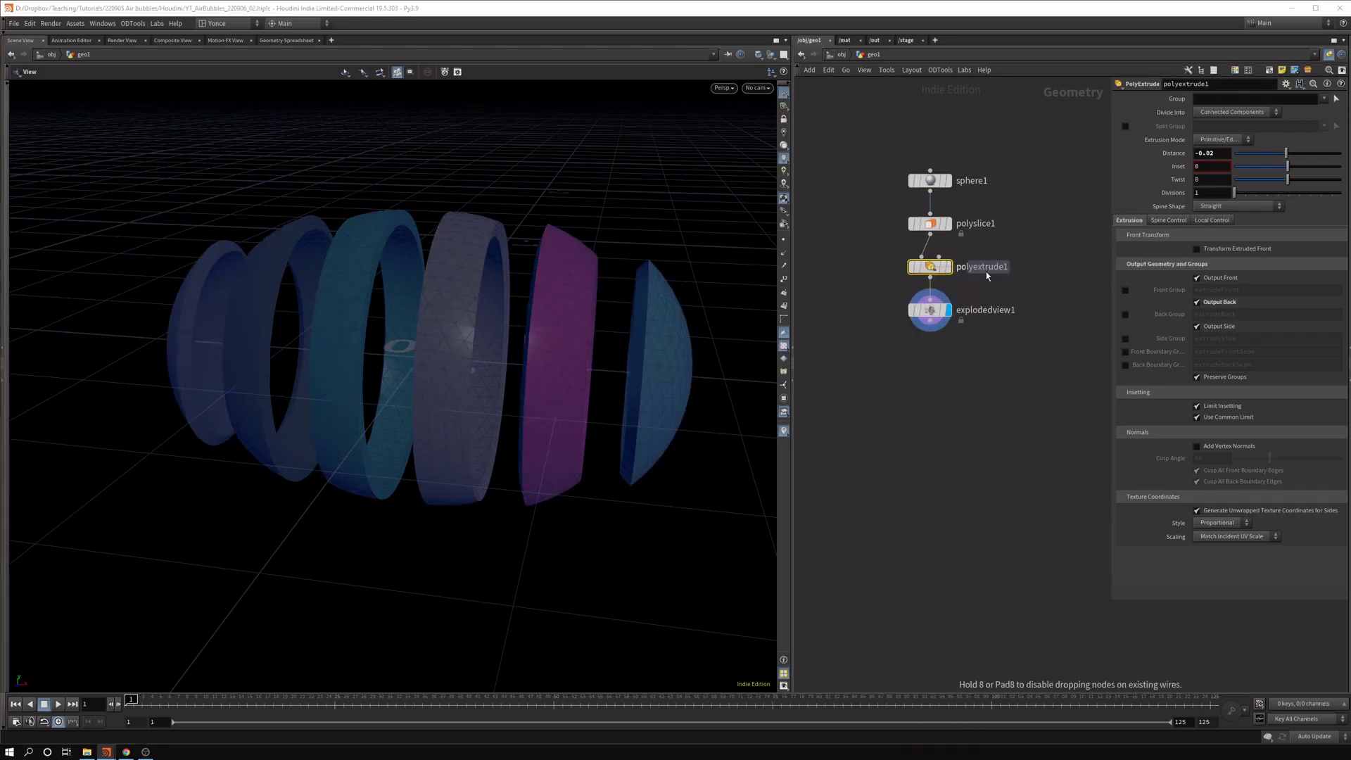
{"action": "left_click", "coordinate": [933, 297]}
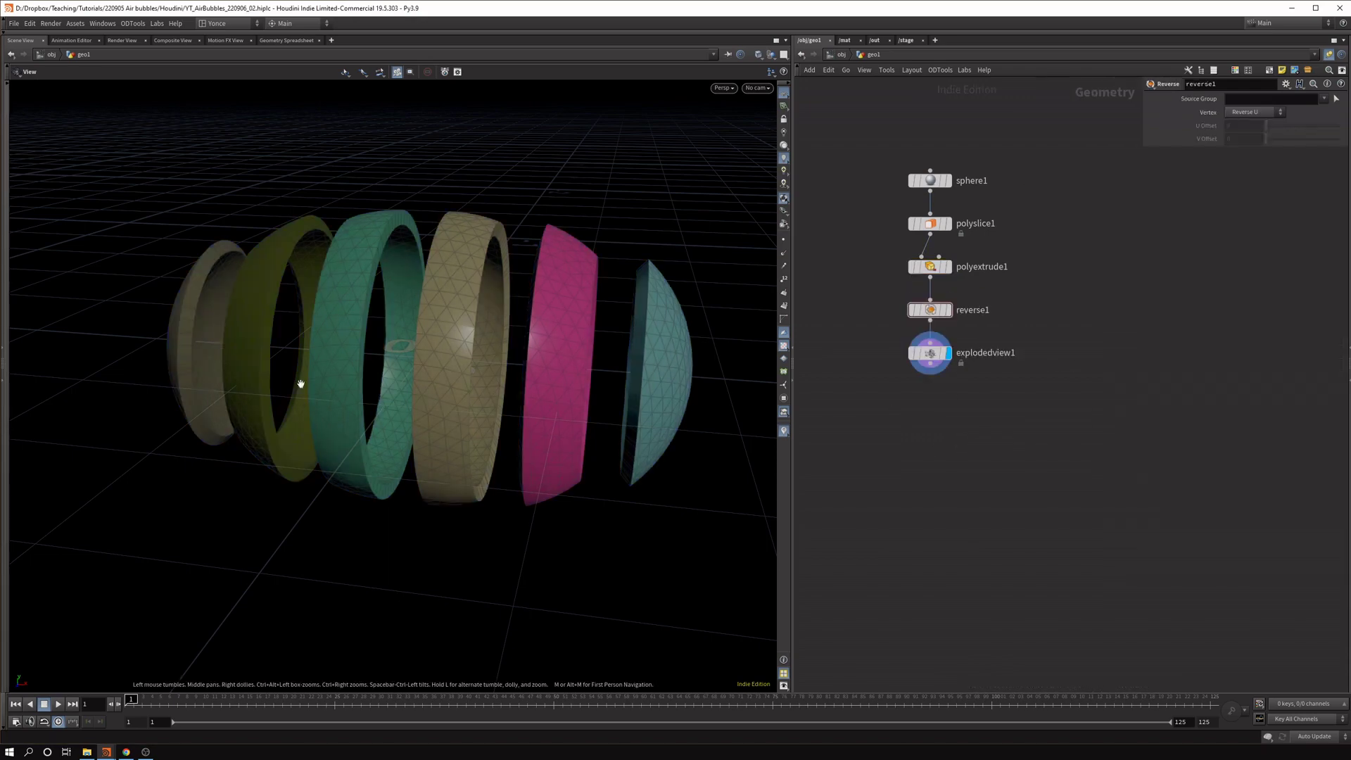
{"action": "left_click_drag", "start_coordinate": [397, 363], "coordinate": [320, 310]}
{"action": "right_click_drag", "start_coordinate": [320, 310], "coordinate": [418, 327]}
{"action": "left_click_drag", "start_coordinate": [419, 327], "coordinate": [396, 325]}
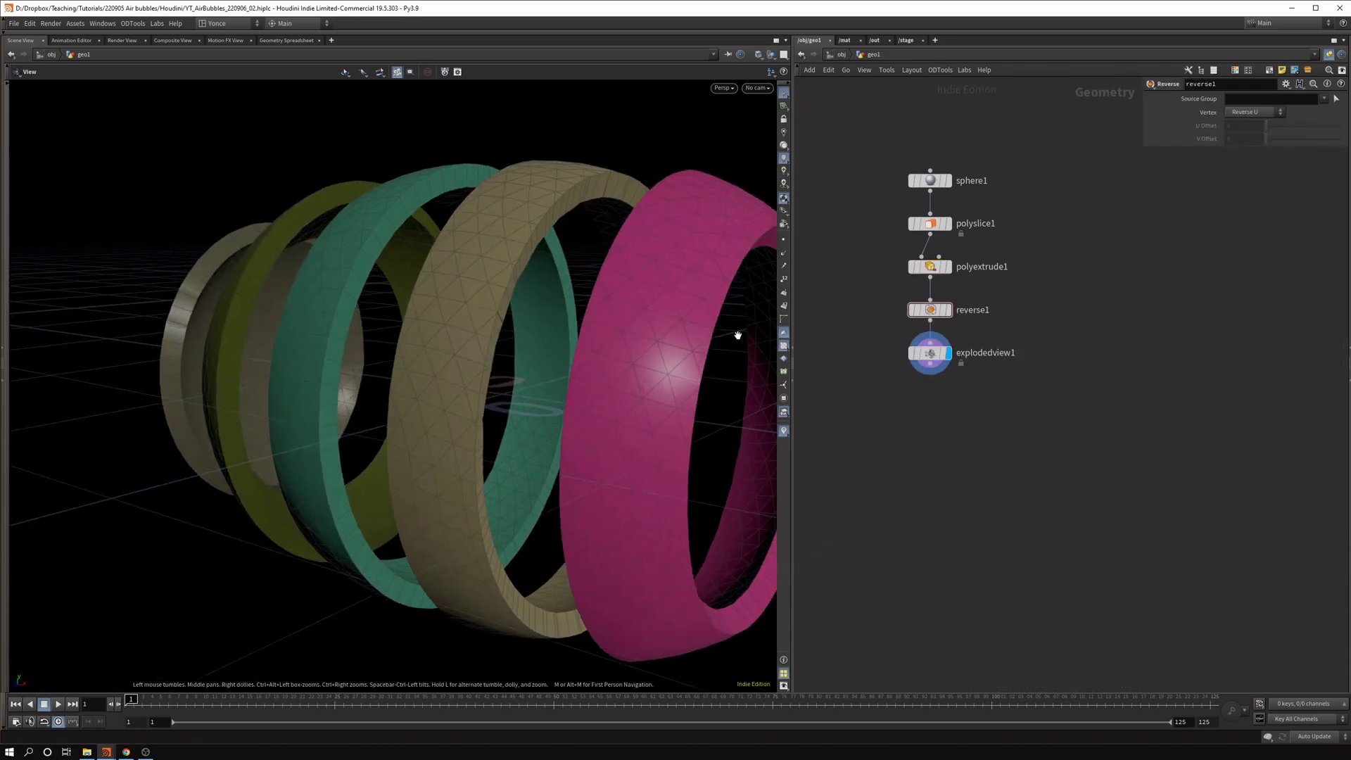
Set the PolyExtrude distance to -0.01.
{"action": "left_click", "coordinate": [929, 266]}
{"action": "middle_click", "coordinate": [1221, 170]}
{"action": "middle_click_drag", "start_coordinate": [1221, 170], "coordinate": [1233, 178]}
{"action": "left_click_drag", "start_coordinate": [394, 408], "coordinate": [748, 377]}
{"action": "key", "text": "Tab"}
{"action": "type", "text": "polybevel"}
{"action": "key", "text": "Escape"}
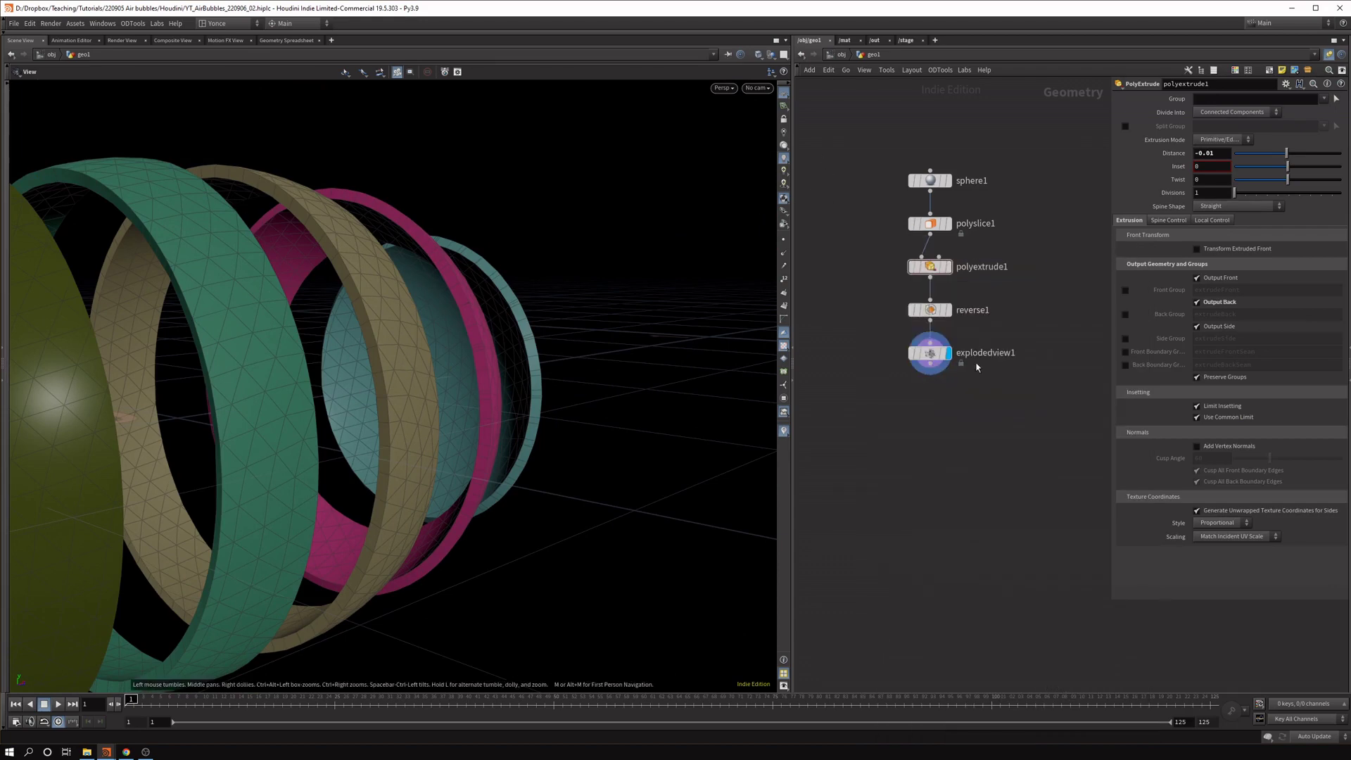
Examine the thickness and edges of the extruded sphere slices from several angles.
{"action": "left_click_drag", "start_coordinate": [343, 417], "coordinate": [465, 365]}
{"action": "right_click_drag", "start_coordinate": [465, 365], "coordinate": [375, 287]}
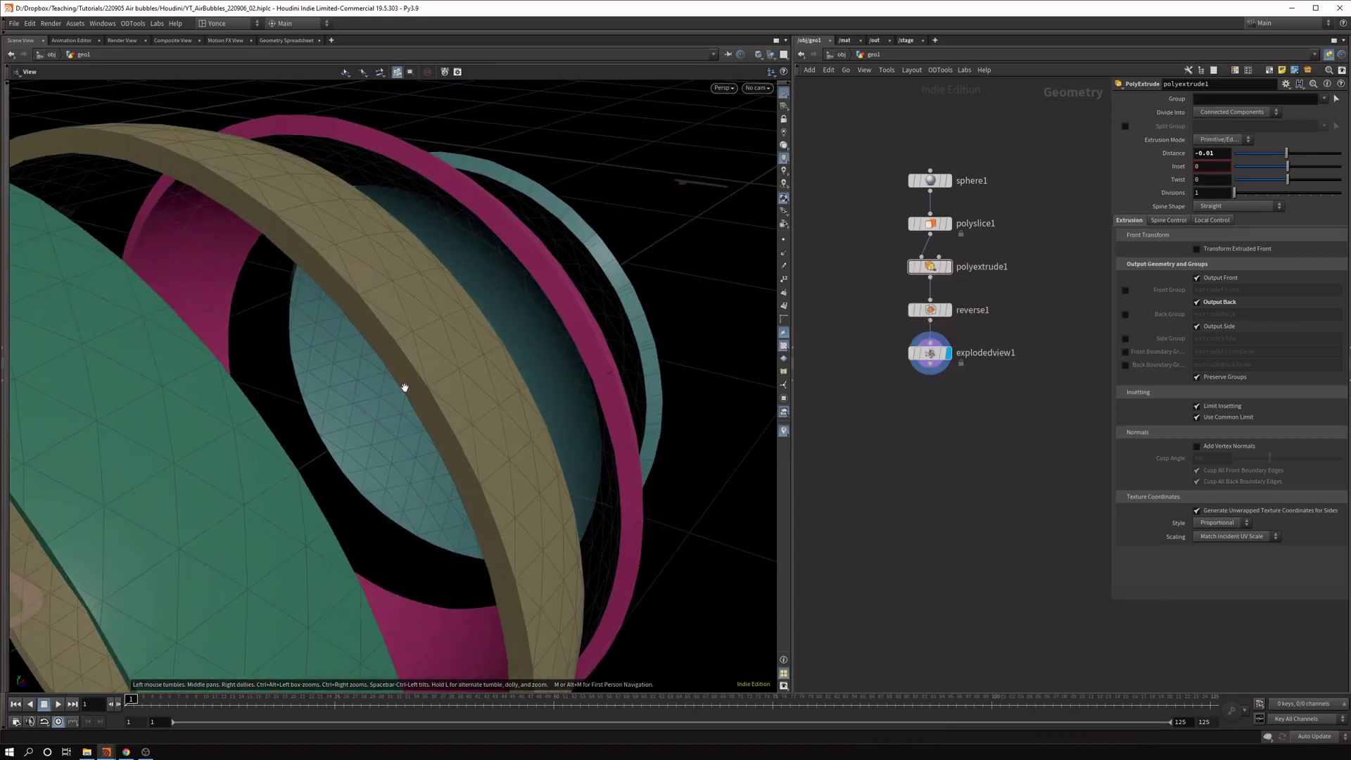
{"action": "left_click_drag", "start_coordinate": [420, 388], "coordinate": [356, 507]}
{"action": "right_click_drag", "start_coordinate": [356, 506], "coordinate": [464, 488]}
{"action": "left_click_drag", "start_coordinate": [464, 488], "coordinate": [563, 331]}
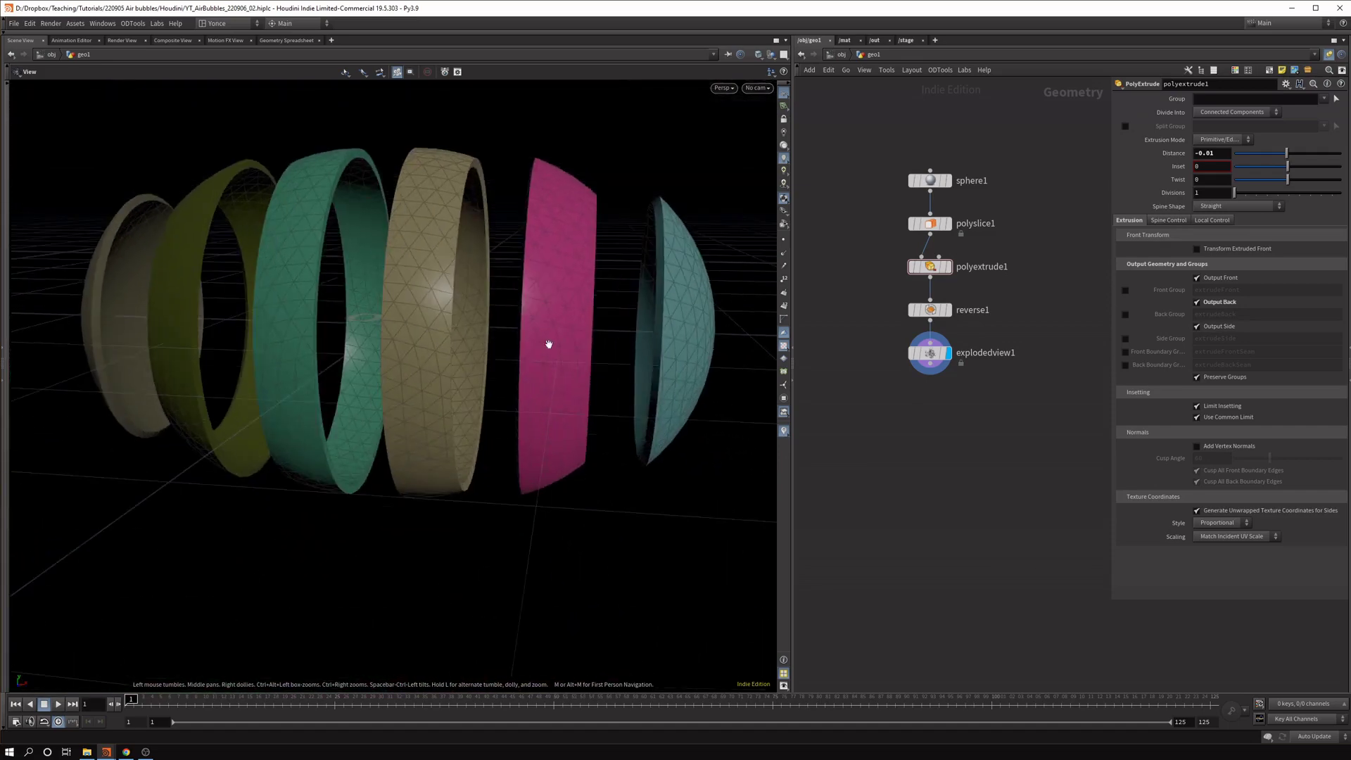
{"action": "middle_click_drag", "start_coordinate": [564, 332], "coordinate": [605, 454]}
{"action": "left_click_drag", "start_coordinate": [605, 453], "coordinate": [552, 483]}
Add an unconnected Null node beside the Exploded View node.
{"action": "key", "text": "Tab"}
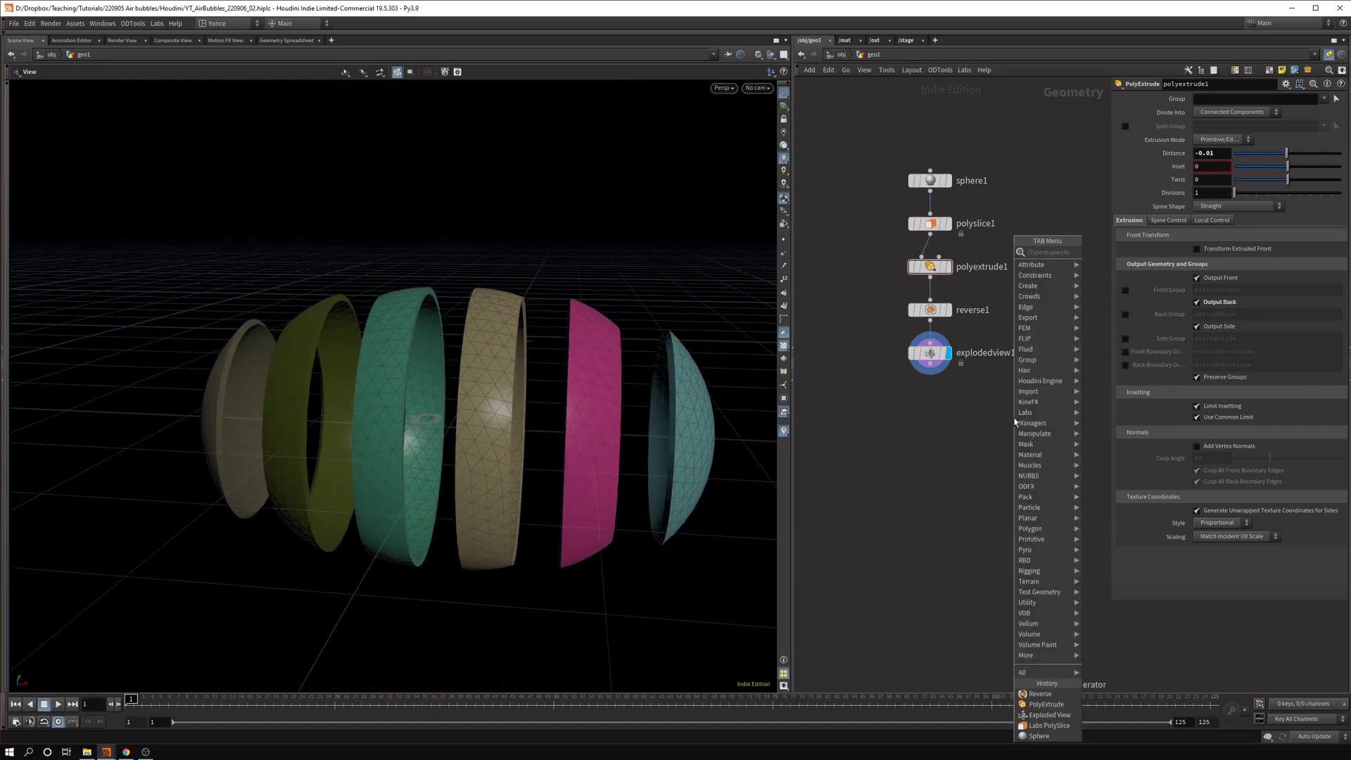
{"action": "type", "text": "u"}
{"action": "key", "text": "Return"}
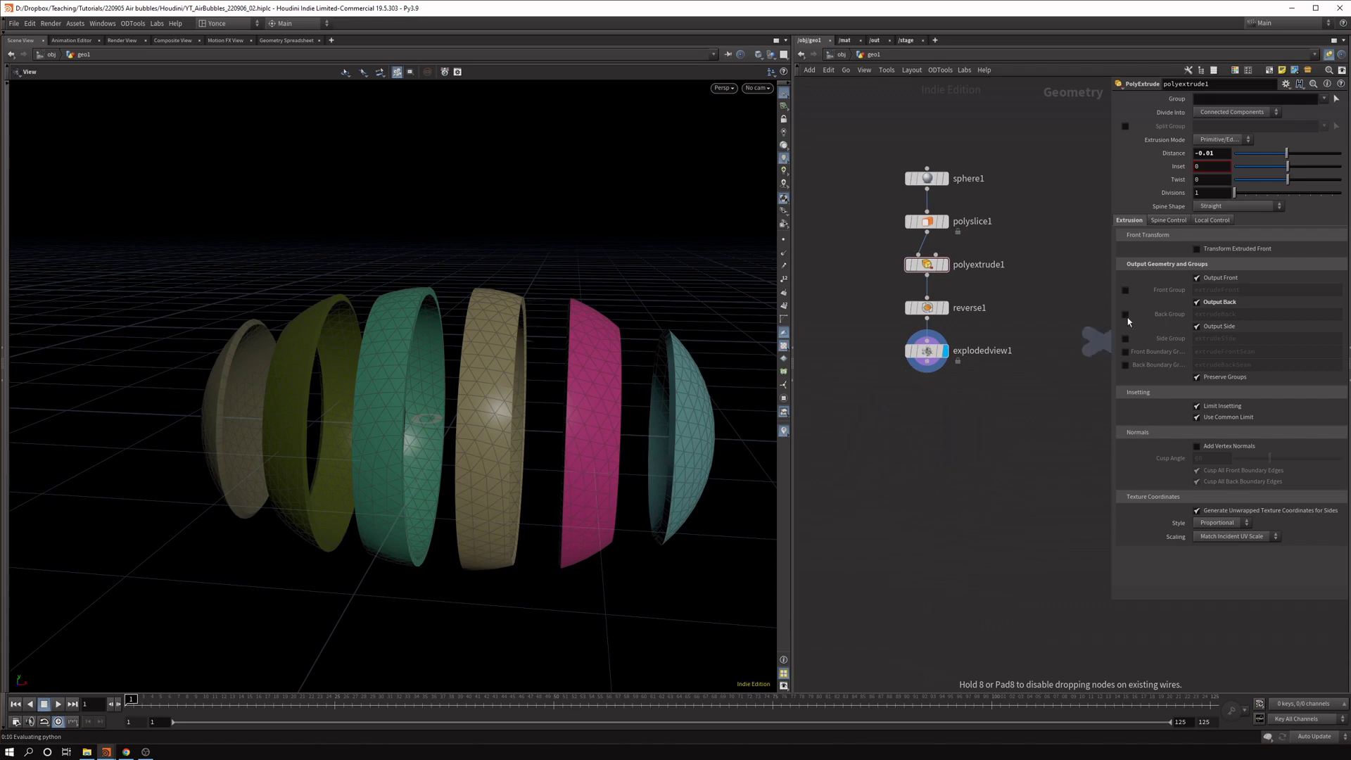
{"action": "left_click", "coordinate": [1047, 360]}
Delete the PolyExtrude and Reverse nodes from the chain.
{"action": "left_click", "coordinate": [926, 265]}
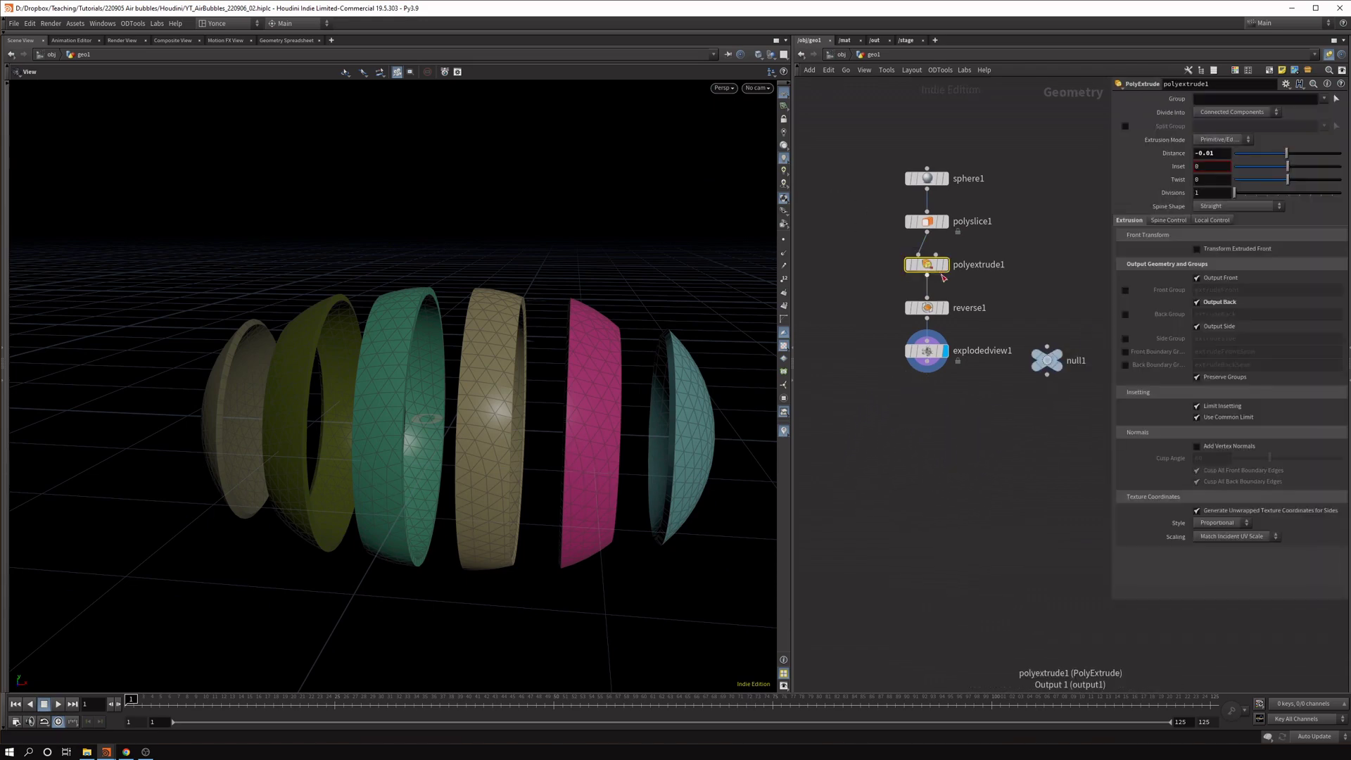
{"action": "key", "text": "Delete"}
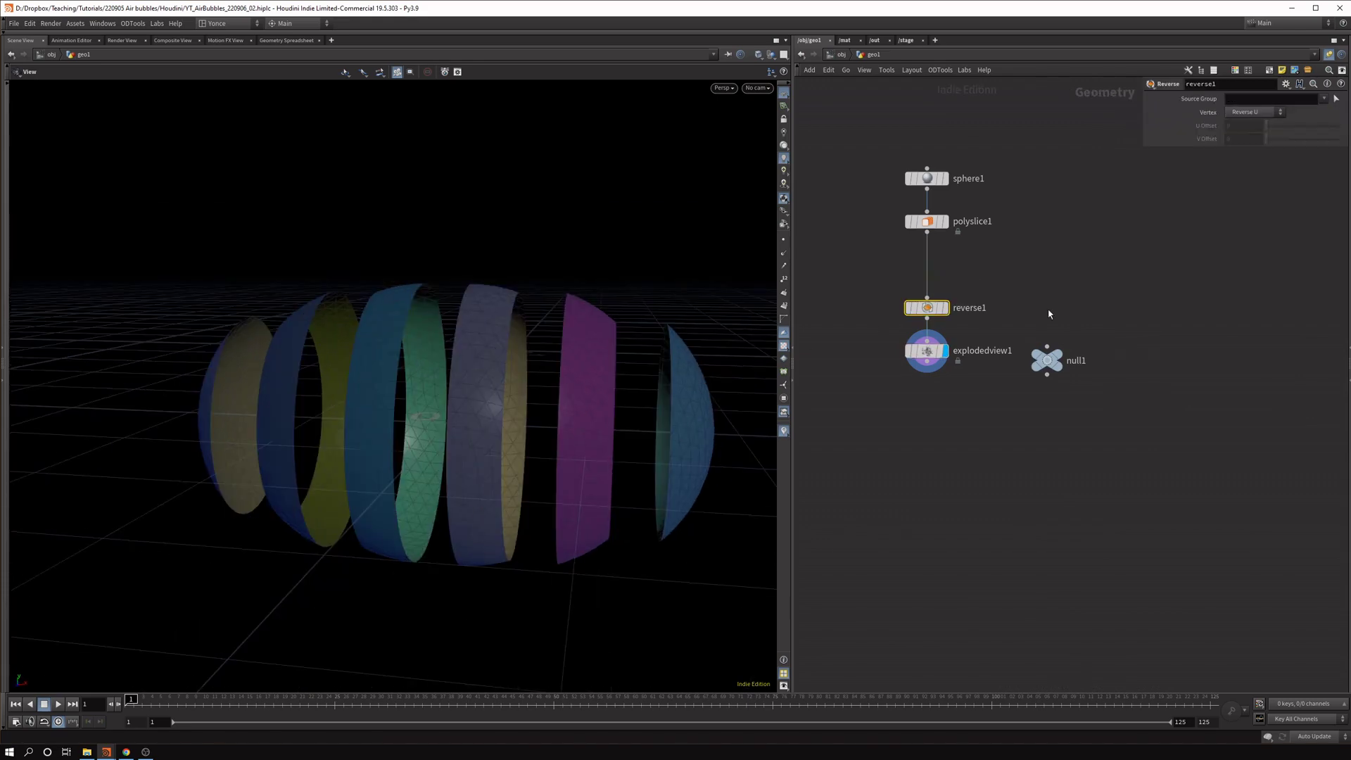
{"action": "key", "text": "Delete"}
Align the Sphere, PolySlice and Exploded View nodes, and move the Sphere node up to make room above PolySlice.
{"action": "left_click_drag", "start_coordinate": [981, 134], "coordinate": [887, 384]}
{"action": "key", "text": "l"}
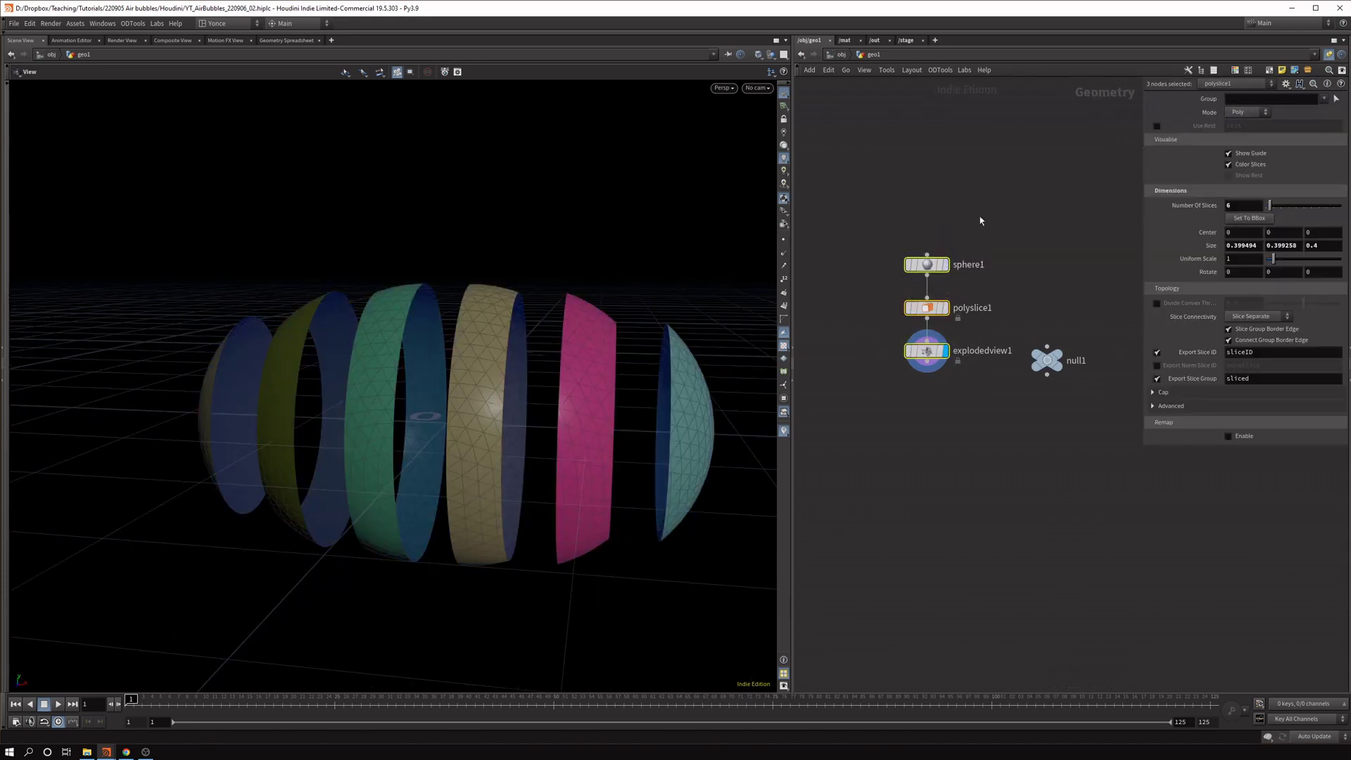
{"action": "left_click_drag", "start_coordinate": [931, 271], "coordinate": [933, 191]}
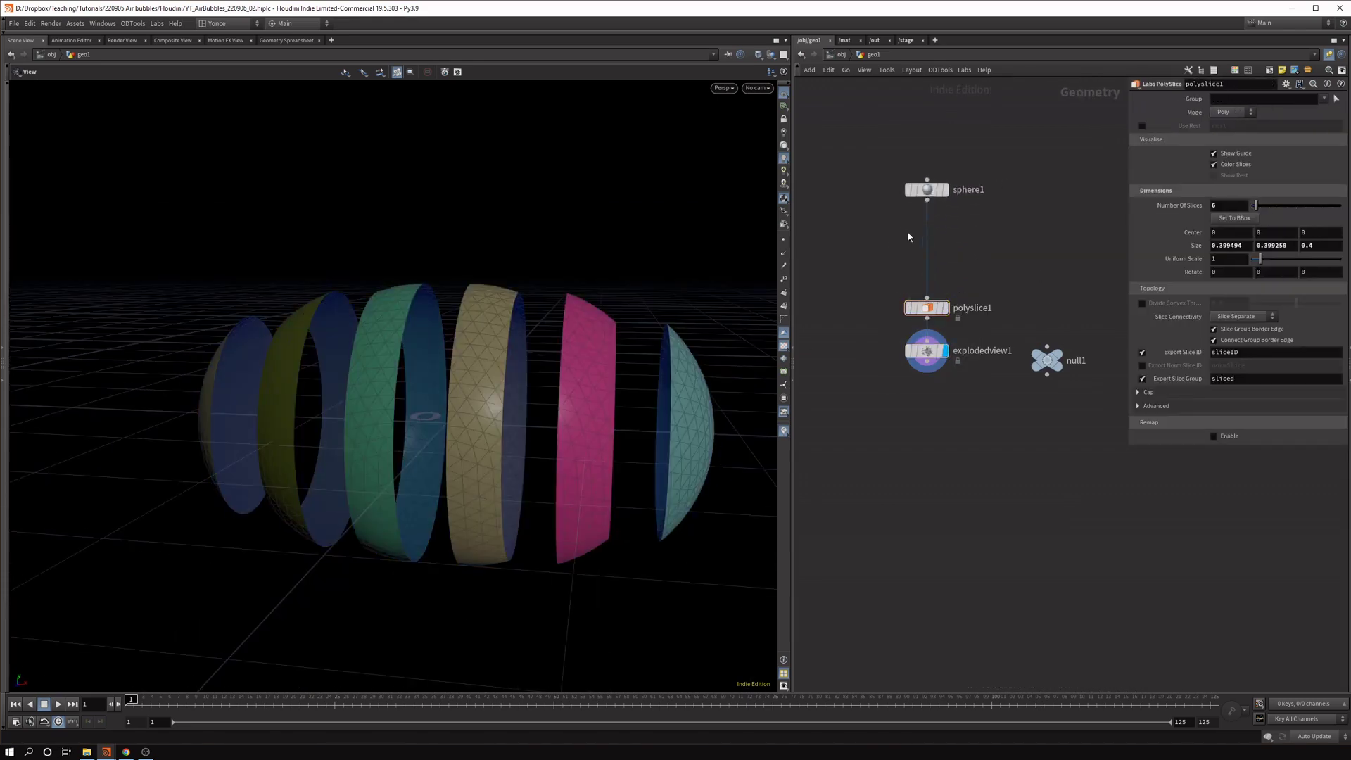
Insert the loose Null node between the Sphere and PolySlice nodes and rename it IN_GEO.
{"action": "left_click_drag", "start_coordinate": [1051, 364], "coordinate": [932, 243]}
{"action": "double_click", "coordinate": [960, 242]}
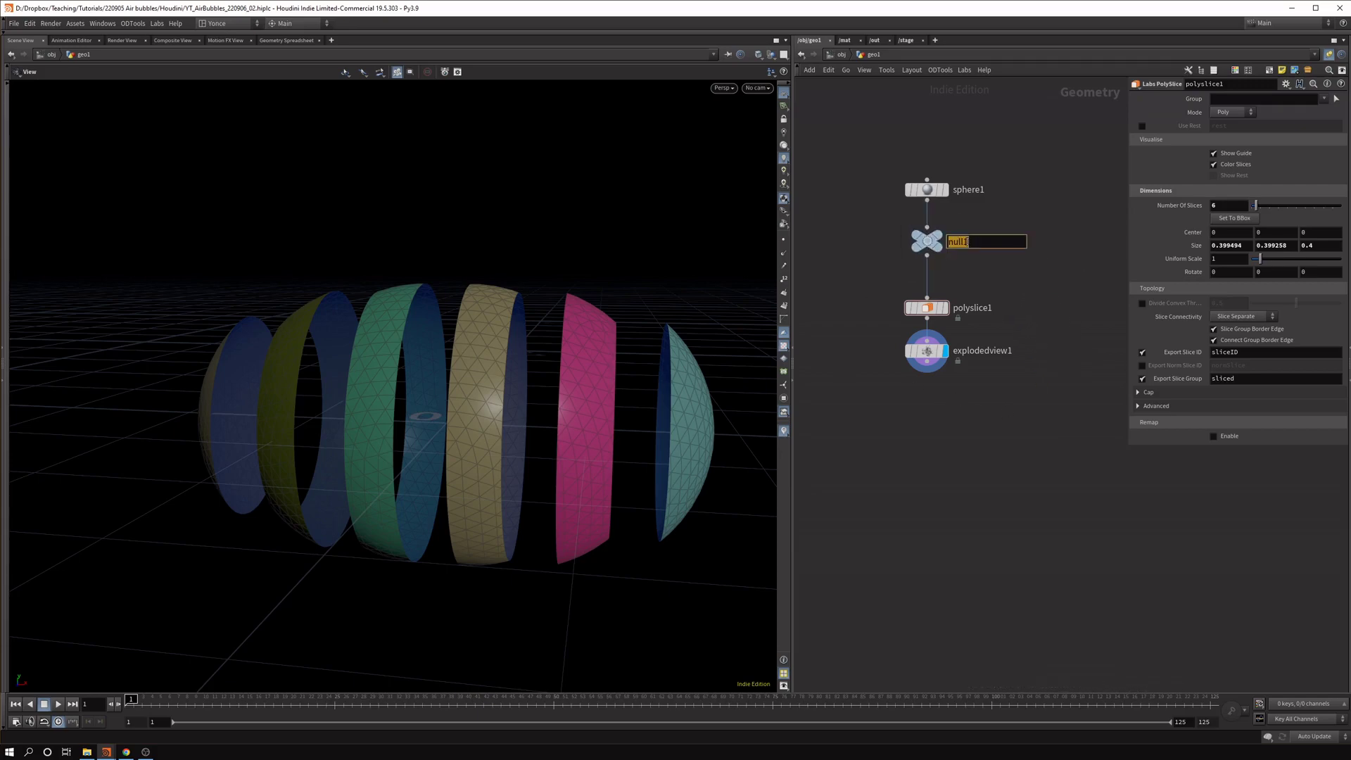
{"action": "type", "text": "IN_GEO"}
{"action": "key", "text": "Return"}
Duplicate the IN_GEO null, connect the copy below the Exploded View node and rename it OUT_FRUIT.
{"action": "left_click", "coordinate": [943, 241]}
{"action": "left_click_drag", "start_coordinate": [603, 395], "coordinate": [753, 369]}
{"action": "key", "text": "ctrl+c"}
{"action": "key", "text": "ctrl+v"}
{"action": "left_click", "coordinate": [1002, 379]}
{"action": "left_click", "coordinate": [928, 362]}
{"action": "left_click_drag", "start_coordinate": [1002, 392], "coordinate": [927, 400]}
{"action": "double_click", "coordinate": [969, 400]}
{"action": "double_click", "coordinate": [970, 400]}
{"action": "type", "text": "IU"}
{"action": "key", "text": "Return"}
Lay out the whole node chain evenly and display the OUT_FRUIT null.
{"action": "left_click_drag", "start_coordinate": [894, 141], "coordinate": [946, 415]}
{"action": "key", "text": "l"}
{"action": "middle_click_drag", "start_coordinate": [941, 404], "coordinate": [853, 402]}
{"action": "left_click", "coordinate": [915, 415]}
{"action": "middle_click_drag", "start_coordinate": [949, 290], "coordinate": [968, 306]}
Go up to the object level and rename the geo1 object to Fruit.
{"action": "left_click", "coordinate": [816, 58]}
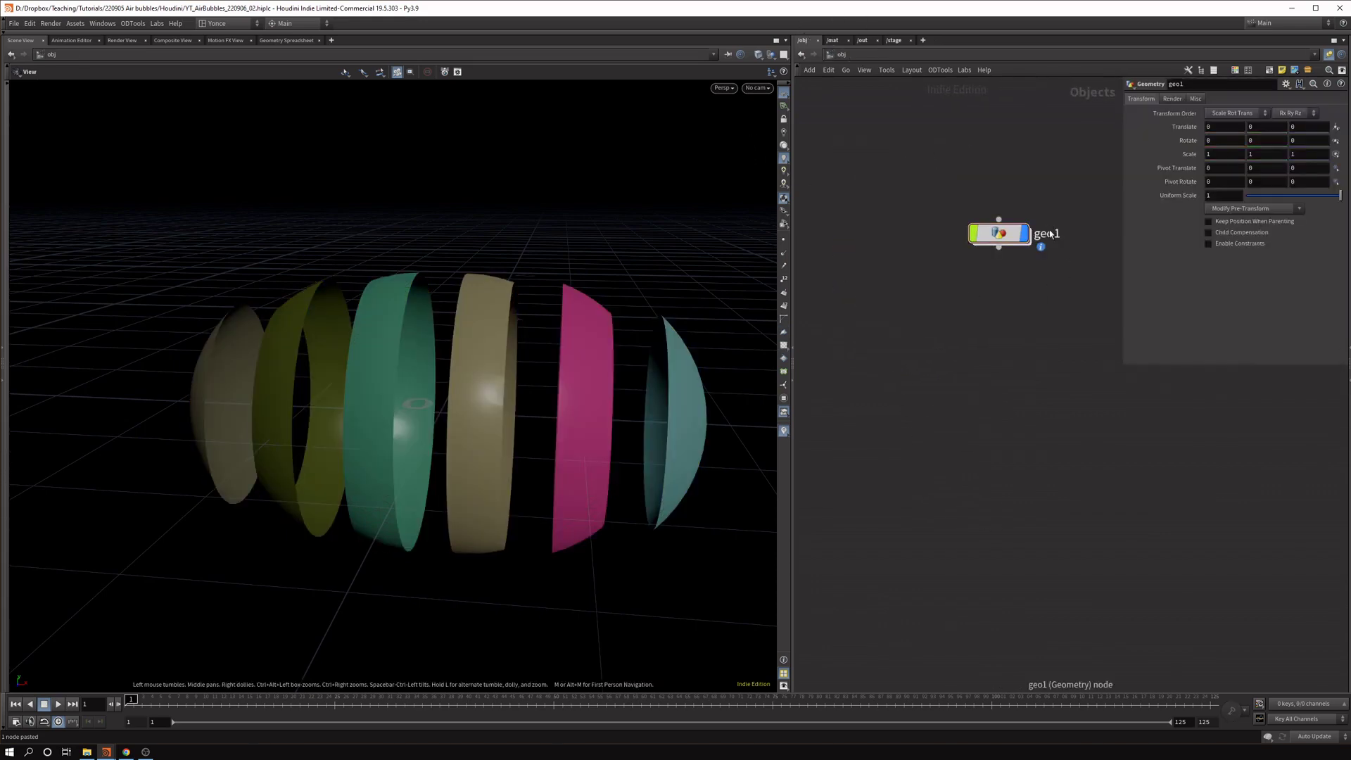
{"action": "double_click", "coordinate": [1049, 234]}
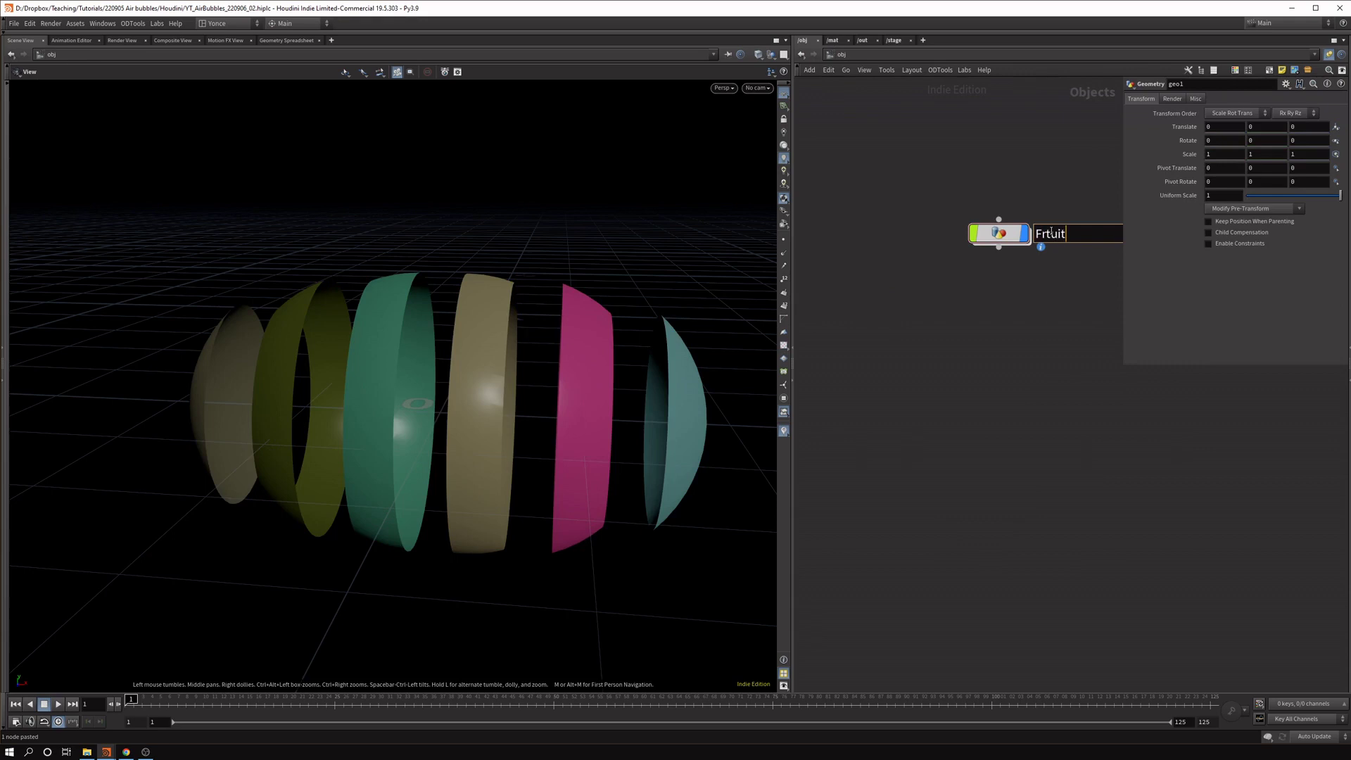
{"action": "key", "text": "Return"}
Add a second Geometry object below Fruit and open its empty network.
{"action": "middle_click_drag", "start_coordinate": [987, 361], "coordinate": [926, 345]}
{"action": "key", "text": "Tab"}
{"action": "type", "text": "geo"}
{"action": "key", "text": "Return"}
{"action": "left_click", "coordinate": [936, 308]}
{"action": "double_click", "coordinate": [938, 216]}
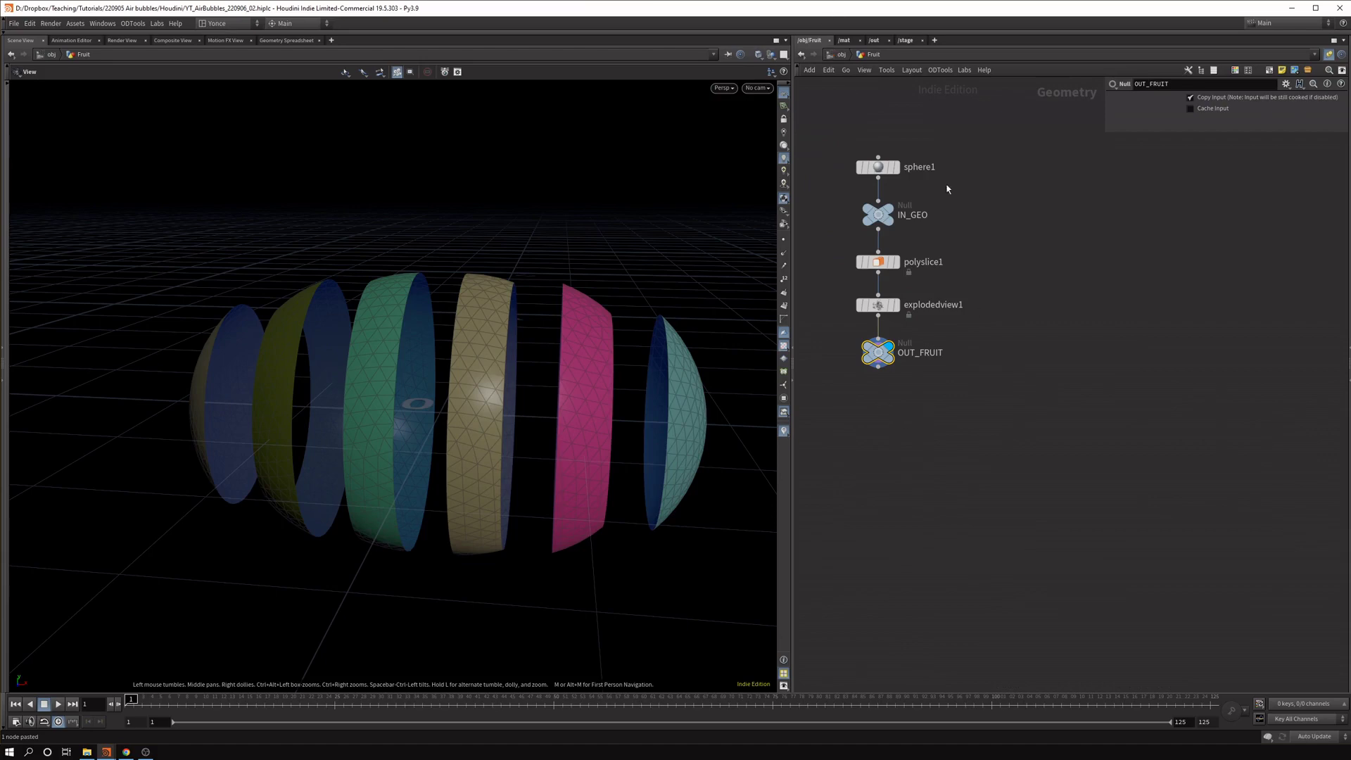
{"action": "left_click", "coordinate": [843, 58]}
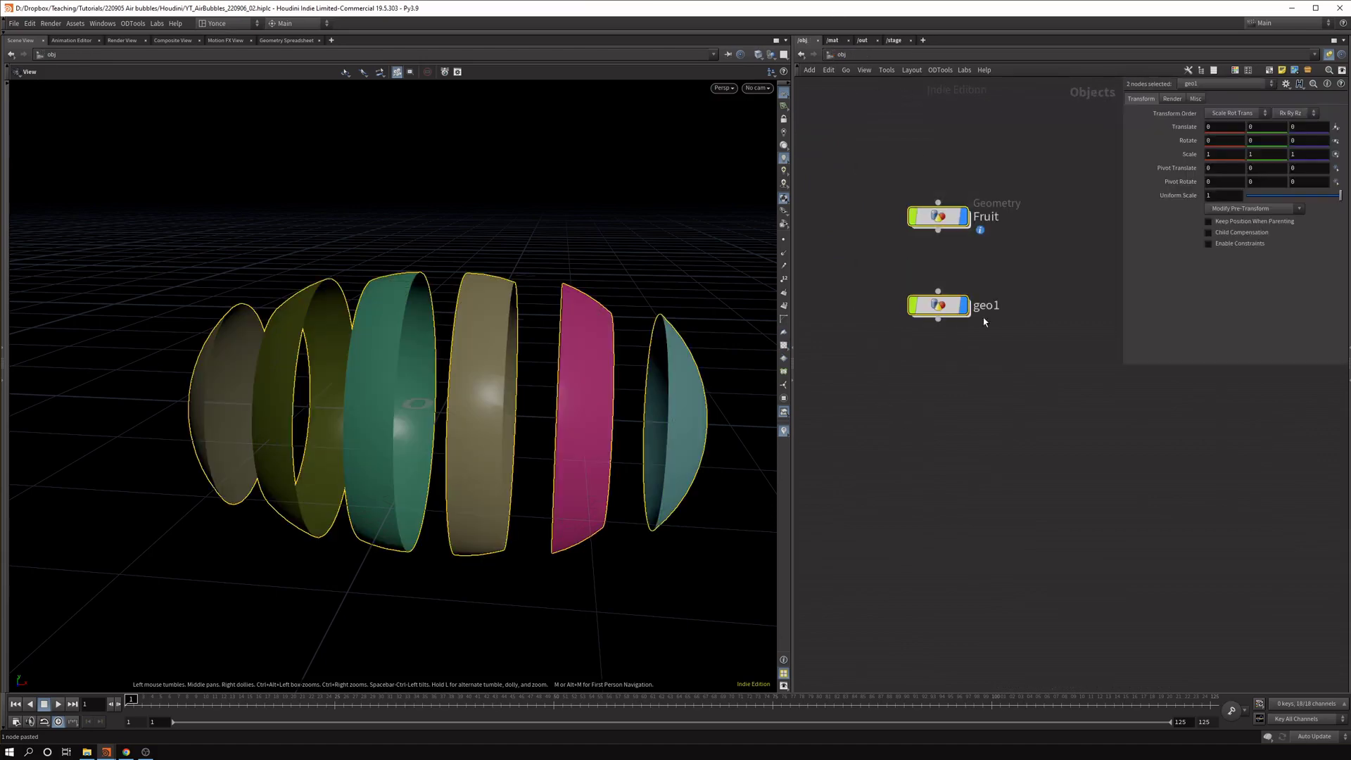
{"action": "left_click", "coordinate": [939, 306]}
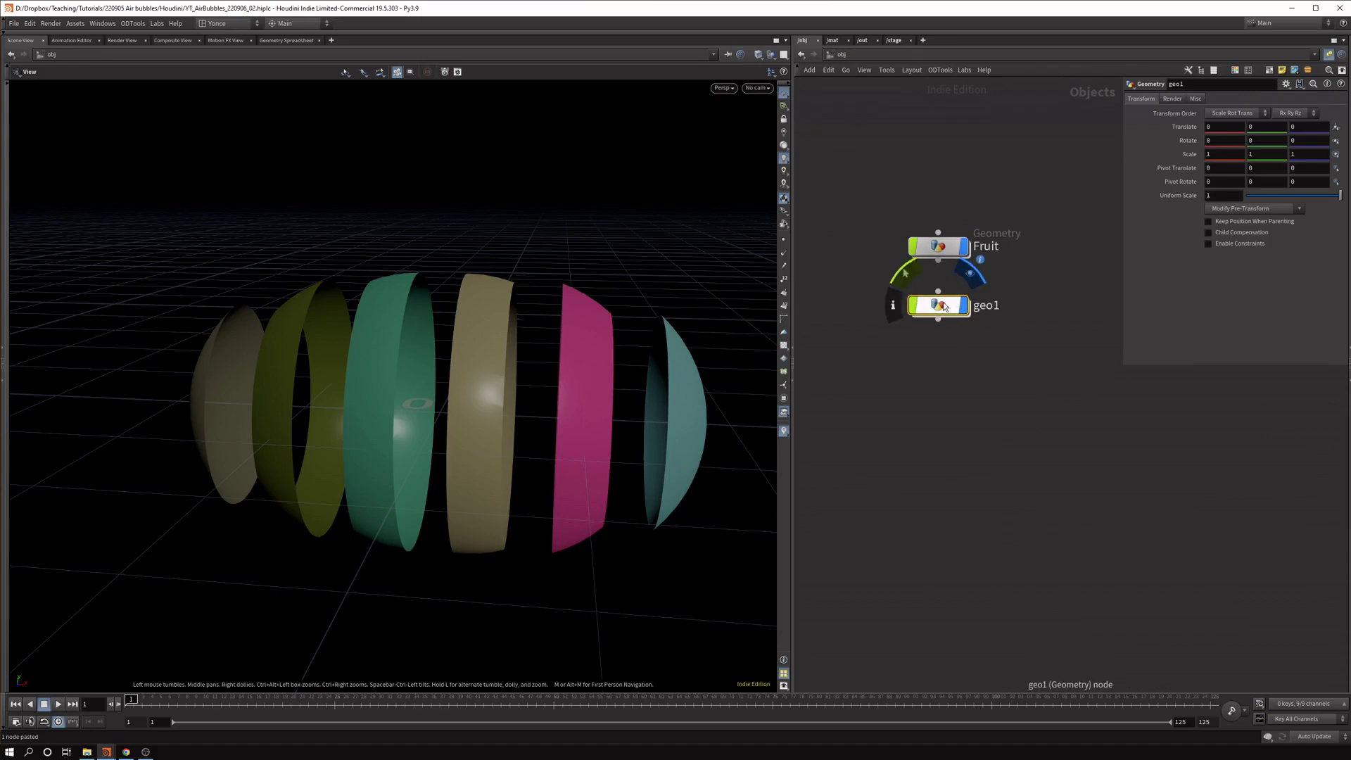
{"action": "double_click", "coordinate": [943, 310]}
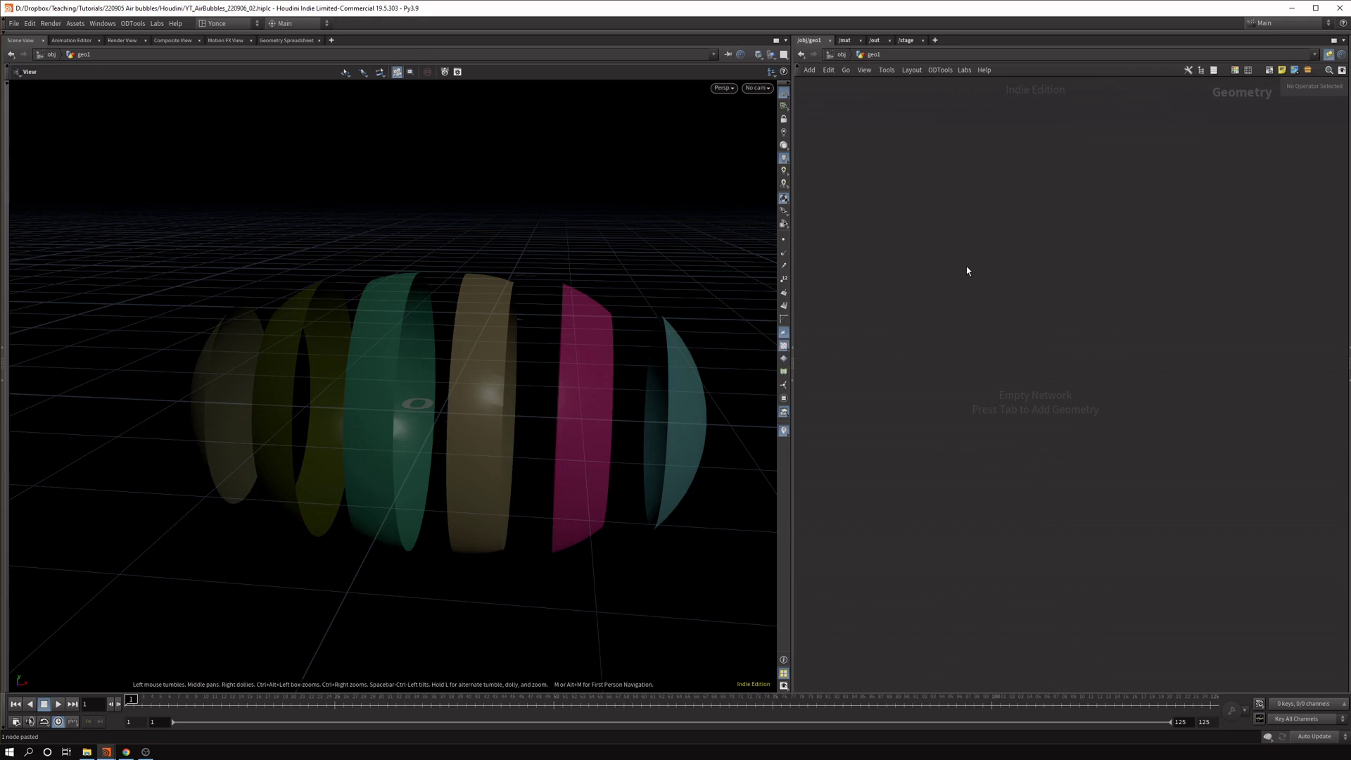
Add an Object Merge node to the empty geometry network.
{"action": "key", "text": "Tab"}
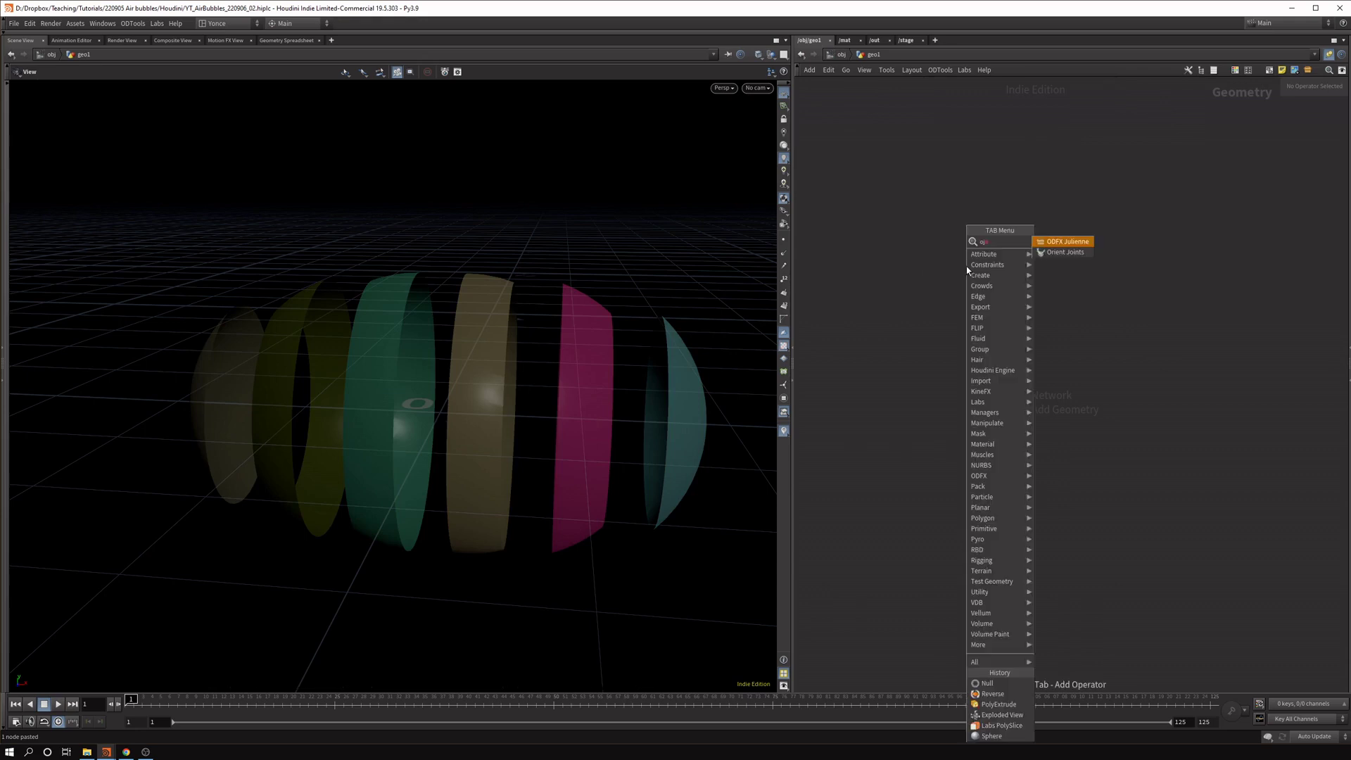
{"action": "type", "text": "object"}
{"action": "key", "text": "Return"}
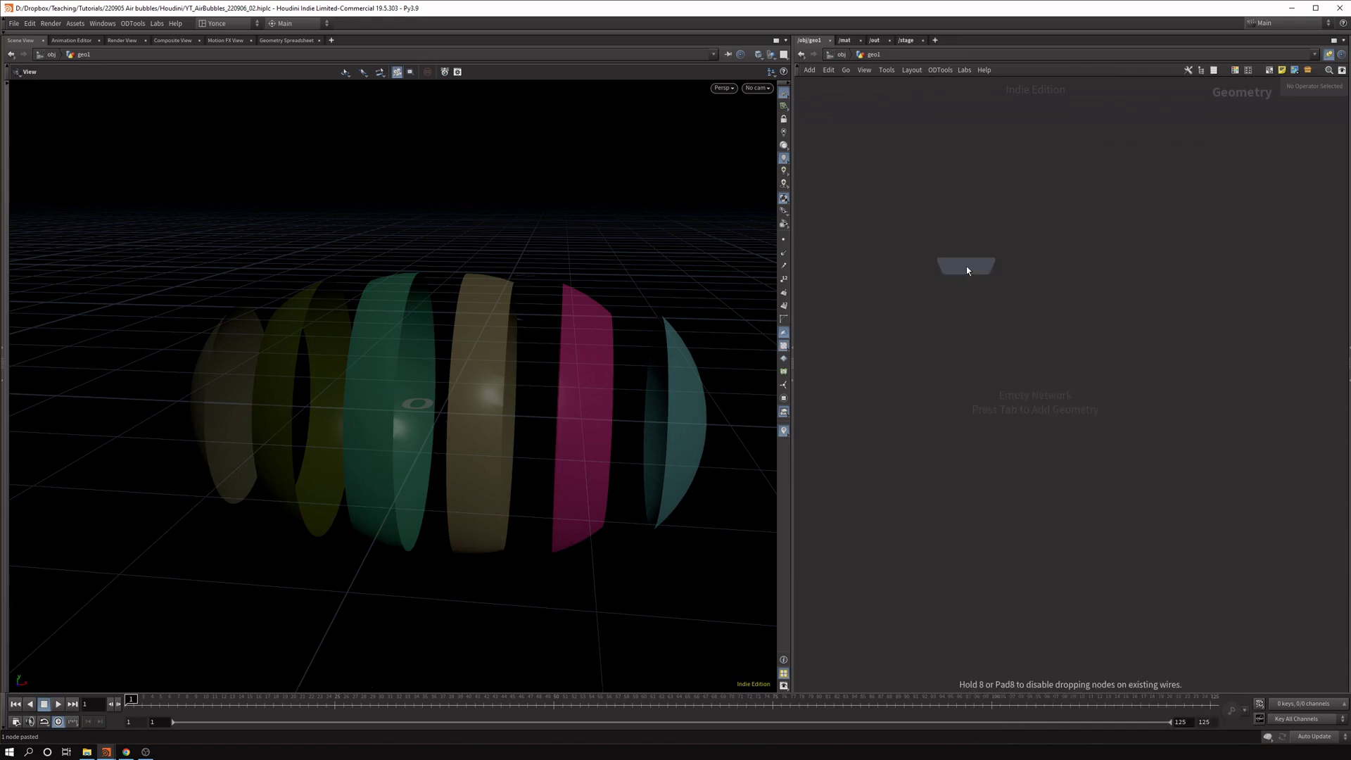
{"action": "left_click", "coordinate": [967, 268]}
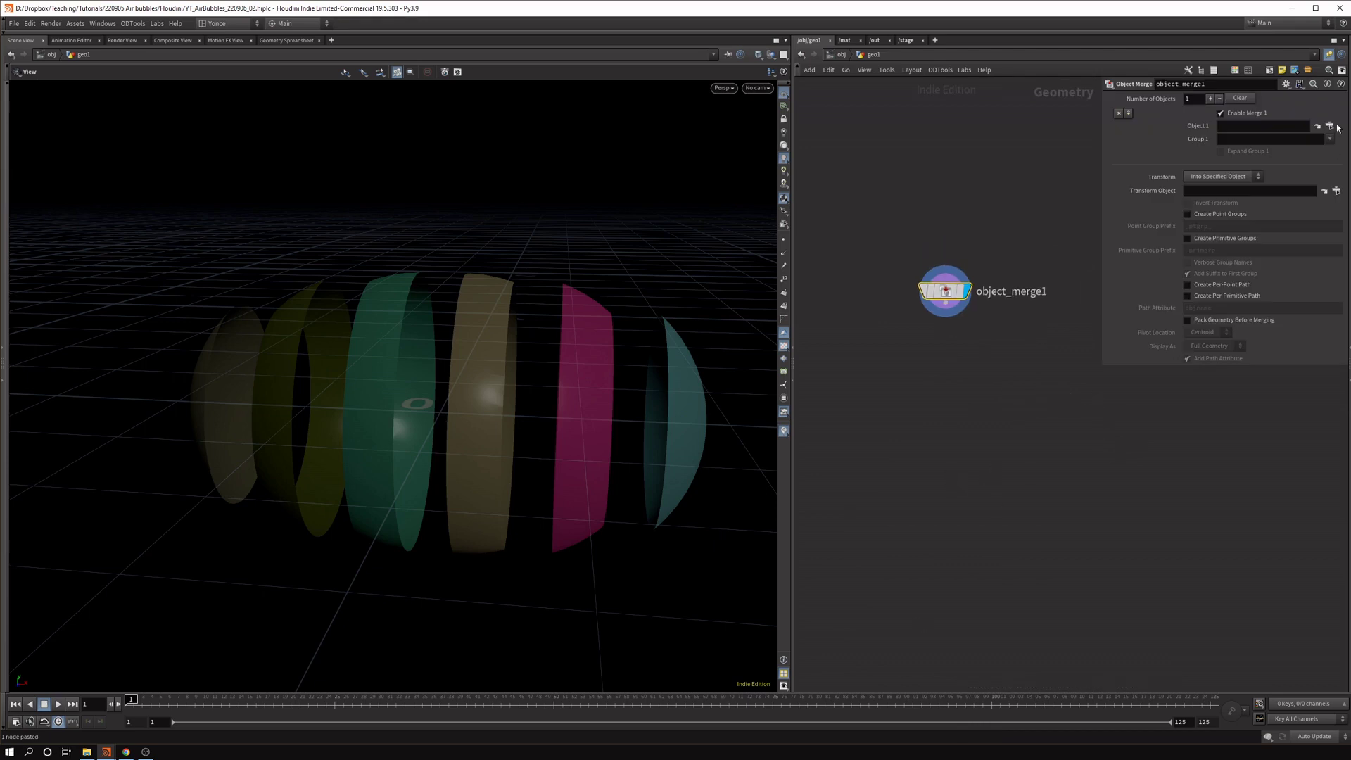
Set Object 1 of the Object Merge node to the IN_GEO null inside Fruit.
{"action": "left_click", "coordinate": [1331, 126]}
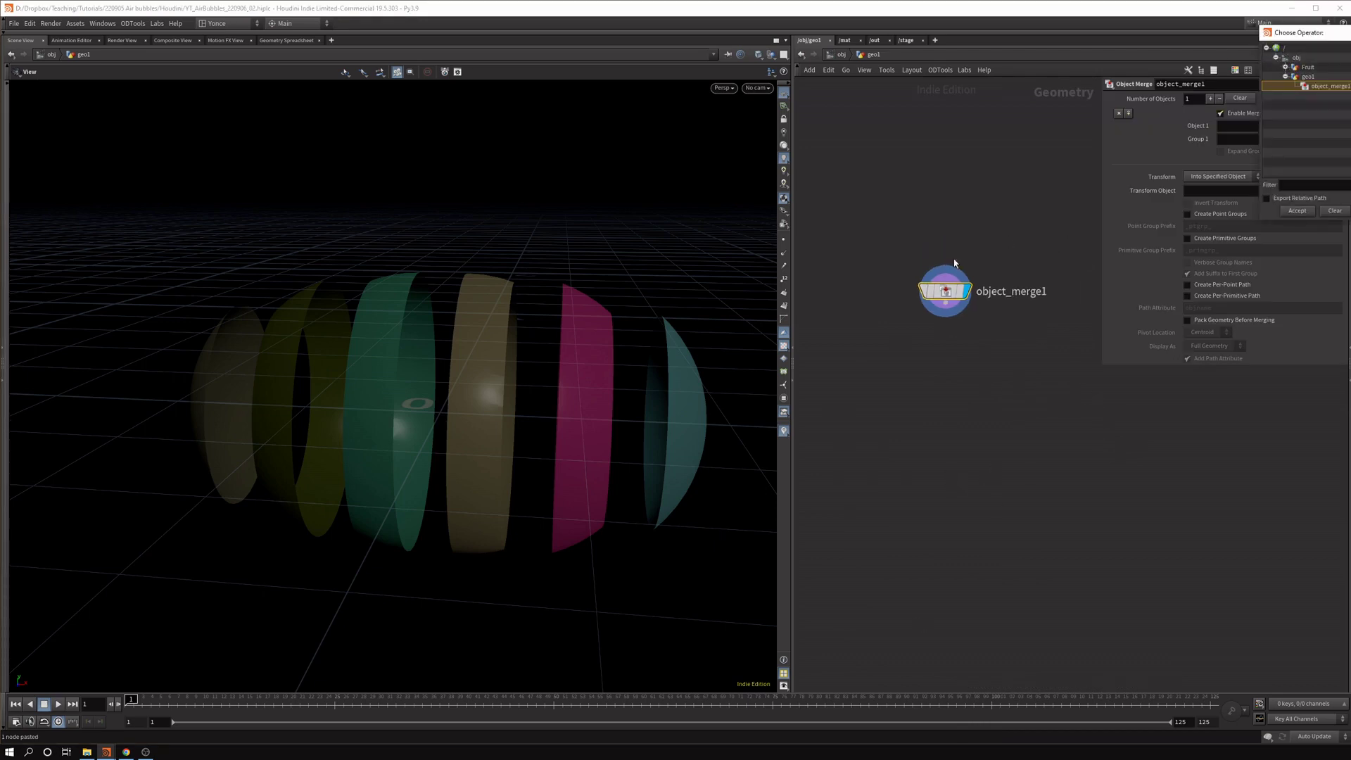
{"action": "left_click", "coordinate": [1290, 68]}
{"action": "left_click", "coordinate": [1287, 67]}
{"action": "left_click_drag", "start_coordinate": [1305, 33], "coordinate": [568, 377]}
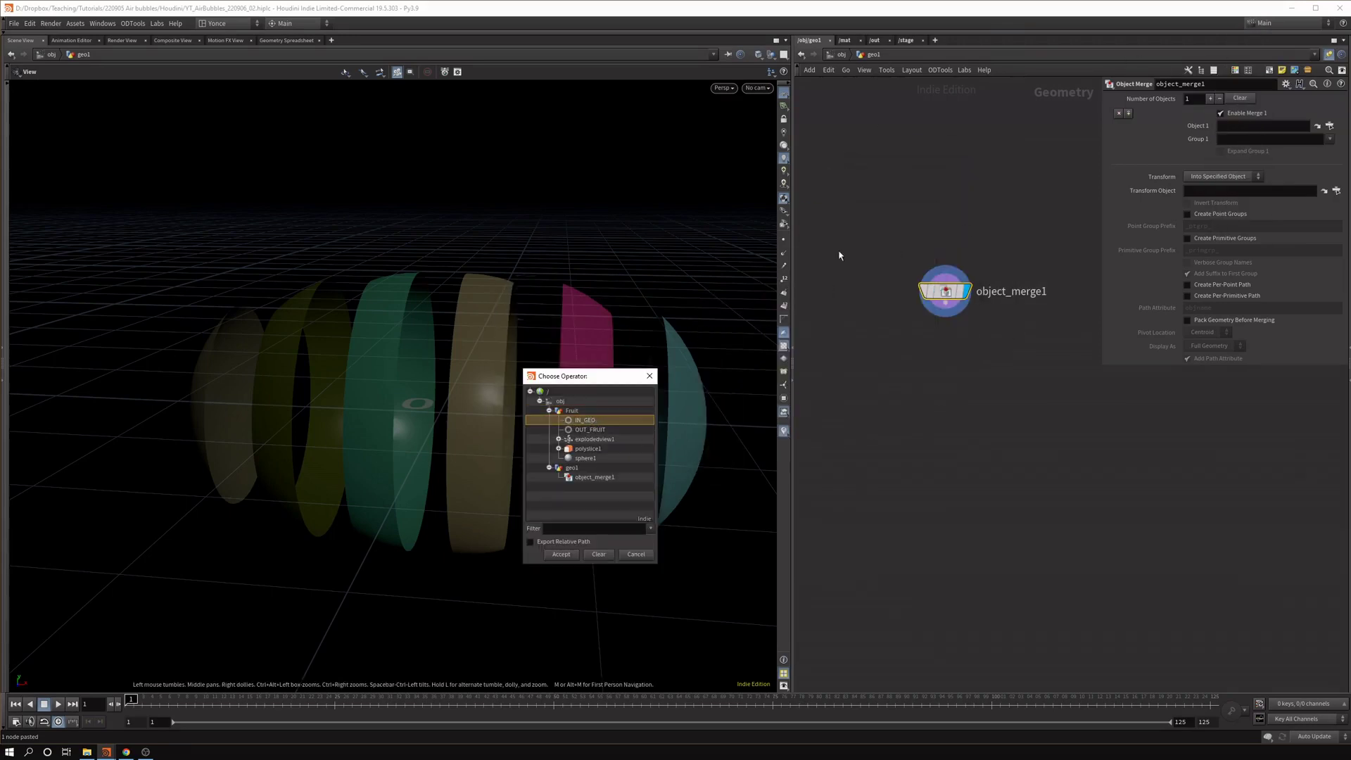
{"action": "double_click", "coordinate": [591, 421]}
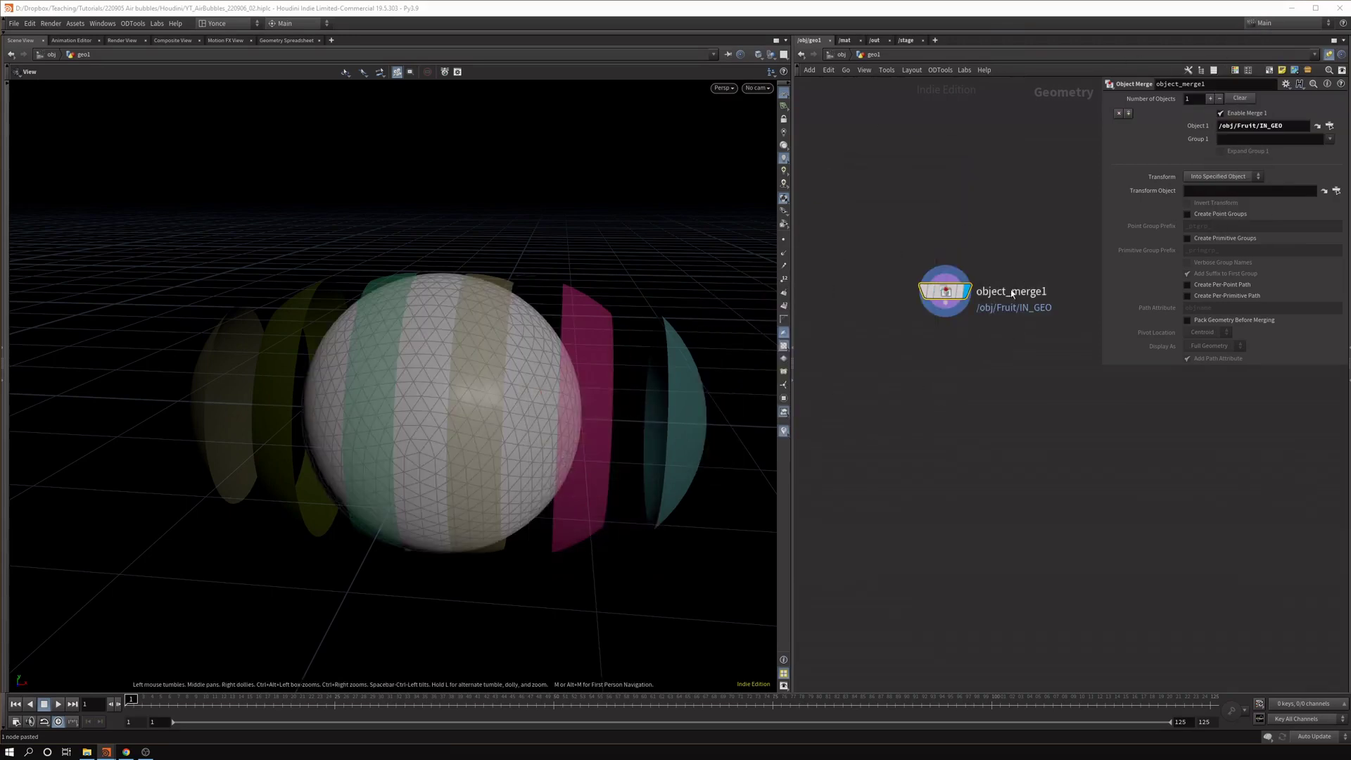
Hide the other objects in the viewport so only the merged sphere is displayed.
{"action": "left_click", "coordinate": [771, 72]}
{"action": "left_click", "coordinate": [802, 90]}
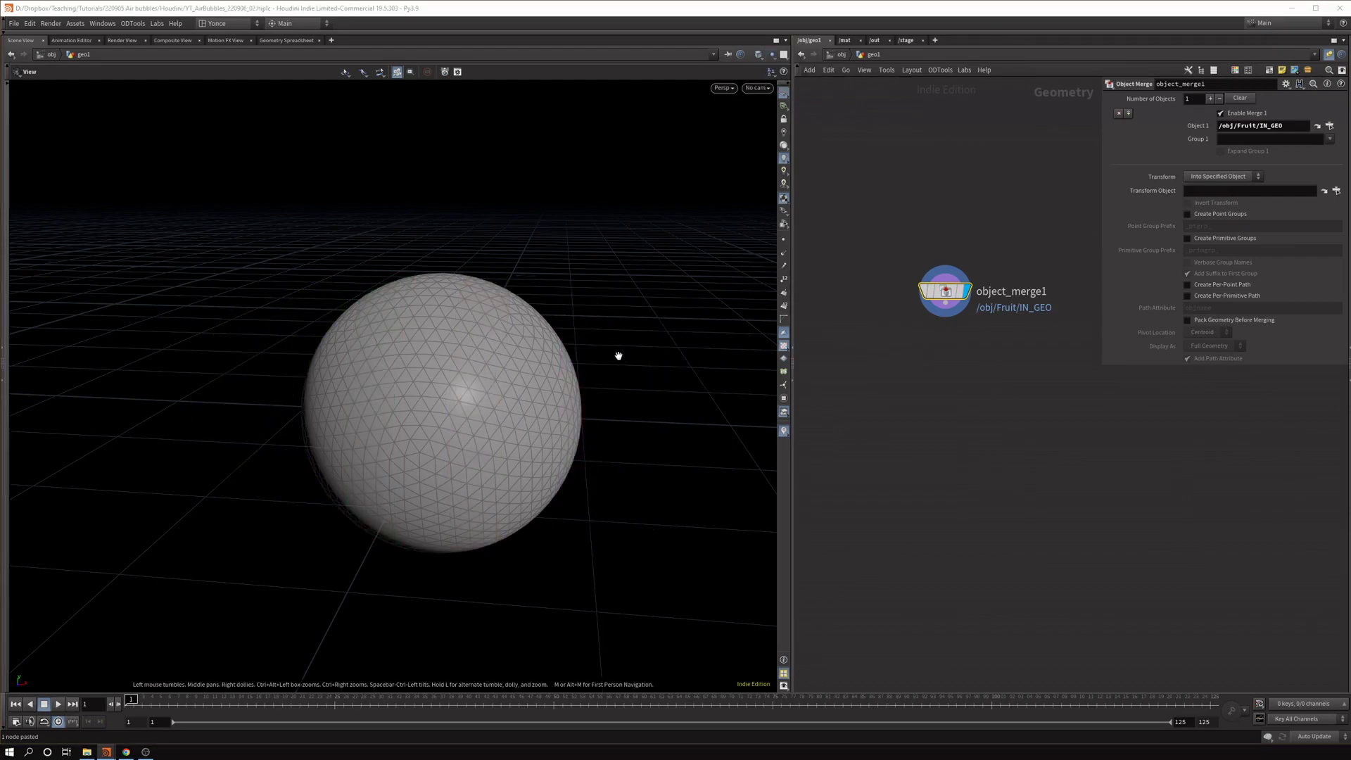
{"action": "scroll", "coordinate": [950, 371], "scroll_direction": "up", "scroll_amount": 2}
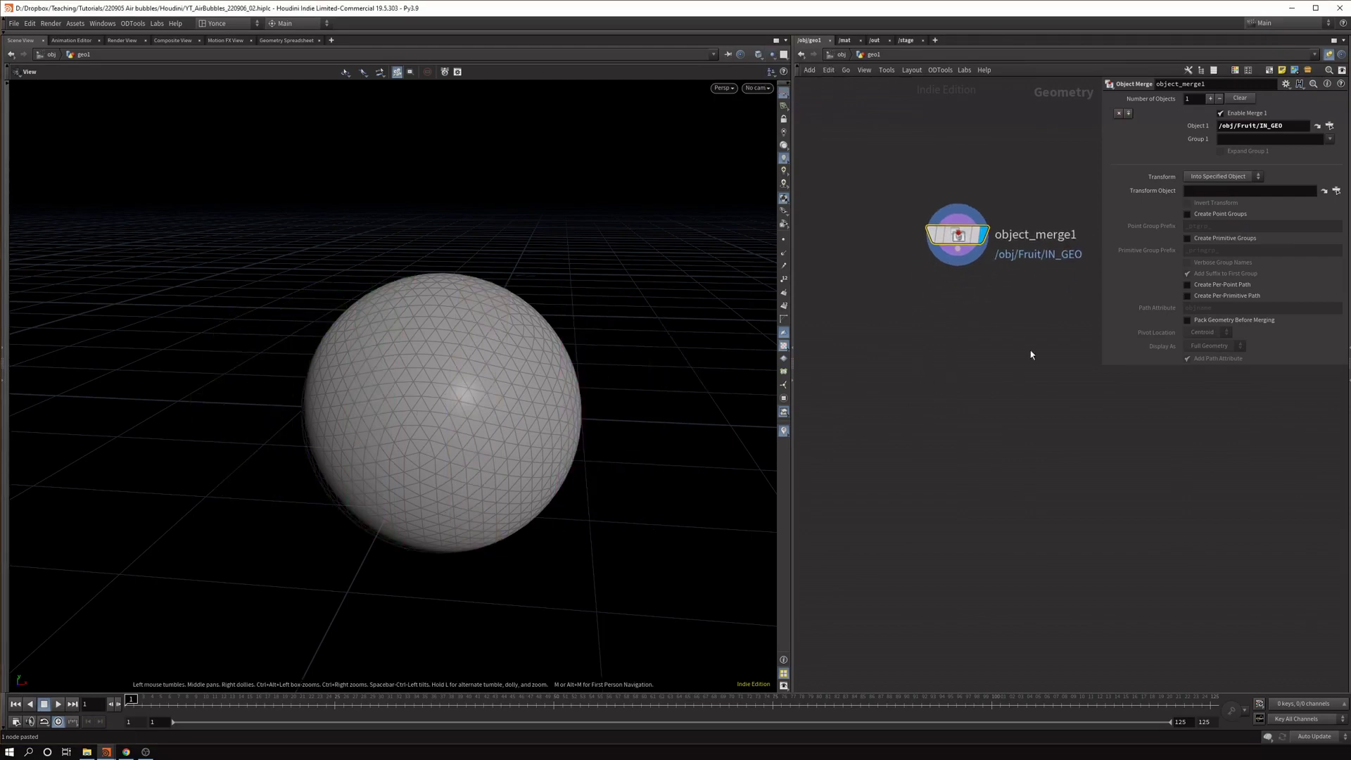
Add a Points from Volume node below the Object Merge node, connect it and display its result.
{"action": "middle_click_drag", "start_coordinate": [1026, 456], "coordinate": [1049, 430]}
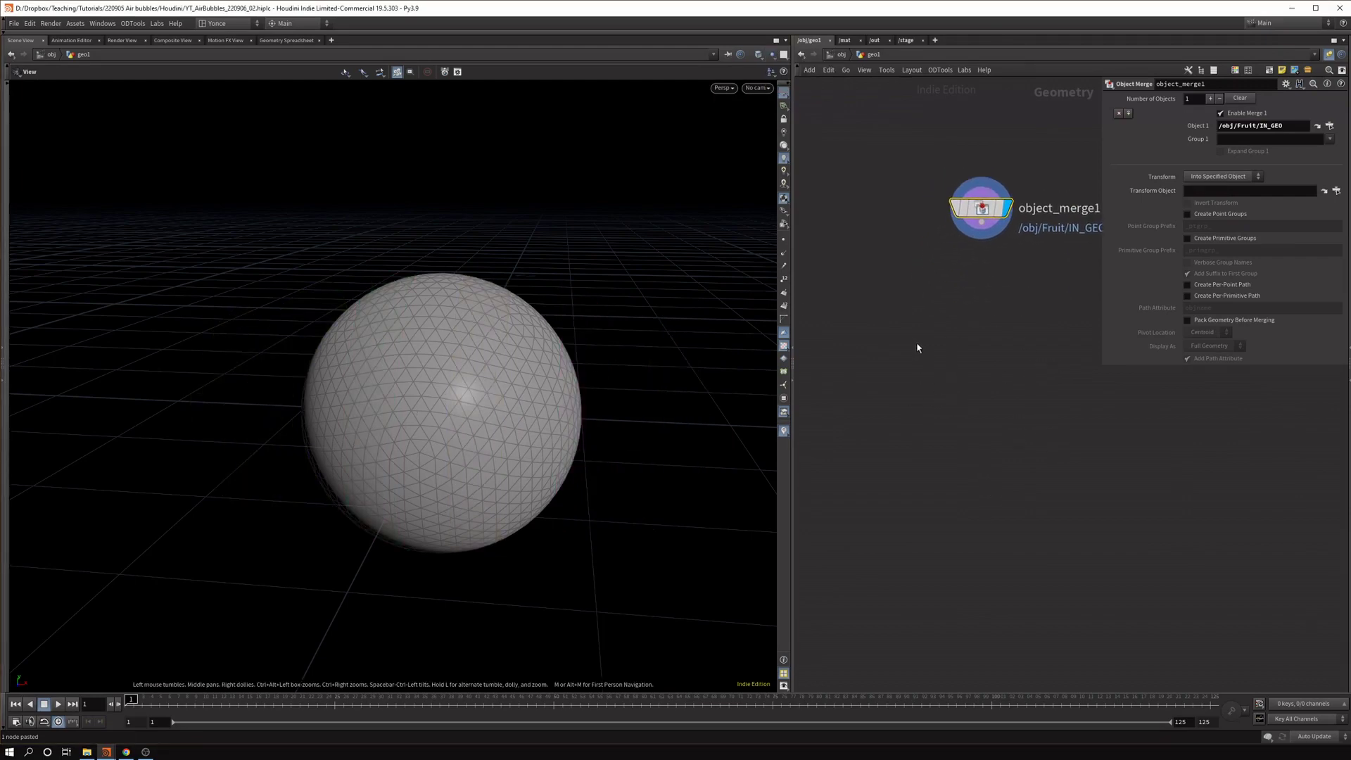
{"action": "middle_click_drag", "start_coordinate": [1015, 348], "coordinate": [1006, 363]}
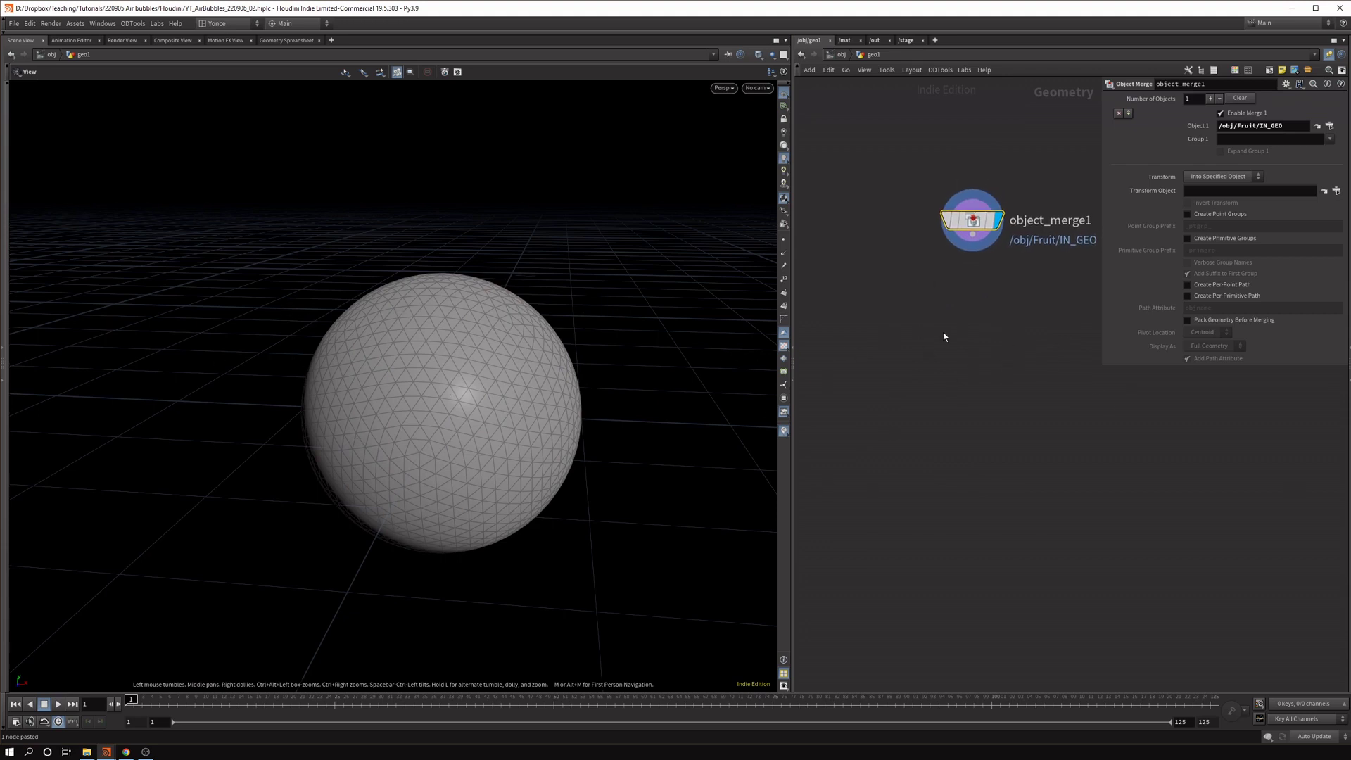
{"action": "key", "text": "Tab"}
{"action": "type", "text": "point"}
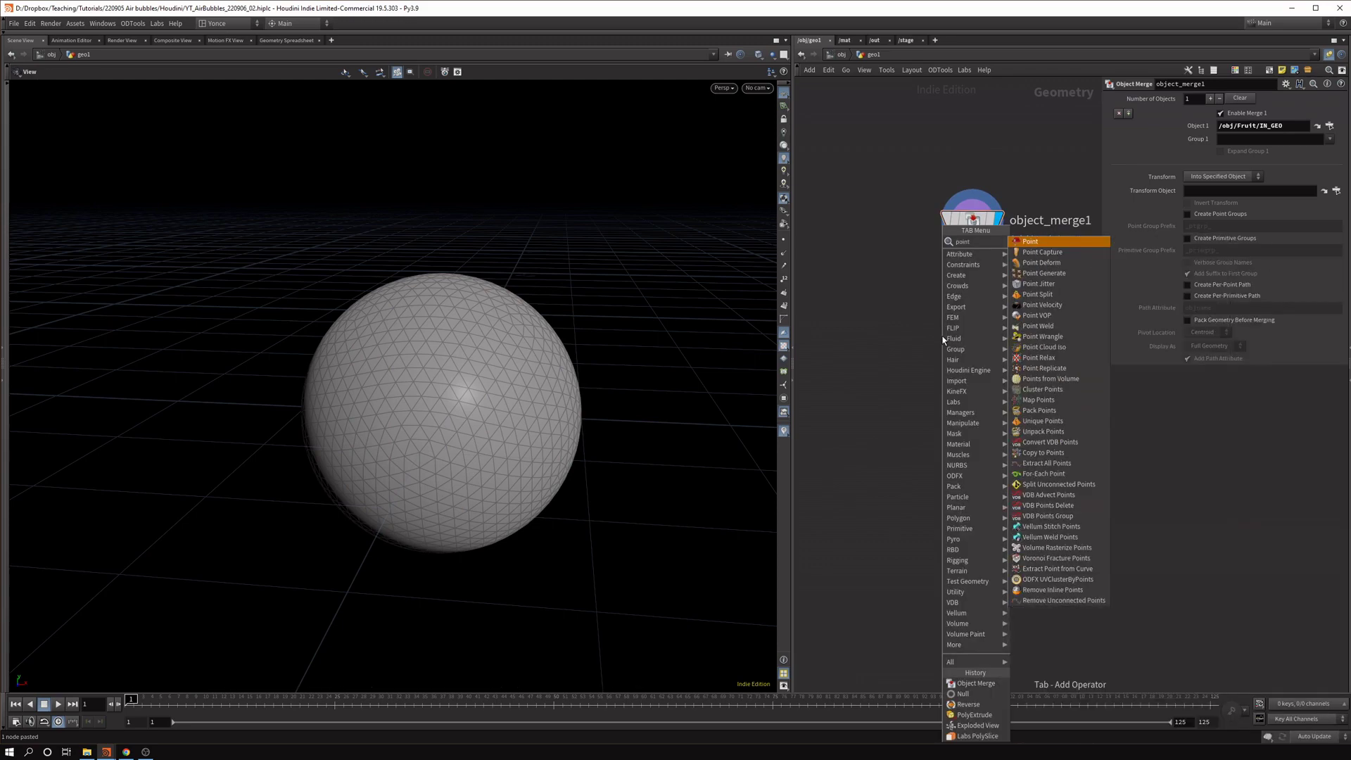
{"action": "key", "text": "Return"}
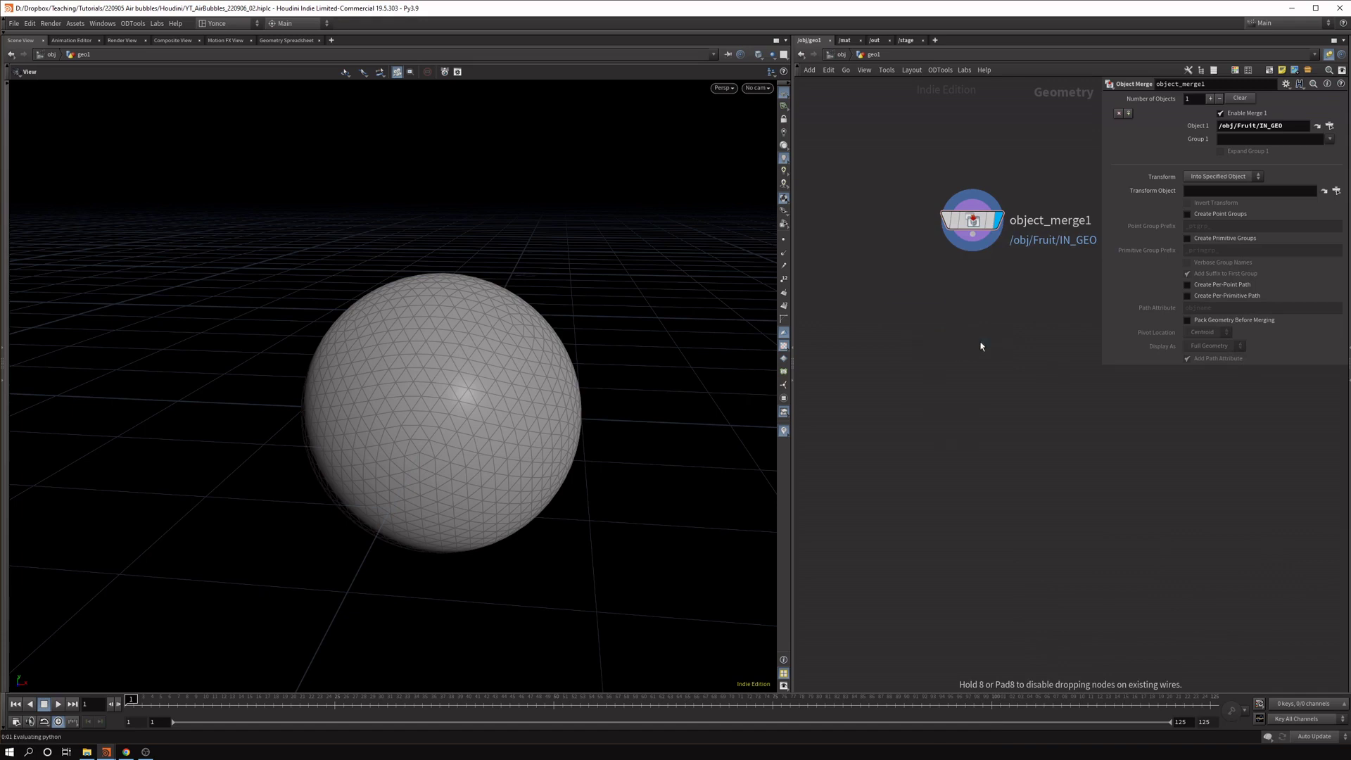
{"action": "left_click", "coordinate": [981, 346]}
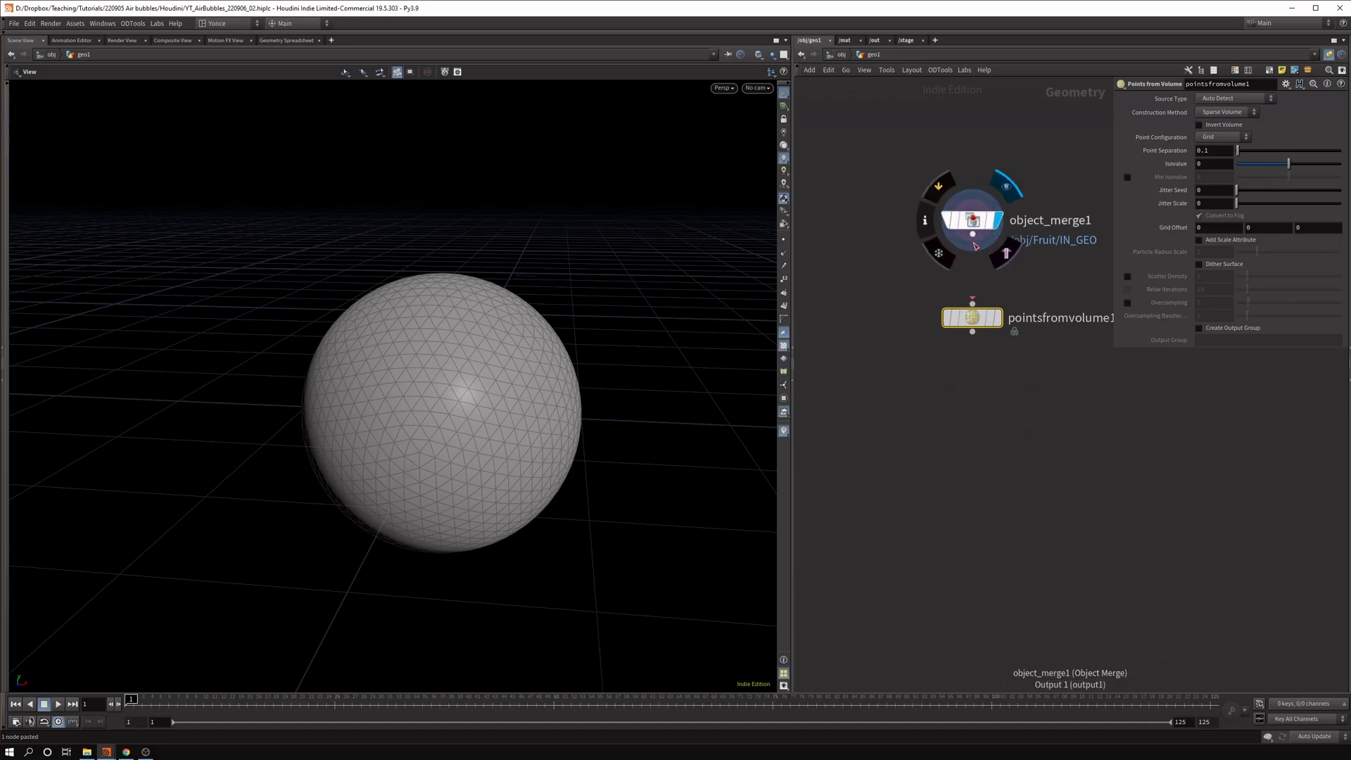
{"action": "left_click_drag", "start_coordinate": [975, 244], "coordinate": [972, 301]}
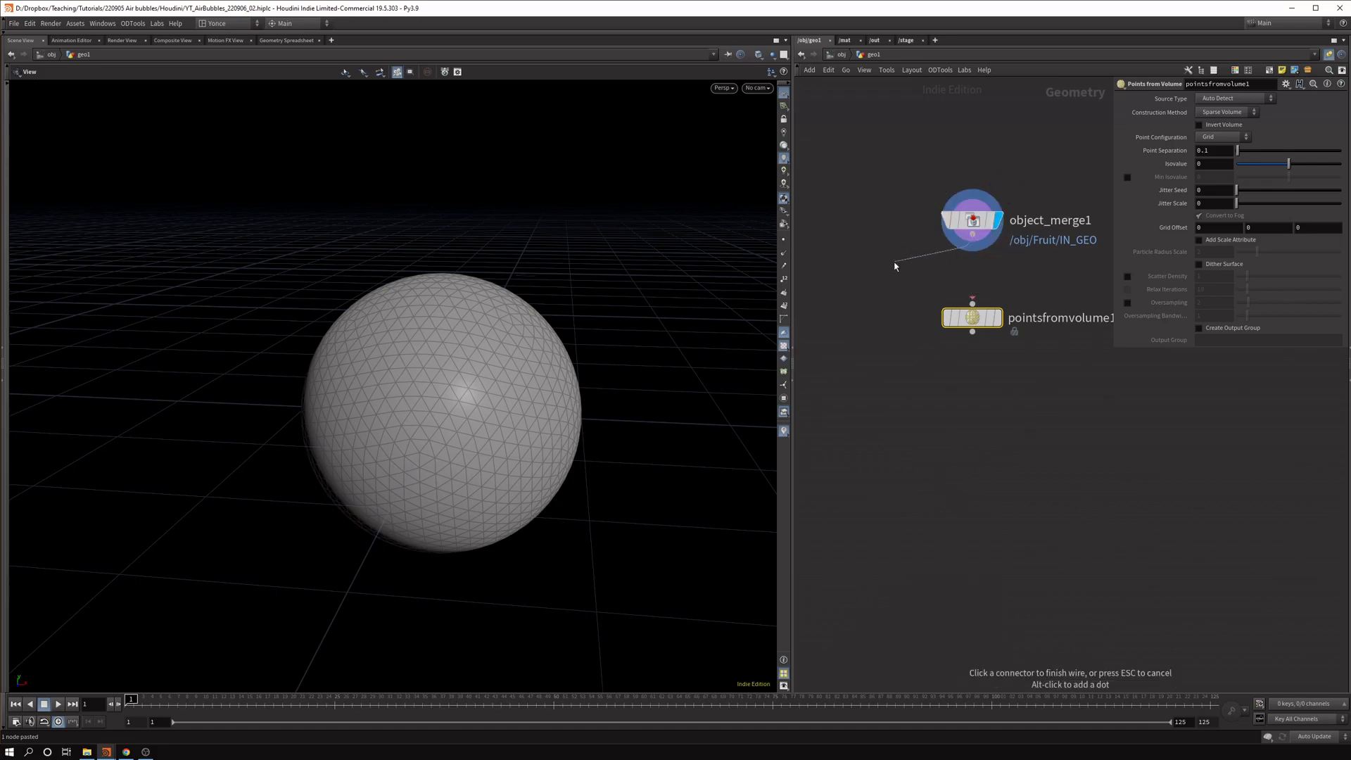
{"action": "left_click", "coordinate": [972, 304]}
{"action": "left_click", "coordinate": [998, 319]}
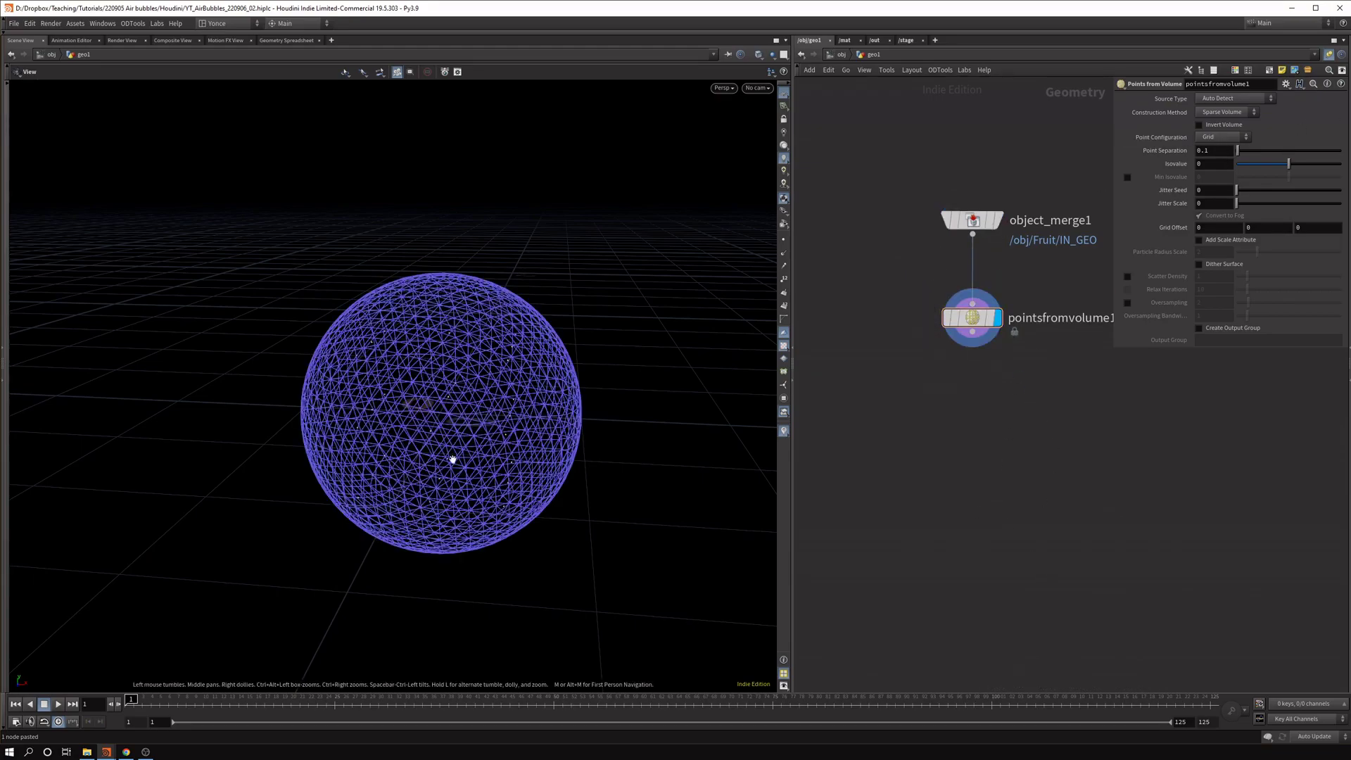
Reduce the Point Separation of the Points from Volume node to fill the sphere with denser points.
{"action": "scroll", "coordinate": [456, 466], "scroll_direction": "up", "scroll_amount": 5}
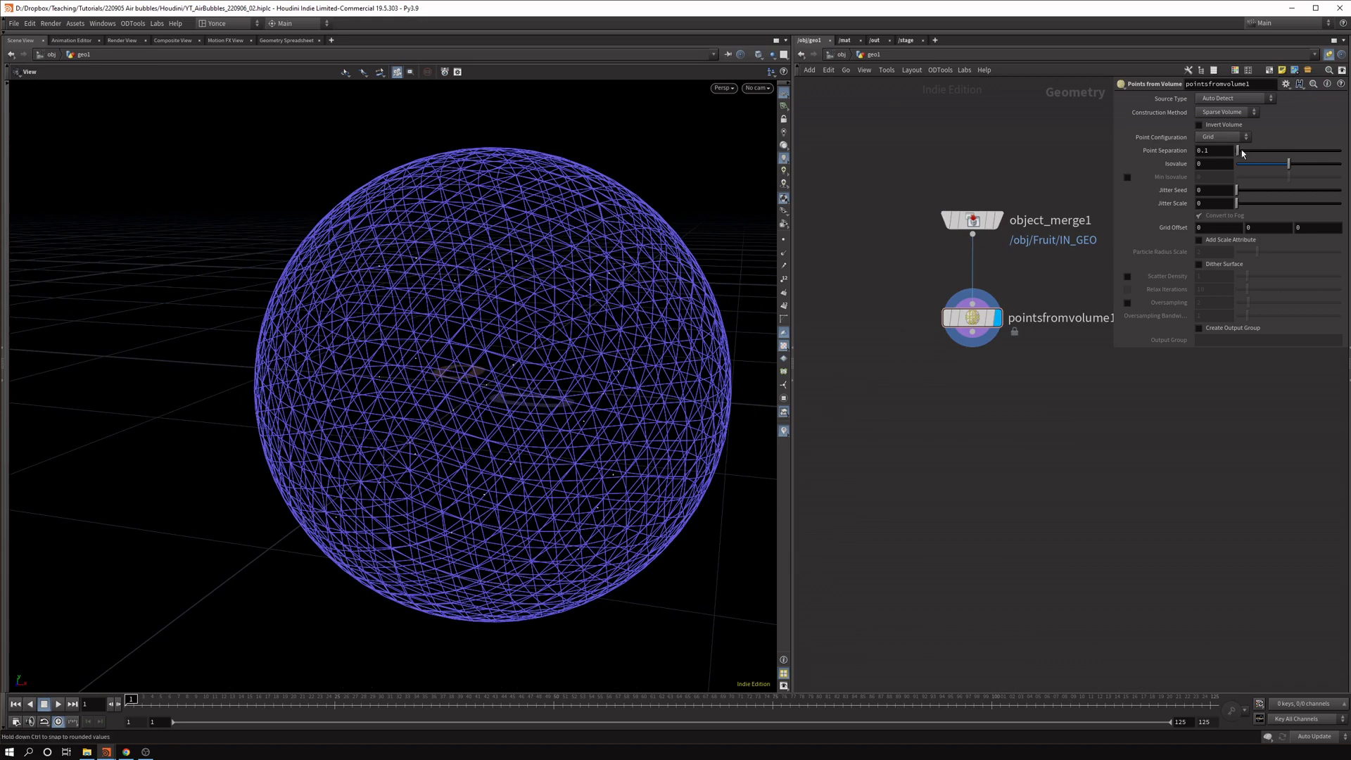
{"action": "type", "text": "5"}
{"action": "key", "text": "Return"}
{"action": "key", "text": "BackSpace"}
{"action": "type", "text": "3"}
{"action": "key", "text": "Return"}
Set the Jitter Scale of the Points from Volume node to 1 and check the scattered points.
{"action": "left_click_drag", "start_coordinate": [1221, 203], "coordinate": [1200, 204]}
{"action": "left_click_drag", "start_coordinate": [440, 355], "coordinate": [363, 335], "text": "alt"}
{"action": "left_click_drag", "start_coordinate": [461, 404], "coordinate": [567, 395], "text": "alt"}
{"action": "scroll", "coordinate": [573, 380], "scroll_direction": "down", "scroll_amount": 5}
{"action": "left_click_drag", "start_coordinate": [1221, 204], "coordinate": [1196, 205]}
{"action": "type", "text": "1"}
{"action": "key", "text": "Return"}
{"action": "mouse_move", "coordinate": [486, 389]}
{"action": "left_mouse_down"}
{"action": "mouse_move", "coordinate": [507, 437]}
{"action": "mouse_move", "coordinate": [492, 366]}
{"action": "left_mouse_up"}
{"action": "scroll", "coordinate": [492, 366], "scroll_direction": "up", "scroll_amount": 3}
{"action": "scroll", "coordinate": [492, 365], "scroll_direction": "down", "scroll_amount": 2}
Lay out the Object Merge and Points from Volume nodes neatly in one column.
{"action": "left_click_drag", "start_coordinate": [932, 165], "coordinate": [982, 352]}
{"action": "key", "text": "l"}
{"action": "left_click", "coordinate": [983, 354]}
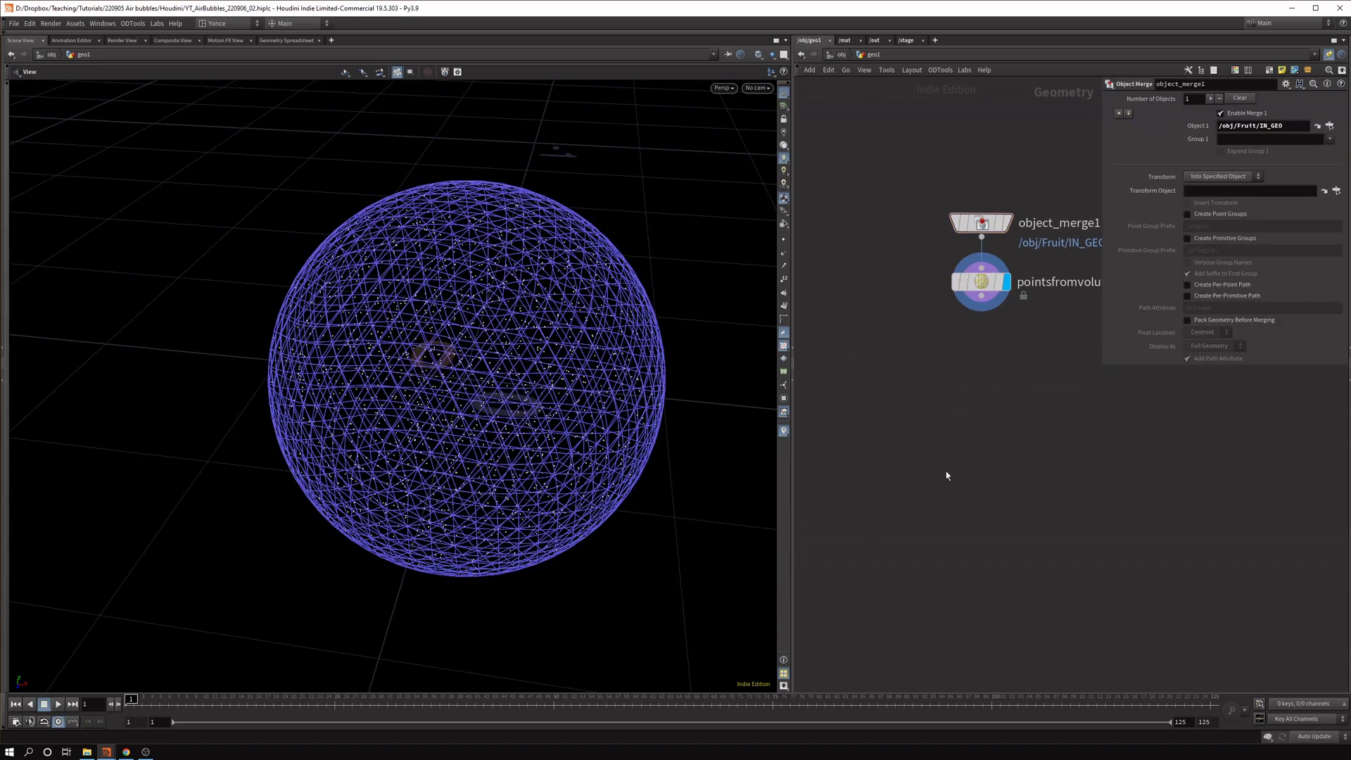
Add a Sphere node beside the Points from Volume node.
{"action": "scroll", "coordinate": [1043, 366], "scroll_direction": "down", "scroll_amount": 2}
{"action": "middle_click_drag", "start_coordinate": [959, 437], "coordinate": [985, 376]}
{"action": "key", "text": "Tab"}
{"action": "type", "text": "sphere"}
{"action": "key", "text": "Return"}
{"action": "left_click", "coordinate": [921, 267]}
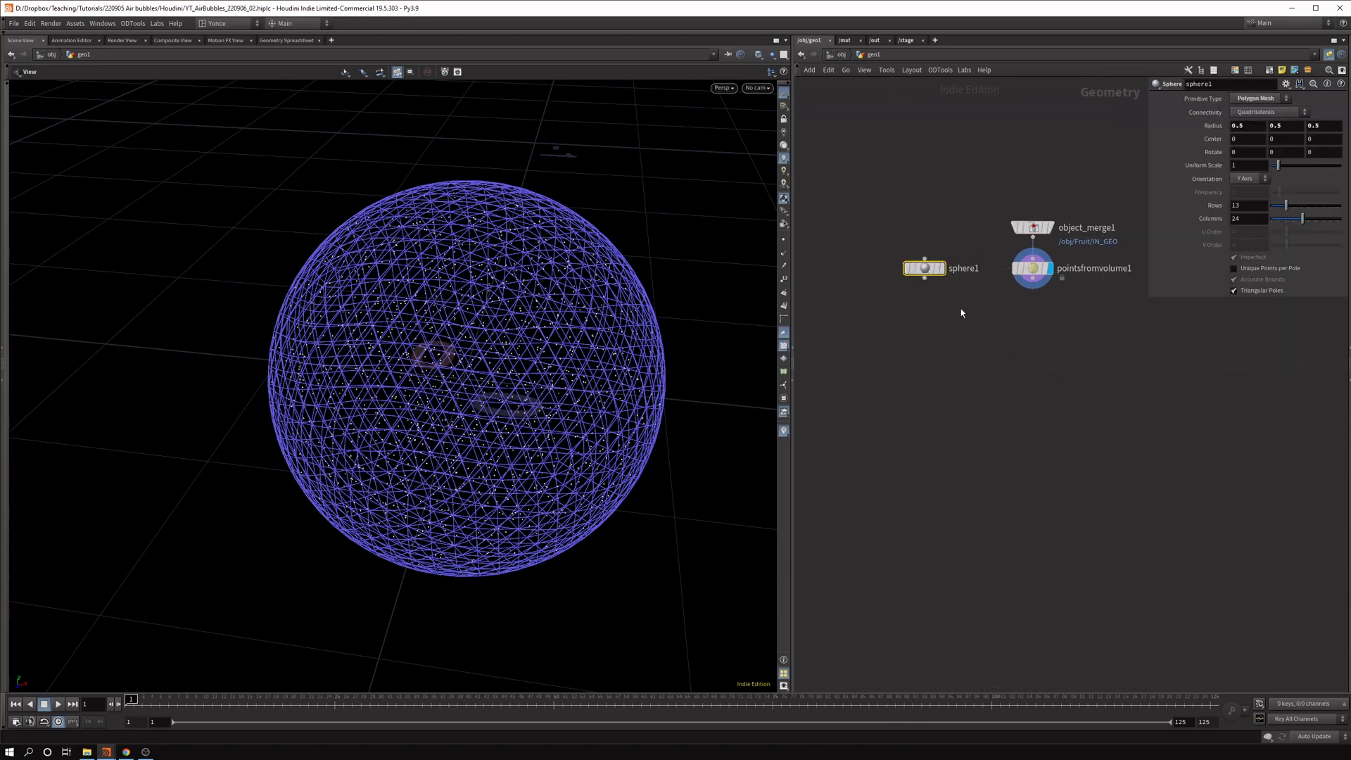
Add a Copy to Points node below Points from Volume, feed it the generated points as target, and tidy the nodes' positions.
{"action": "key", "text": "Tab"}
{"action": "type", "text": "copytop"}
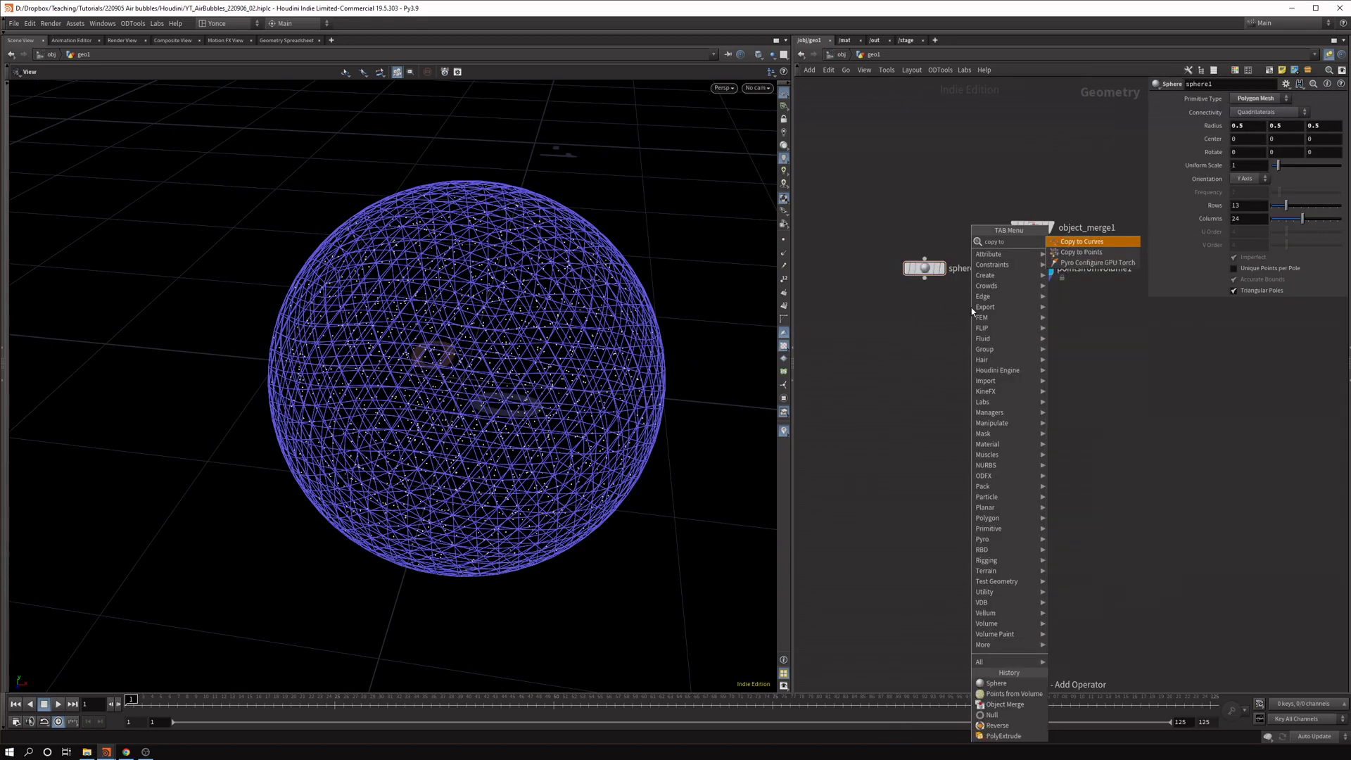
{"action": "key", "text": "Return"}
{"action": "left_click", "coordinate": [1027, 345]}
{"action": "left_click", "coordinate": [1033, 286]}
{"action": "left_click", "coordinate": [1061, 318]}
{"action": "middle_click_drag", "start_coordinate": [1059, 328], "coordinate": [1034, 431]}
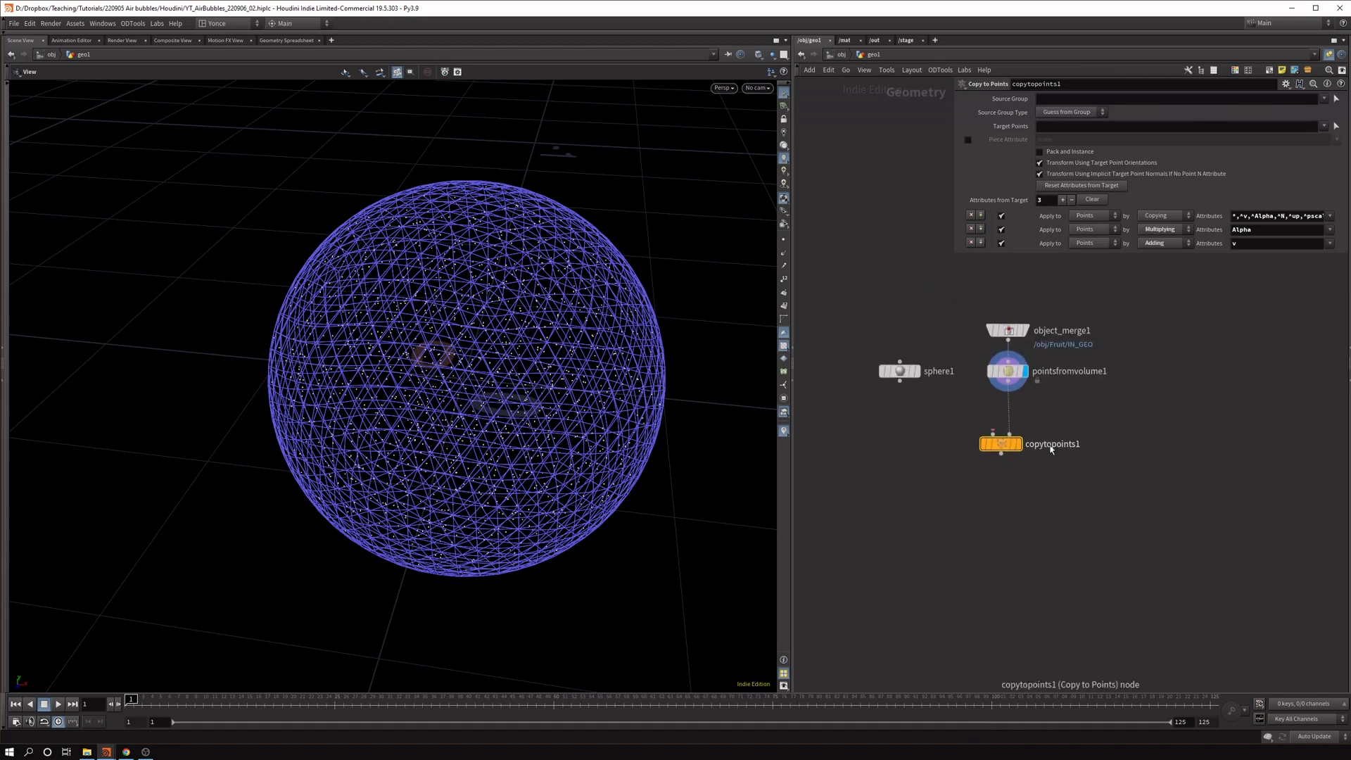
{"action": "left_click", "coordinate": [1011, 432]}
{"action": "left_click_drag", "start_coordinate": [1003, 444], "coordinate": [1010, 412]}
{"action": "left_click_drag", "start_coordinate": [895, 367], "coordinate": [944, 447]}
Set the Primitive Type of the new Sphere node to Primitive.
{"action": "left_click", "coordinate": [927, 372]}
{"action": "left_click", "coordinate": [1260, 98]}
{"action": "left_click", "coordinate": [1256, 109]}
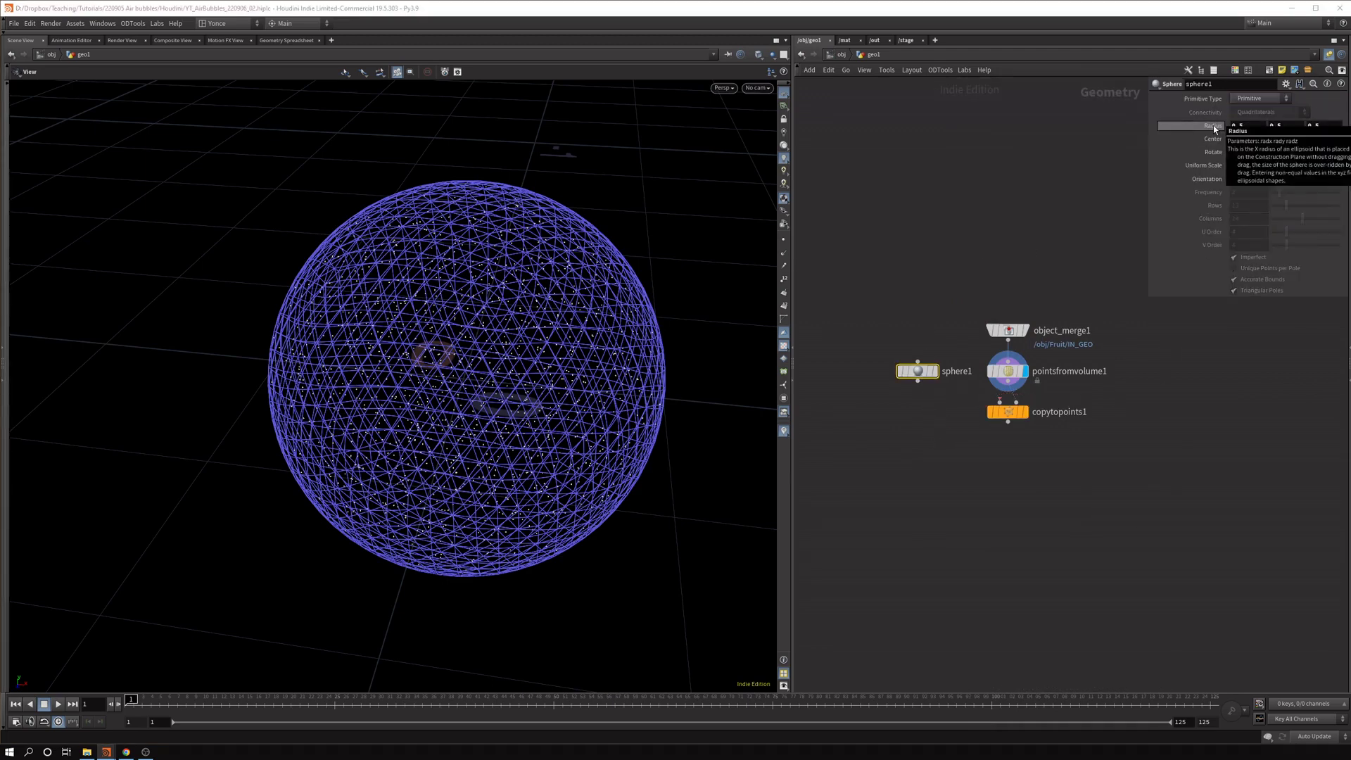
Enable Pack and Instance on Copy to Points, connect the Sphere to its first input and display the result.
{"action": "left_click", "coordinate": [1008, 411]}
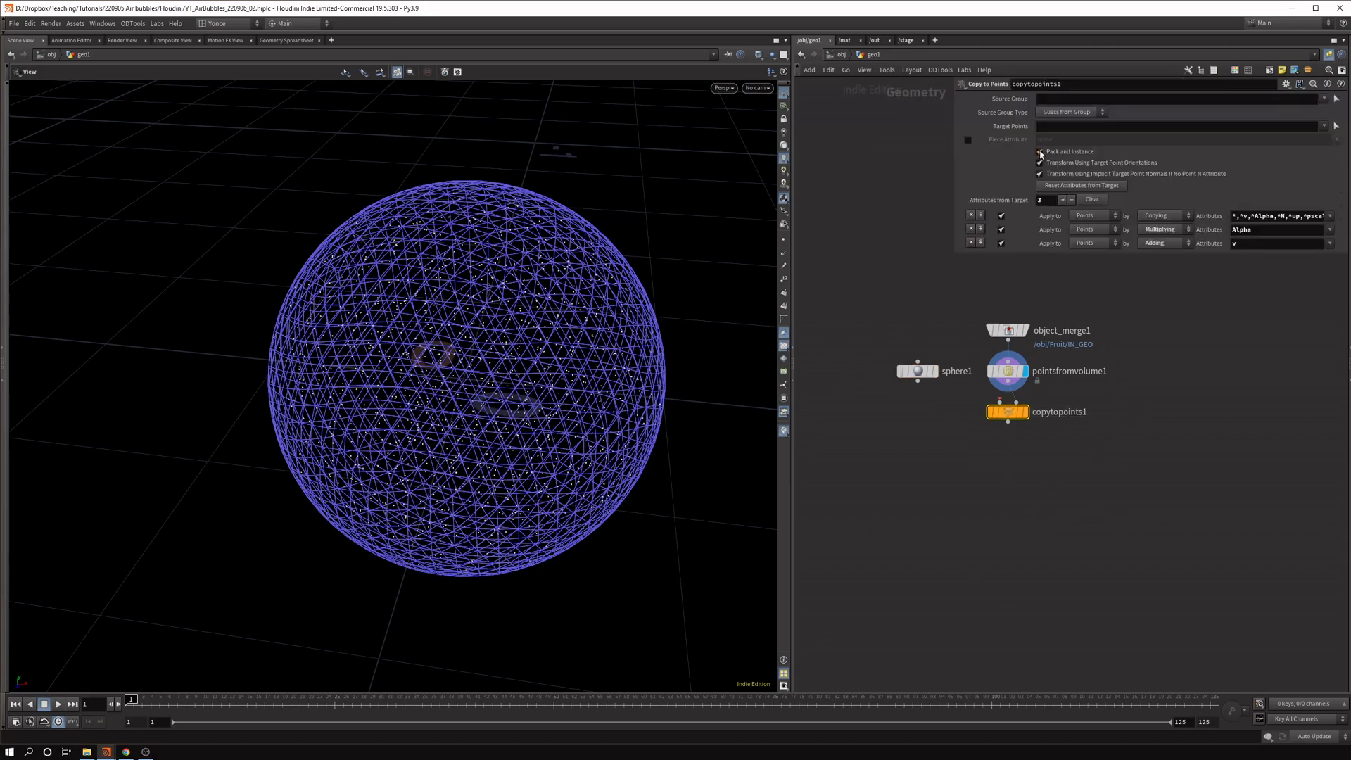
{"action": "left_click", "coordinate": [1040, 152]}
{"action": "left_click_drag", "start_coordinate": [918, 381], "coordinate": [1000, 400]}
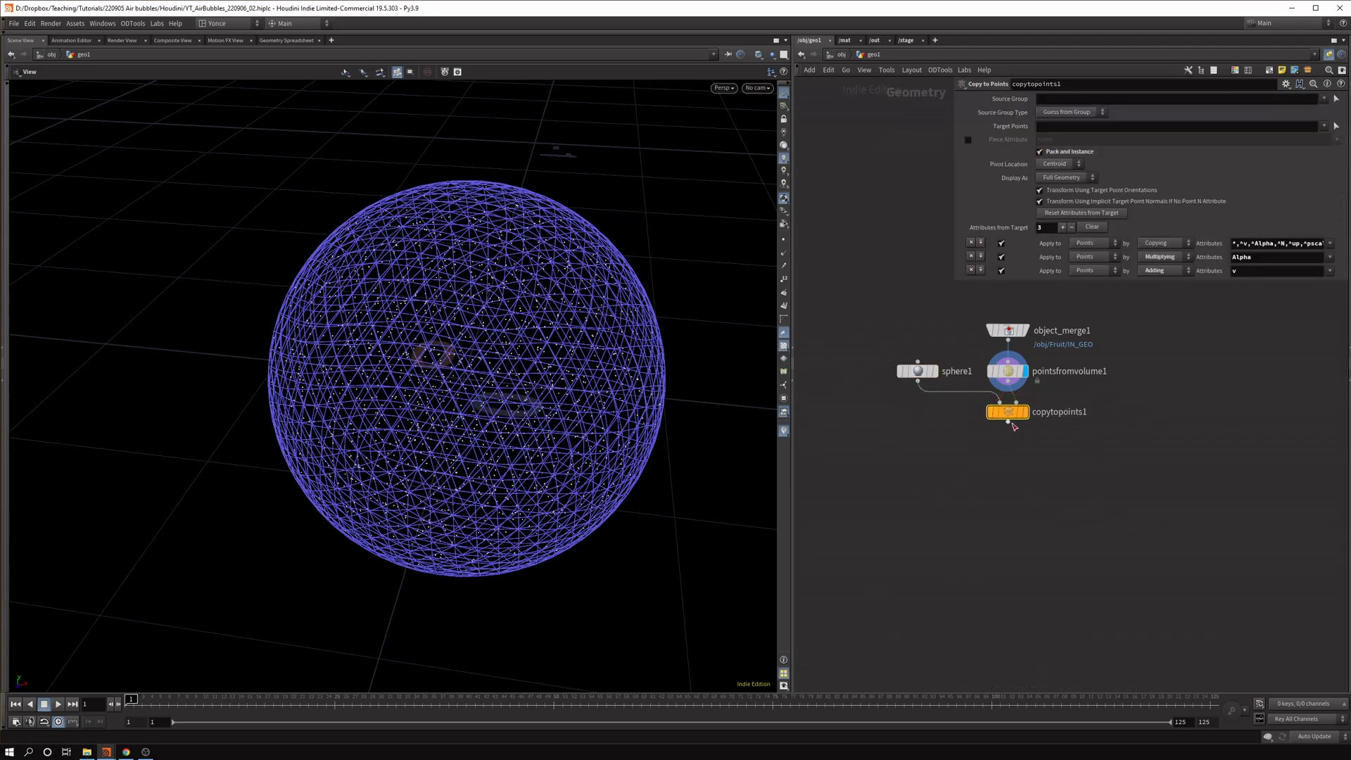
{"action": "left_click", "coordinate": [1026, 412]}
{"action": "right_click_drag", "start_coordinate": [478, 221], "coordinate": [501, 162]}
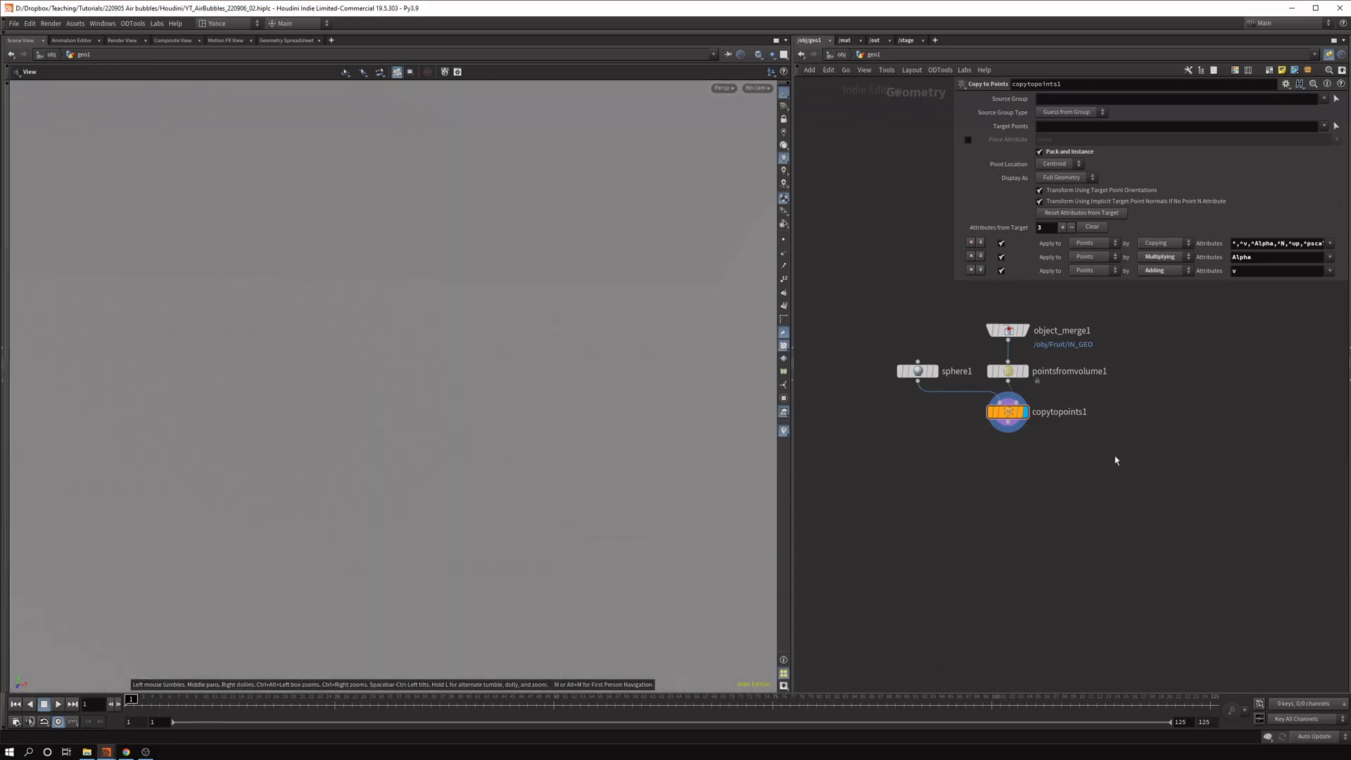
Move the Copy to Points node down and insert an Attribute Noise node between it and Points from Volume.
{"action": "middle_click_drag", "start_coordinate": [1113, 466], "coordinate": [1110, 513]}
{"action": "left_click_drag", "start_coordinate": [1006, 463], "coordinate": [1006, 502]}
{"action": "key", "text": "Tab"}
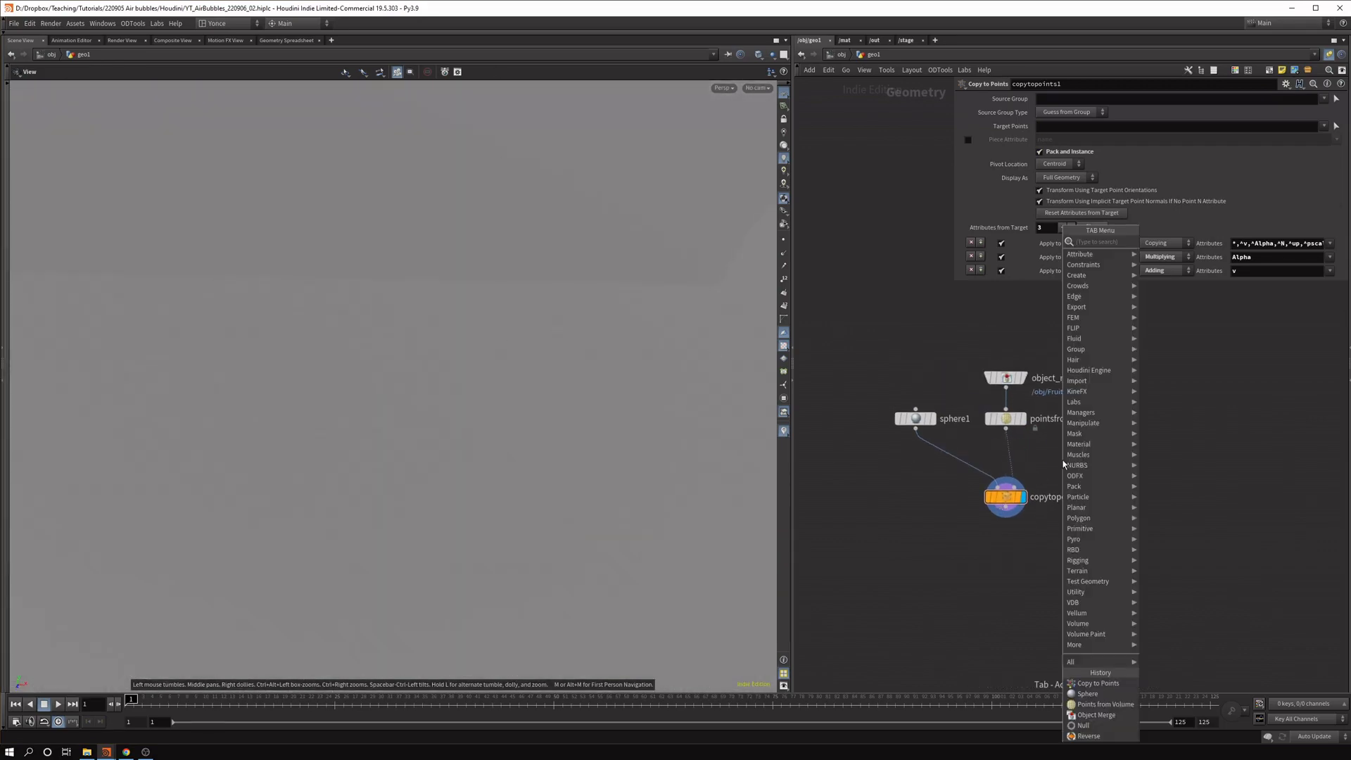
{"action": "type", "text": "attnoi"}
{"action": "key", "text": "Return"}
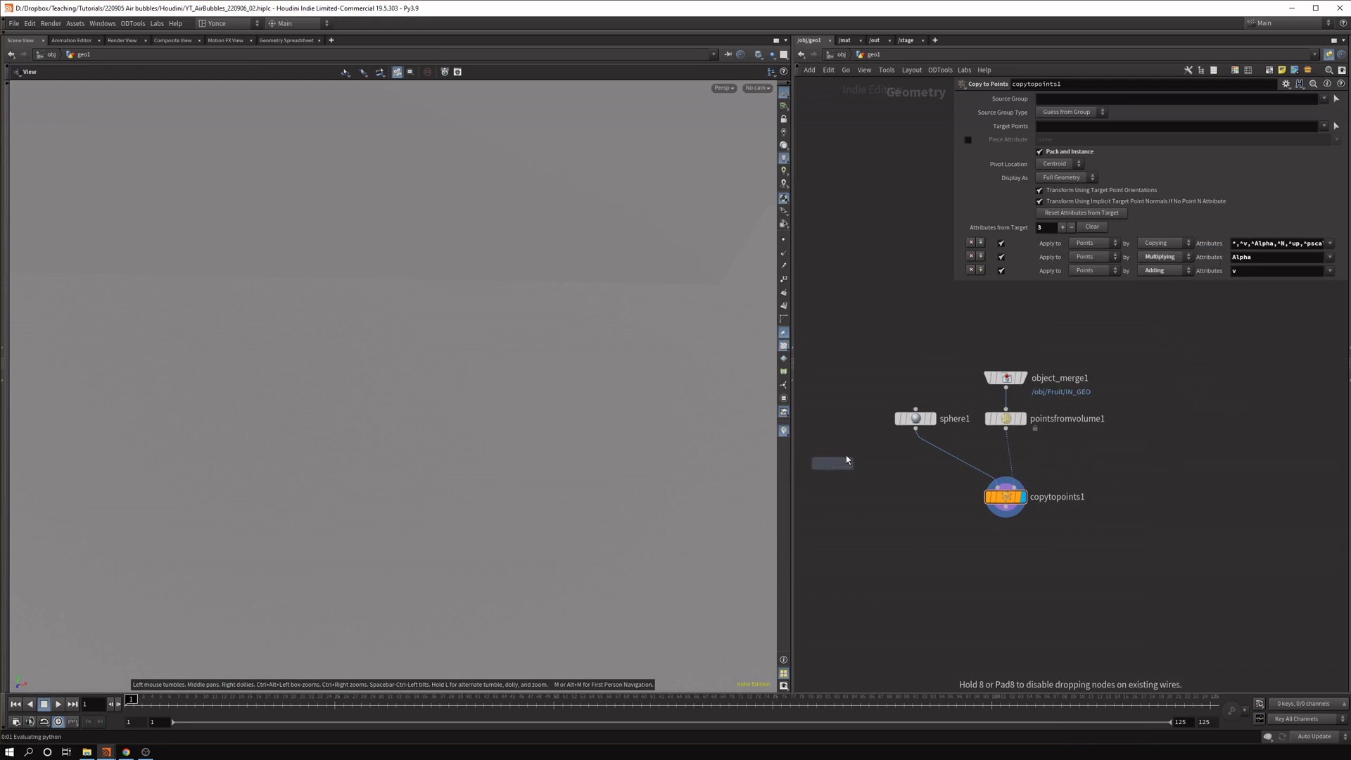
{"action": "left_click", "coordinate": [1010, 460]}
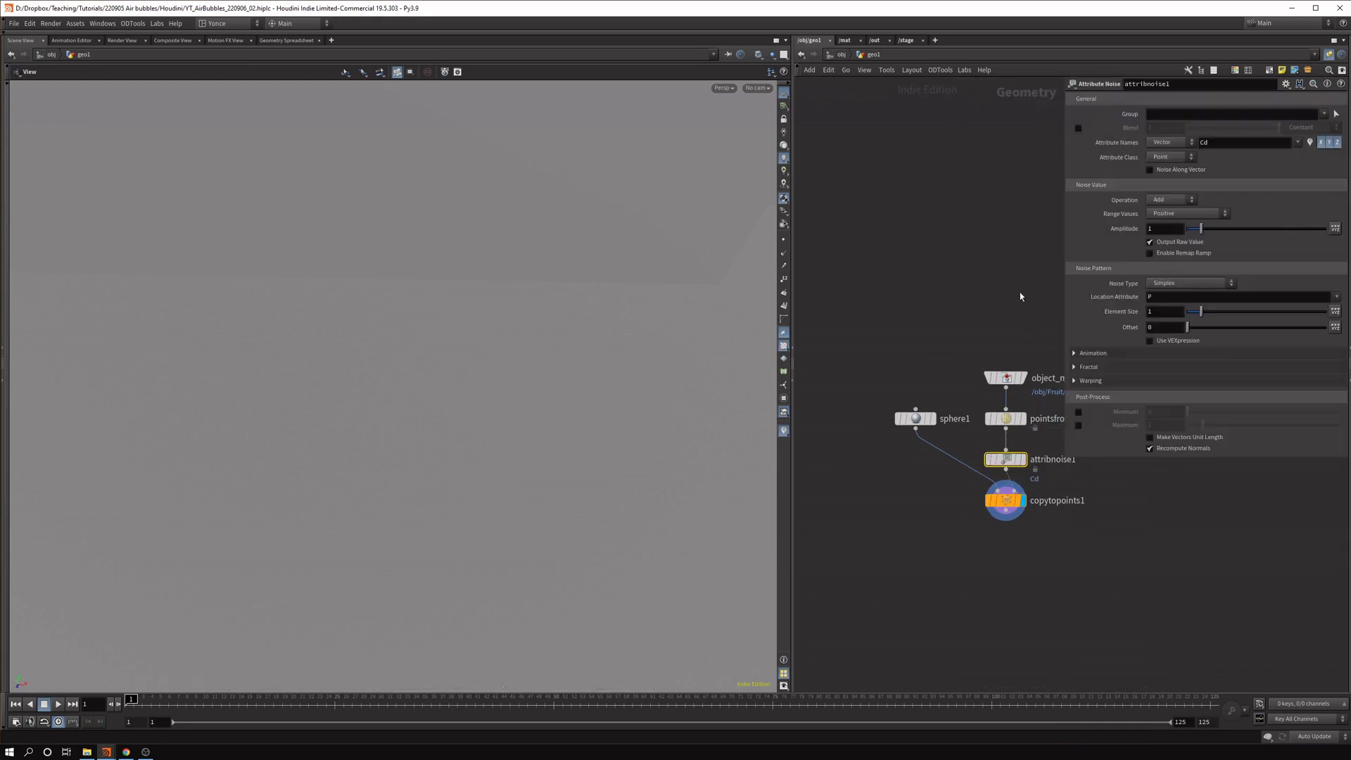
Make the Attribute Noise node write to a Float attribute named pscale.
{"action": "left_click_drag", "start_coordinate": [1017, 287], "coordinate": [1007, 622]}
{"action": "left_click", "coordinate": [1006, 460]}
{"action": "left_click", "coordinate": [1170, 142]}
{"action": "left_click", "coordinate": [1170, 132]}
{"action": "left_click", "coordinate": [1241, 141]}
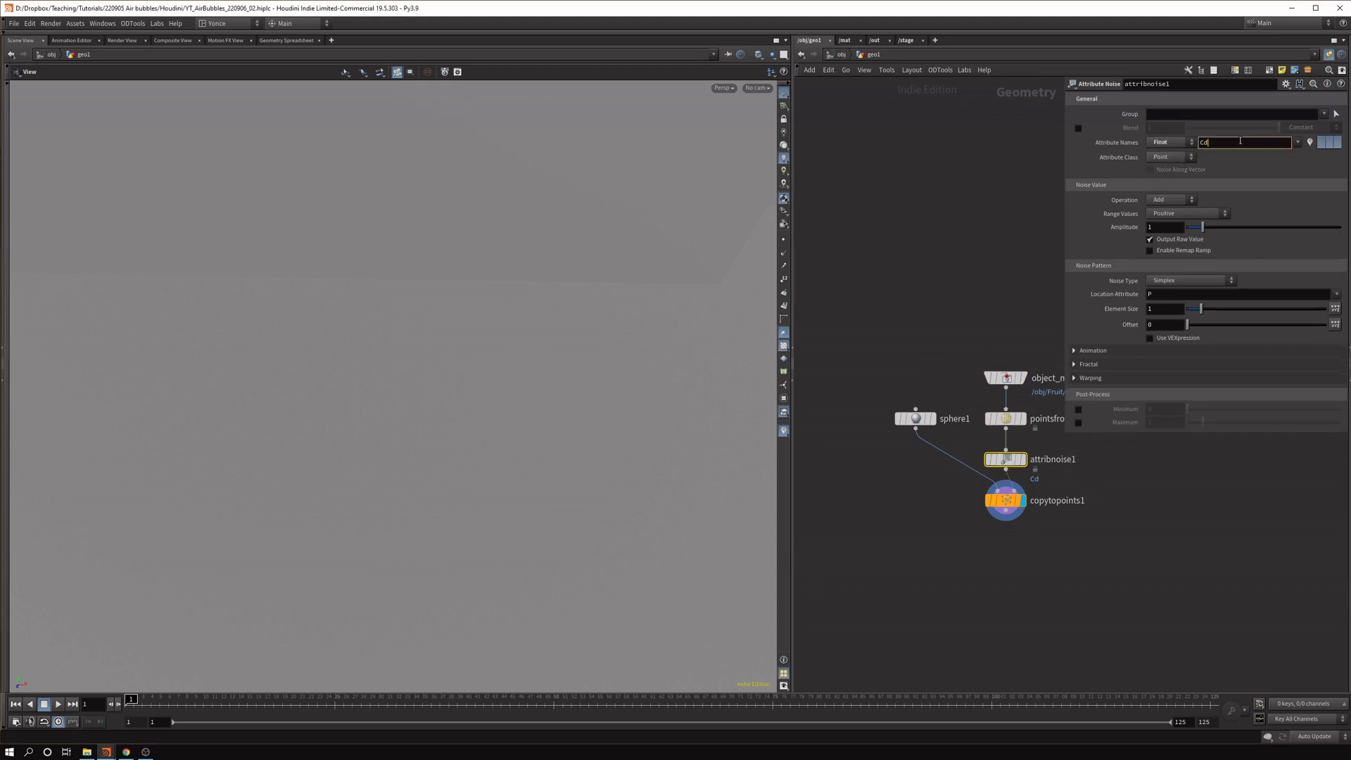
{"action": "key", "text": "Return"}
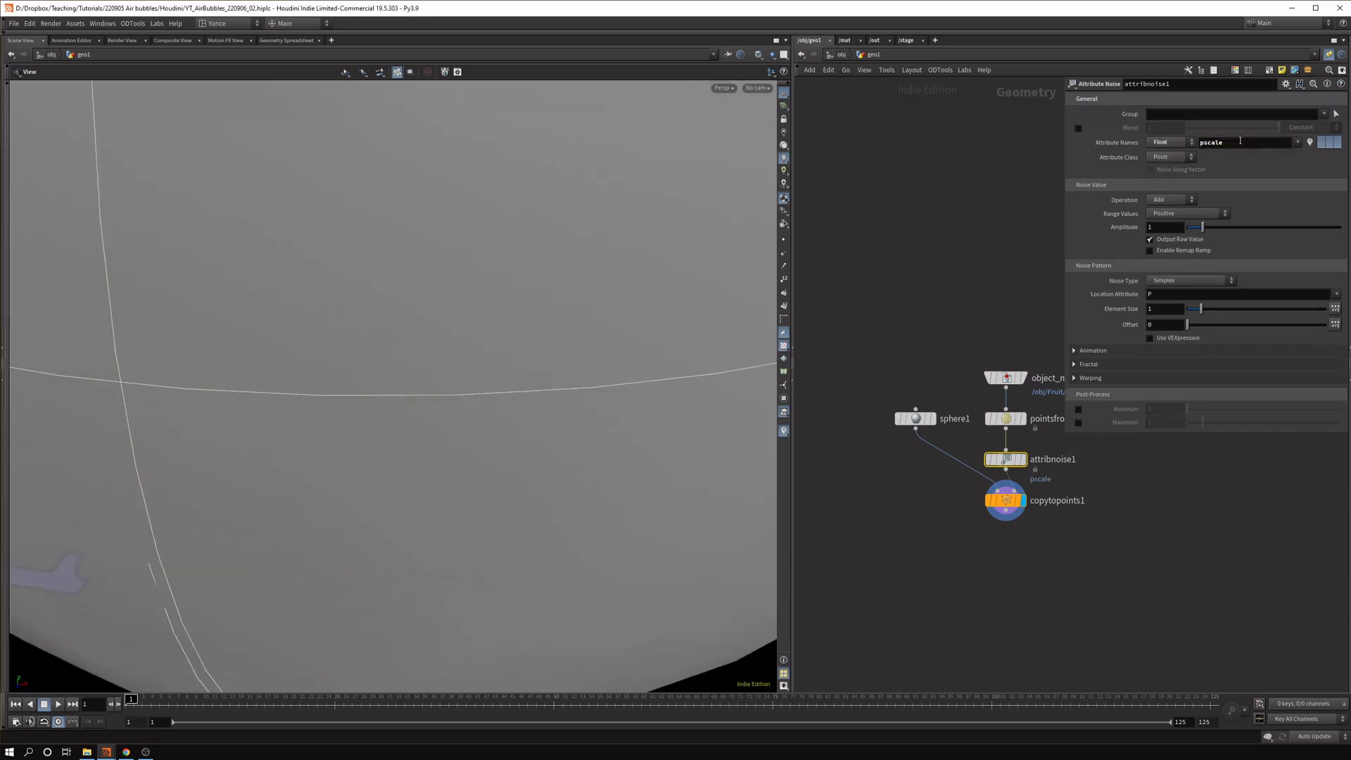
Enable the Minimum and Maximum limits of the pscale noise and set Maximum to 0.01.
{"action": "left_click", "coordinate": [1079, 409]}
{"action": "left_click", "coordinate": [1079, 423]}
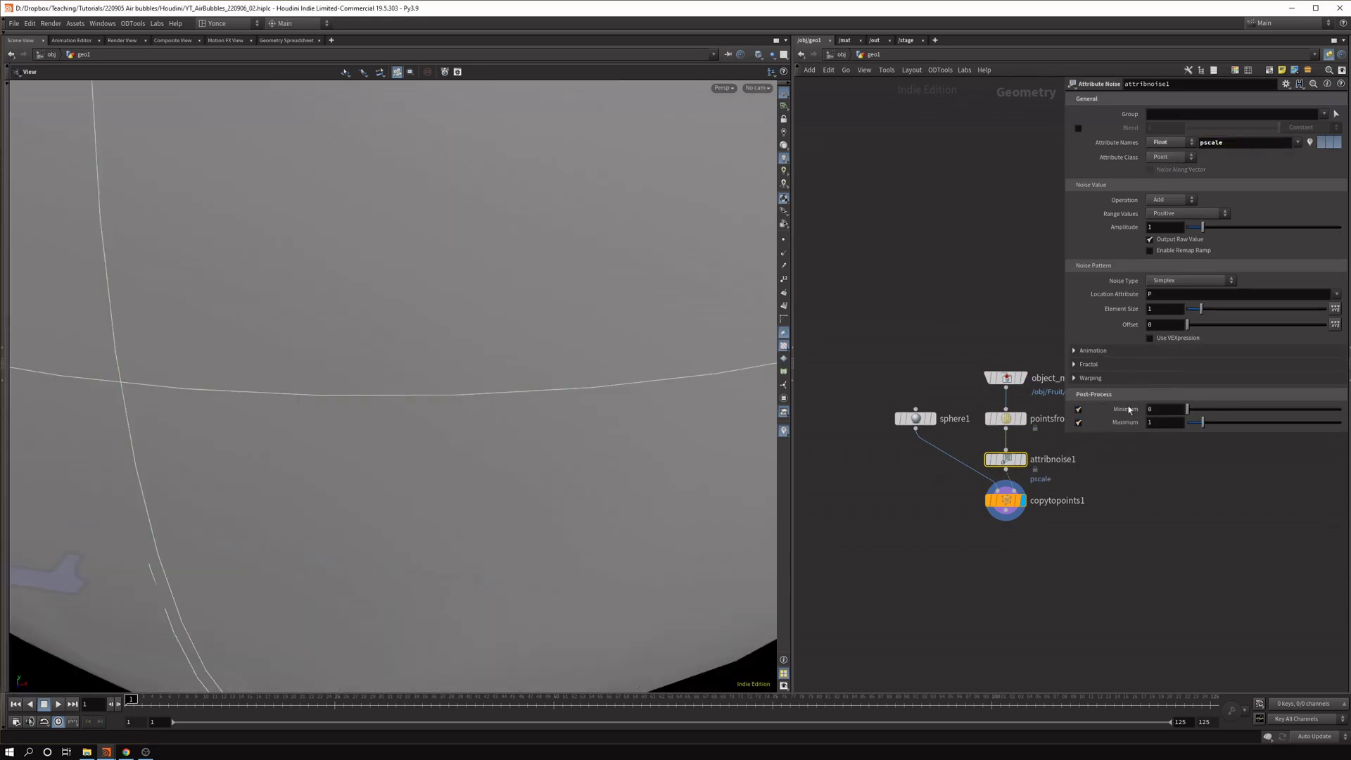
{"action": "left_click", "coordinate": [1166, 408]}
{"action": "left_click", "coordinate": [1161, 422]}
{"action": "key", "text": "Return"}
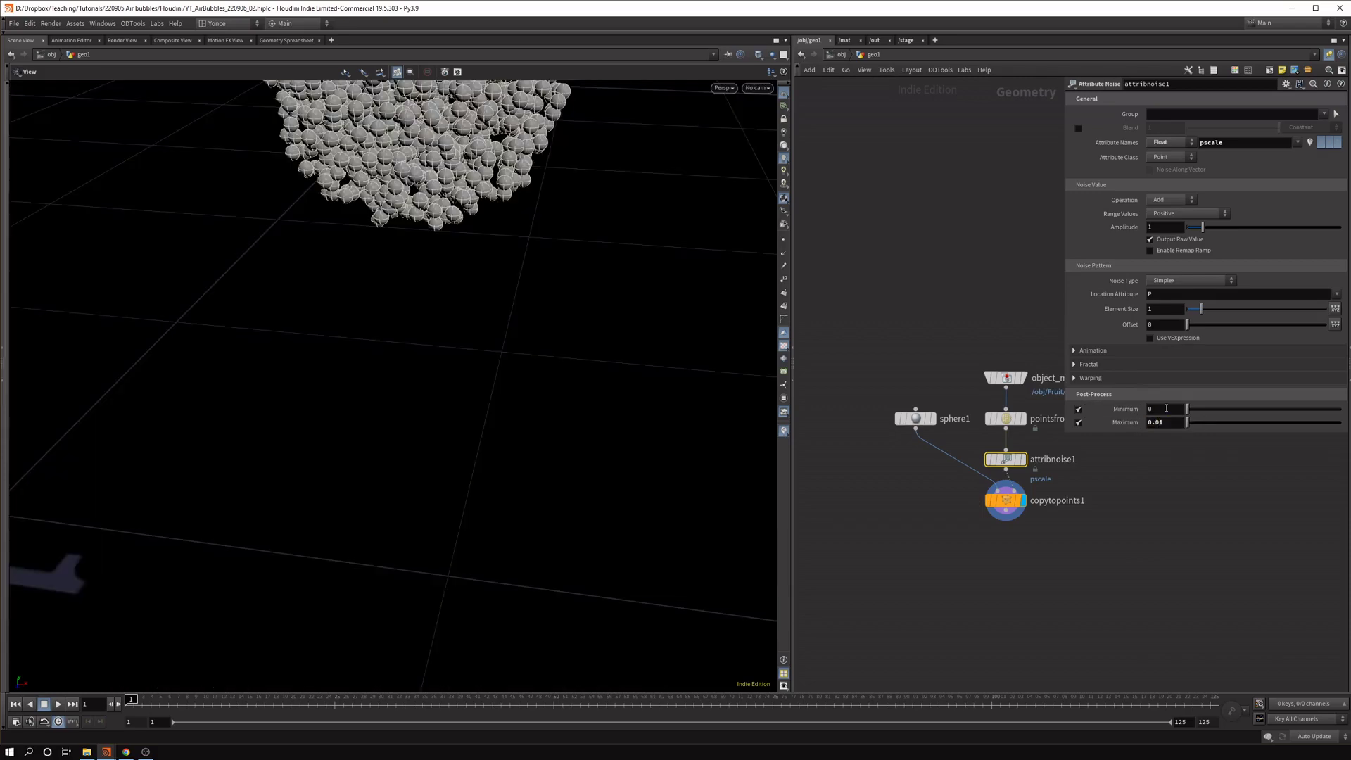
{"action": "left_click_drag", "start_coordinate": [610, 134], "coordinate": [515, 123]}
{"action": "left_click_drag", "start_coordinate": [395, 284], "coordinate": [433, 330]}
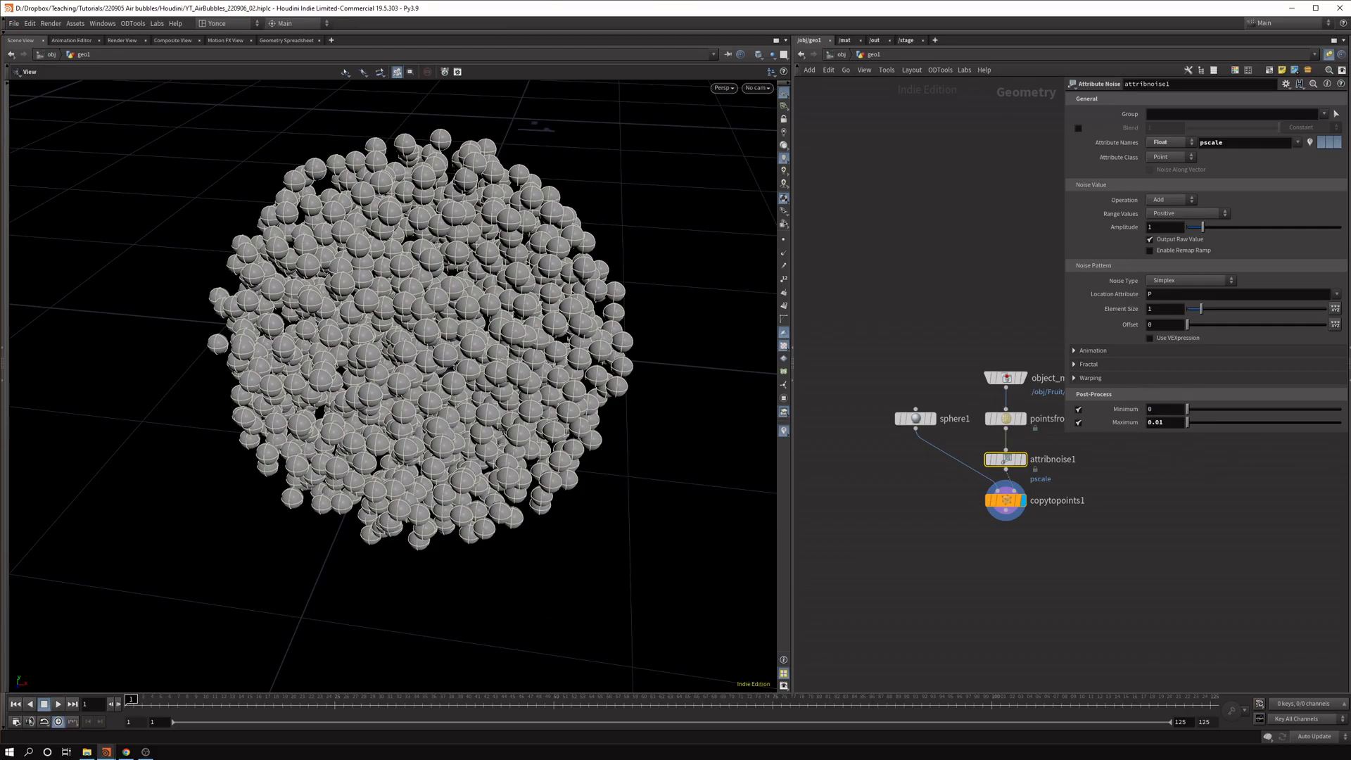
Try a noise Maximum of 0.002, set Minimum to 0.001, and set Maximum to 0.003.
{"action": "left_click", "coordinate": [1168, 422]}
{"action": "type", "text": "0.002"}
{"action": "key", "text": "Return"}
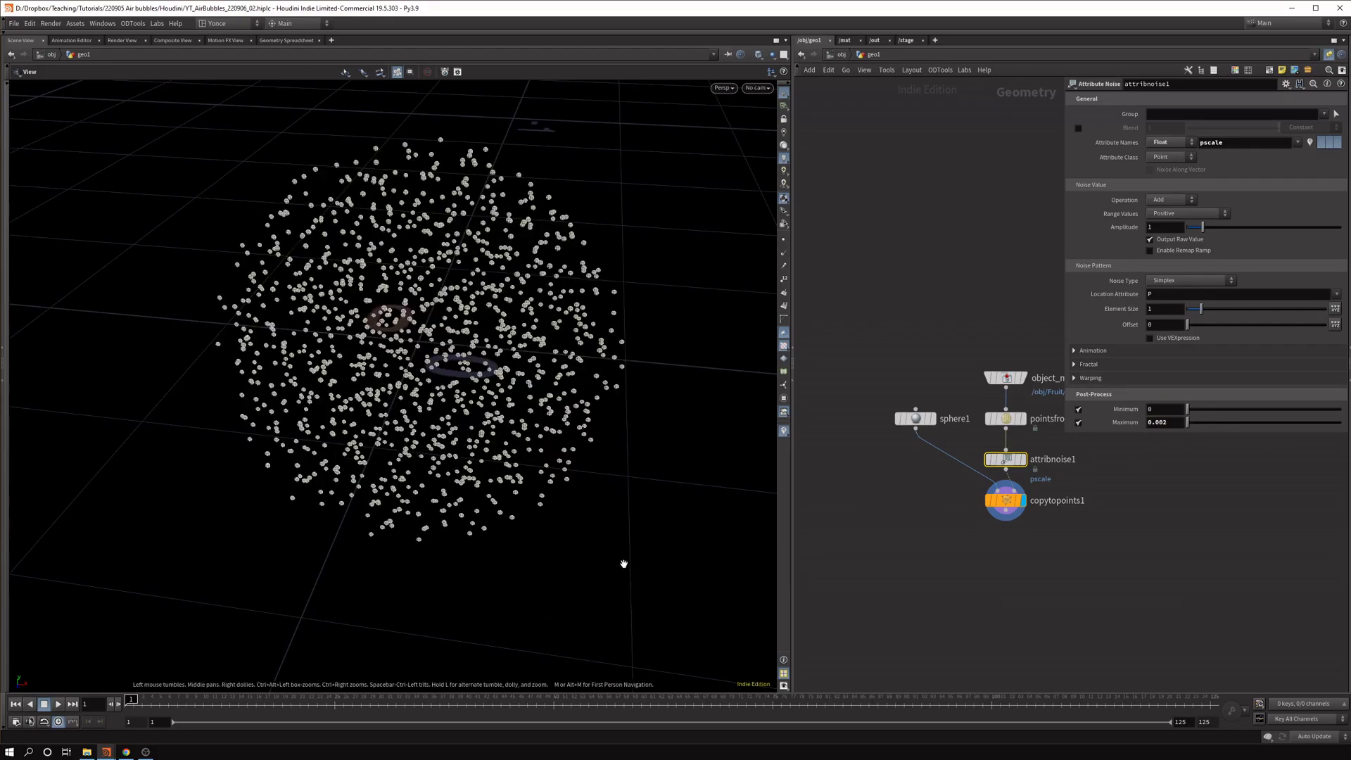
{"action": "scroll", "coordinate": [459, 364], "scroll_direction": "up", "scroll_amount": 5}
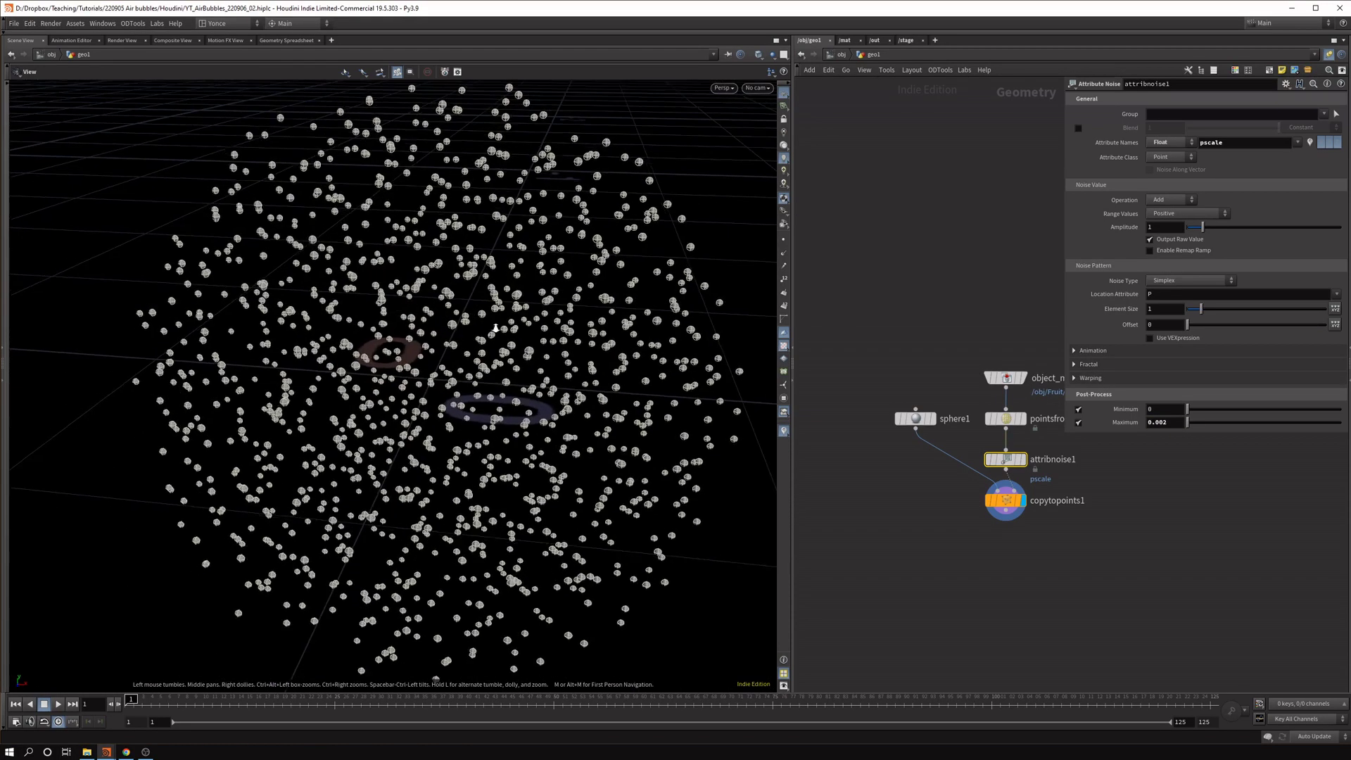
{"action": "scroll", "coordinate": [494, 333], "scroll_direction": "down", "scroll_amount": 2}
{"action": "left_click_drag", "start_coordinate": [520, 369], "coordinate": [525, 363]}
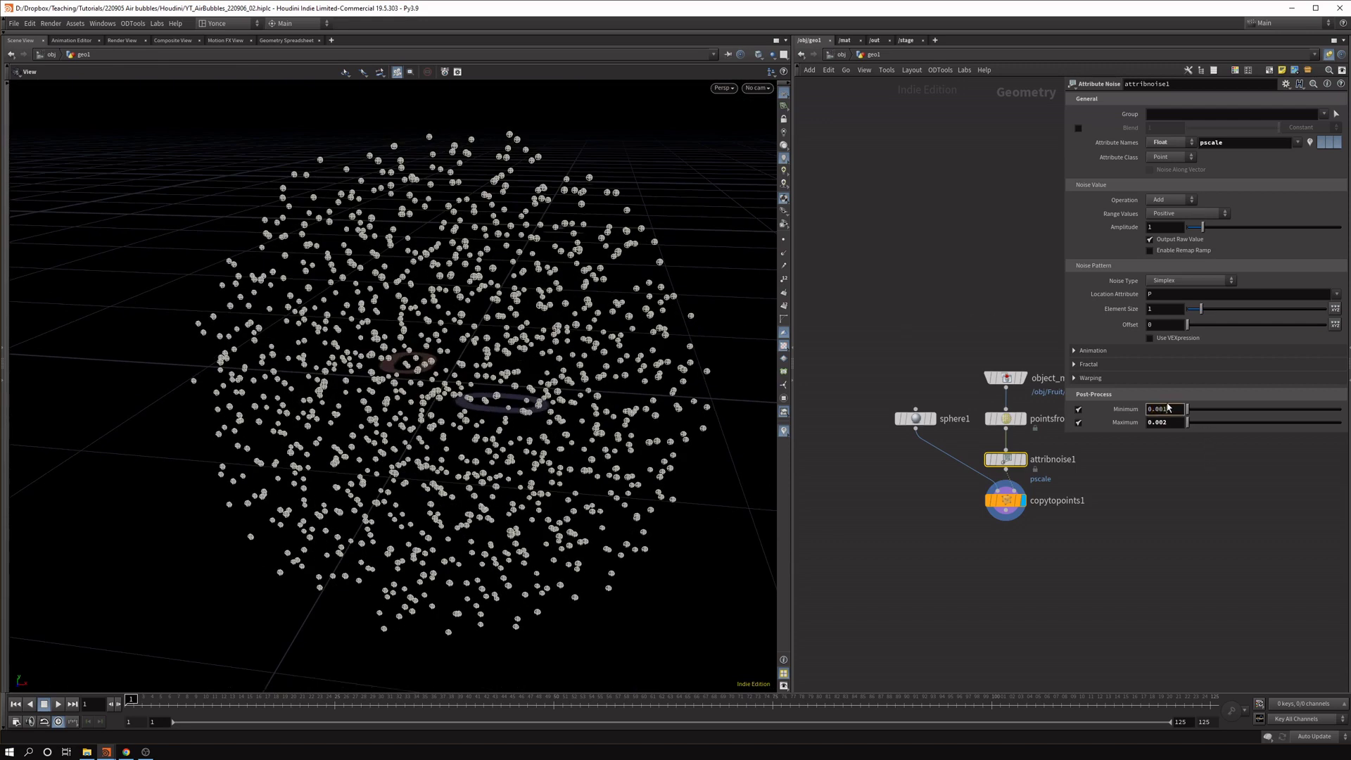
{"action": "key", "text": "Return"}
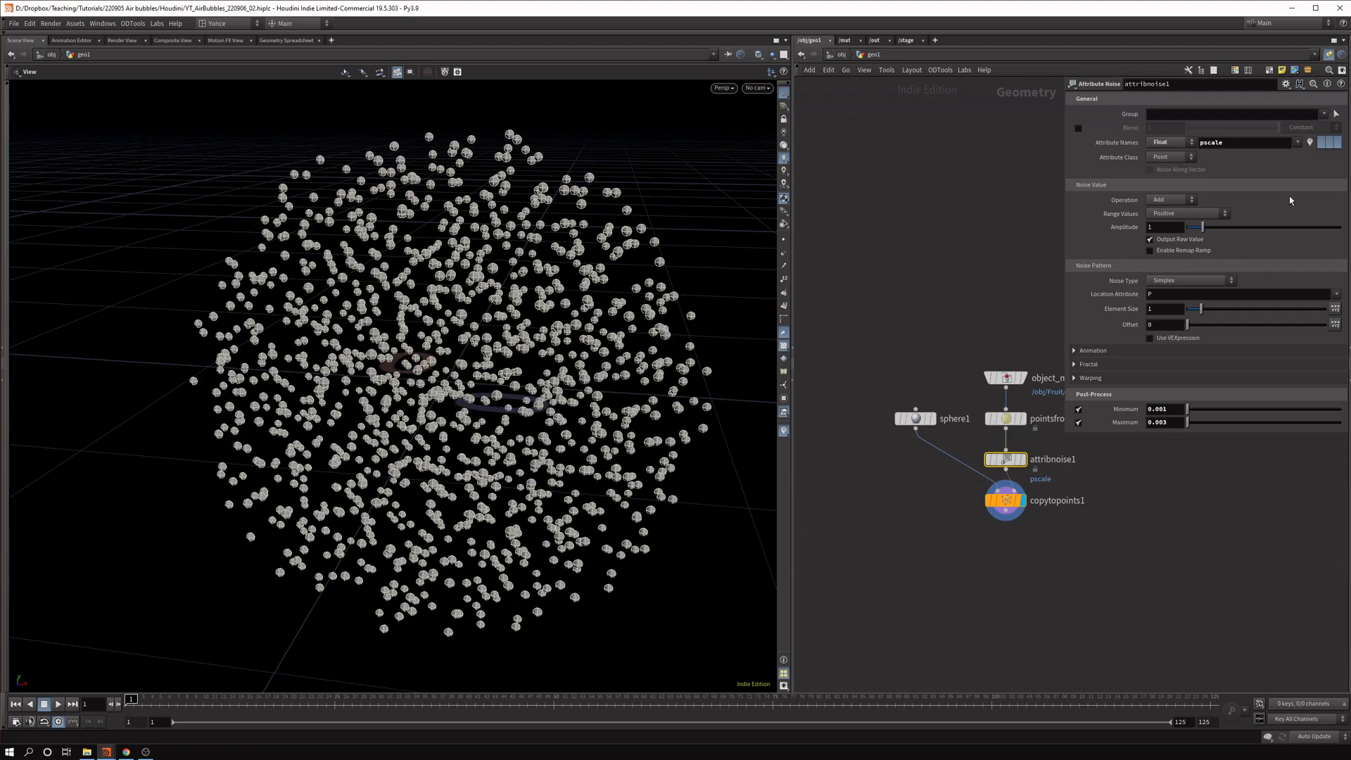
Examine the size variation of the copied spheres from several angles and distances.
{"action": "scroll", "coordinate": [584, 350], "scroll_direction": "up", "scroll_amount": 5}
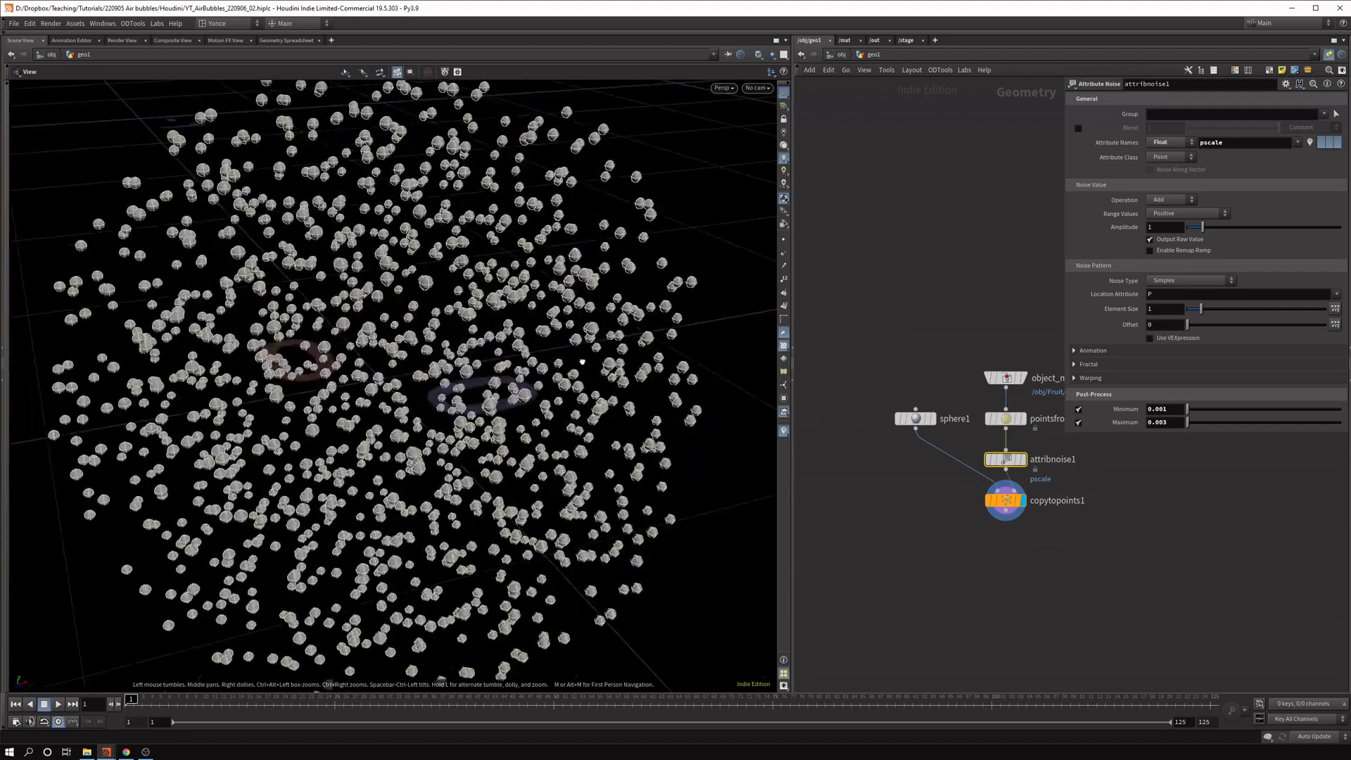
{"action": "scroll", "coordinate": [551, 352], "scroll_direction": "down", "scroll_amount": 8}
{"action": "left_click_drag", "start_coordinate": [586, 351], "coordinate": [532, 377]}
{"action": "scroll", "coordinate": [512, 357], "scroll_direction": "up", "scroll_amount": 2}
{"action": "scroll", "coordinate": [550, 297], "scroll_direction": "up", "scroll_amount": 3}
{"action": "left_click_drag", "start_coordinate": [549, 297], "coordinate": [80, 227]}
{"action": "scroll", "coordinate": [12, 392], "scroll_direction": "up", "scroll_amount": 3}
{"action": "scroll", "coordinate": [590, 389], "scroll_direction": "up", "scroll_amount": 2}
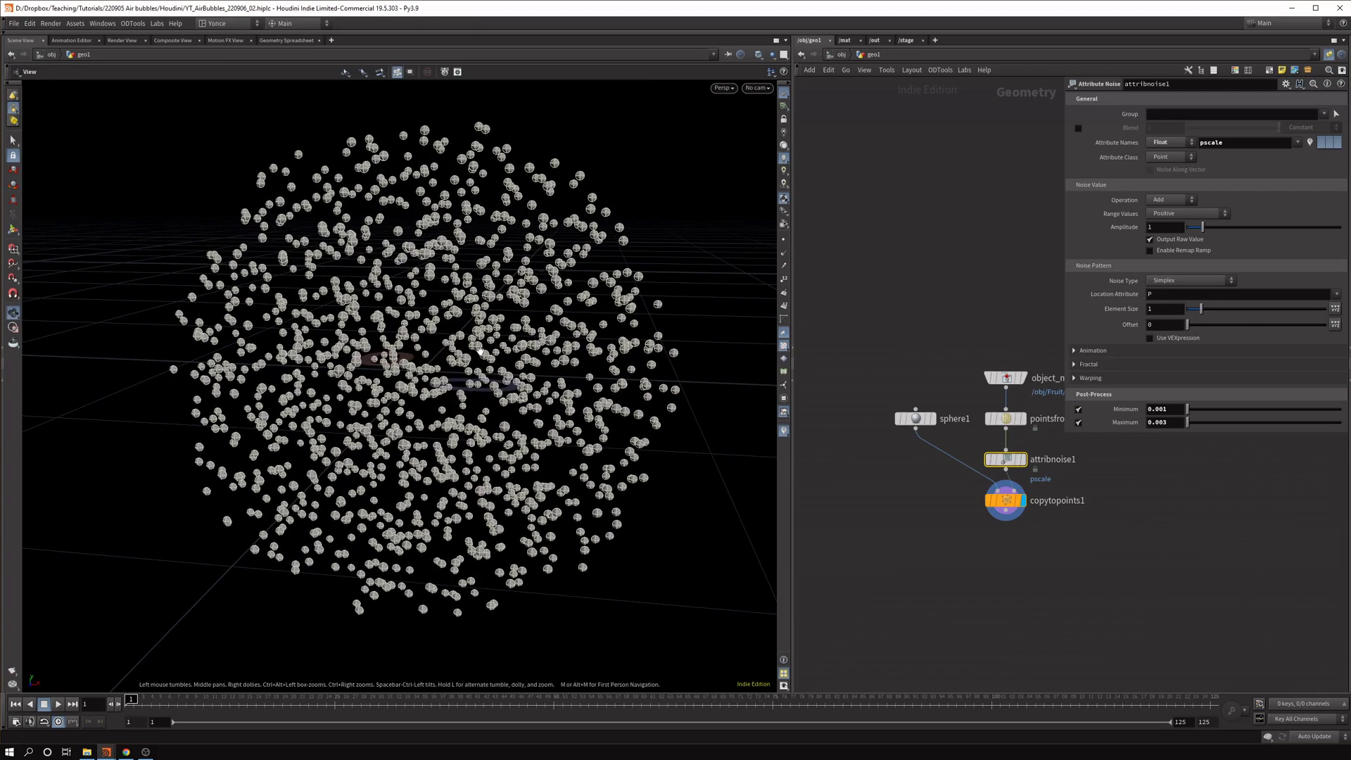
Set the pscale noise to Element Size 0.001, Operation Set and Range Values Zero Centered.
{"action": "left_click", "coordinate": [1163, 312]}
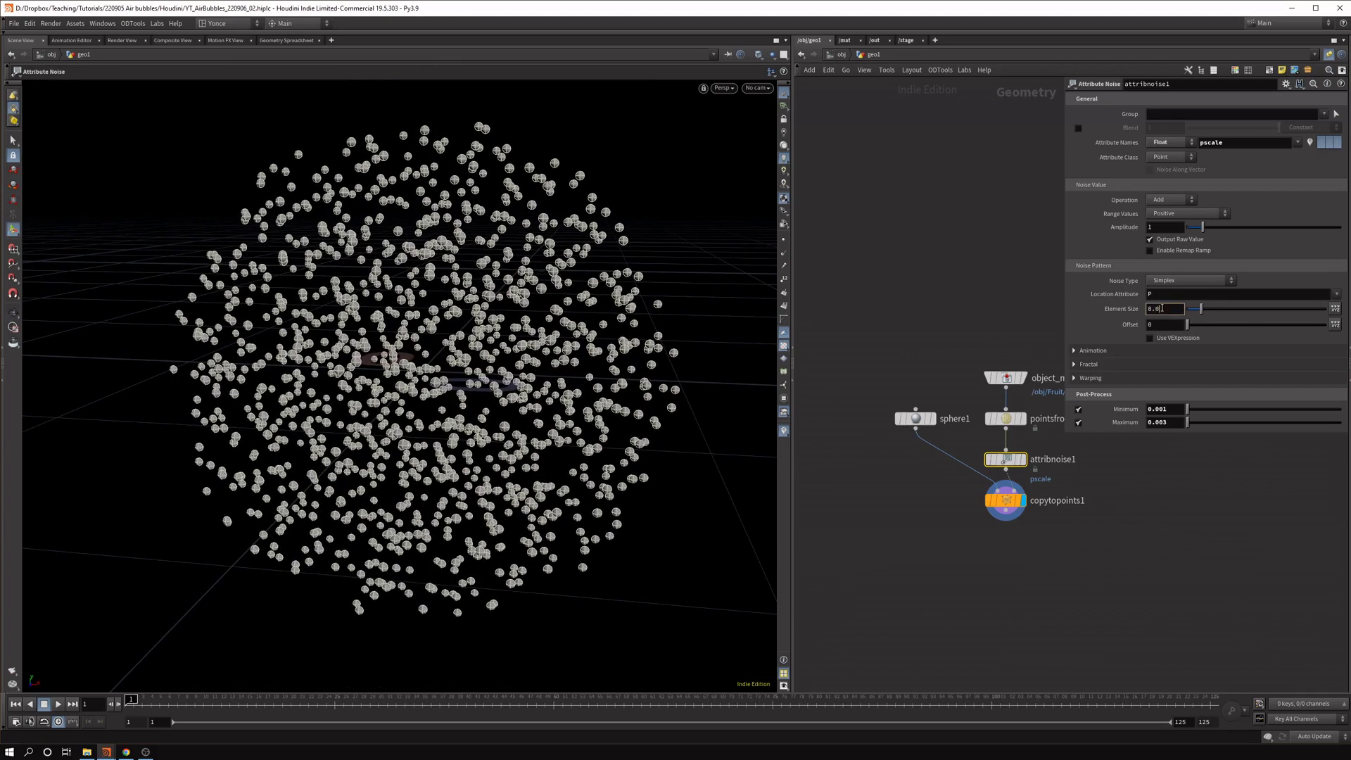
{"action": "key", "text": "Return"}
{"action": "mouse_move", "coordinate": [1165, 310]}
{"action": "middle_mouse_down"}
{"action": "mouse_move", "coordinate": [1169, 348]}
{"action": "mouse_move", "coordinate": [1132, 347]}
{"action": "mouse_move", "coordinate": [1182, 316]}
{"action": "middle_mouse_up"}
{"action": "middle_click_drag", "start_coordinate": [1281, 294], "coordinate": [1267, 295]}
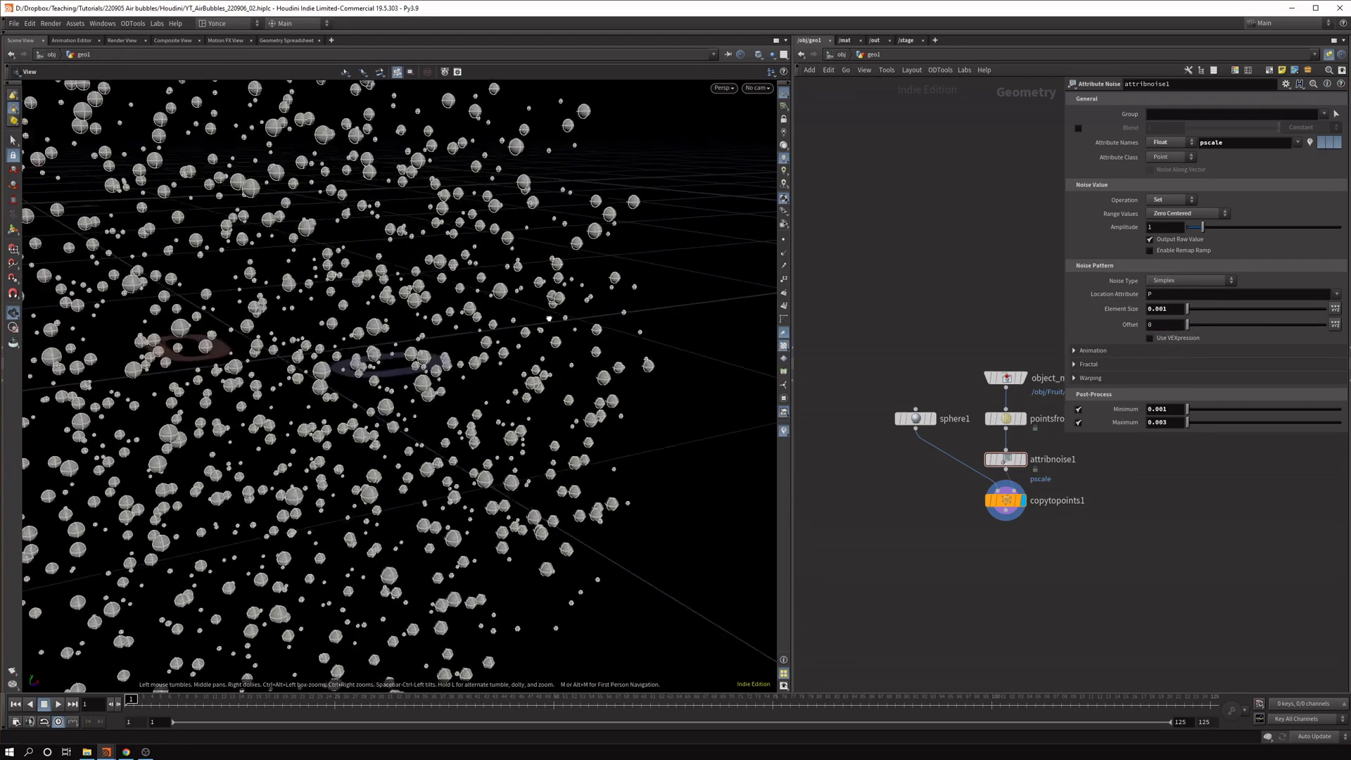
{"action": "left_click_drag", "start_coordinate": [394, 331], "coordinate": [496, 320]}
{"action": "mouse_move", "coordinate": [1175, 309]}
{"action": "middle_mouse_down"}
{"action": "mouse_move", "coordinate": [1176, 346]}
{"action": "mouse_move", "coordinate": [1198, 334]}
{"action": "mouse_move", "coordinate": [1170, 333]}
{"action": "middle_mouse_up"}
Add an Attribute Randomize node on a separate branch from Points from Volume.
{"action": "key", "text": "Tab"}
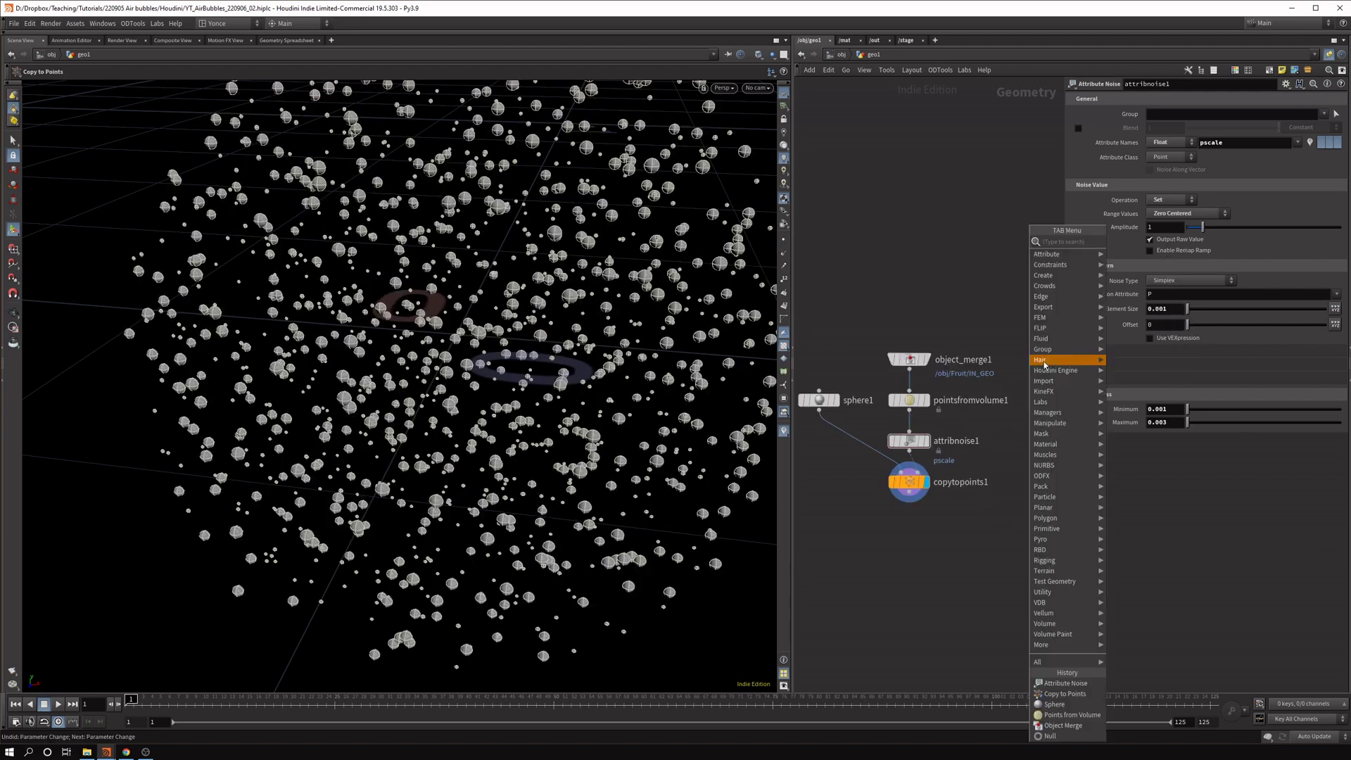
{"action": "type", "text": "random"}
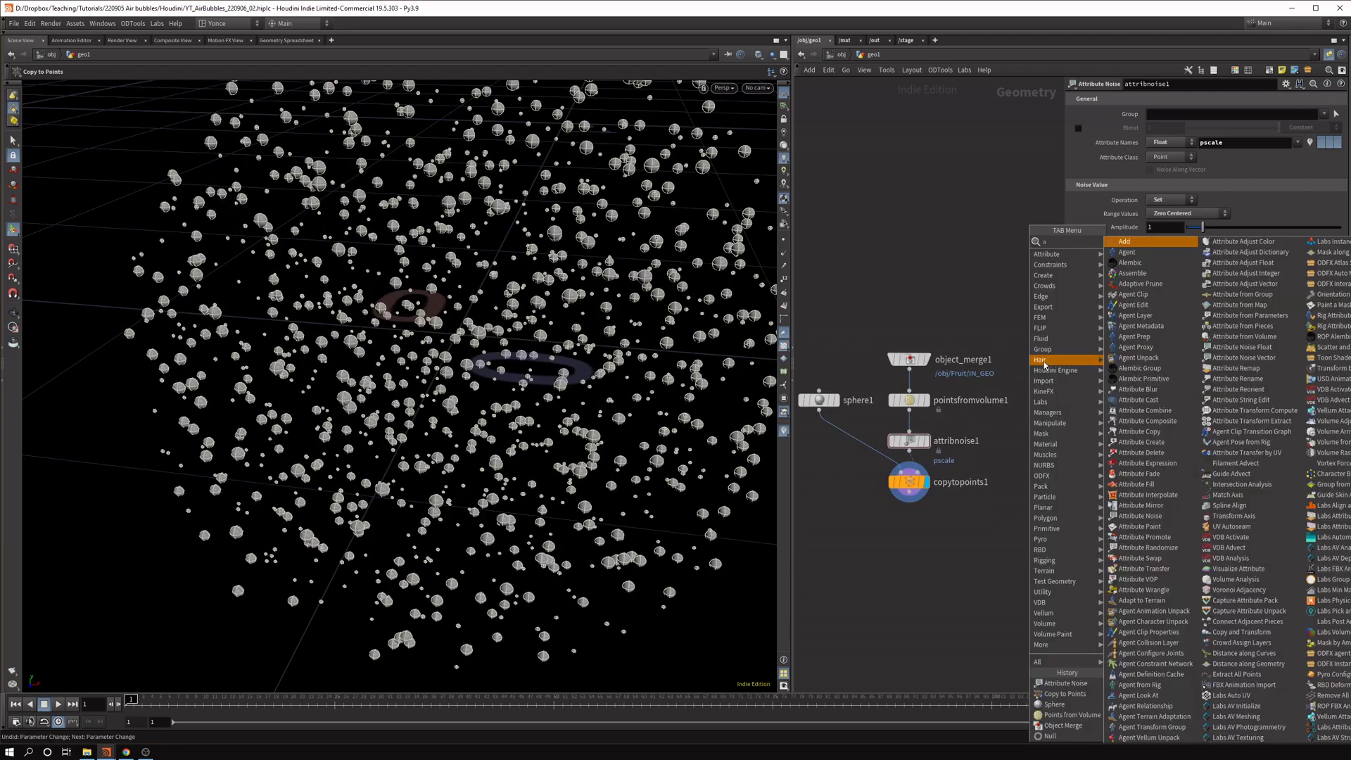
{"action": "key", "text": "Return"}
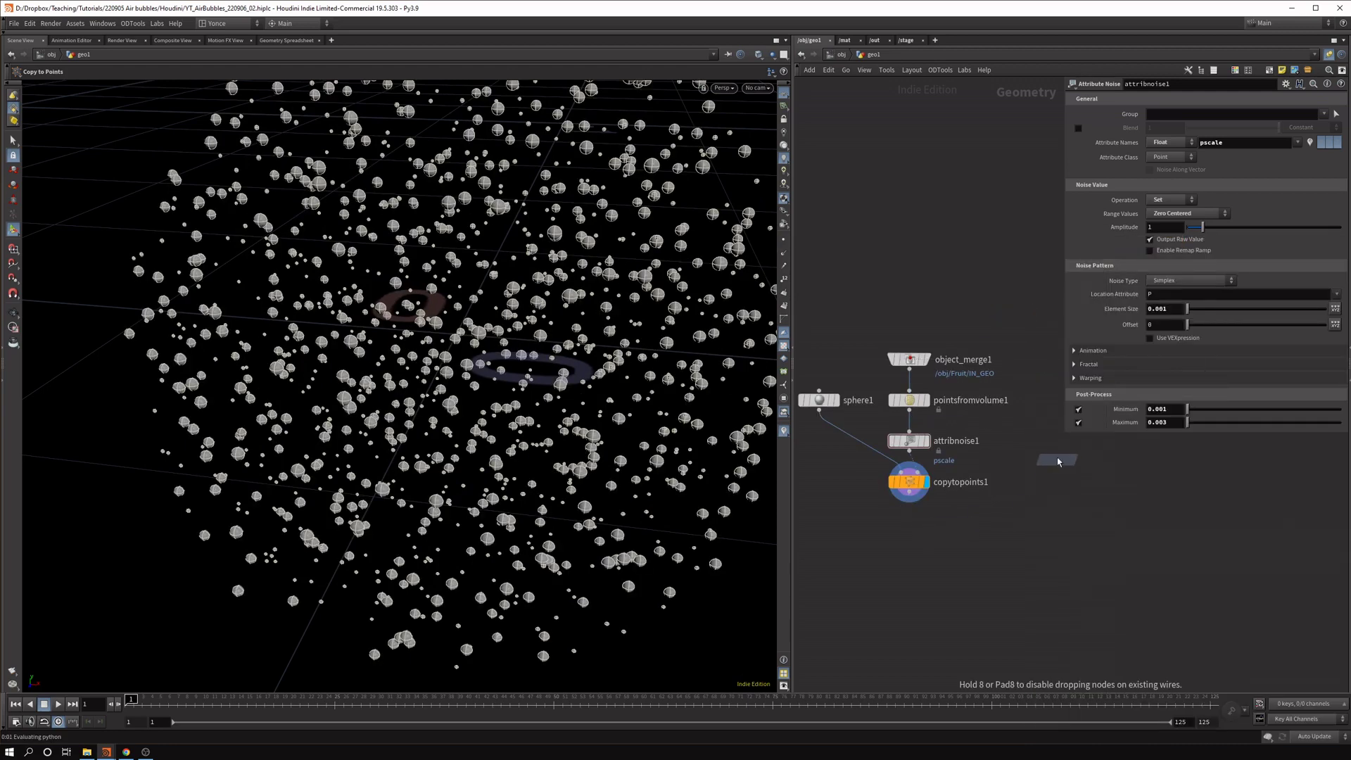
{"action": "left_click", "coordinate": [1030, 440]}
Set the Attribute Randomize node's attribute name to pscale and its Dimensions to 1.
{"action": "left_click", "coordinate": [1221, 140]}
{"action": "type", "text": "pscale"}
{"action": "key", "text": "Return"}
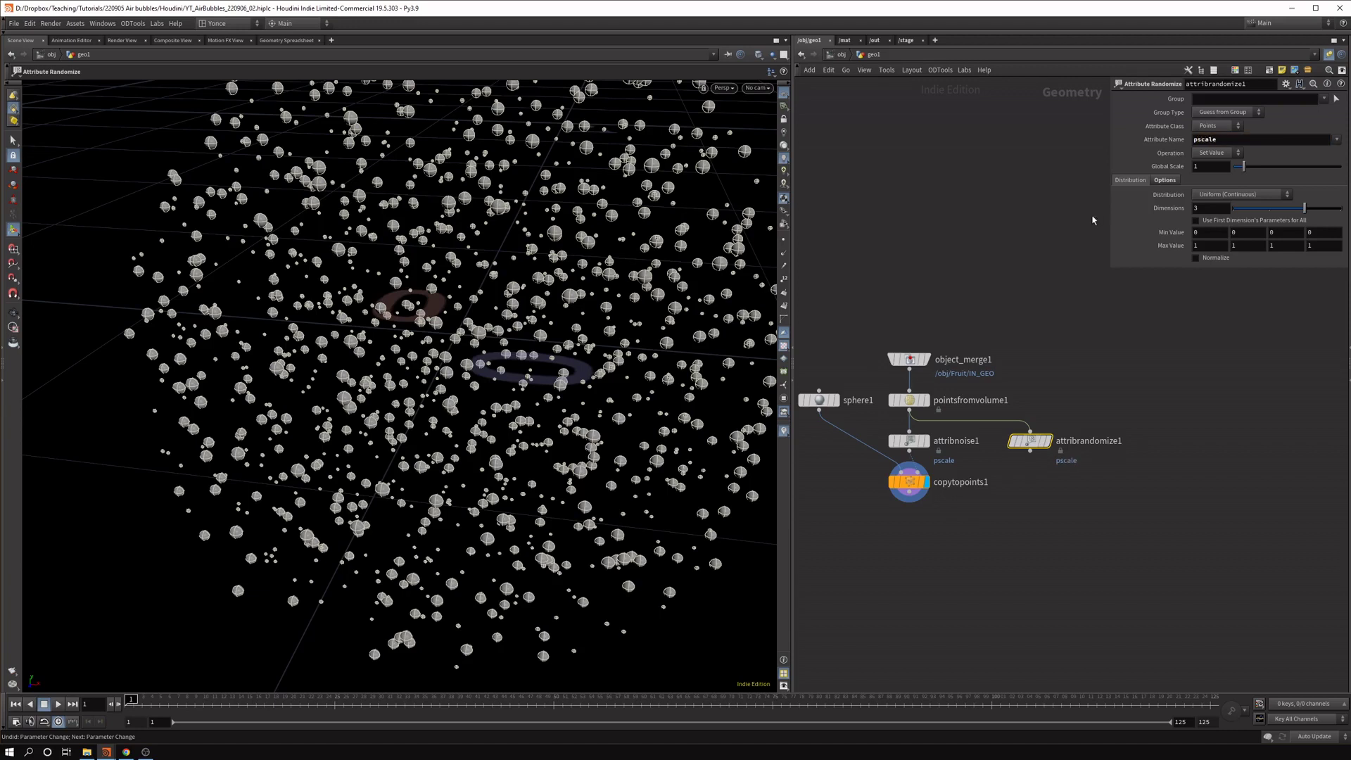
{"action": "left_click_drag", "start_coordinate": [1304, 209], "coordinate": [1228, 213]}
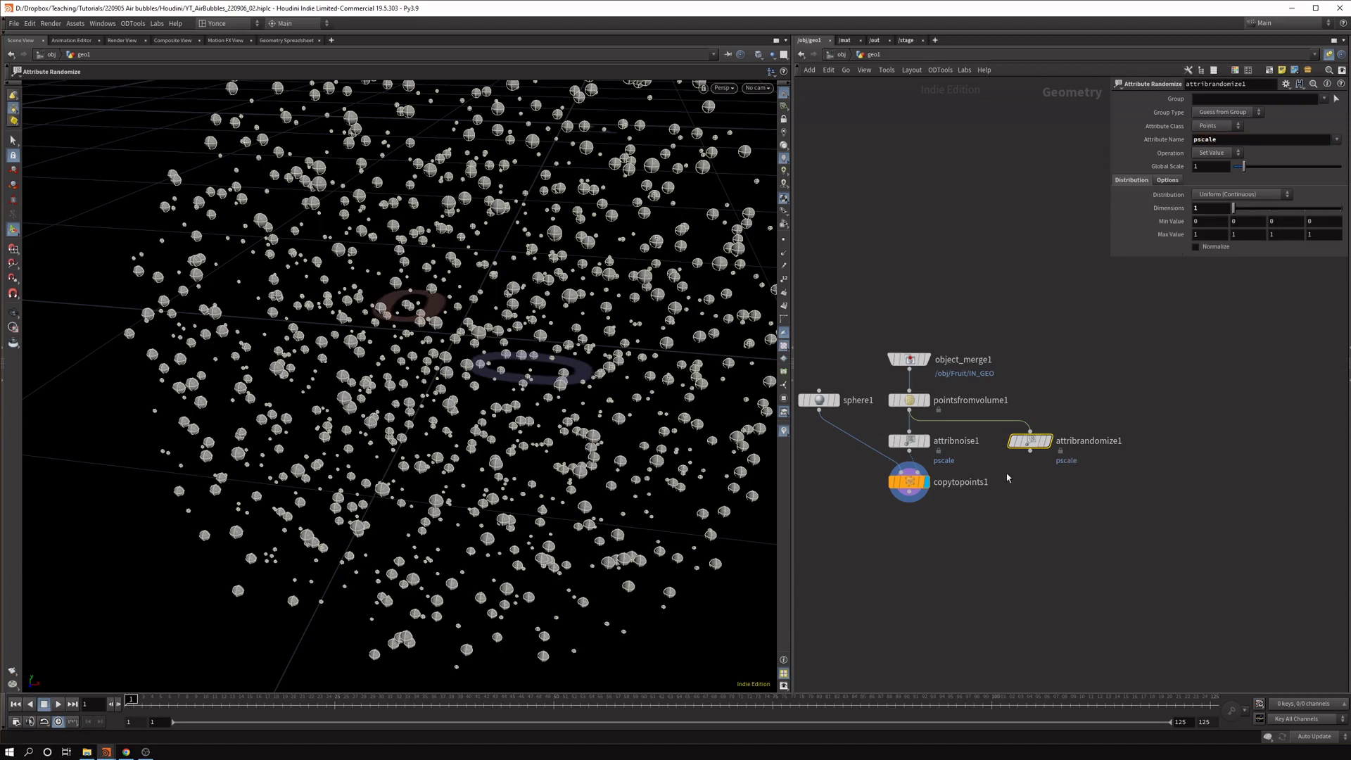
Match the noise node's limits in Attribute Randomize with Min Value 0.001 and Max Value 0.003.
{"action": "left_click", "coordinate": [908, 440]}
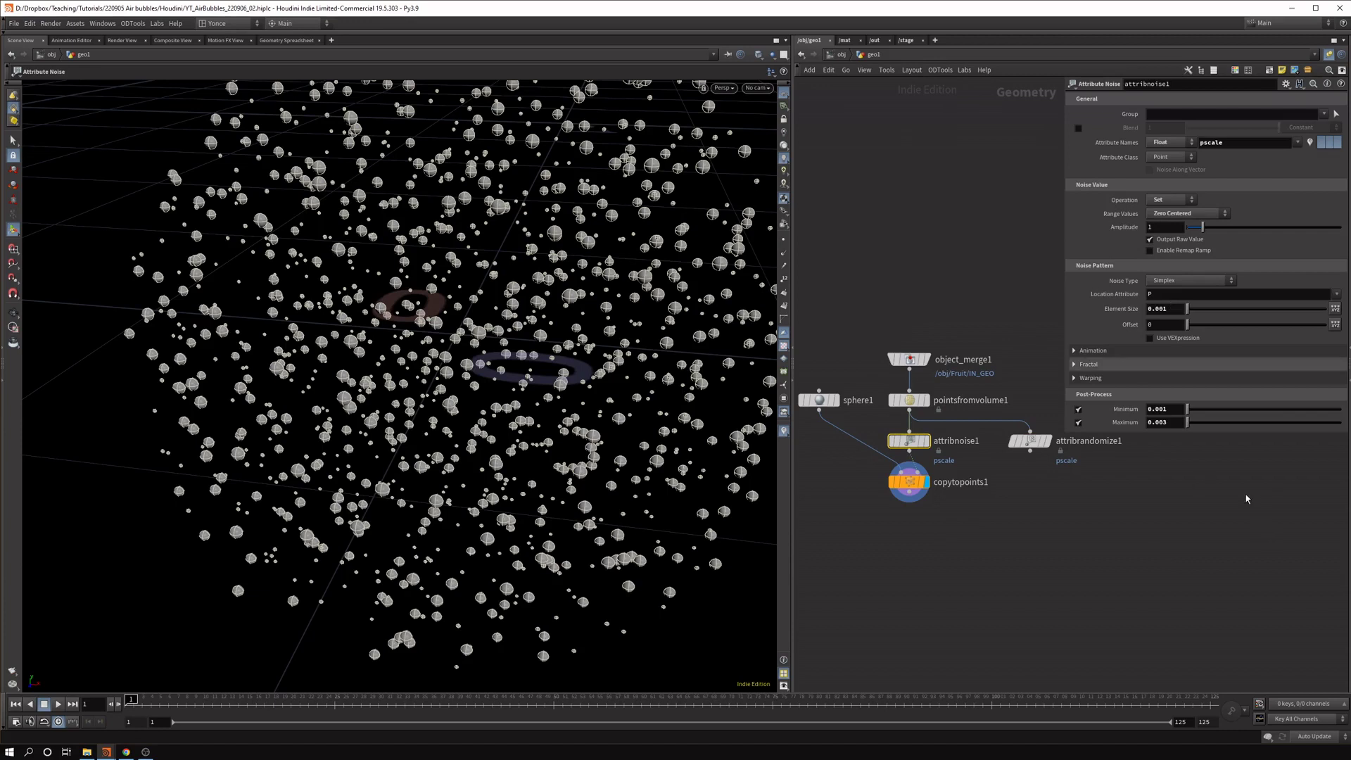
{"action": "left_click", "coordinate": [1030, 441]}
{"action": "left_click", "coordinate": [1210, 234]}
{"action": "type", "text": "0.003"}
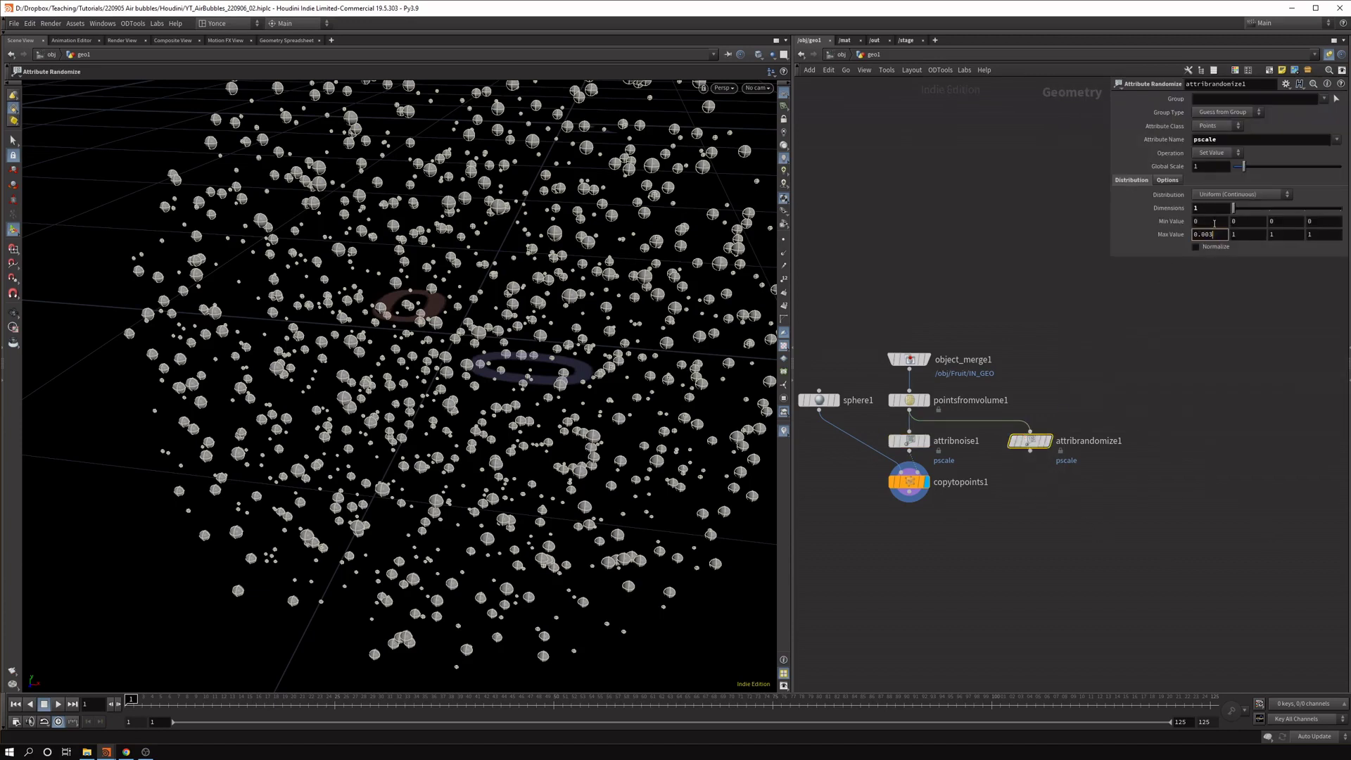
{"action": "left_click", "coordinate": [1214, 222]}
Connect Attribute Randomize to the target points input of Copy to Points and inspect the spheres.
{"action": "left_click_drag", "start_coordinate": [918, 472], "coordinate": [1031, 451]}
{"action": "left_click", "coordinate": [1053, 582]}
{"action": "right_click_drag", "start_coordinate": [562, 338], "coordinate": [536, 462], "text": "alt"}
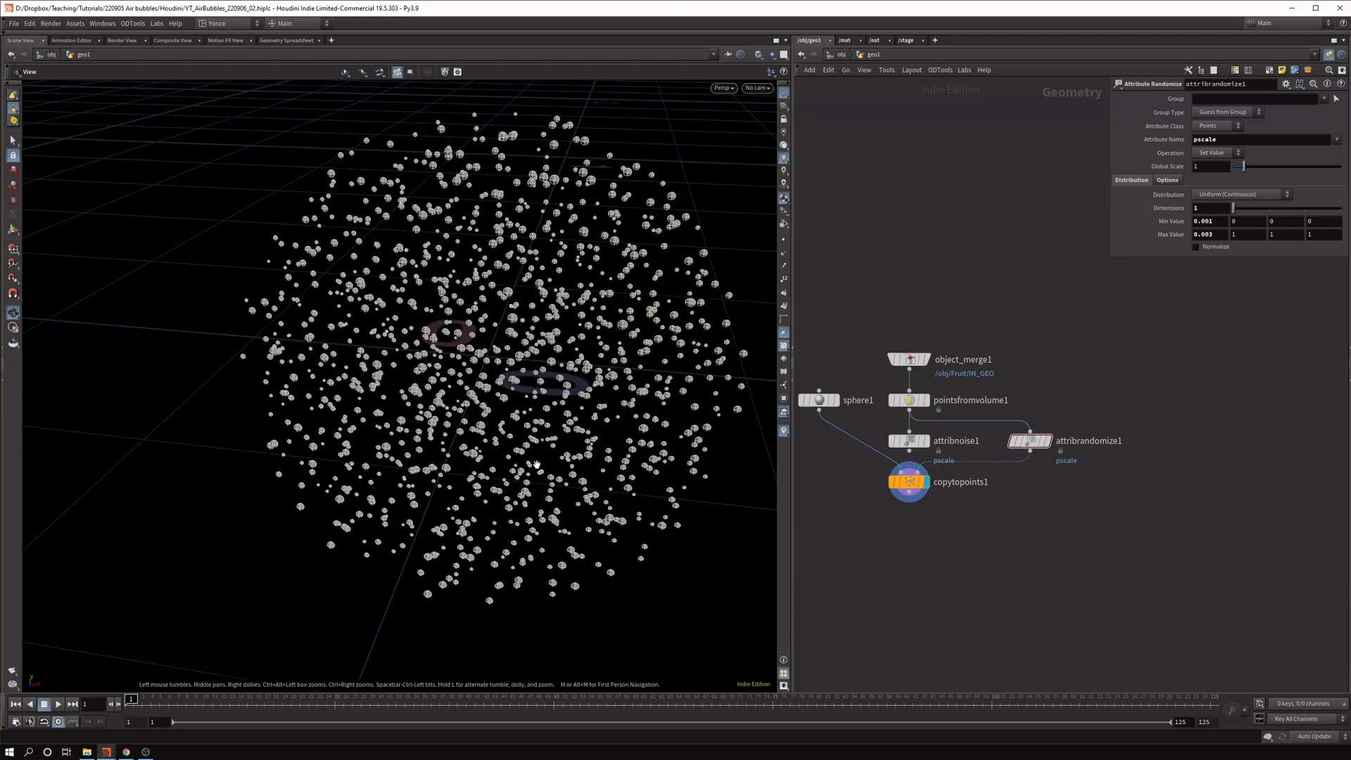
{"action": "mouse_move", "coordinate": [535, 462]}
{"action": "left_mouse_down", "text": "alt"}
{"action": "mouse_move", "coordinate": [486, 405]}
{"action": "mouse_move", "coordinate": [552, 461]}
{"action": "left_mouse_up", "text": "alt"}
{"action": "right_click_drag", "start_coordinate": [553, 461], "coordinate": [563, 429], "text": "alt"}
{"action": "left_click_drag", "start_coordinate": [563, 429], "coordinate": [533, 461], "text": "alt"}
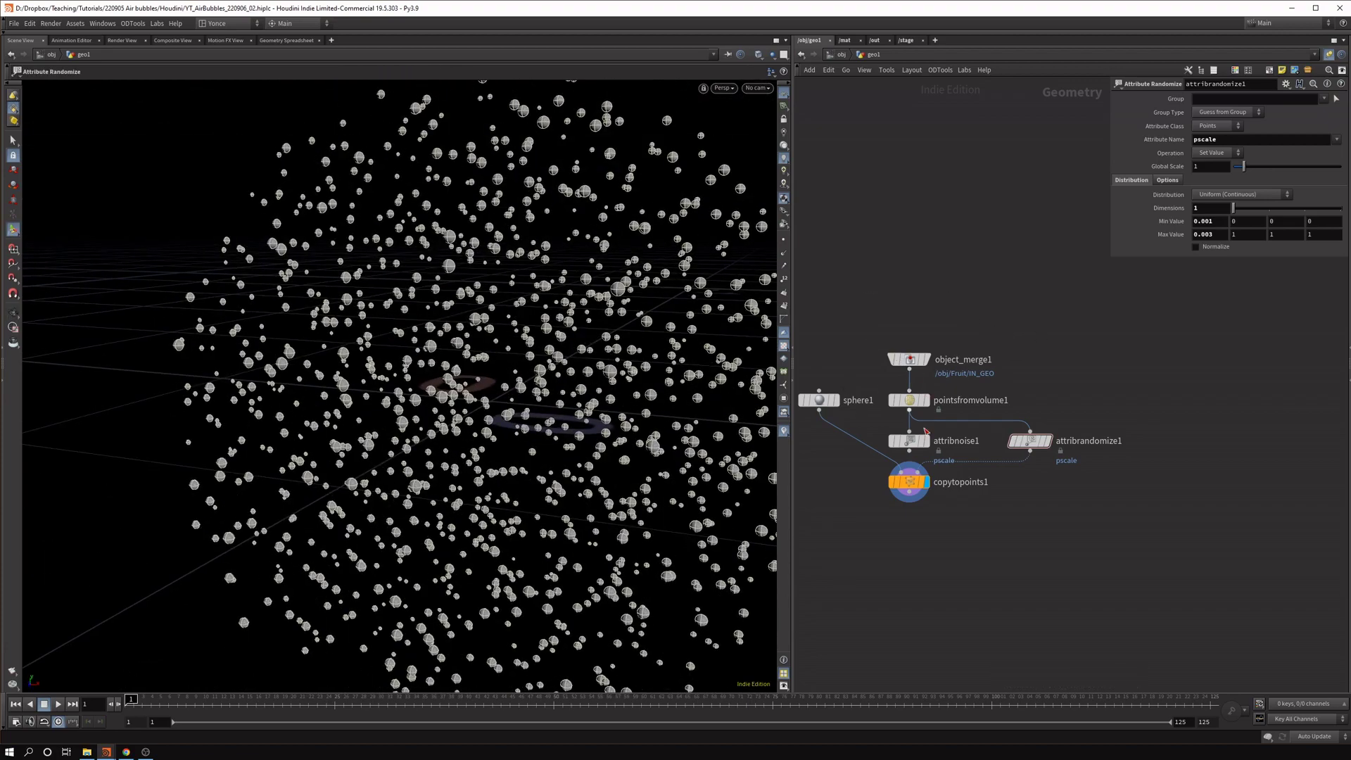
Delete the Attribute Noise node.
{"action": "left_click", "coordinate": [916, 443]}
{"action": "key", "text": "Delete"}
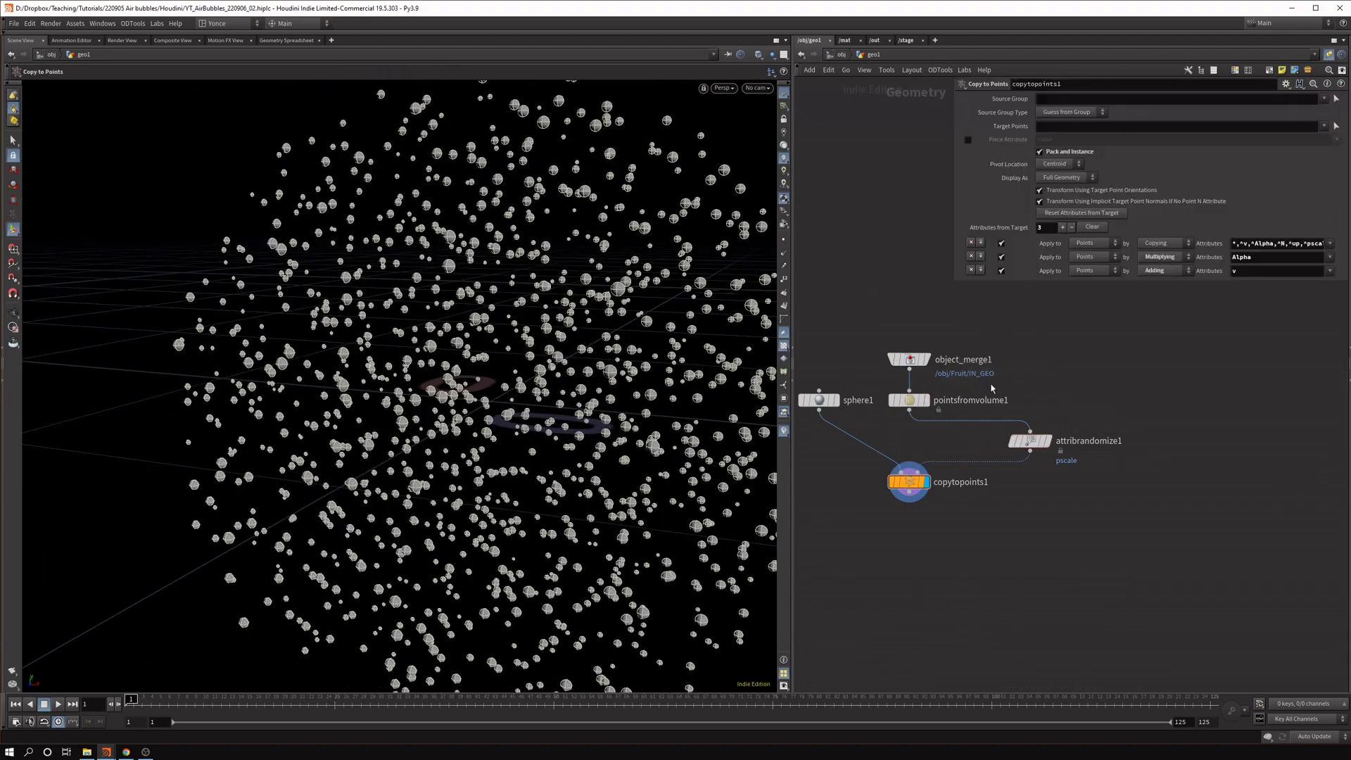
{"action": "left_click_drag", "start_coordinate": [521, 359], "coordinate": [352, 323], "text": "alt"}
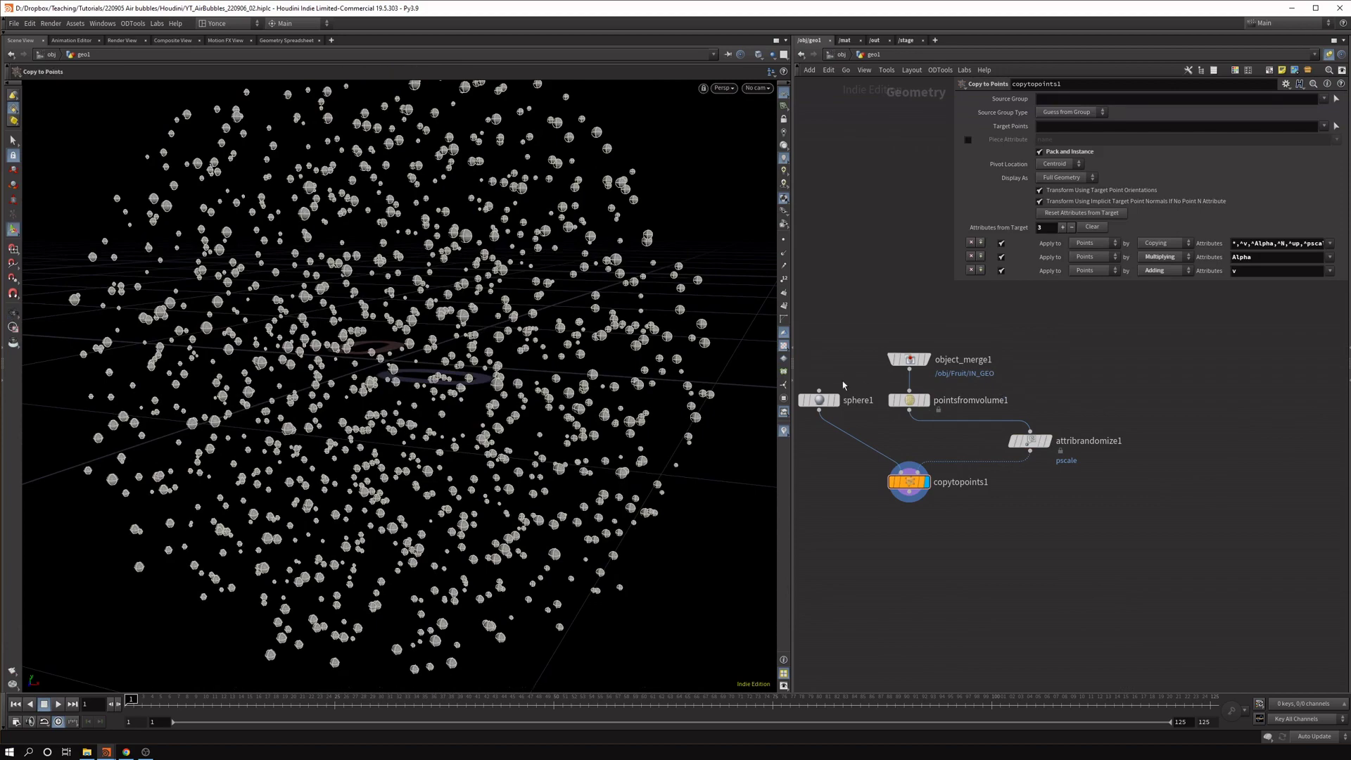
Try Point Separation values of 0.02 and 0.01 on Points from Volume, and set it to 0.015.
{"action": "left_click", "coordinate": [910, 400]}
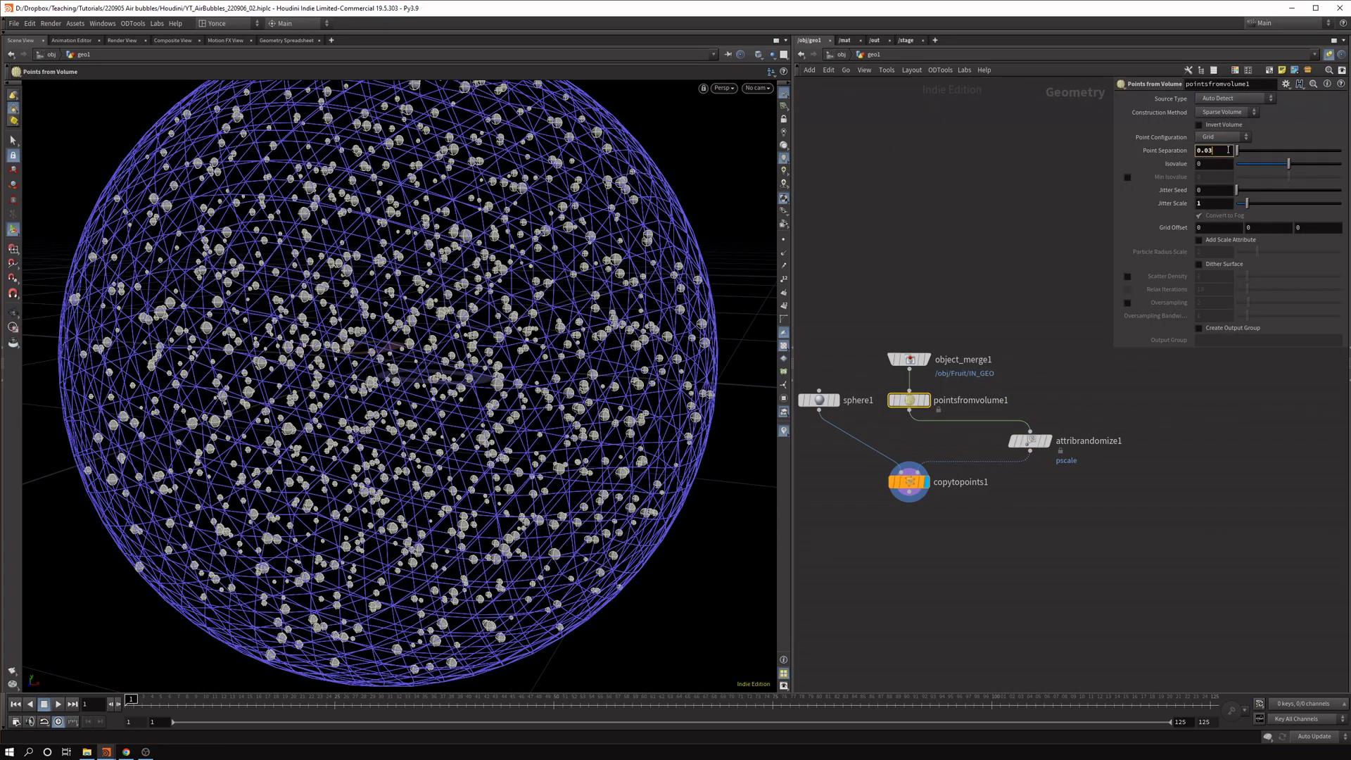
{"action": "key", "text": "BackSpace"}
{"action": "type", "text": "2"}
{"action": "key", "text": "Return"}
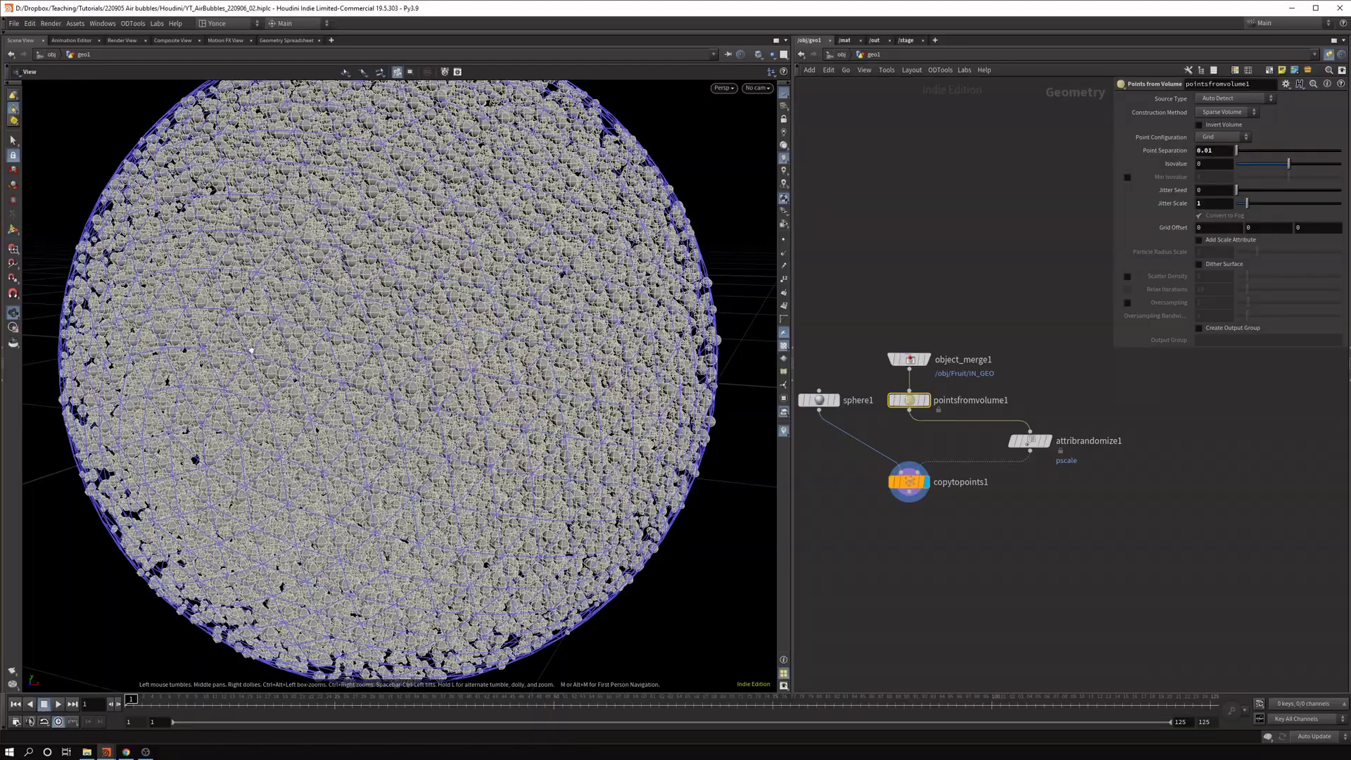
{"action": "left_click_drag", "start_coordinate": [323, 331], "coordinate": [518, 400], "text": "alt"}
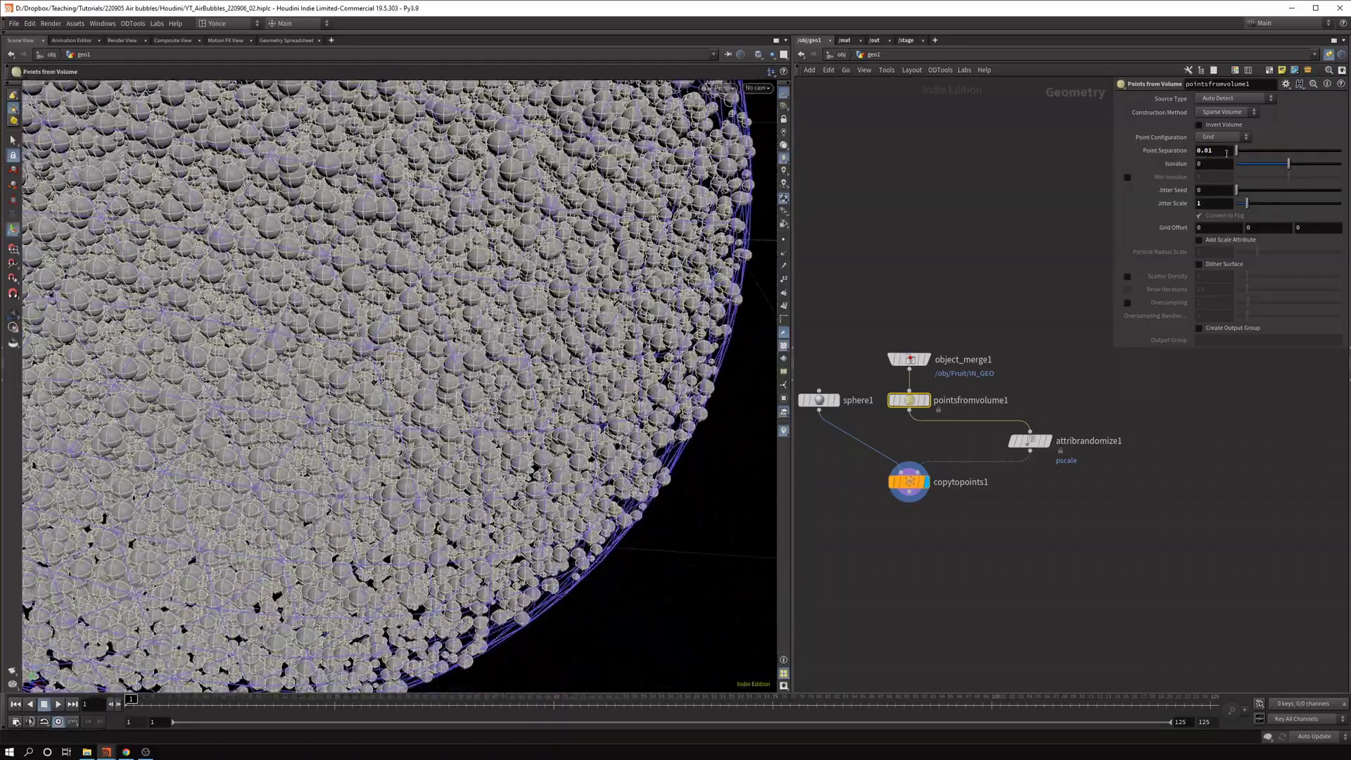
{"action": "key", "text": "Return"}
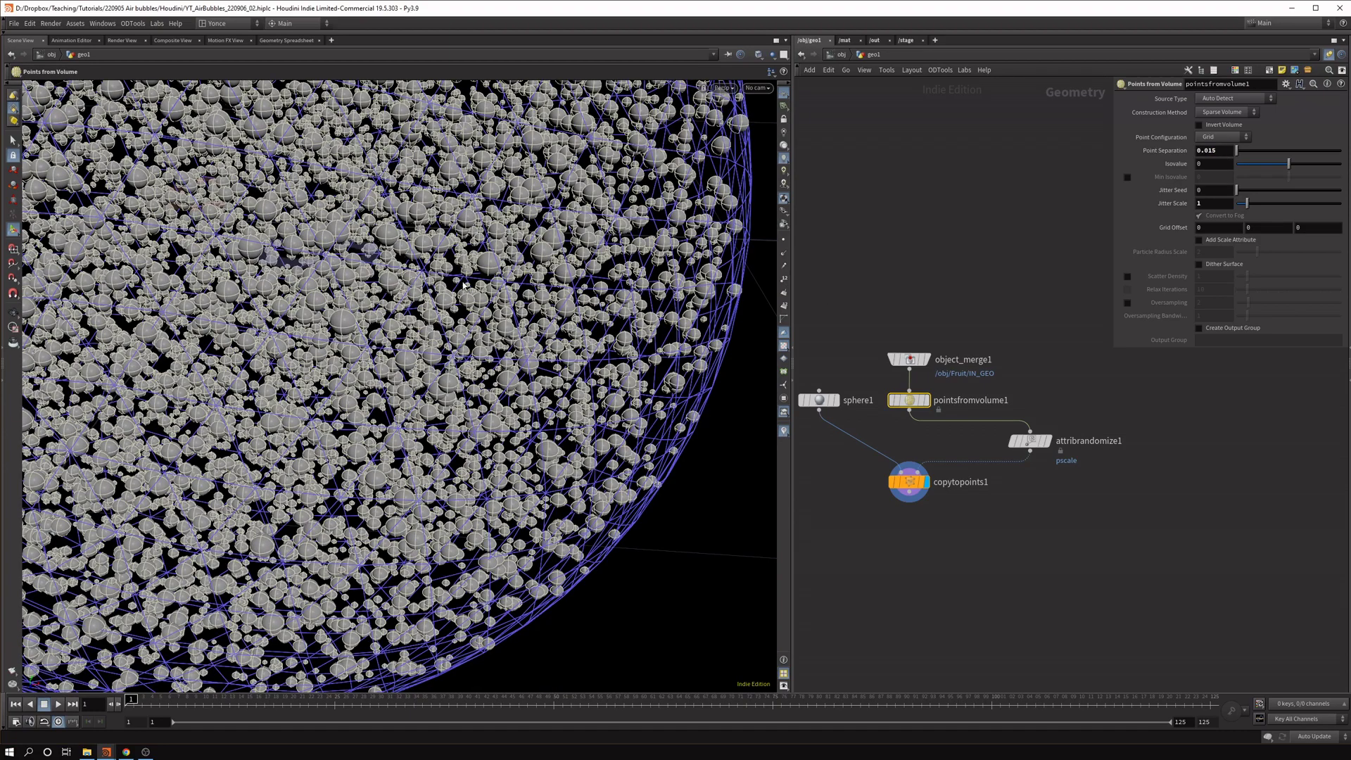
{"action": "right_click_drag", "start_coordinate": [323, 301], "coordinate": [183, 285], "text": "alt"}
{"action": "middle_click_drag", "start_coordinate": [1066, 541], "coordinate": [1090, 539]}
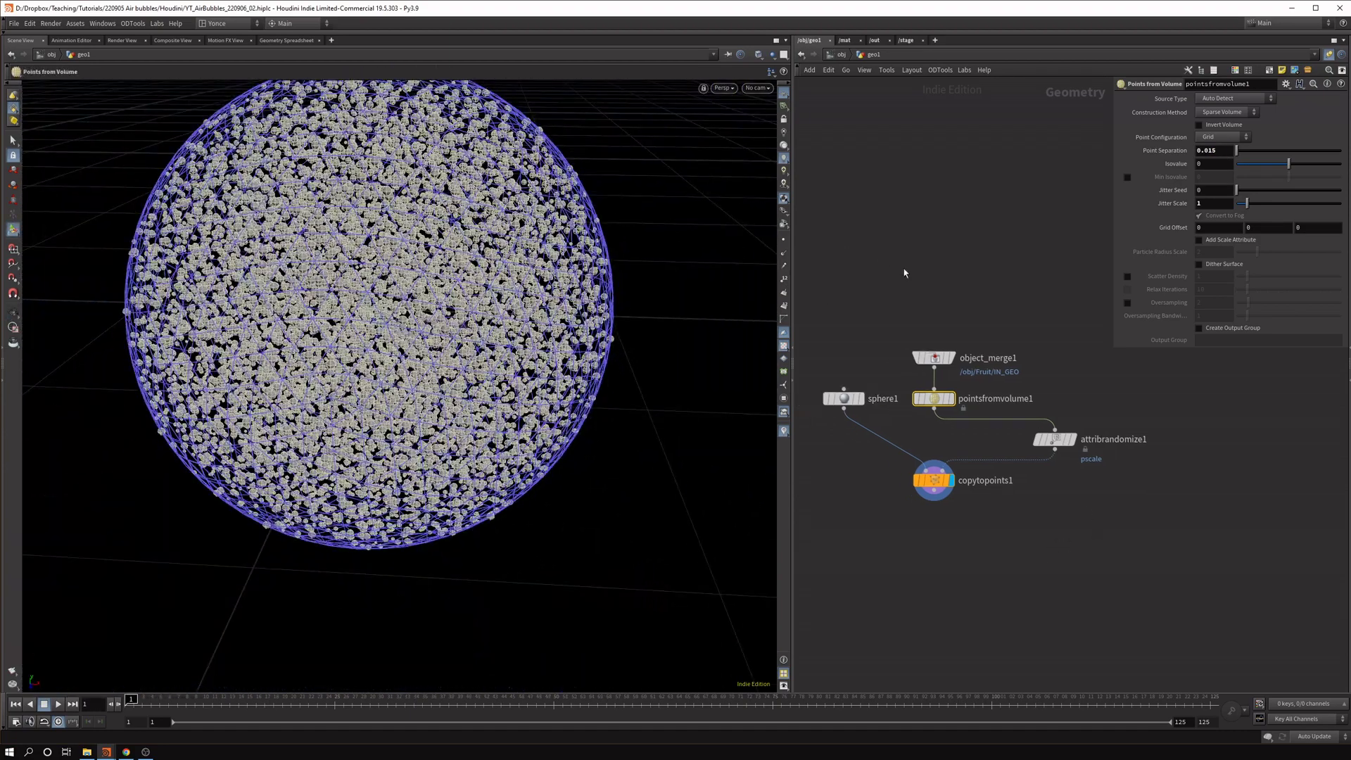
Align the main node chain vertically and place the Sphere node beside Attribute Randomize.
{"action": "left_click_drag", "start_coordinate": [893, 264], "coordinate": [1088, 573]}
{"action": "key", "text": "a"}
{"action": "left_click_drag", "start_coordinate": [934, 357], "coordinate": [929, 422]}
{"action": "left_click", "coordinate": [851, 483]}
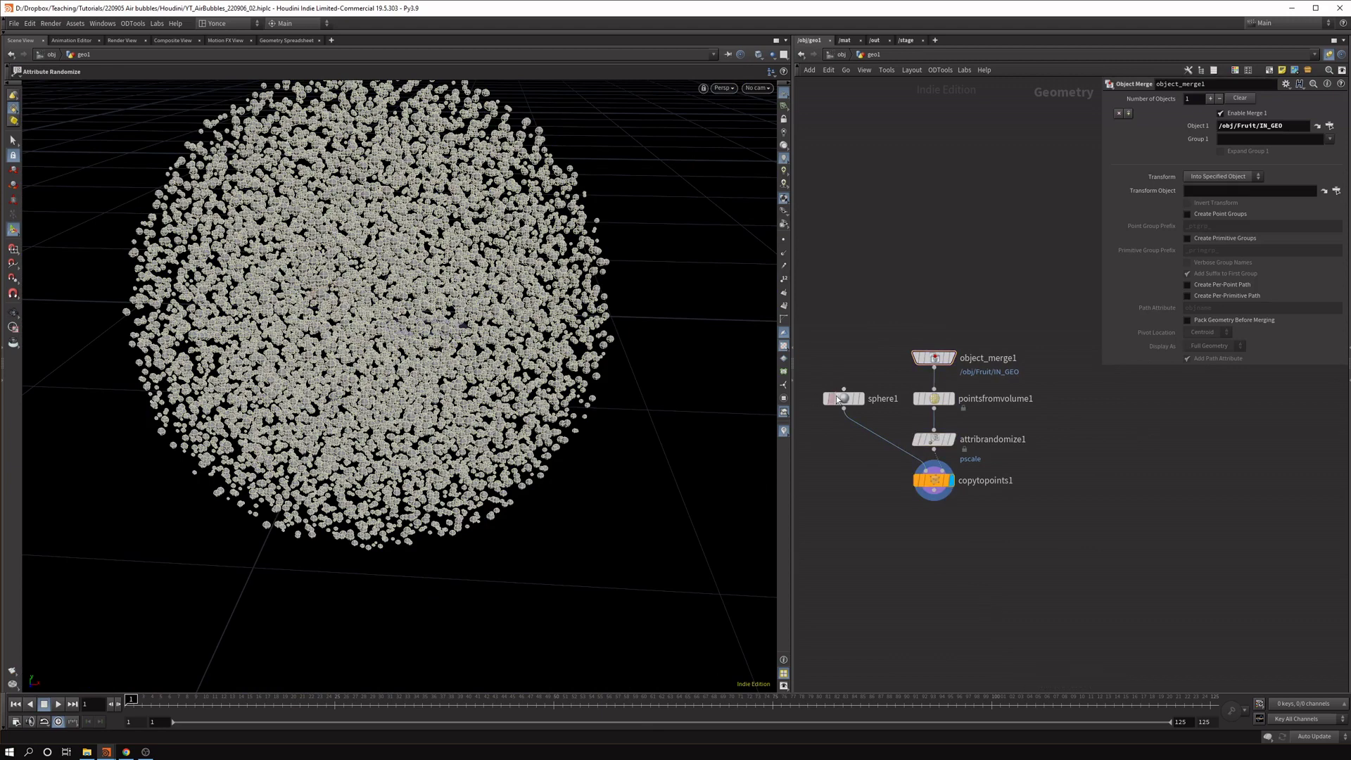
{"action": "left_click_drag", "start_coordinate": [841, 403], "coordinate": [838, 443]}
{"action": "middle_click_drag", "start_coordinate": [839, 445], "coordinate": [922, 351]}
Add a Null node below Copy to Points and rename it IN_POP.
{"action": "left_click_drag", "start_coordinate": [1140, 463], "coordinate": [941, 387]}
{"action": "key", "text": "Tab"}
{"action": "type", "text": "null"}
{"action": "key", "text": "Return"}
{"action": "key", "text": "Tab"}
{"action": "type", "text": "null"}
{"action": "key", "text": "Return"}
{"action": "double_click", "coordinate": [1046, 431]}
{"action": "key", "text": "BackSpace"}
{"action": "type", "text": "IN_POP"}
{"action": "key", "text": "Return"}
Add a POP Network node below IN_POP and save the scene.
{"action": "key", "text": "Tab"}
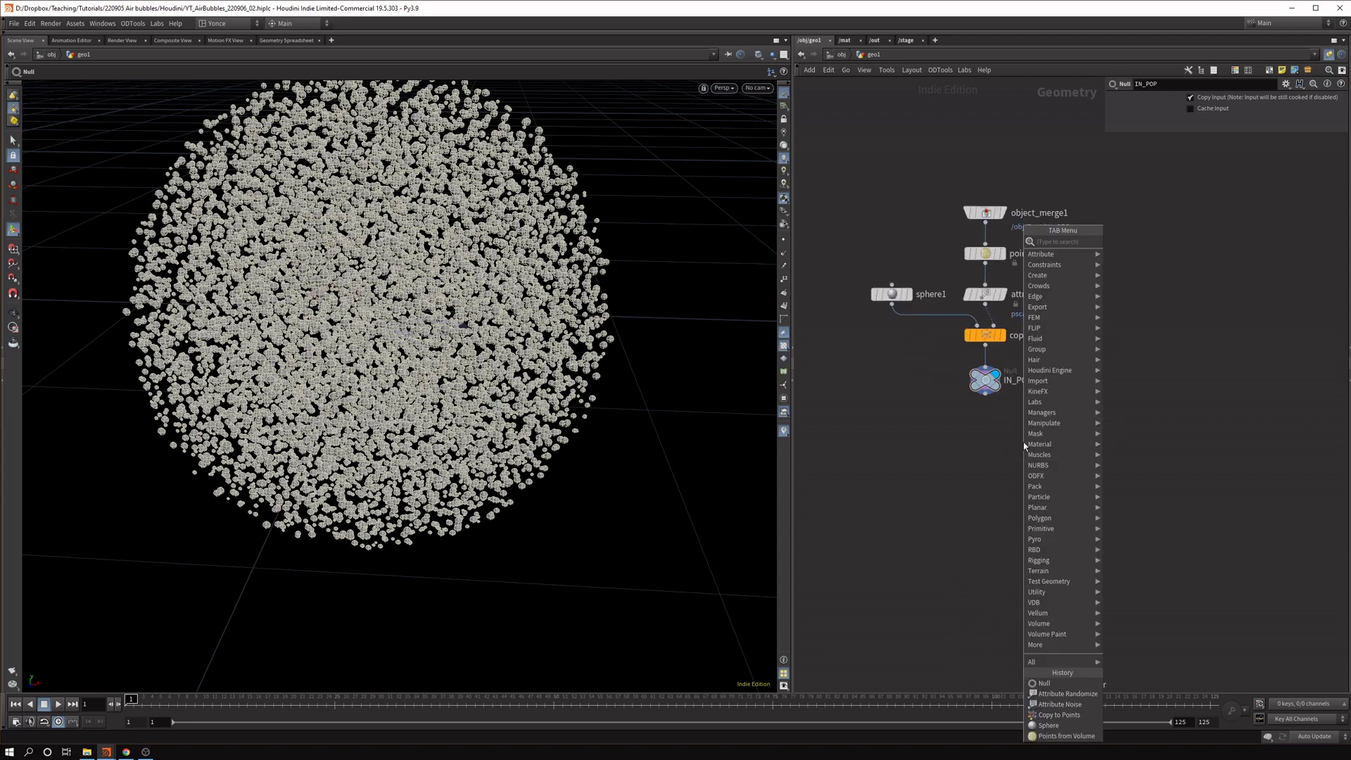
{"action": "key", "text": "Escape"}
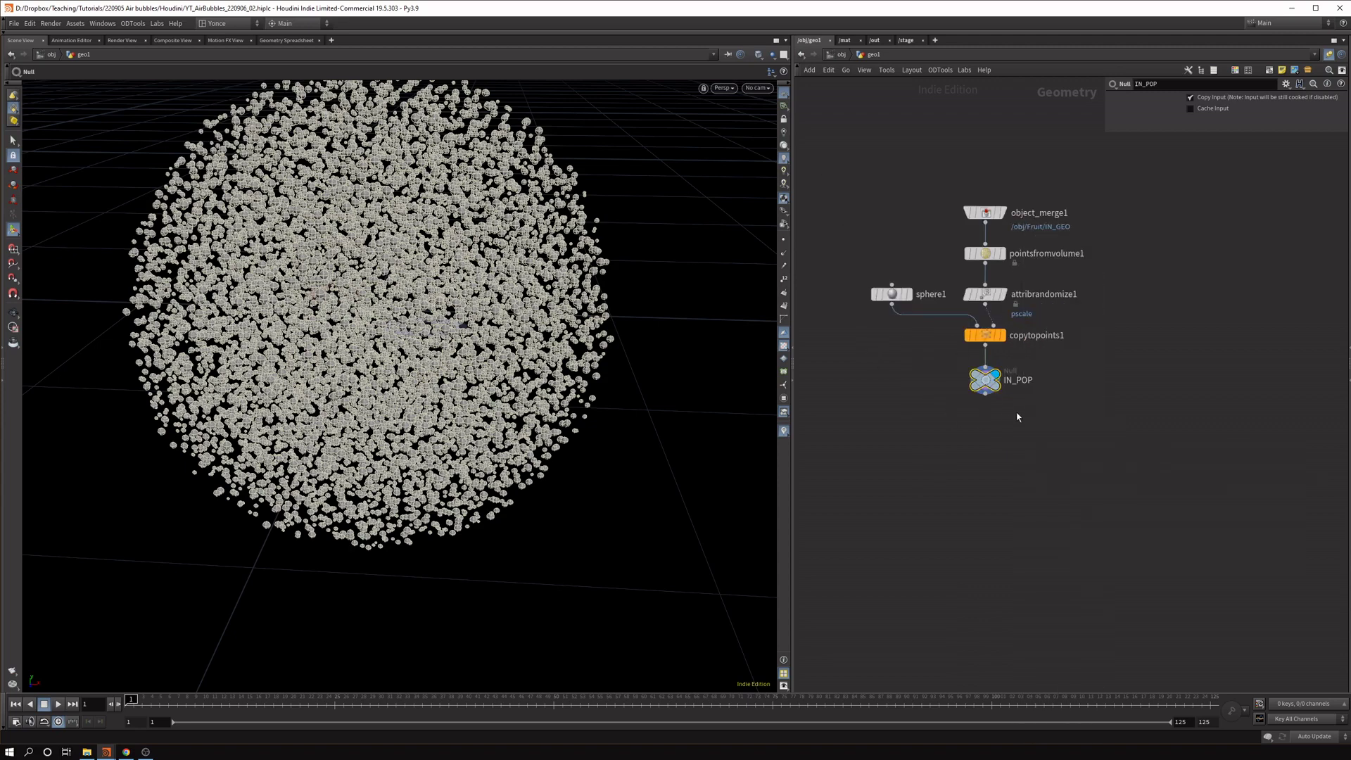
{"action": "key", "text": "Tab"}
{"action": "type", "text": "pop net"}
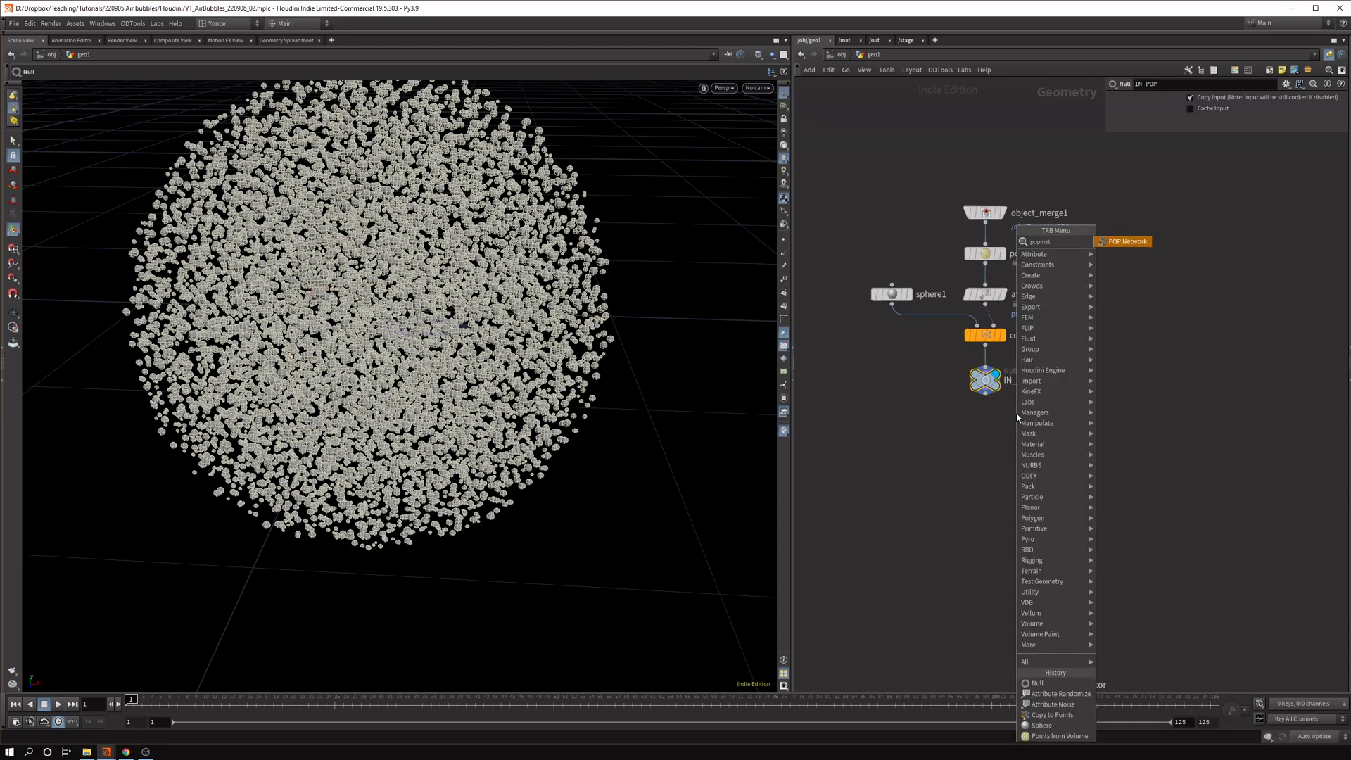
{"action": "key", "text": "Return"}
{"action": "key", "text": "ctrl+s"}
Enter the POP network, nudge popobject and select the source_first_input POP Source node.
{"action": "double_click", "coordinate": [986, 425]}
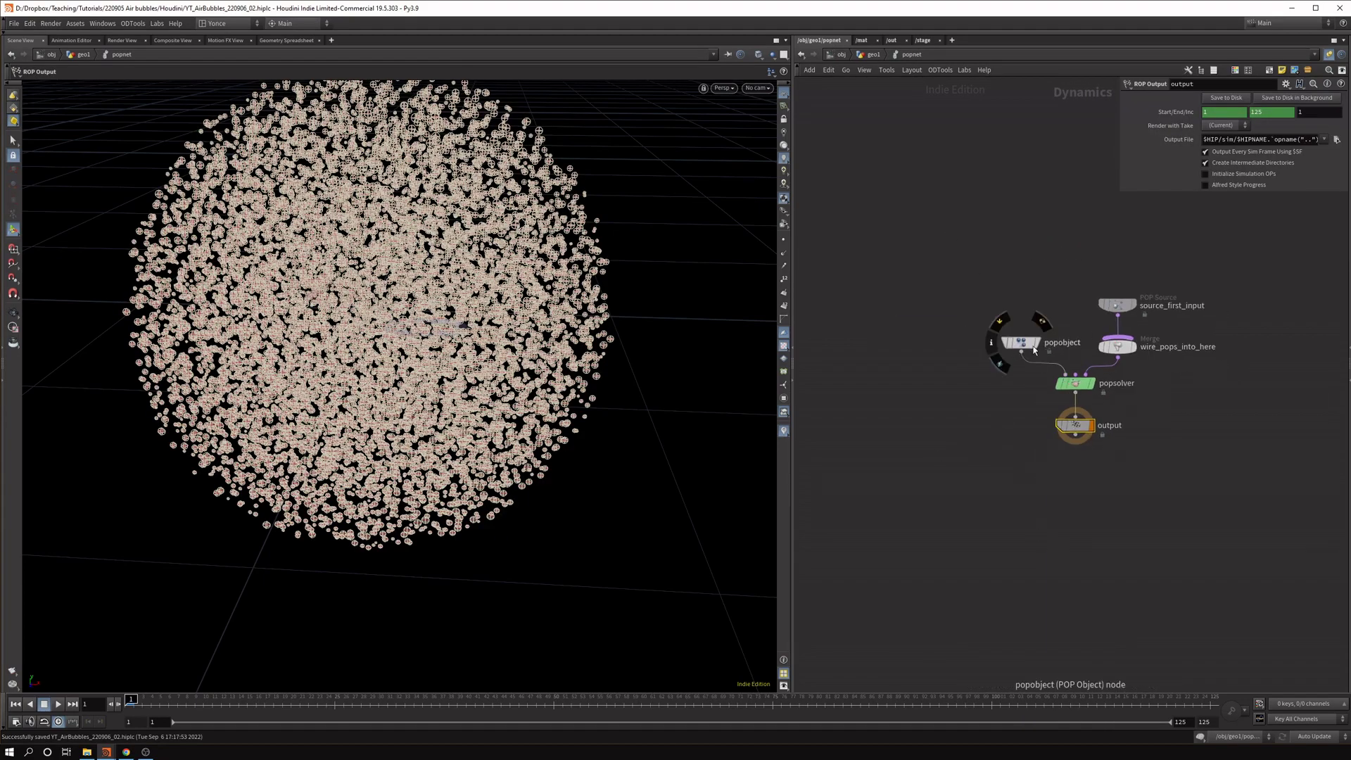
{"action": "left_click_drag", "start_coordinate": [1020, 345], "coordinate": [1016, 348]}
{"action": "left_click", "coordinate": [1117, 306]}
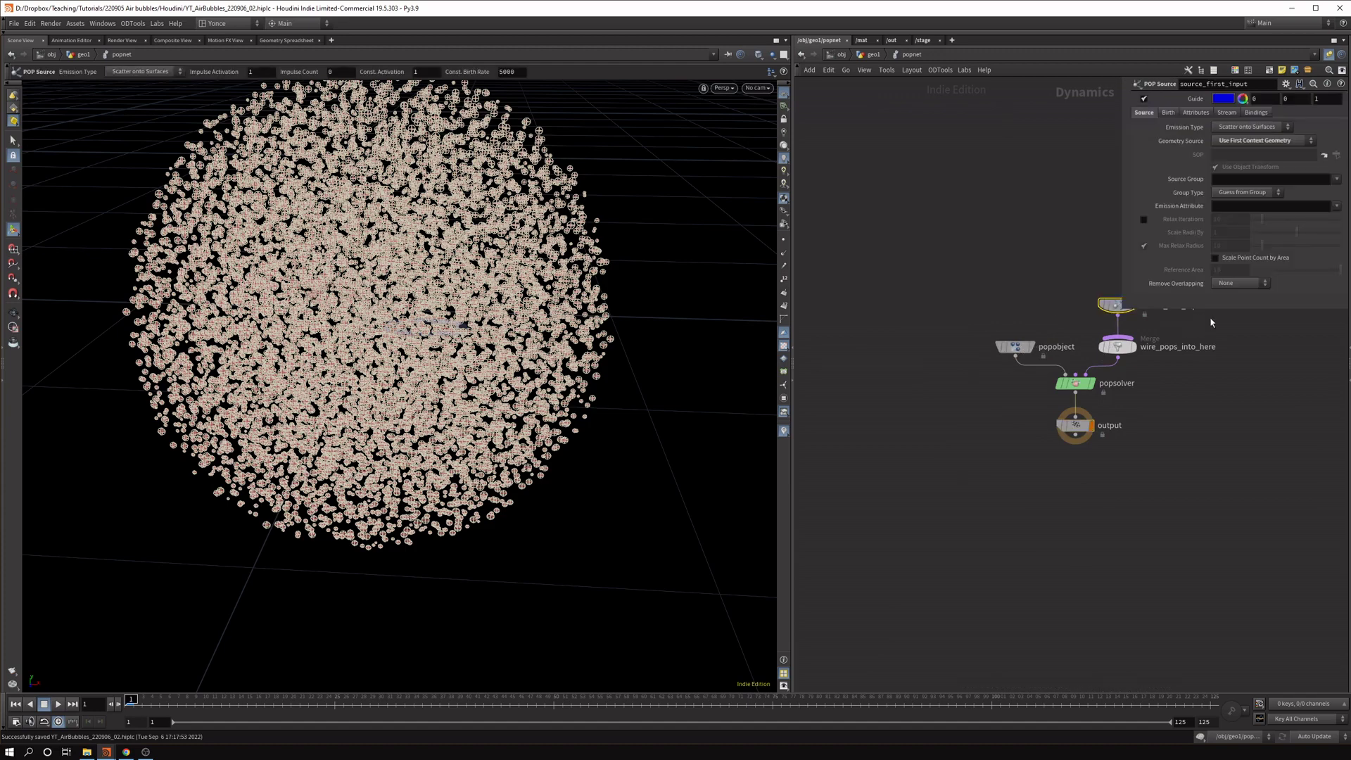
{"action": "middle_click_drag", "start_coordinate": [1166, 403], "coordinate": [1038, 506]}
{"action": "scroll", "coordinate": [1038, 507], "scroll_direction": "down", "scroll_amount": 1}
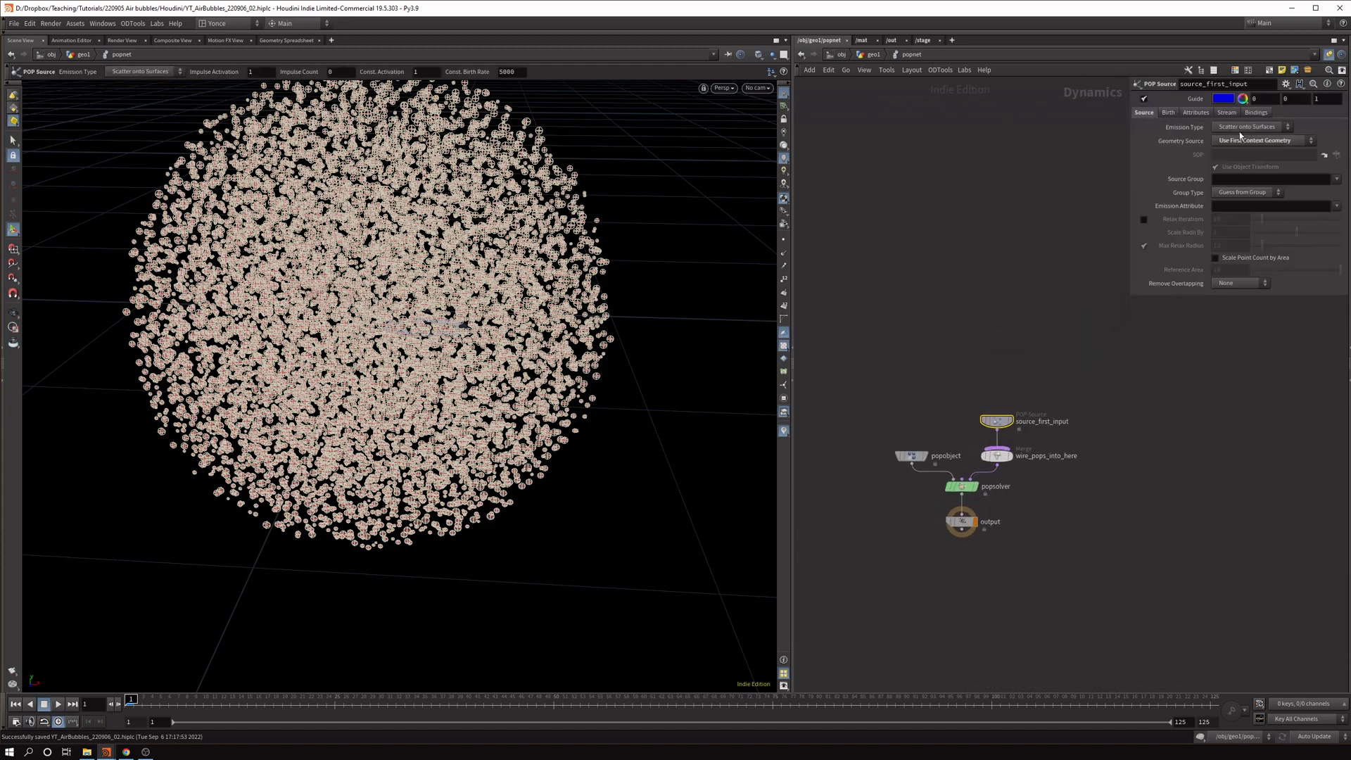
Preview the default emission over the first frames and set the POP Source's Emission Type to All Points.
{"action": "scroll", "coordinate": [301, 359], "scroll_direction": "up", "scroll_amount": 5}
{"action": "left_click", "coordinate": [153, 700]}
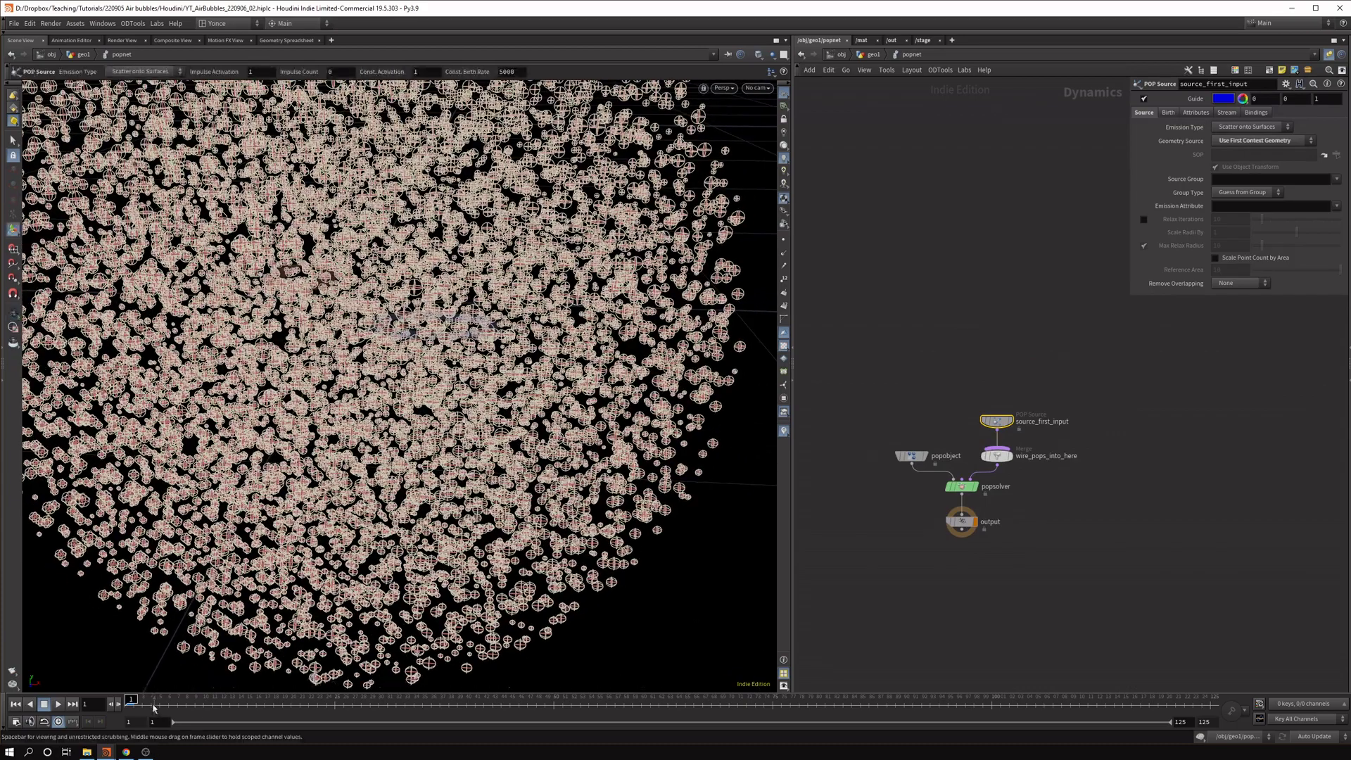
{"action": "left_click_drag", "start_coordinate": [153, 702], "coordinate": [198, 702]}
{"action": "key", "text": "ctrl+Up"}
{"action": "right_click_drag", "start_coordinate": [366, 493], "coordinate": [282, 380], "text": "alt"}
{"action": "left_click_drag", "start_coordinate": [282, 380], "coordinate": [302, 401], "text": "alt"}
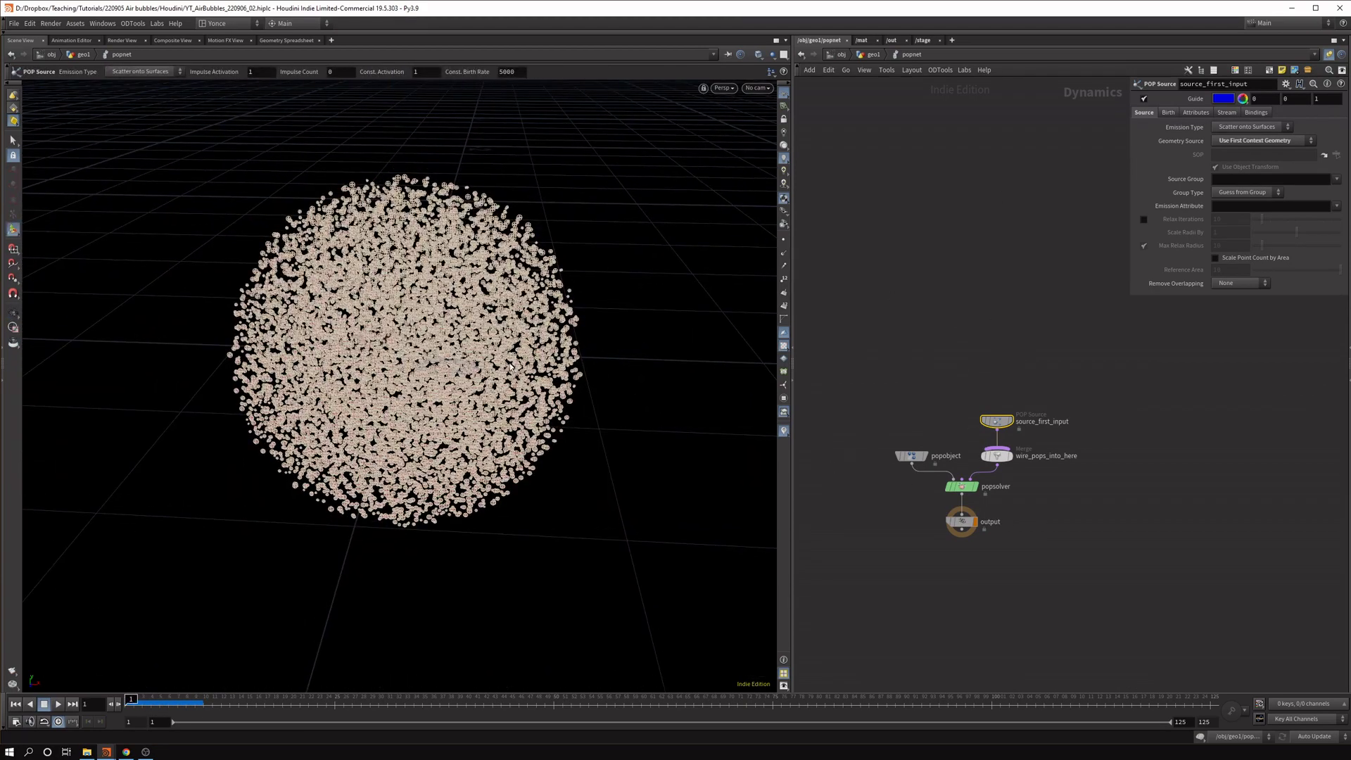
{"action": "scroll", "coordinate": [319, 367], "scroll_direction": "up", "scroll_amount": 4}
{"action": "left_click", "coordinate": [1250, 126]}
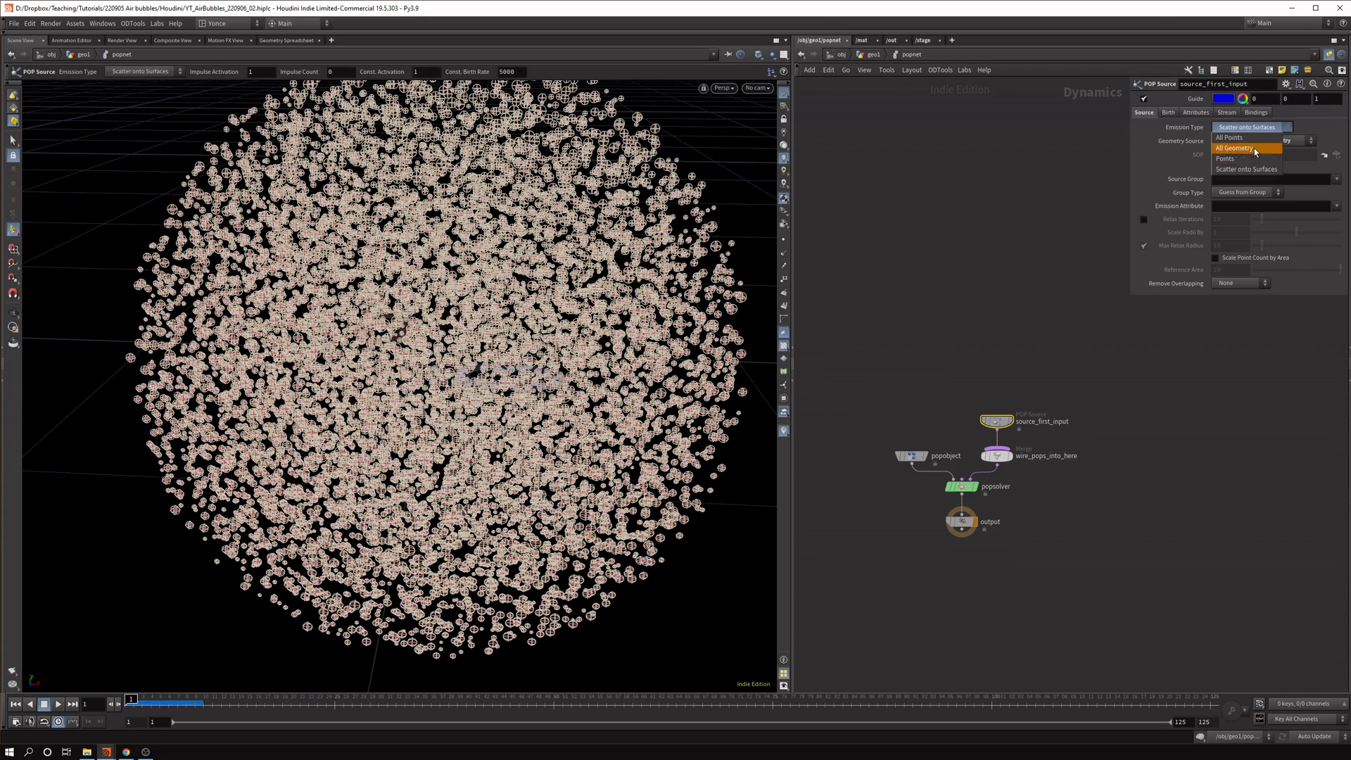
{"action": "left_click", "coordinate": [1256, 138]}
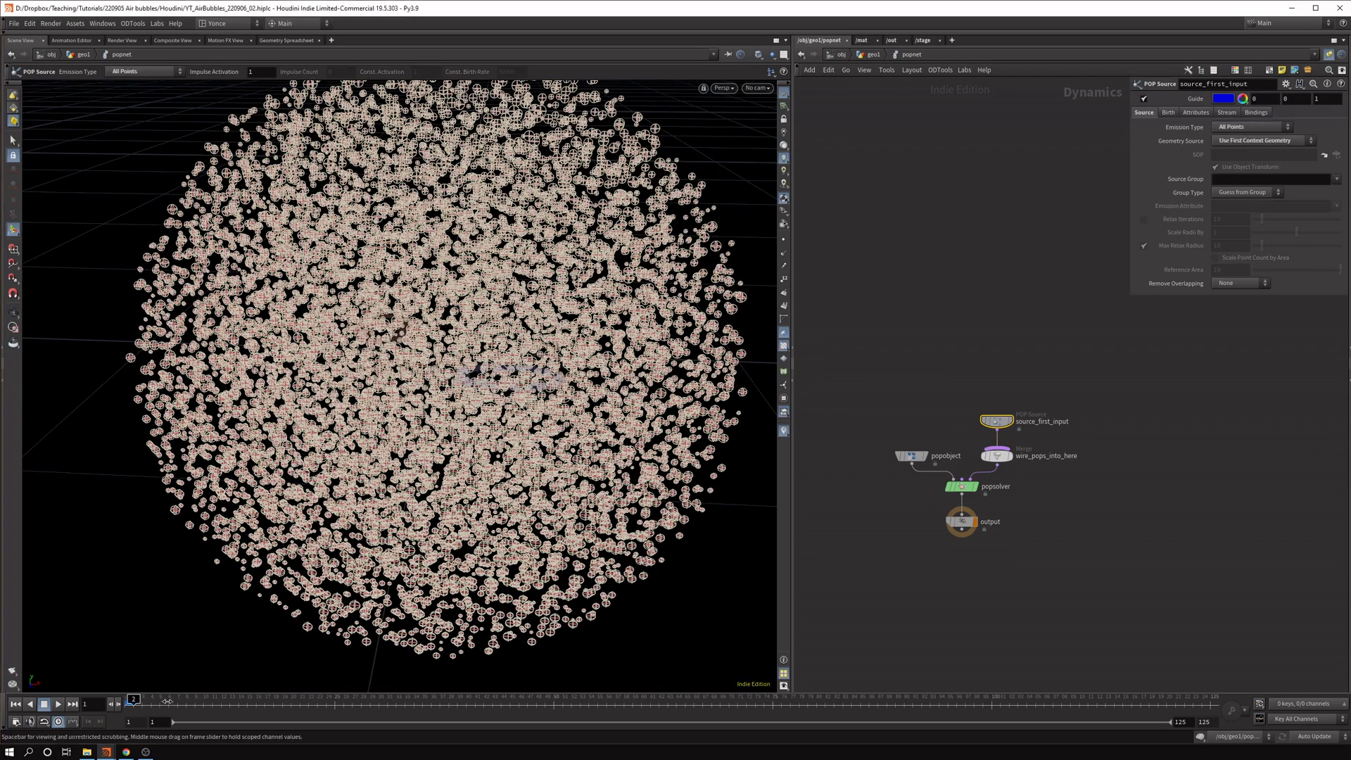
Return to geo1, move Copy to Points from above IN_POP to below popnet, and place sphere1 beside popnet.
{"action": "middle_click_drag", "start_coordinate": [1100, 501], "coordinate": [1083, 432]}
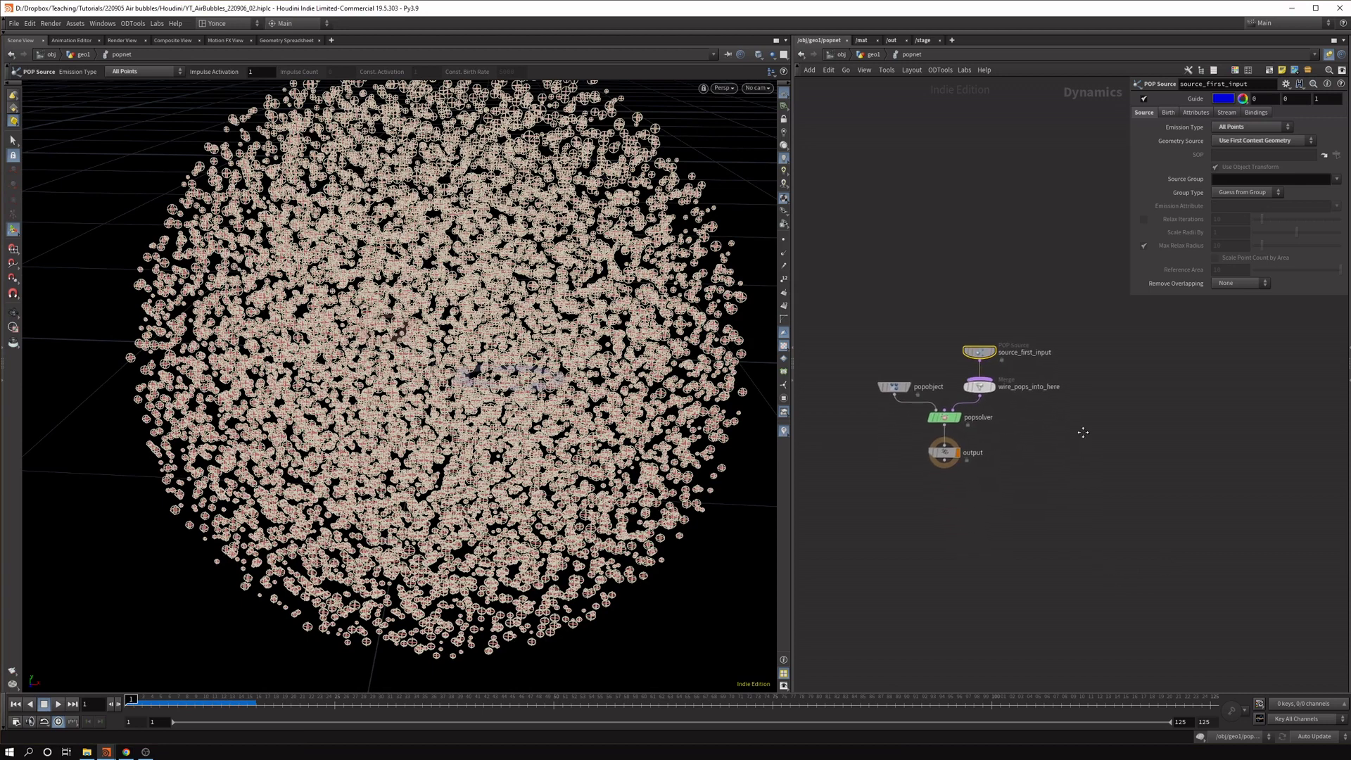
{"action": "scroll", "coordinate": [1079, 430], "scroll_direction": "down", "scroll_amount": 1}
{"action": "left_click", "coordinate": [871, 55]}
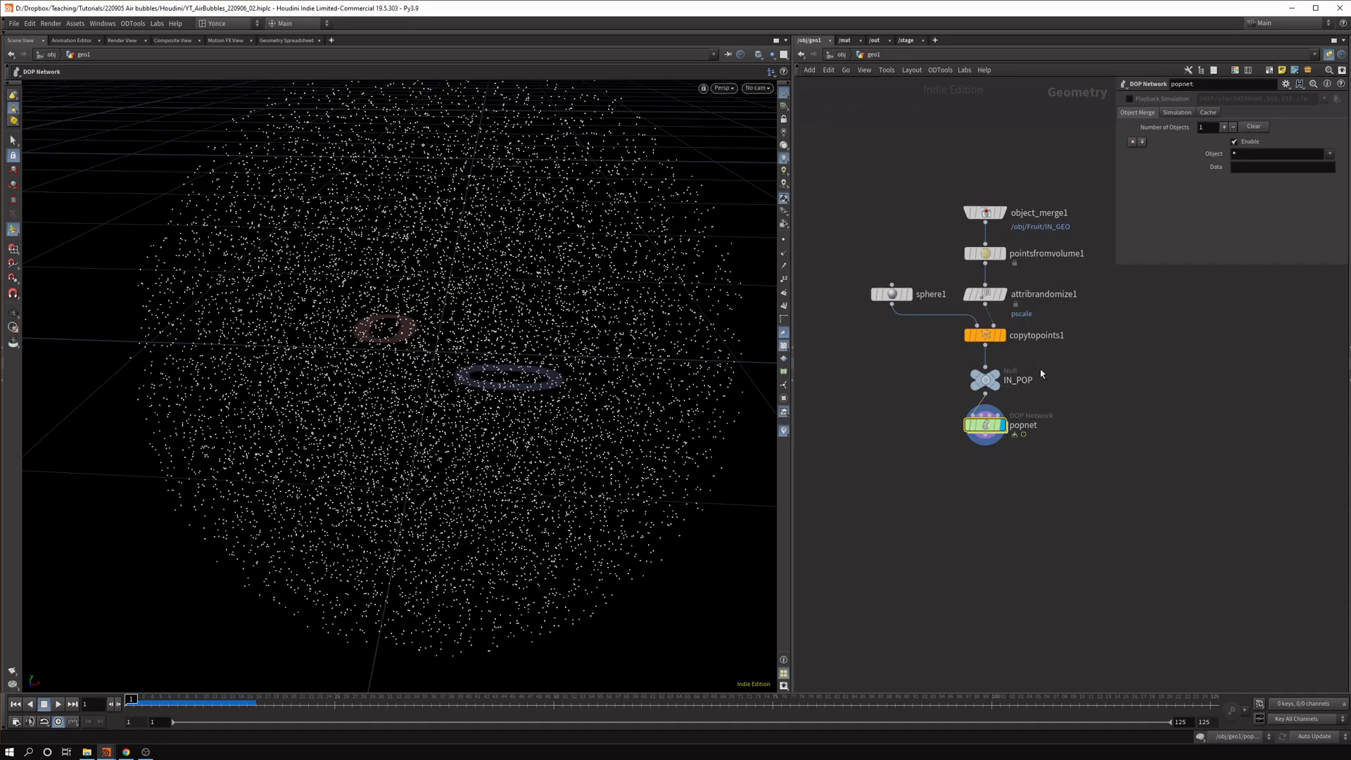
{"action": "left_click_drag", "start_coordinate": [991, 336], "coordinate": [982, 367]}
{"action": "left_click_drag", "start_coordinate": [917, 333], "coordinate": [931, 525]}
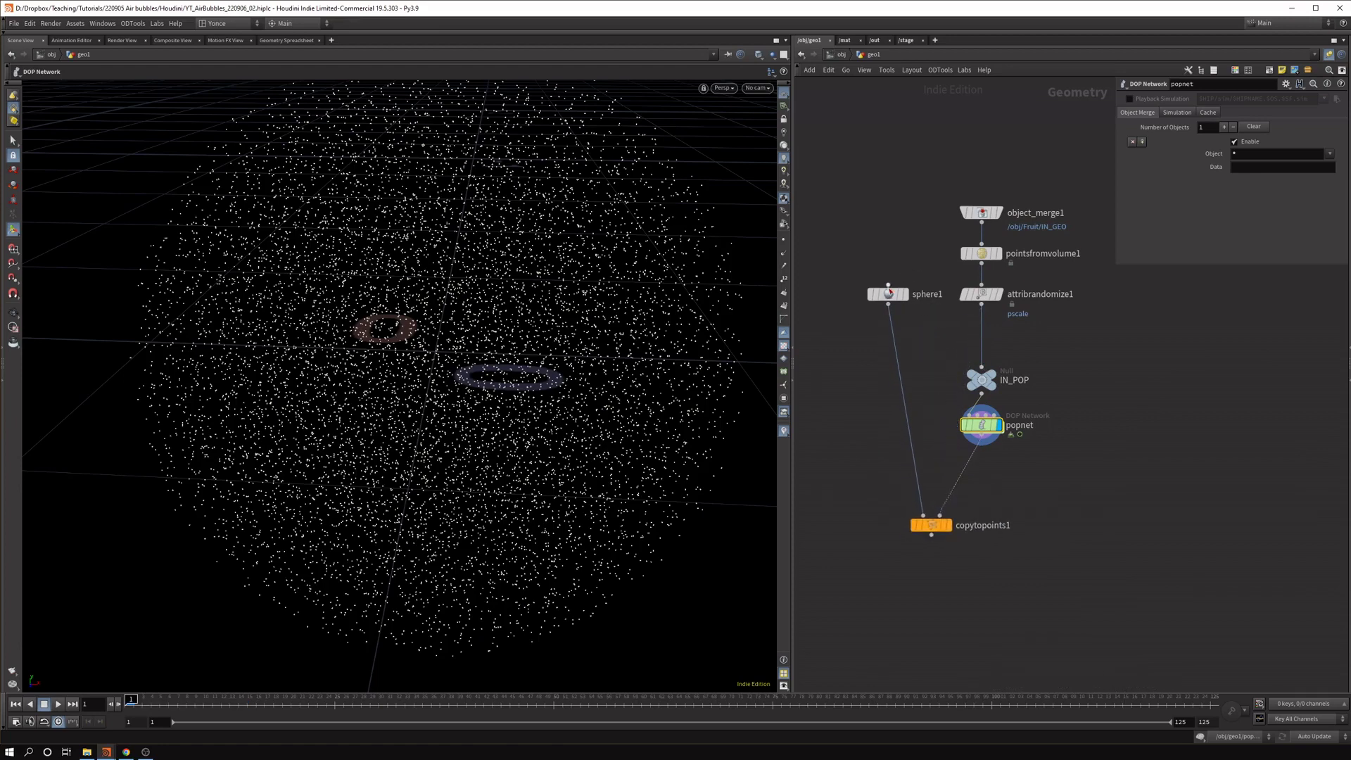
{"action": "left_click_drag", "start_coordinate": [888, 294], "coordinate": [850, 435]}
{"action": "left_click_drag", "start_coordinate": [931, 525], "coordinate": [949, 569]}
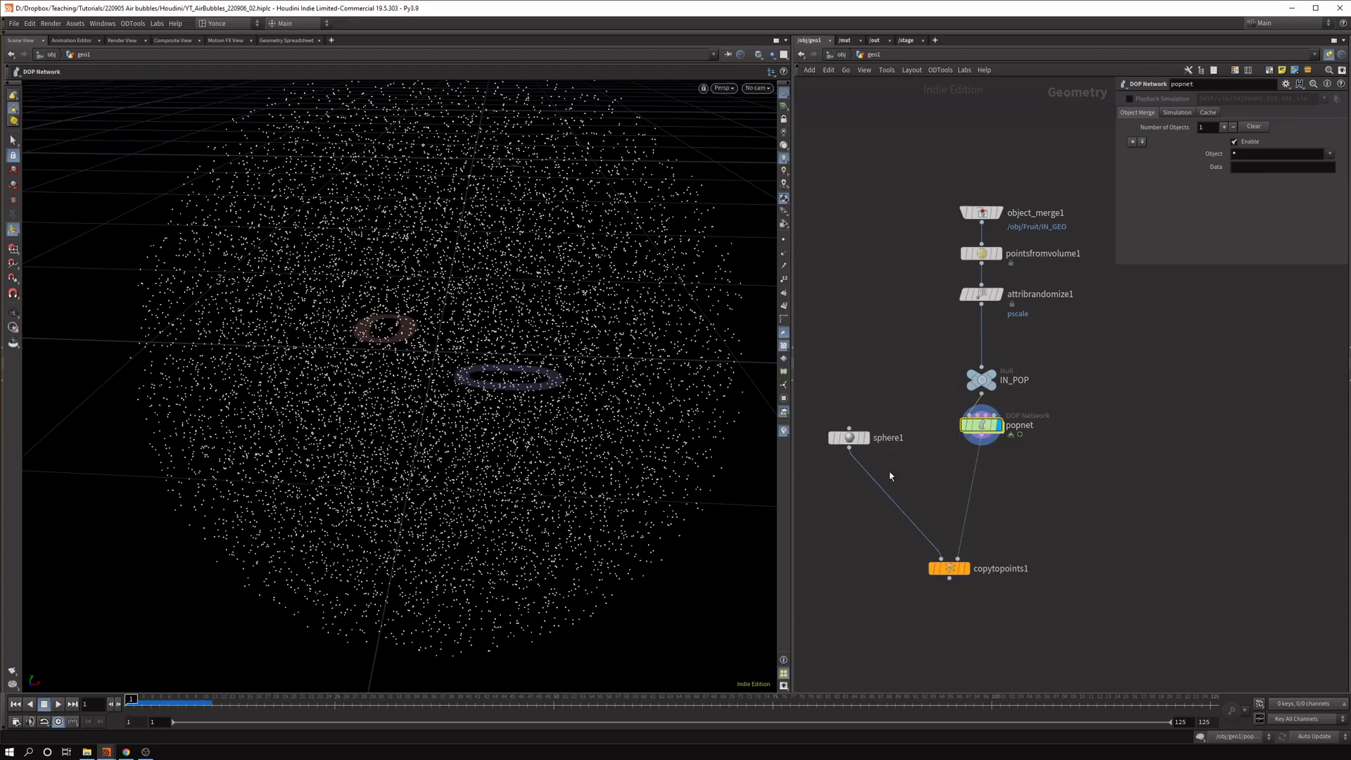
Compare popnet's point count across frames and set the POP Source's Impulse Activation to $F==1.
{"action": "middle_click", "coordinate": [960, 427]}
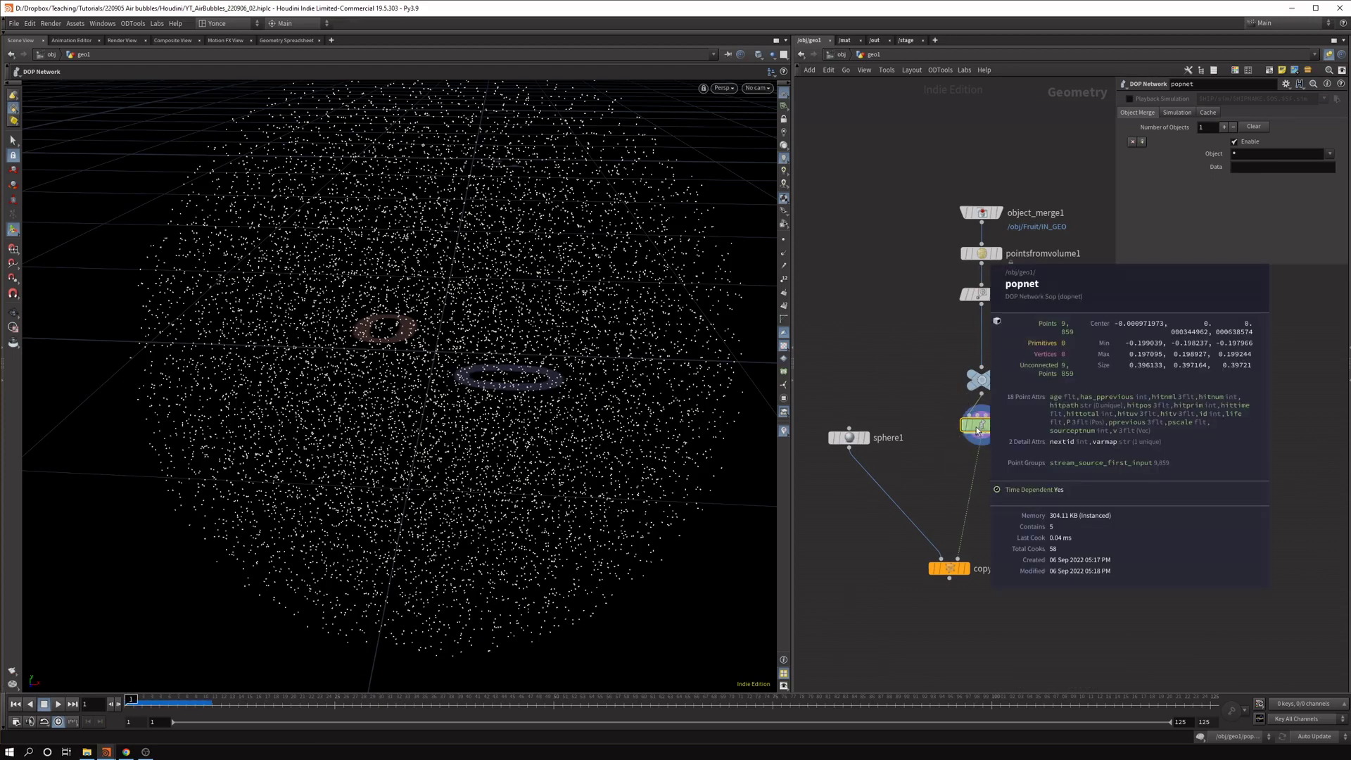
{"action": "middle_click", "coordinate": [983, 431]}
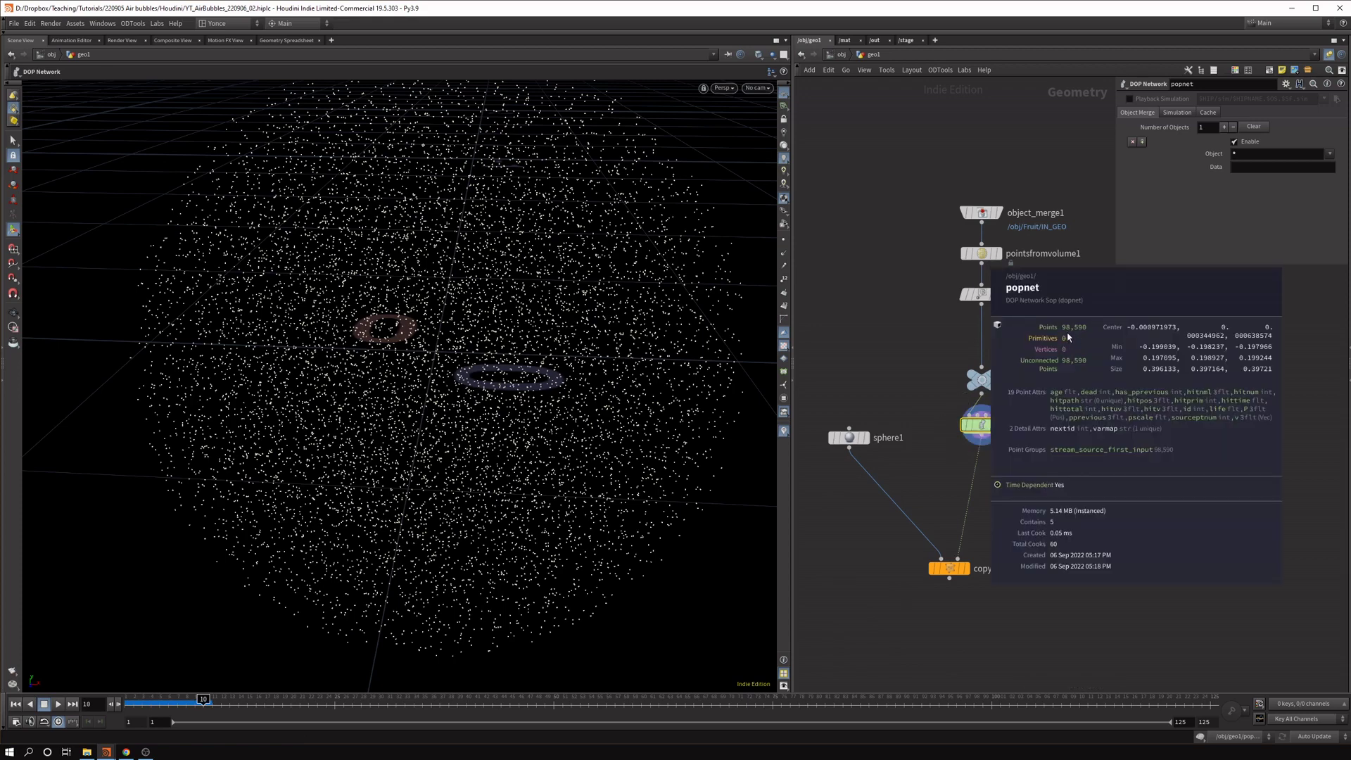
{"action": "left_click_drag", "start_coordinate": [177, 704], "coordinate": [108, 706]}
{"action": "double_click", "coordinate": [986, 427]}
{"action": "left_click", "coordinate": [1168, 112]}
{"action": "left_click", "coordinate": [1240, 127]}
{"action": "type", "text": "$FF==1"}
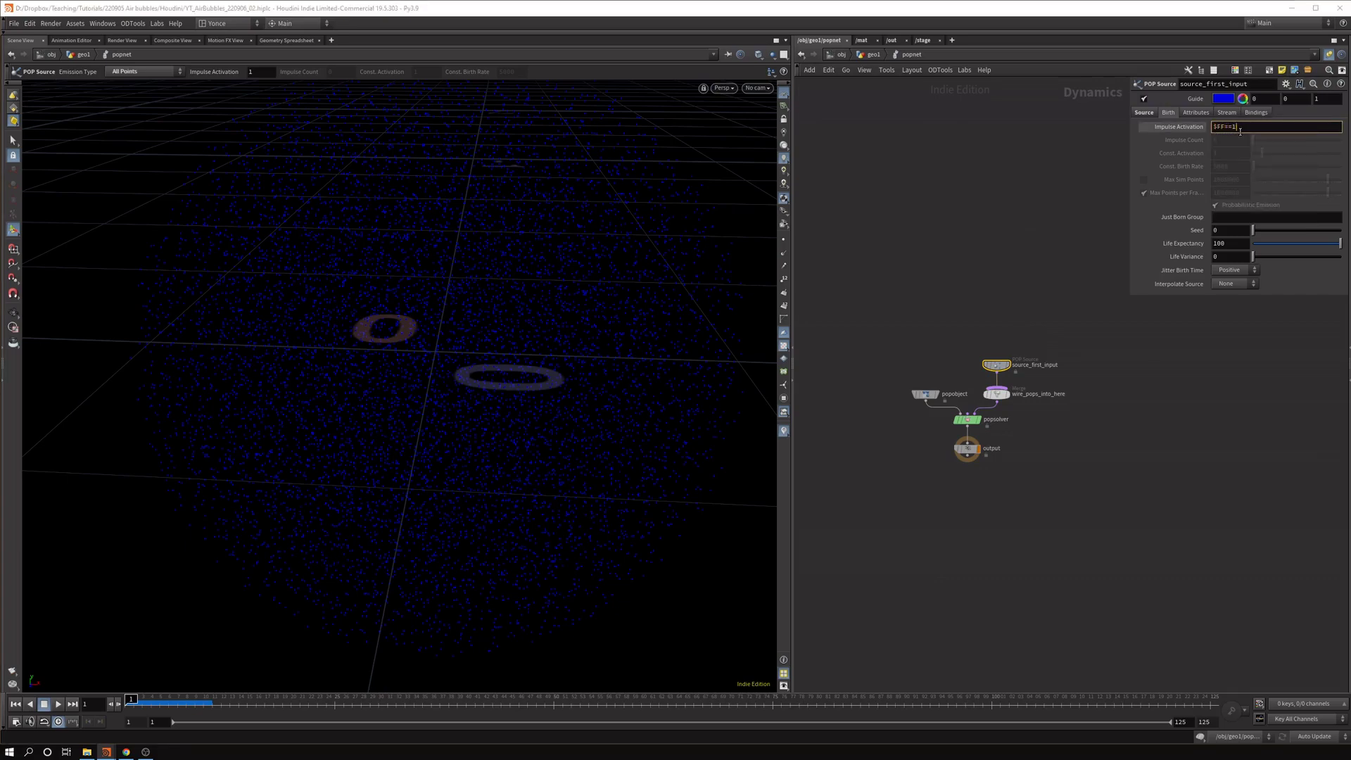
{"action": "key", "text": "BackSpace"}
{"action": "key", "text": "Return"}
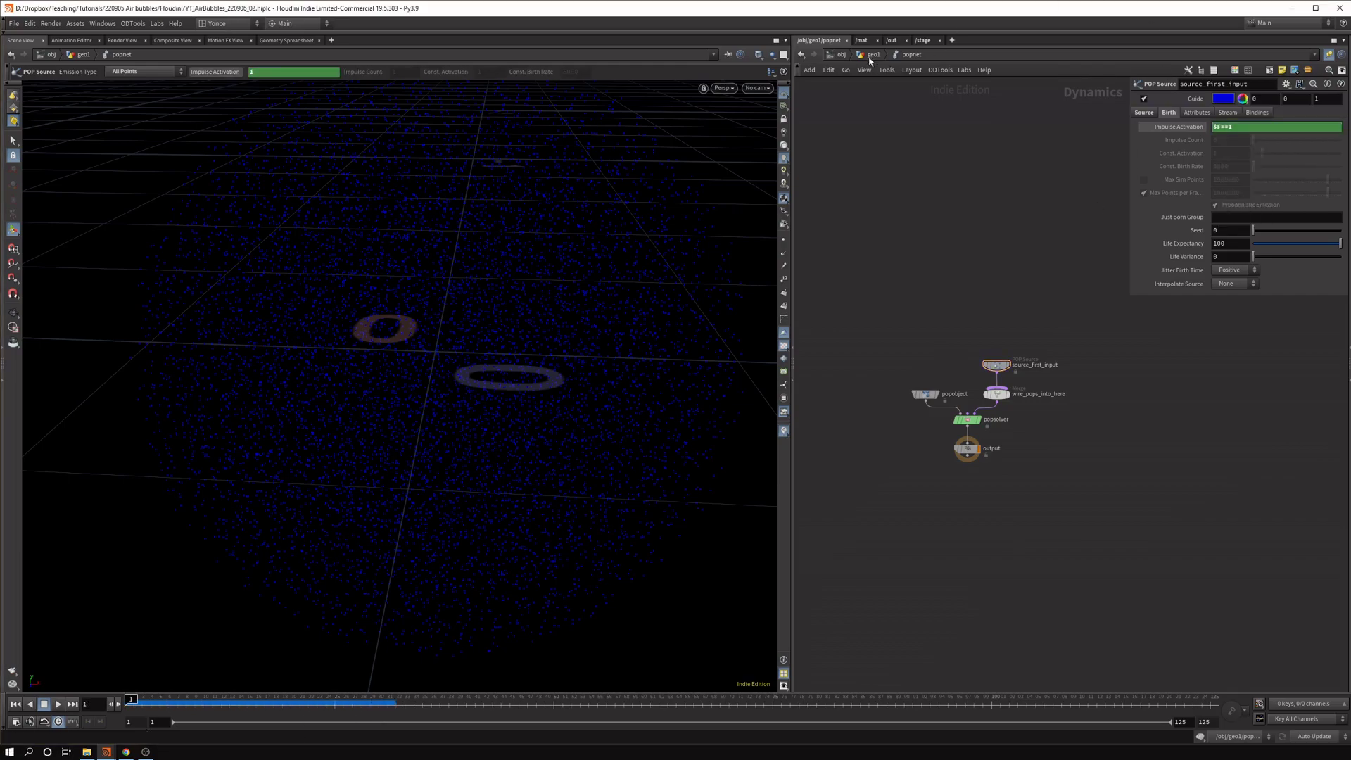
Go back to geo1 and check popnet's point count at frame 1 and frame 42.
{"action": "left_click", "coordinate": [871, 55]}
{"action": "middle_click", "coordinate": [982, 436]}
{"action": "scroll", "coordinate": [982, 441], "scroll_direction": "down", "scroll_amount": 1}
{"action": "left_click_drag", "start_coordinate": [227, 708], "coordinate": [484, 704]}
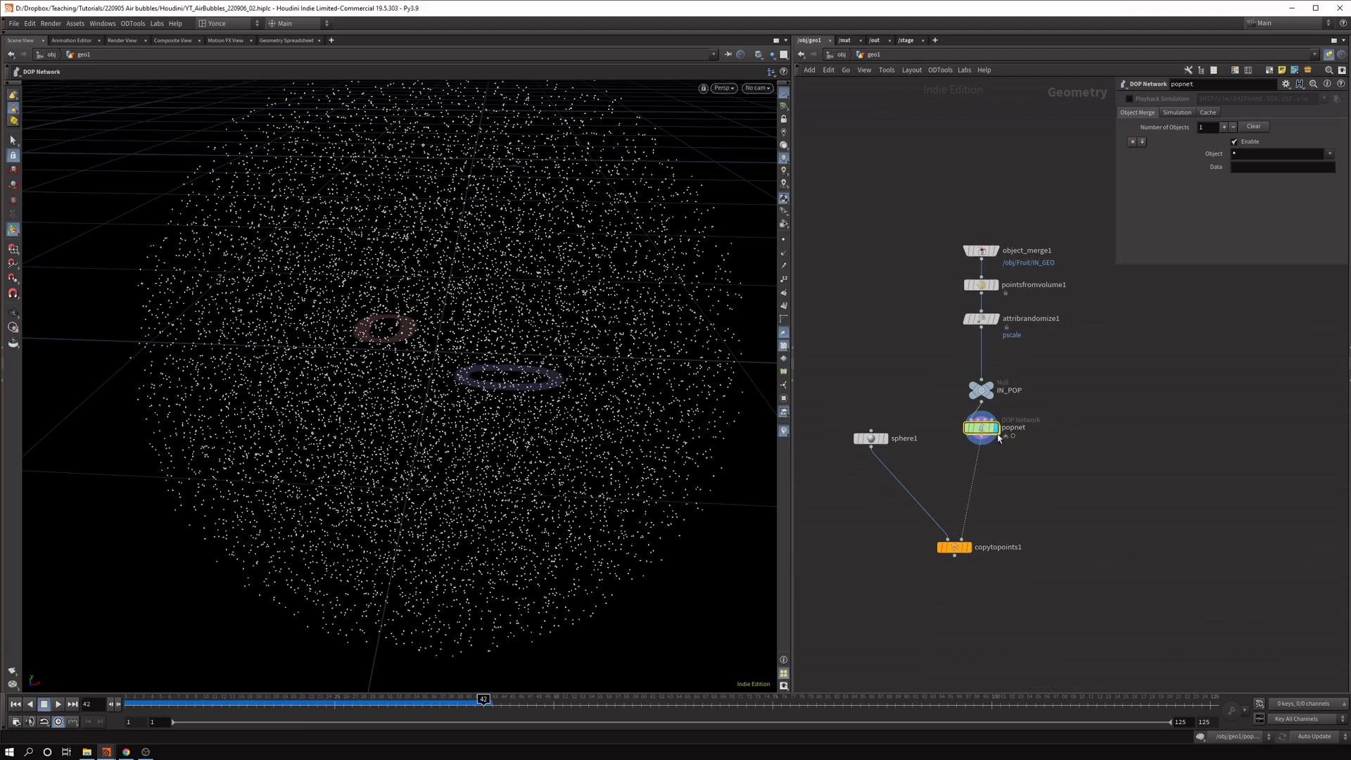
{"action": "middle_click", "coordinate": [977, 431]}
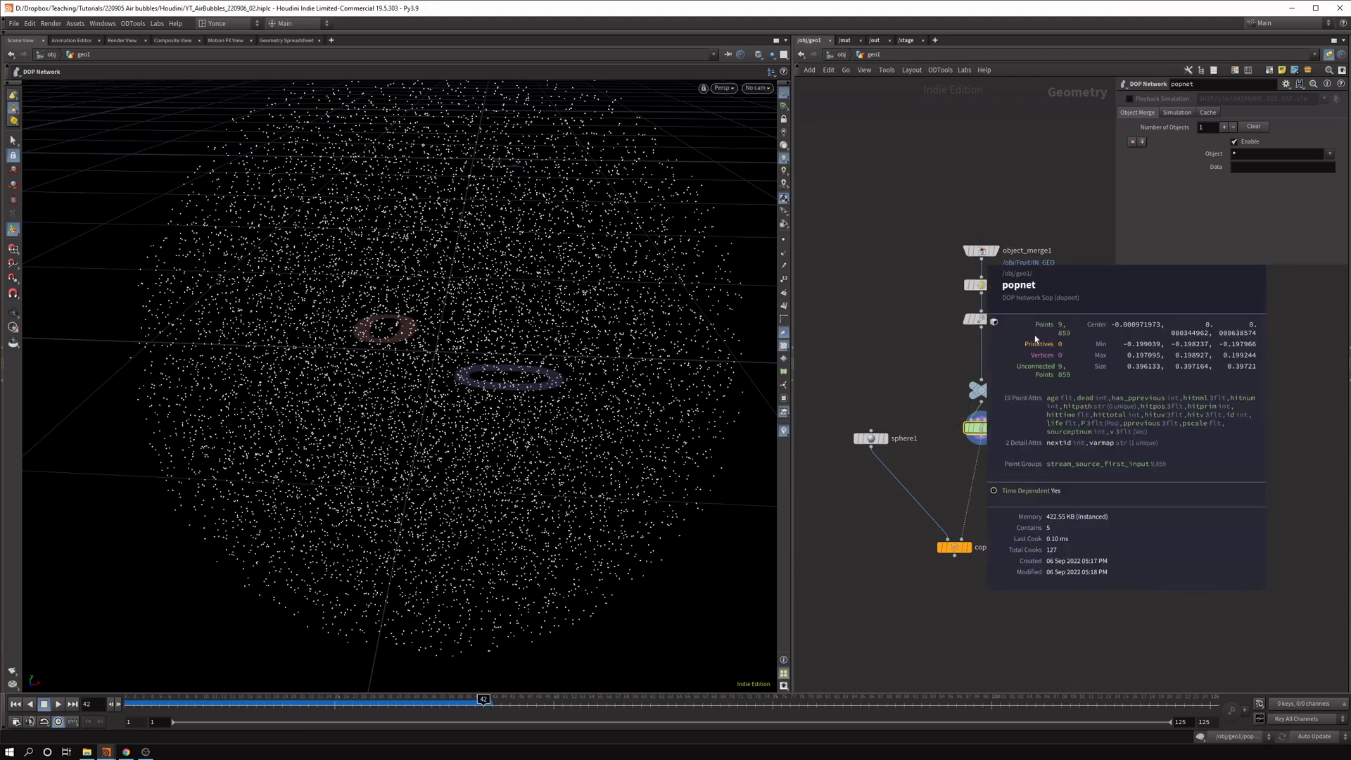
Move object_merge1, pointsfromvolume1 and attribrandomize1 down to sit directly above IN_POP.
{"action": "left_click_drag", "start_coordinate": [975, 168], "coordinate": [1017, 441]}
{"action": "key", "text": "l"}
{"action": "left_click", "coordinate": [899, 421]}
{"action": "left_click", "coordinate": [960, 539]}
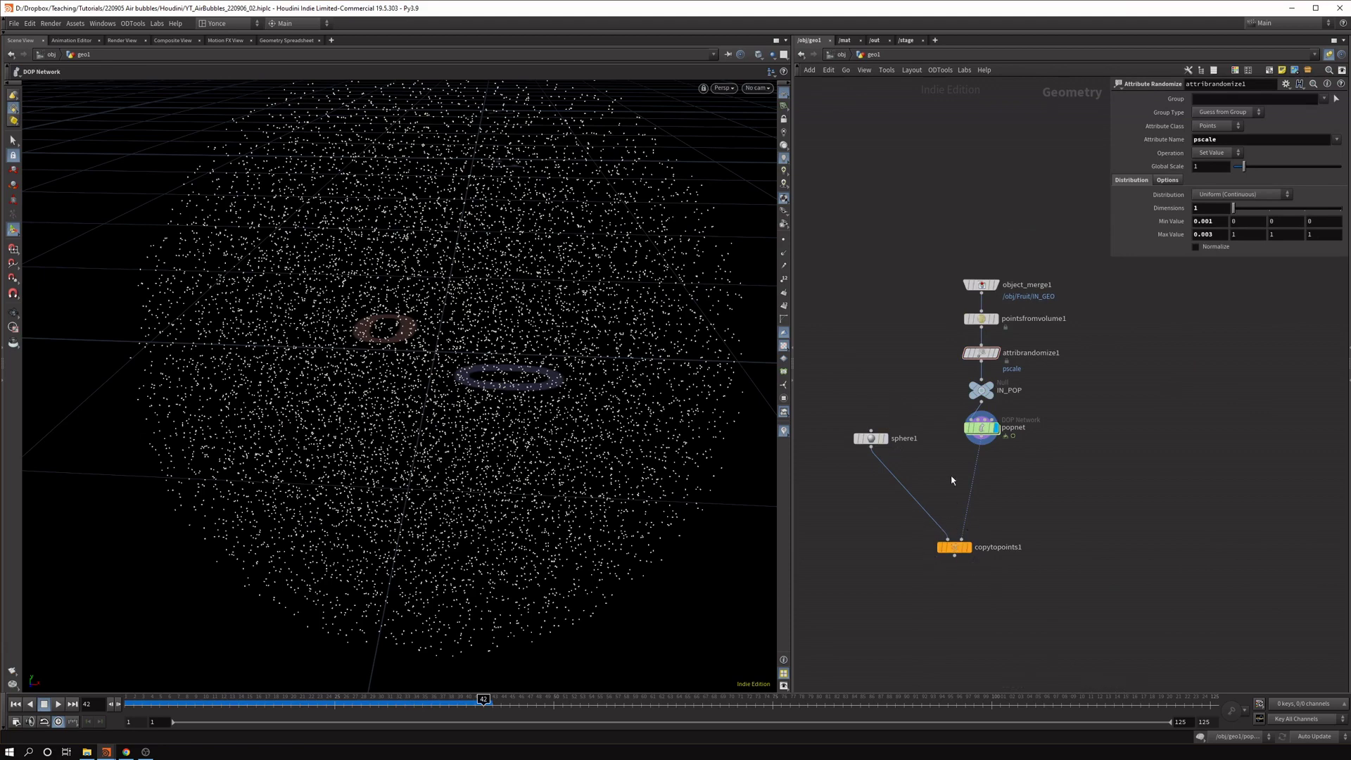
Inside popnet, insert a POP Force node between source_first_input and wire_pops_into_here.
{"action": "double_click", "coordinate": [981, 427]}
{"action": "left_click_drag", "start_coordinate": [992, 378], "coordinate": [993, 345]}
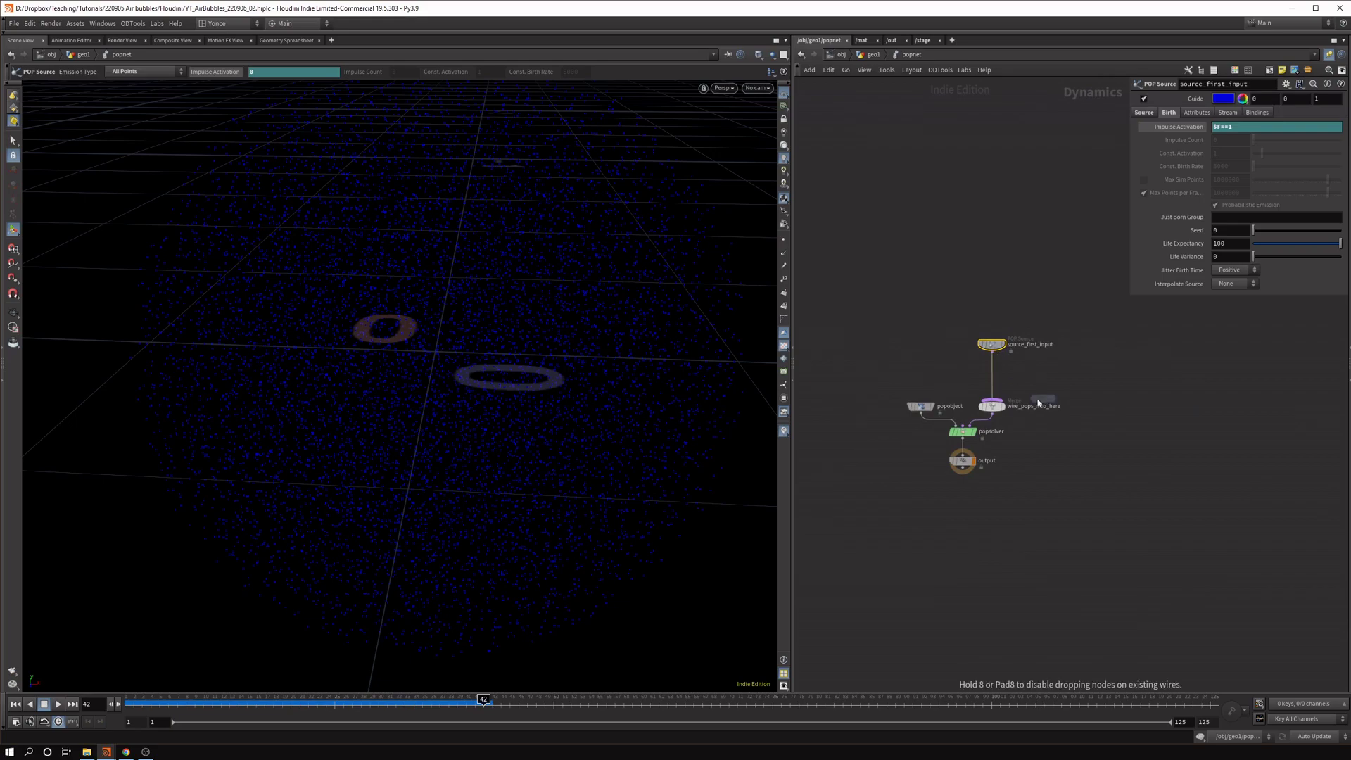
{"action": "left_click", "coordinate": [1034, 409]}
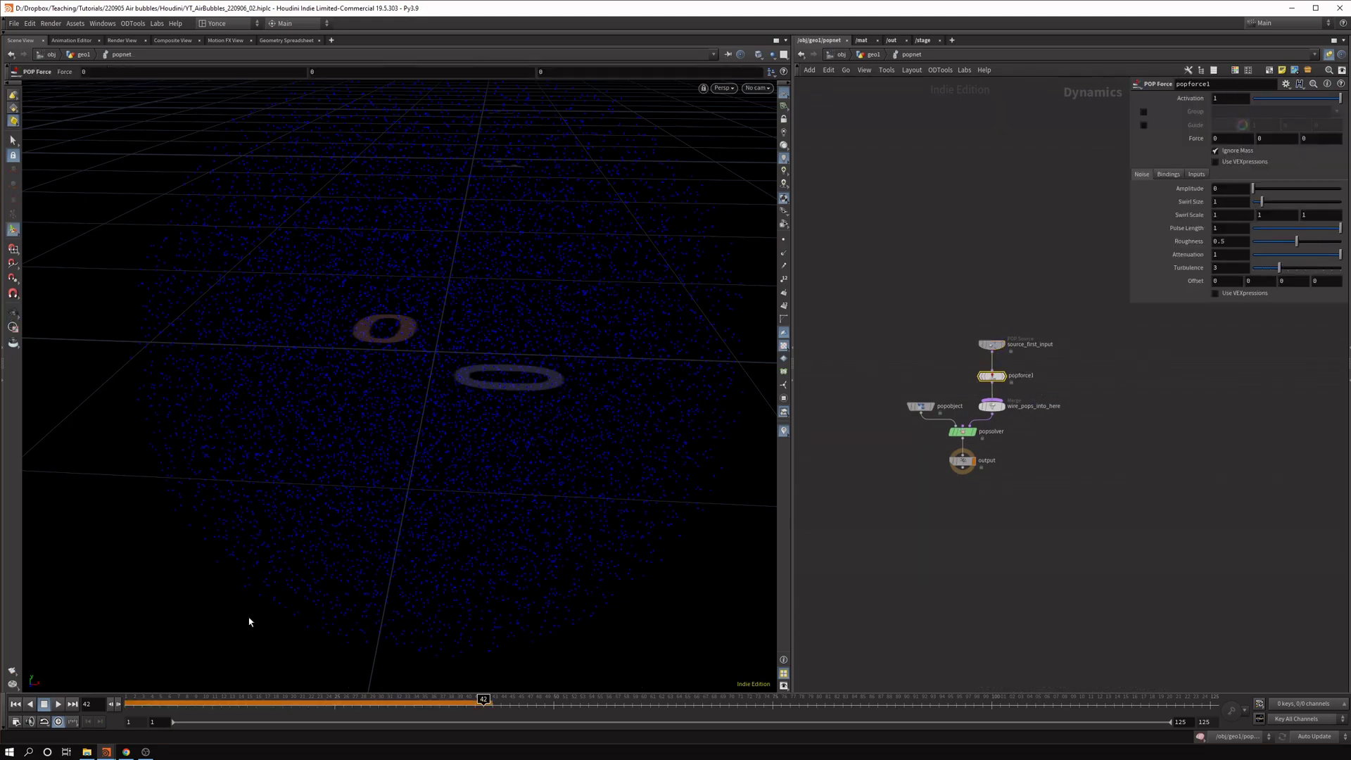
Rewind to the first frame, set the POP Force's Y force to 1 and scrub to preview the motion.
{"action": "key", "text": "ctrl+Up"}
{"action": "left_click_drag", "start_coordinate": [442, 331], "coordinate": [456, 438], "text": "alt"}
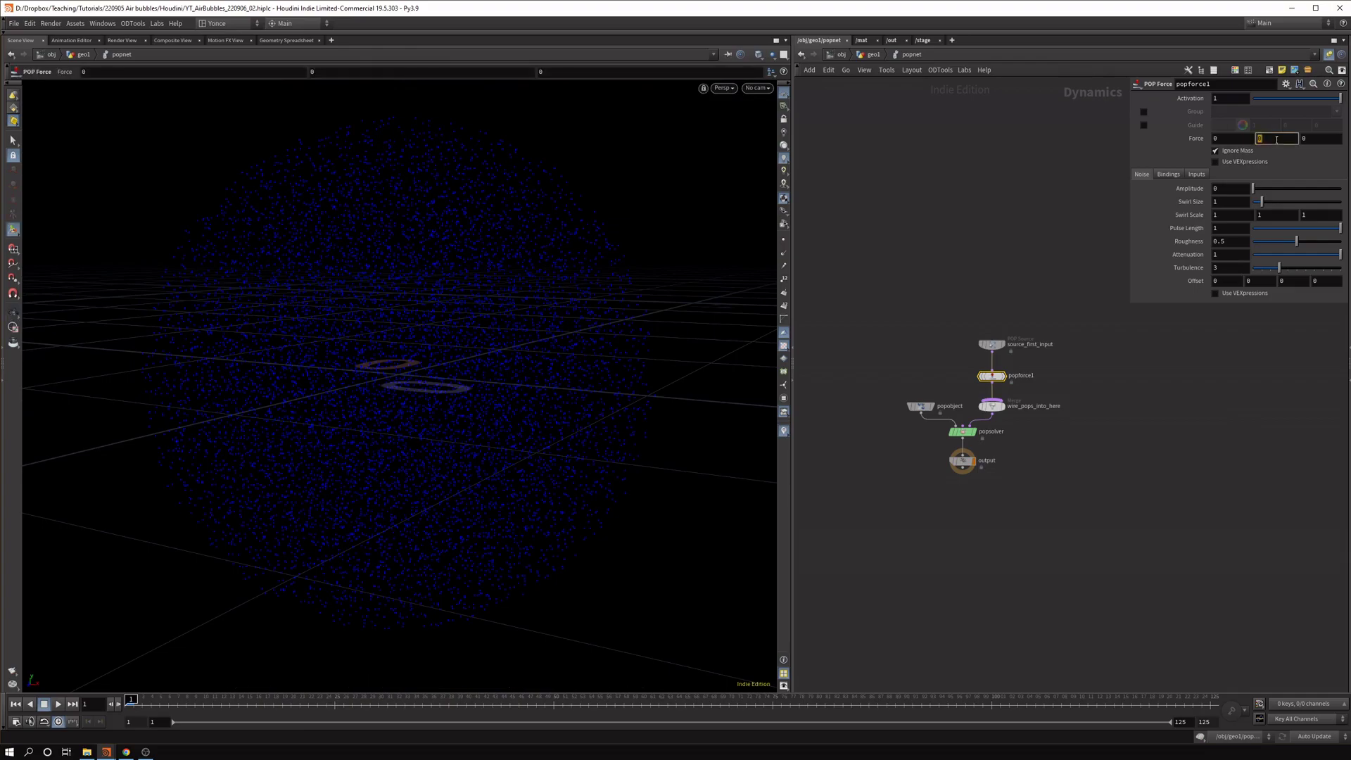
{"action": "type", "text": "1"}
{"action": "left_click", "coordinate": [1228, 189]}
{"action": "left_click_drag", "start_coordinate": [132, 703], "coordinate": [271, 672]}
{"action": "key", "text": "ctrl+Up"}
Turn off the Guide display on the source_first_input POP Source.
{"action": "left_click", "coordinate": [992, 345]}
{"action": "left_click", "coordinate": [1142, 102]}
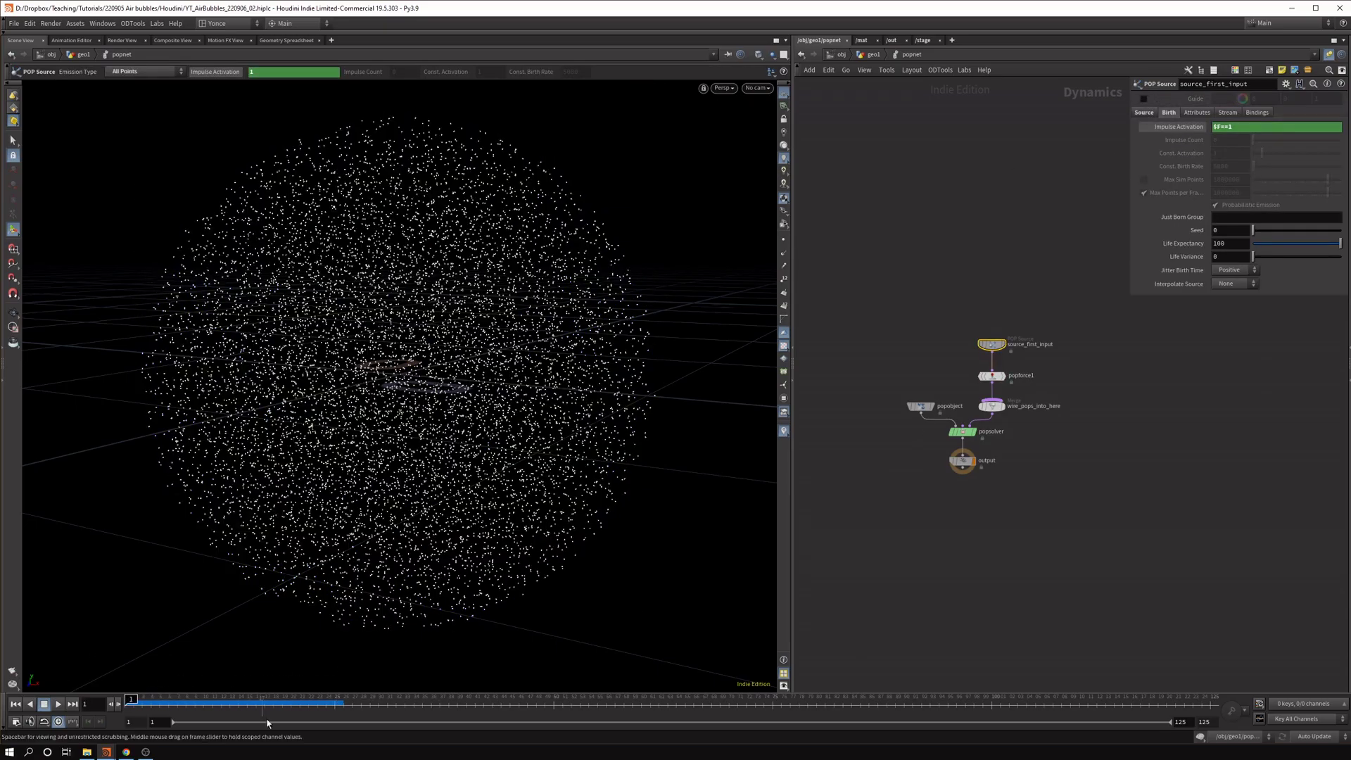
{"action": "mouse_move", "coordinate": [132, 701]}
{"action": "left_mouse_down"}
{"action": "mouse_move", "coordinate": [193, 694]}
{"action": "mouse_move", "coordinate": [131, 700]}
{"action": "left_mouse_up"}
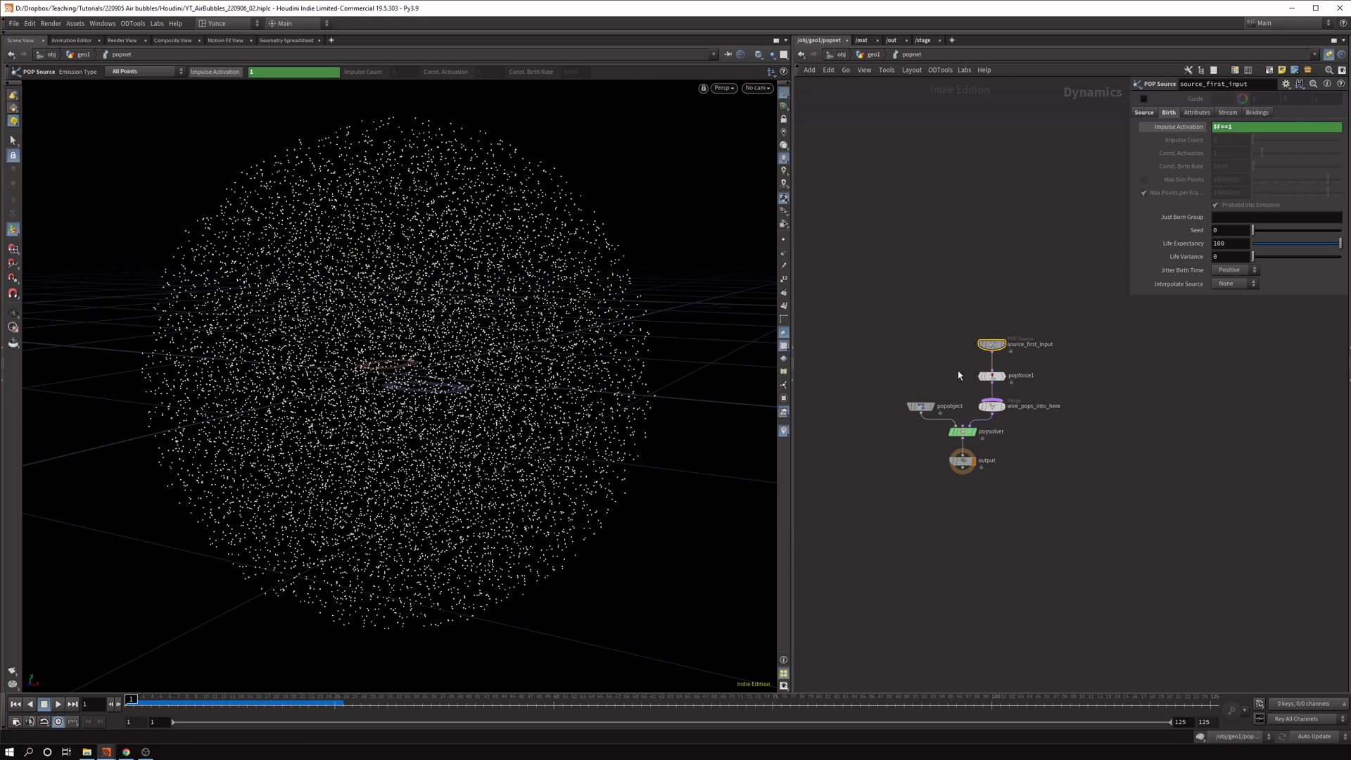
Set the POP Force's noise Amplitude to 0.3 and preview the particle motion on the timeline.
{"action": "left_click", "coordinate": [991, 376]}
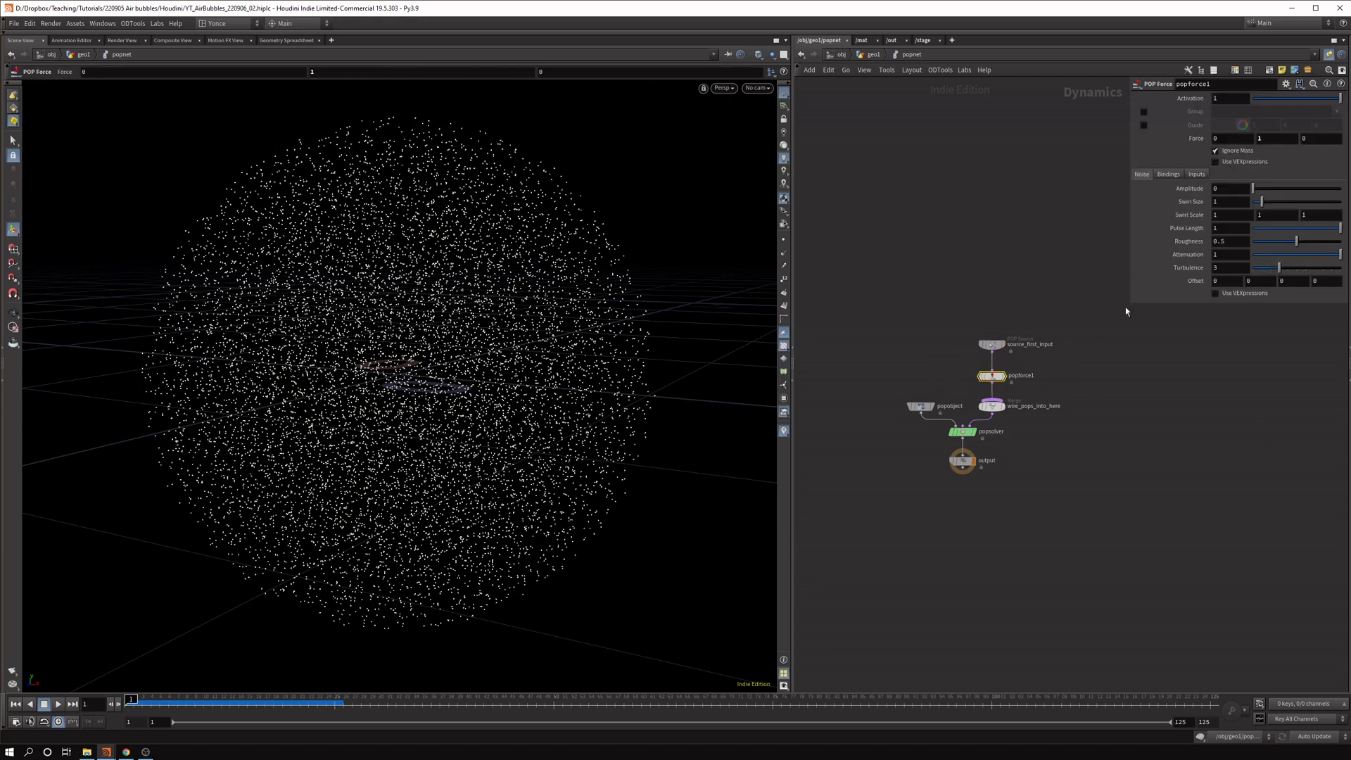
{"action": "left_click", "coordinate": [1231, 191]}
{"action": "type", "text": "0.3"}
{"action": "key", "text": "Return"}
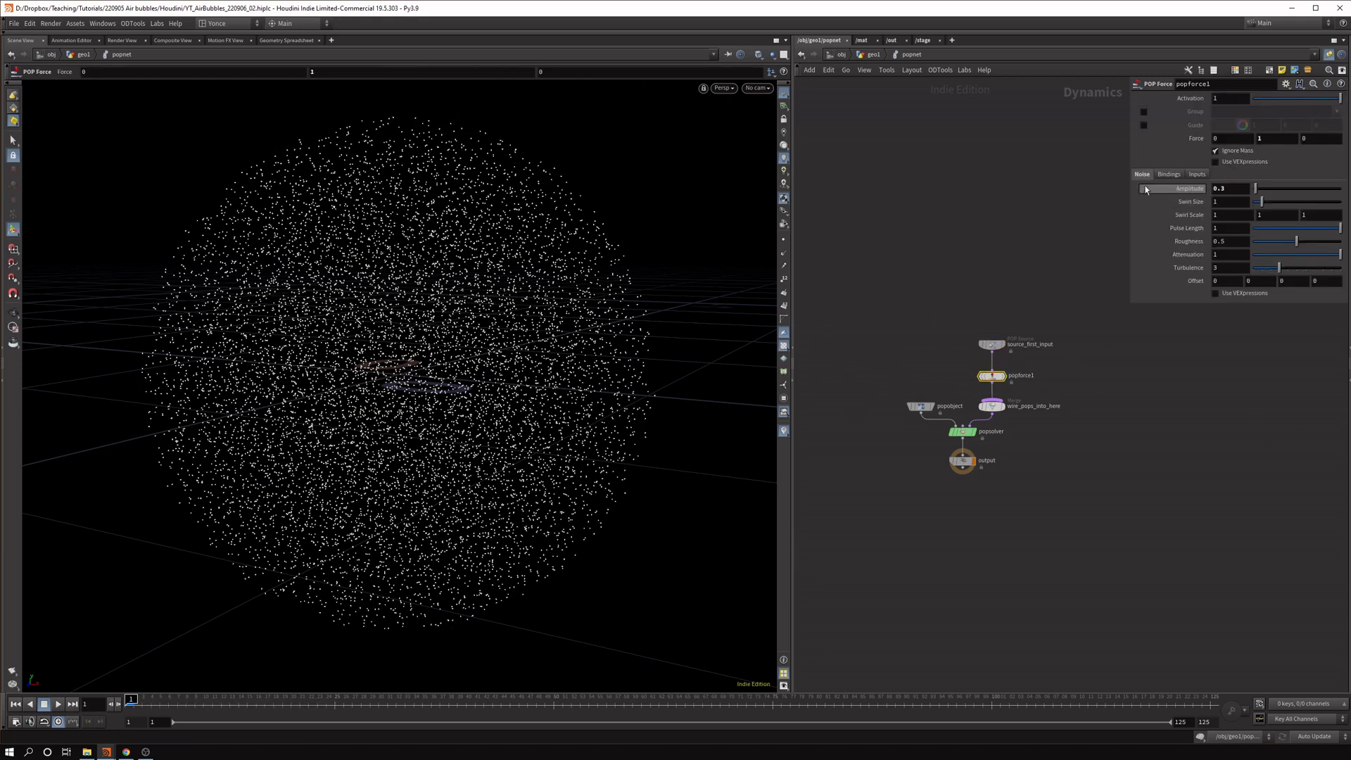
{"action": "left_click_drag", "start_coordinate": [133, 698], "coordinate": [247, 694]}
{"action": "right_click_drag", "start_coordinate": [454, 549], "coordinate": [461, 366], "text": "alt"}
{"action": "middle_click_drag", "start_coordinate": [461, 366], "coordinate": [449, 419], "text": "alt"}
{"action": "left_click_drag", "start_coordinate": [139, 700], "coordinate": [71, 711]}
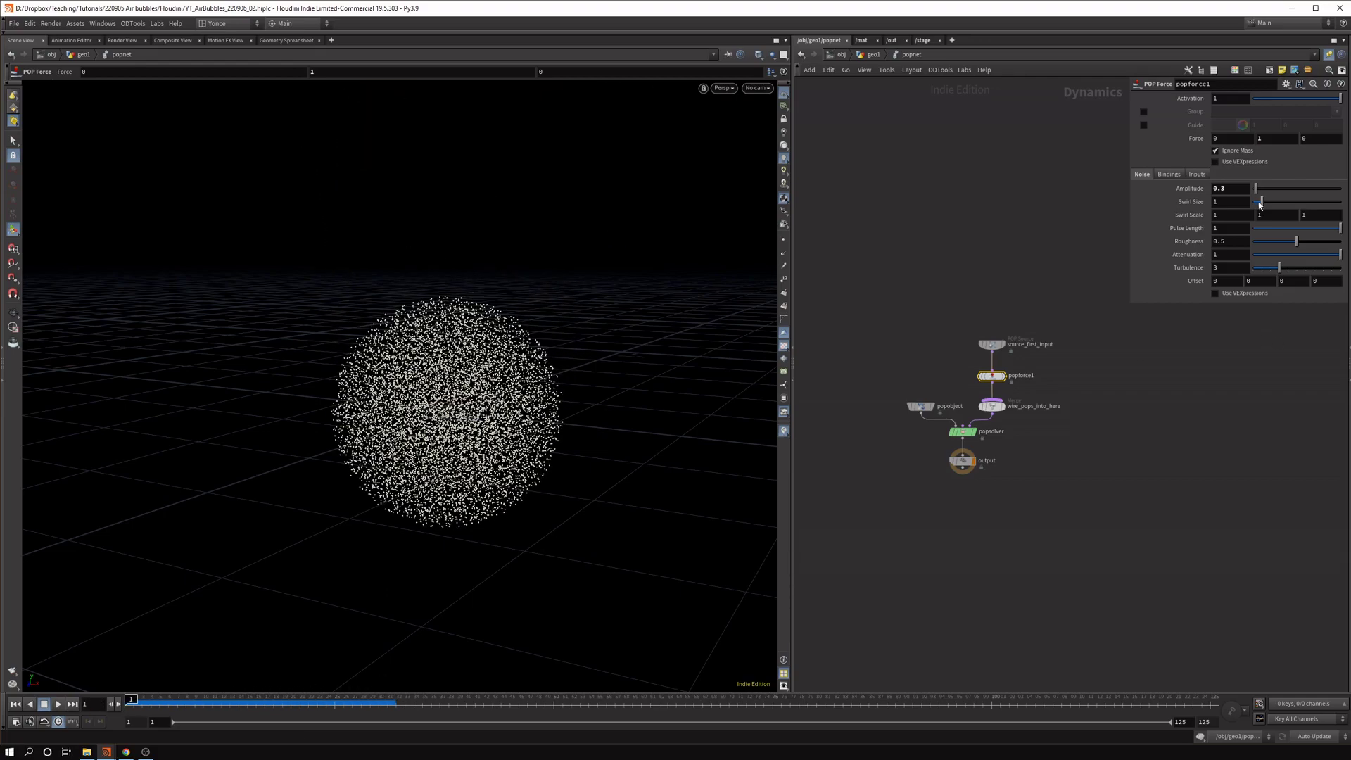
Set the POP Force's Swirl Size to 0.4 and preview the resulting particle motion.
{"action": "middle_click_drag", "start_coordinate": [1230, 202], "coordinate": [1199, 200]}
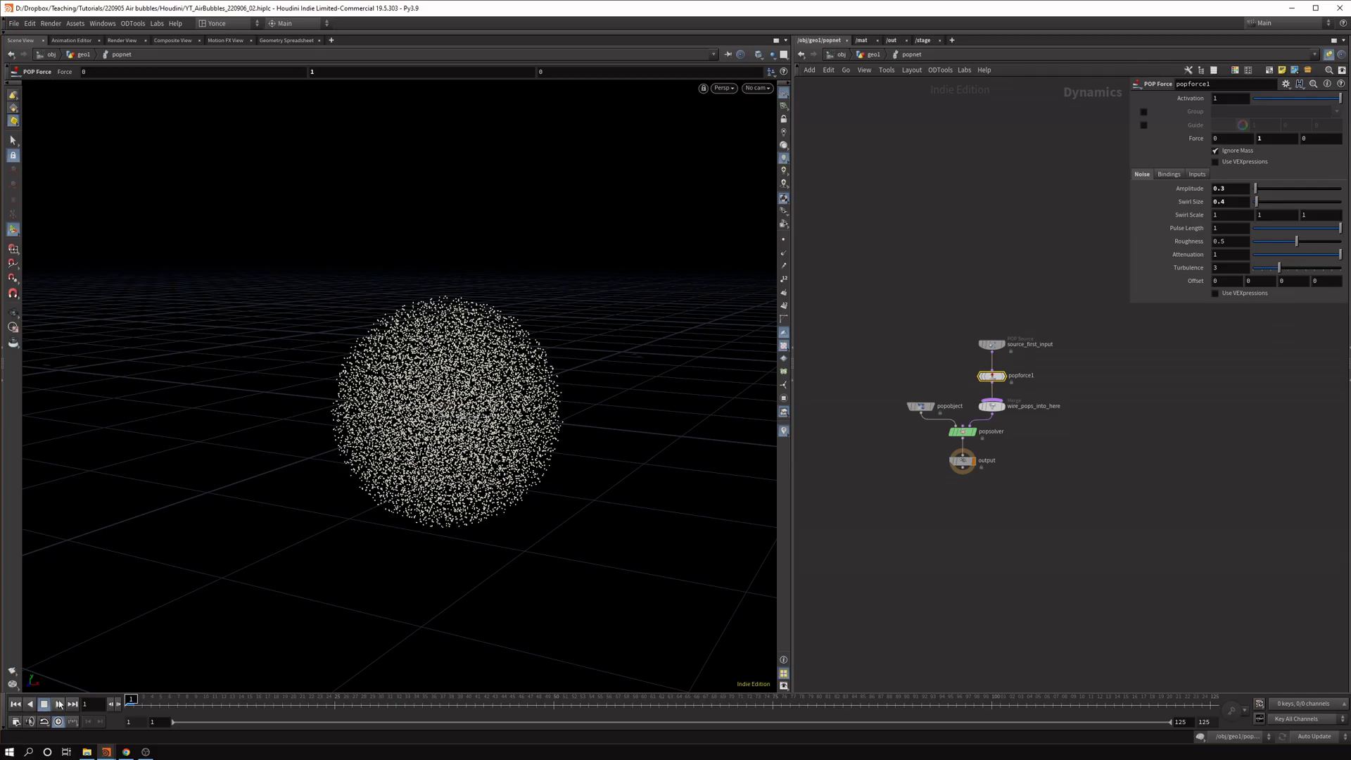
{"action": "left_click_drag", "start_coordinate": [131, 700], "coordinate": [131, 667]}
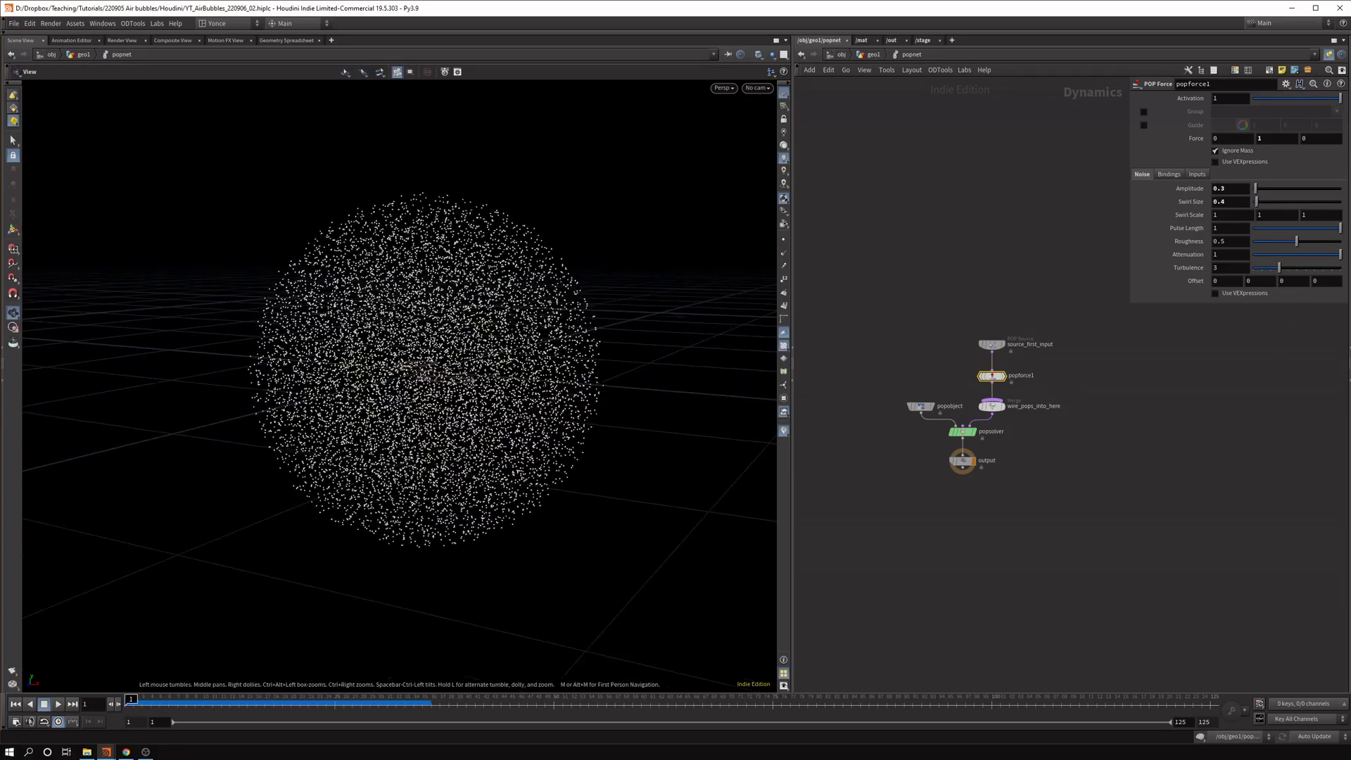
{"action": "middle_click_drag", "start_coordinate": [410, 373], "coordinate": [466, 407], "text": "alt"}
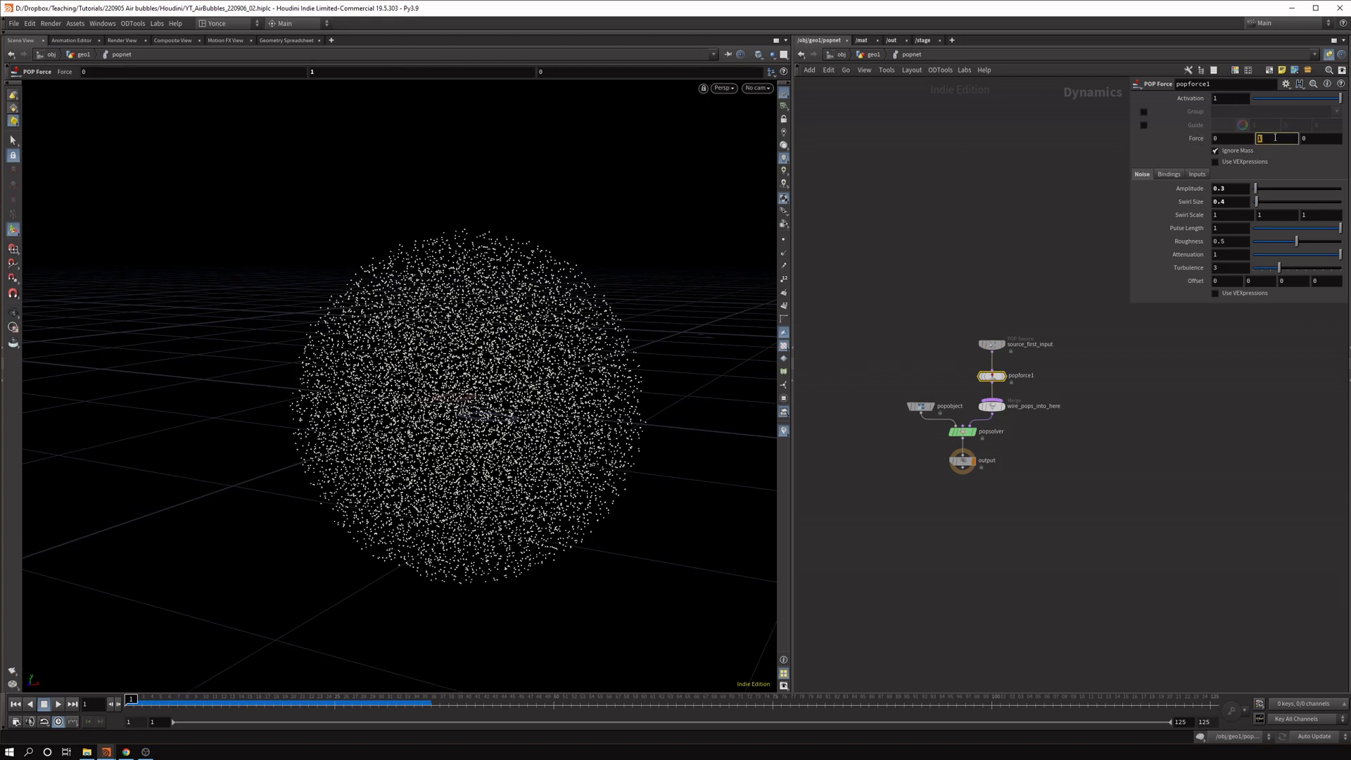
{"action": "left_click", "coordinate": [1207, 607]}
{"action": "middle_click_drag", "start_coordinate": [1147, 540], "coordinate": [1124, 541]}
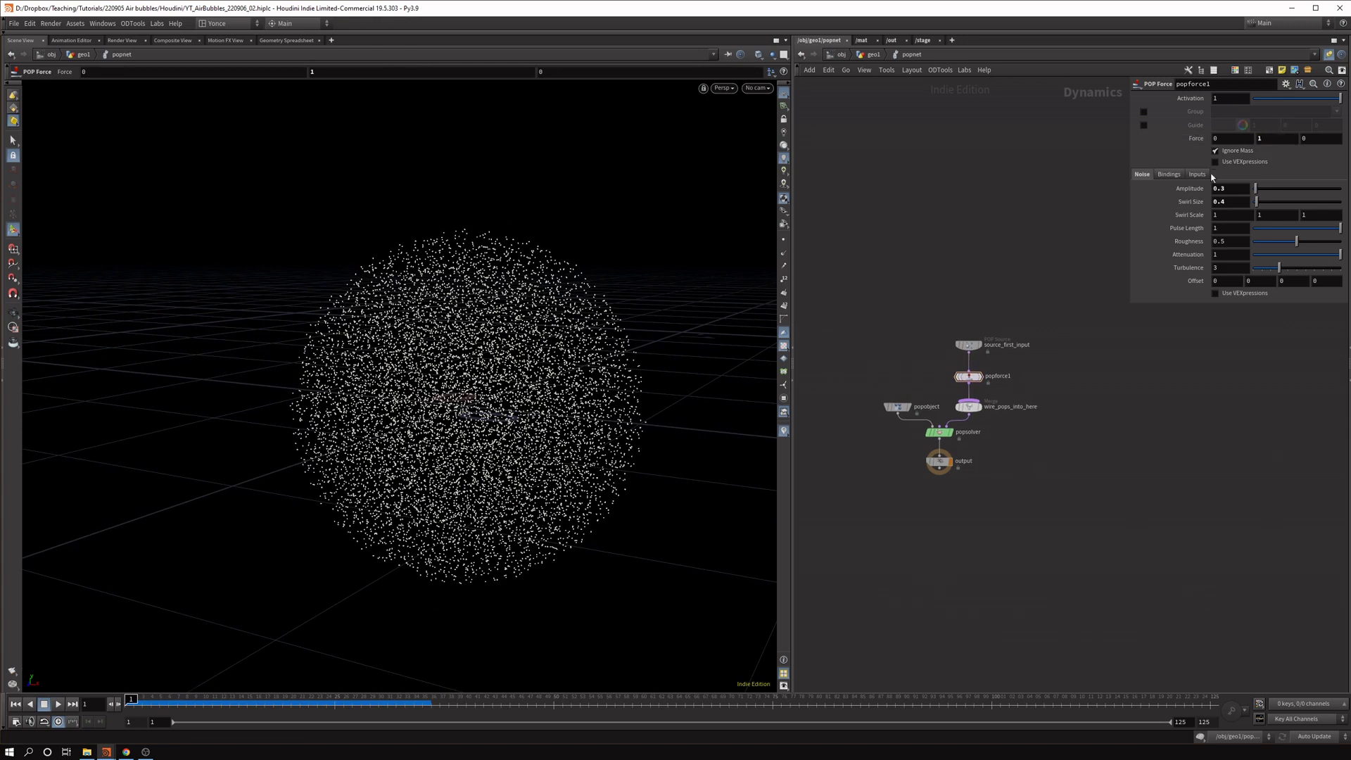
Display the POP Force's Guide, examine the force directions around the particle sphere, and turn the guide off again.
{"action": "left_click", "coordinate": [1144, 125]}
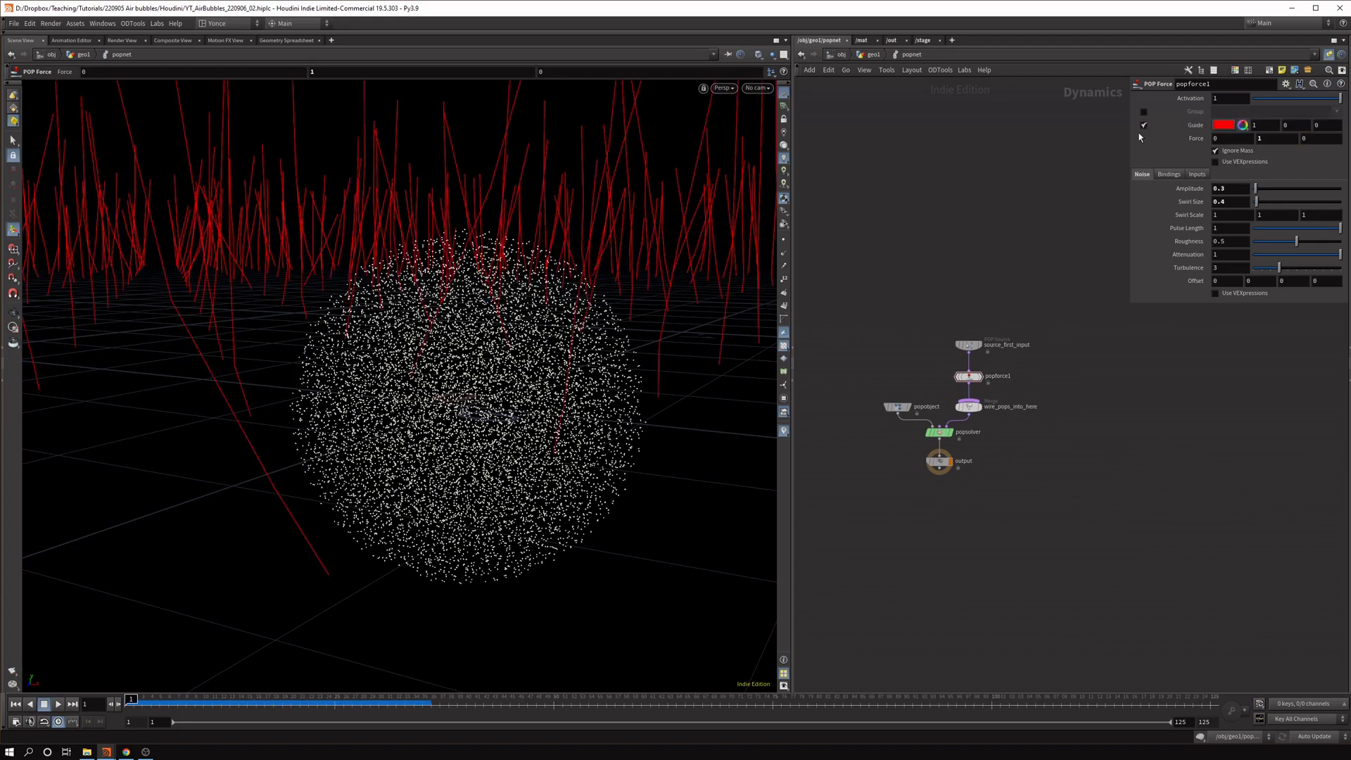
{"action": "left_click", "coordinate": [1144, 127]}
{"action": "left_click", "coordinate": [1144, 126]}
{"action": "right_click_drag", "start_coordinate": [331, 458], "coordinate": [211, 422], "text": "alt"}
{"action": "left_click_drag", "start_coordinate": [309, 317], "coordinate": [383, 305], "text": "alt"}
{"action": "right_click_drag", "start_coordinate": [383, 305], "coordinate": [429, 296]}
{"action": "middle_click_drag", "start_coordinate": [441, 277], "coordinate": [446, 419]}
{"action": "right_click_drag", "start_coordinate": [446, 420], "coordinate": [423, 199]}
{"action": "right_click_drag", "start_coordinate": [211, 394], "coordinate": [335, 374], "text": "alt"}
{"action": "middle_click_drag", "start_coordinate": [335, 374], "coordinate": [306, 434], "text": "alt"}
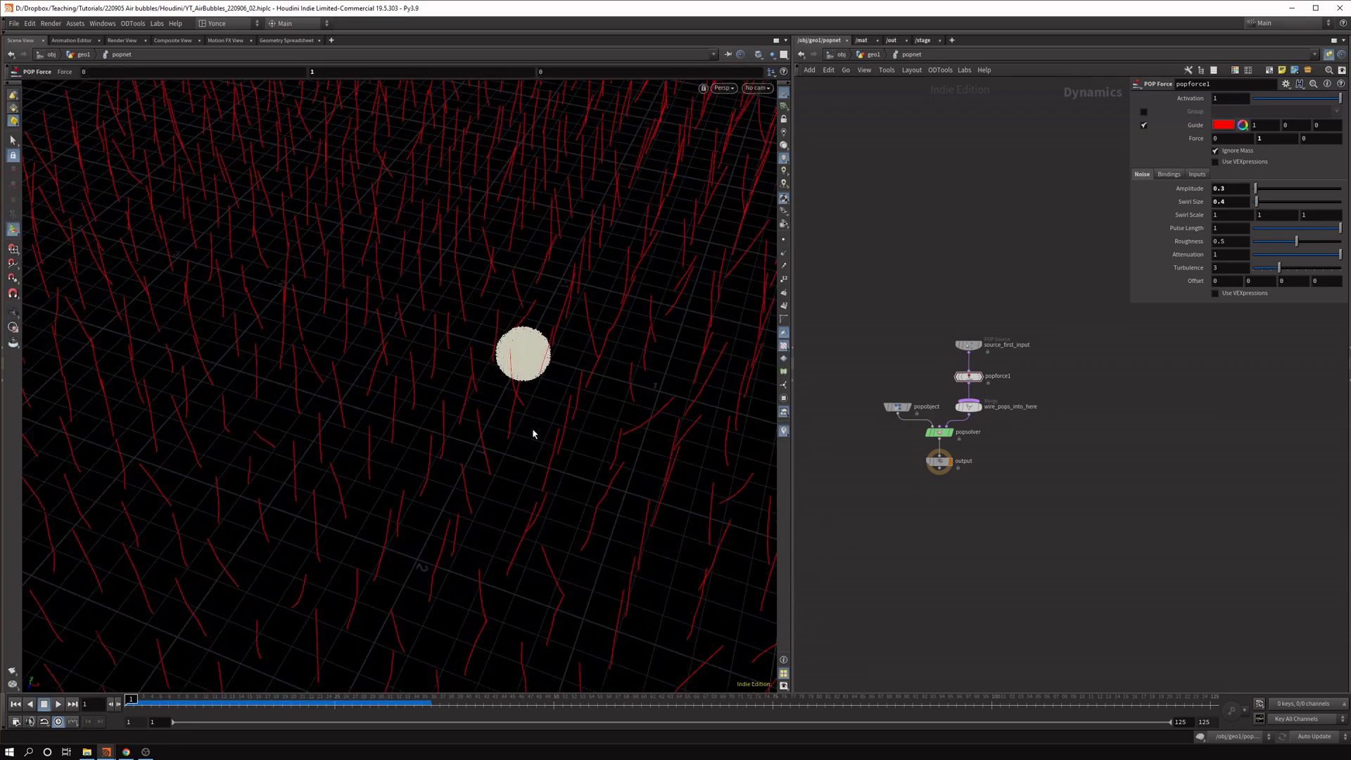
{"action": "left_click", "coordinate": [1144, 126]}
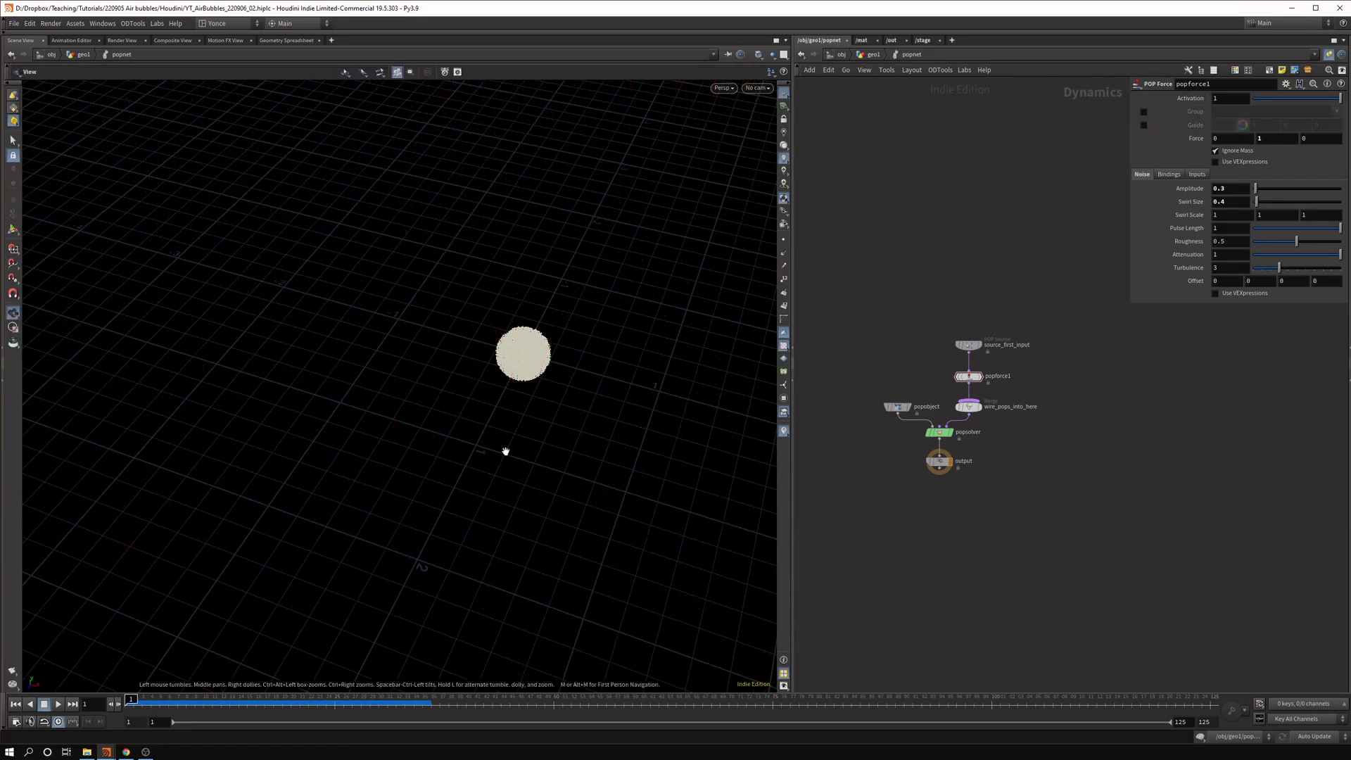
Save the scene with the particle sphere framed closely in the viewport.
{"action": "right_click_drag", "start_coordinate": [506, 460], "coordinate": [532, 123], "text": "alt"}
{"action": "middle_click_drag", "start_coordinate": [532, 276], "coordinate": [505, 461], "text": "alt"}
{"action": "right_click_drag", "start_coordinate": [505, 493], "coordinate": [568, 477], "text": "alt"}
{"action": "right_click_drag", "start_coordinate": [563, 381], "coordinate": [425, 558], "text": "alt"}
{"action": "middle_click_drag", "start_coordinate": [582, 345], "coordinate": [513, 407], "text": "alt"}
{"action": "right_click_drag", "start_coordinate": [512, 408], "coordinate": [501, 542], "text": "alt"}
{"action": "middle_click_drag", "start_coordinate": [528, 334], "coordinate": [479, 264], "text": "alt"}
{"action": "right_click_drag", "start_coordinate": [479, 264], "coordinate": [467, 322], "text": "alt"}
{"action": "middle_click_drag", "start_coordinate": [467, 322], "coordinate": [377, 359], "text": "alt"}
{"action": "left_click_drag", "start_coordinate": [377, 359], "coordinate": [374, 341], "text": "alt"}
{"action": "middle_click_drag", "start_coordinate": [1085, 565], "coordinate": [1128, 568]}
{"action": "key", "text": "ctrl+s"}
Add a Static Solver node beside the POP solver and move the output node down to make room below the solver.
{"action": "key", "text": "Tab"}
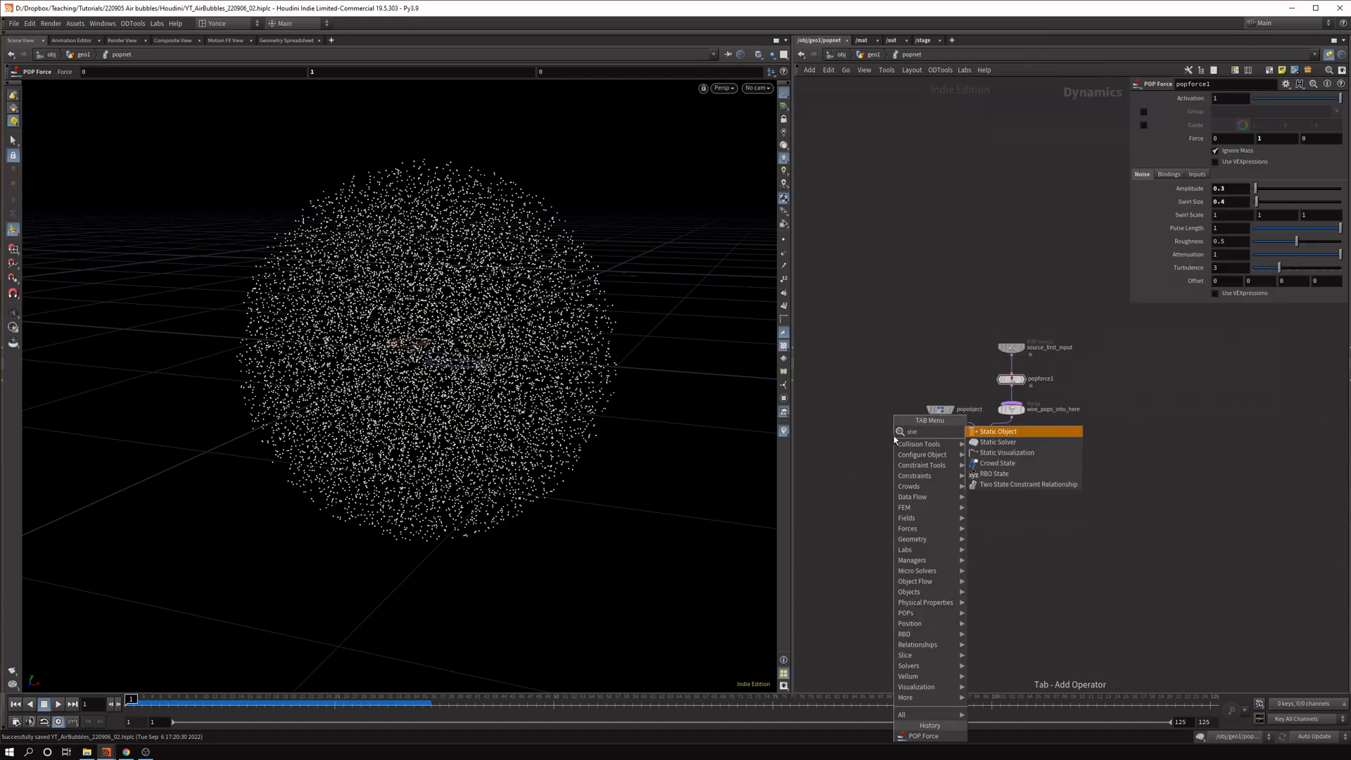
{"action": "key", "text": "Return"}
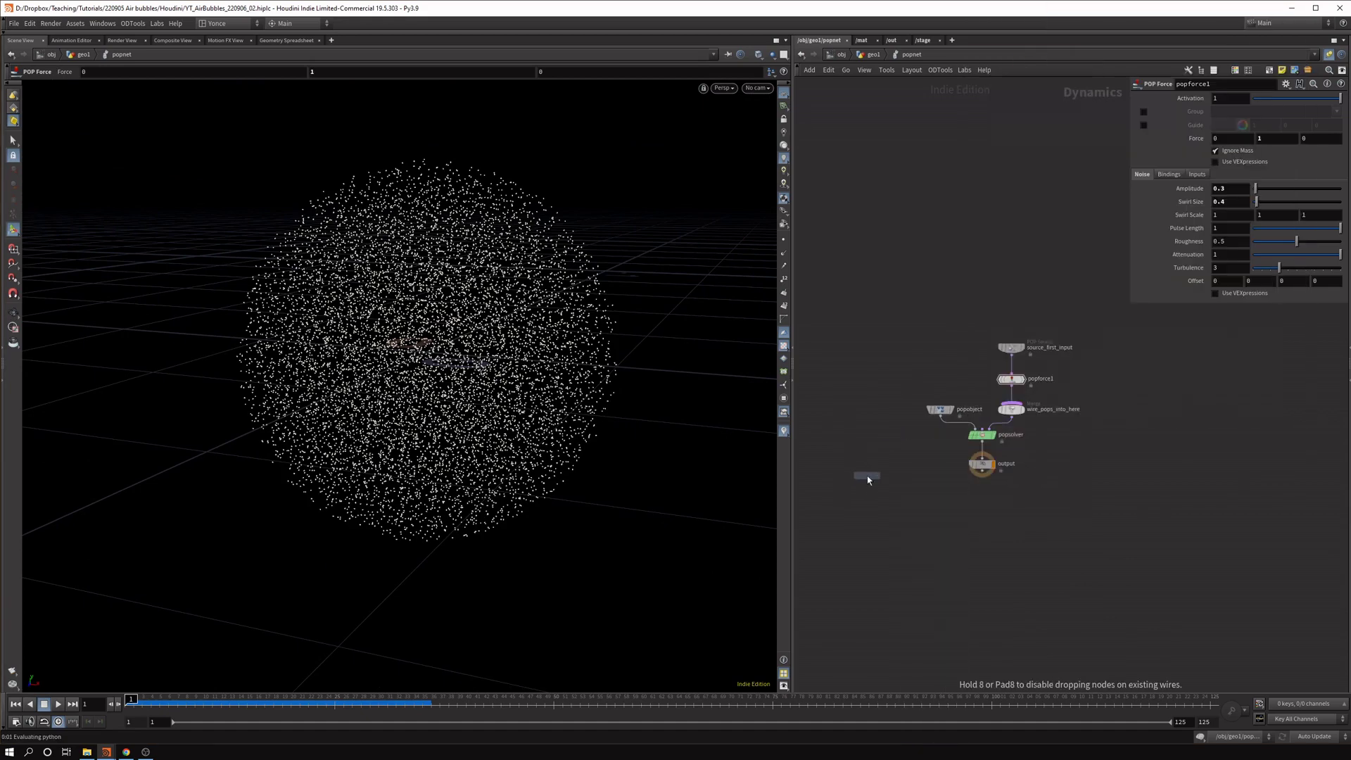
{"action": "left_click", "coordinate": [898, 473]}
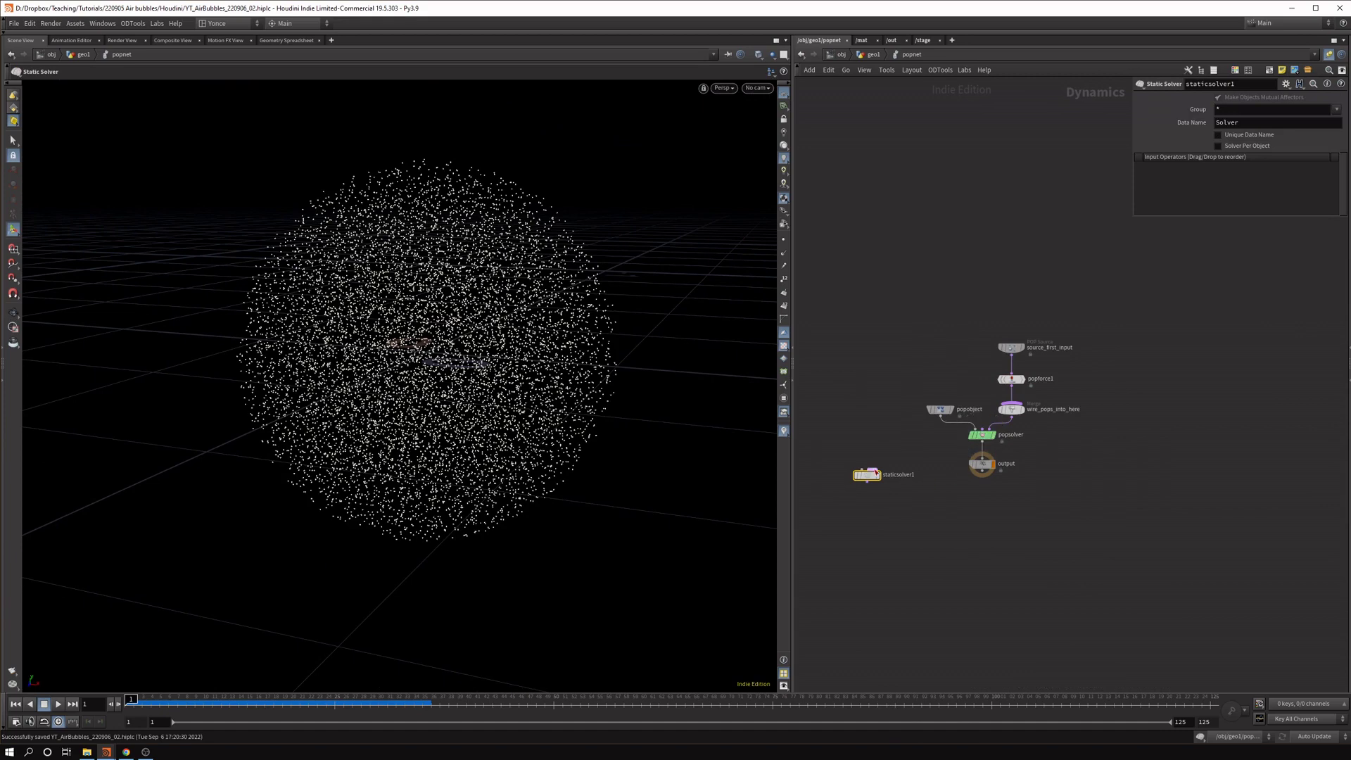
{"action": "left_click_drag", "start_coordinate": [867, 475], "coordinate": [984, 504]}
{"action": "left_click_drag", "start_coordinate": [929, 449], "coordinate": [927, 466]}
Add a Static Object node and place it just above the static solver.
{"action": "key", "text": "Tab"}
{"action": "type", "text": "static"}
{"action": "key", "text": "Return"}
{"action": "left_click", "coordinate": [901, 438]}
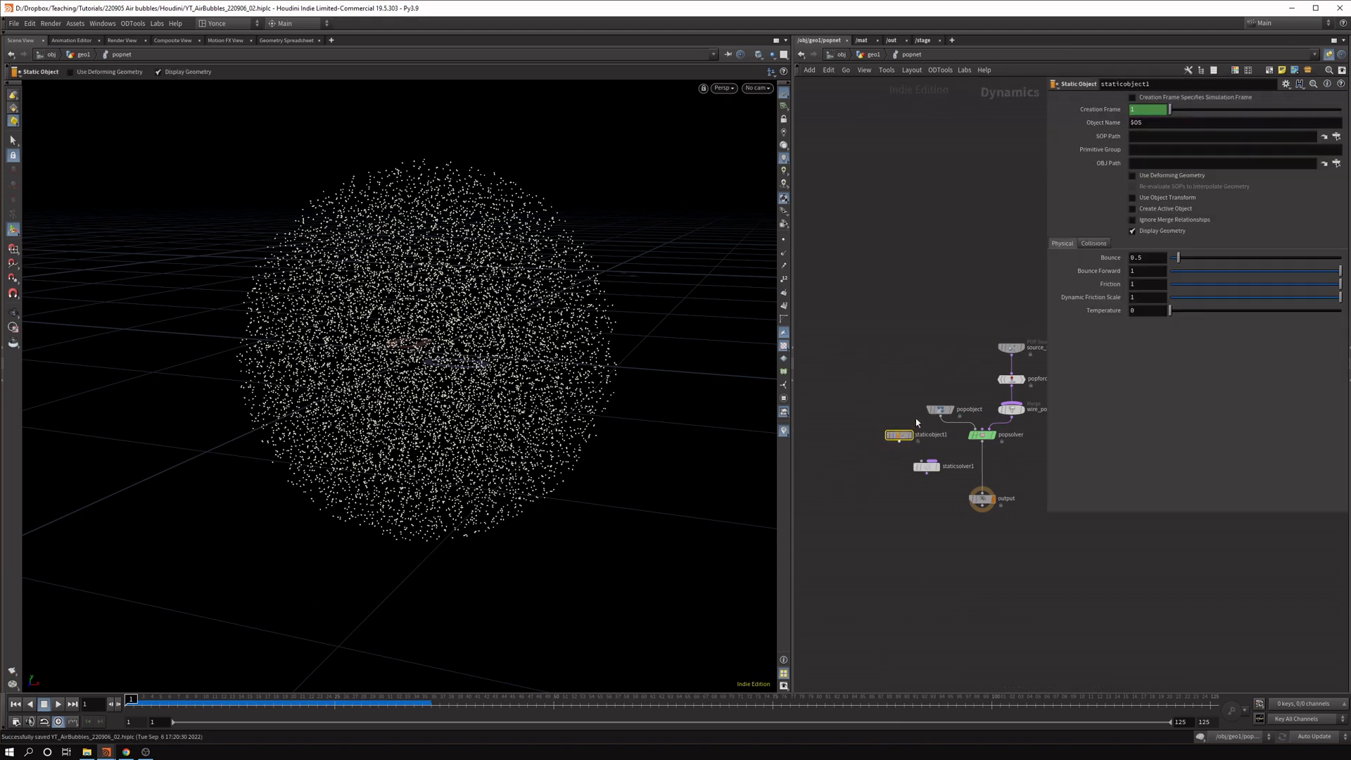
{"action": "left_click_drag", "start_coordinate": [903, 437], "coordinate": [911, 438]}
Insert a Merge node between popsolver and output, wiring the static object through the static solver into the merge.
{"action": "key", "text": "Tab"}
{"action": "type", "text": "merge"}
{"action": "key", "text": "Return"}
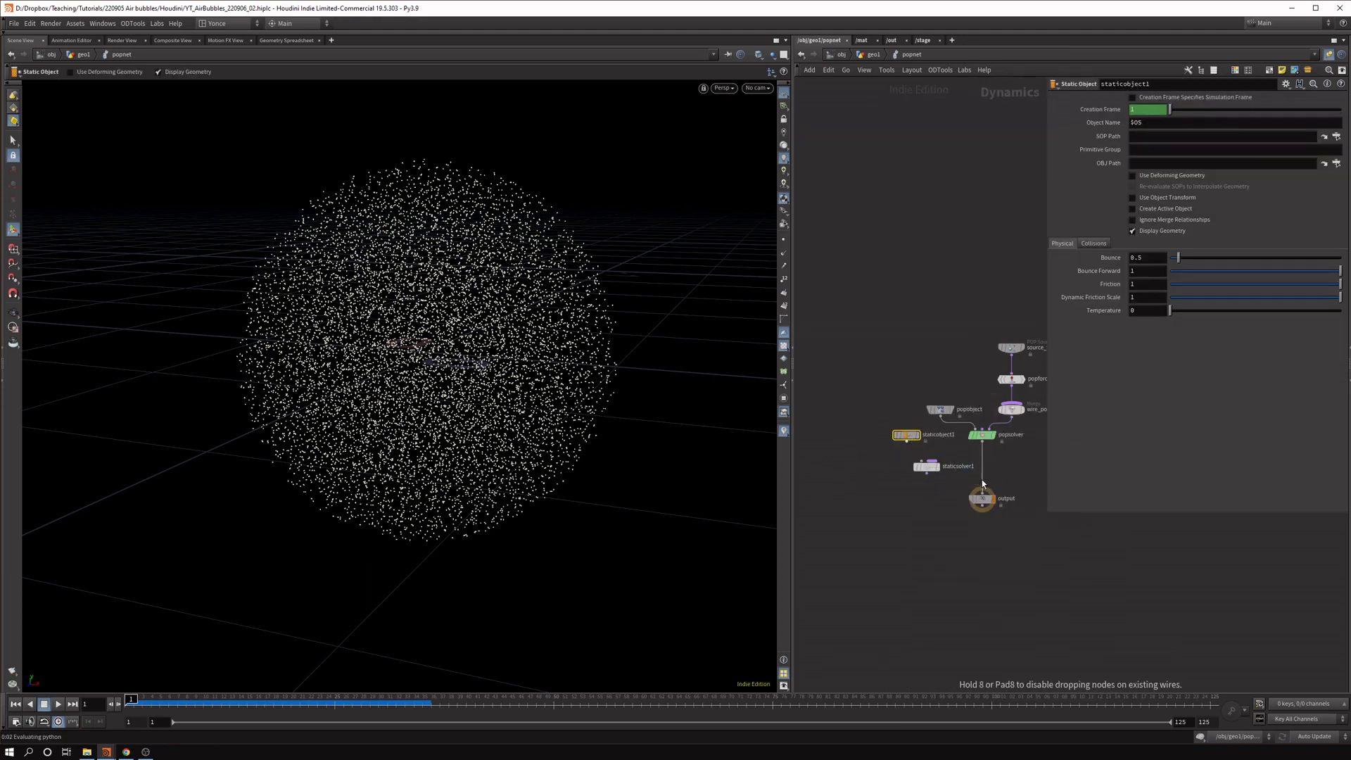
{"action": "left_click", "coordinate": [984, 484]}
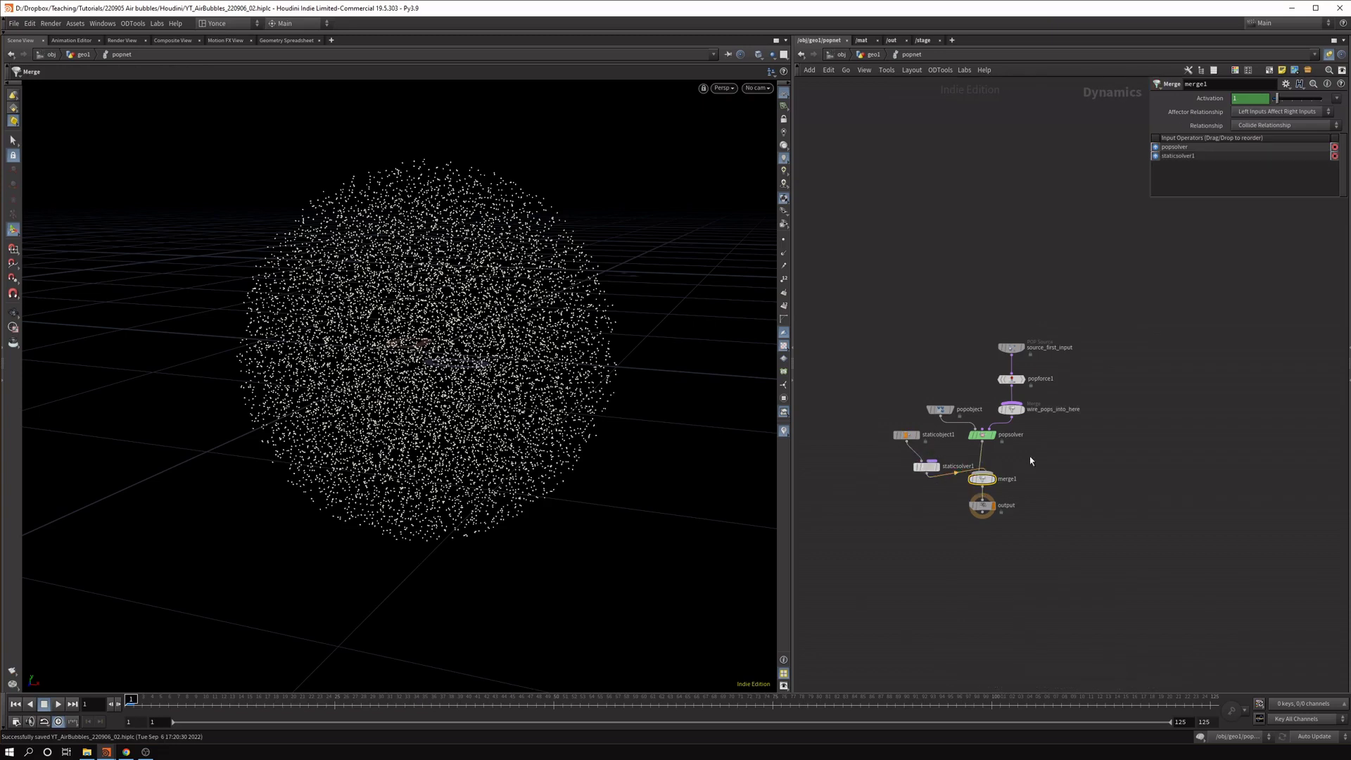
{"action": "scroll", "coordinate": [988, 461], "scroll_direction": "up", "scroll_amount": 3}
{"action": "left_click", "coordinate": [891, 467]}
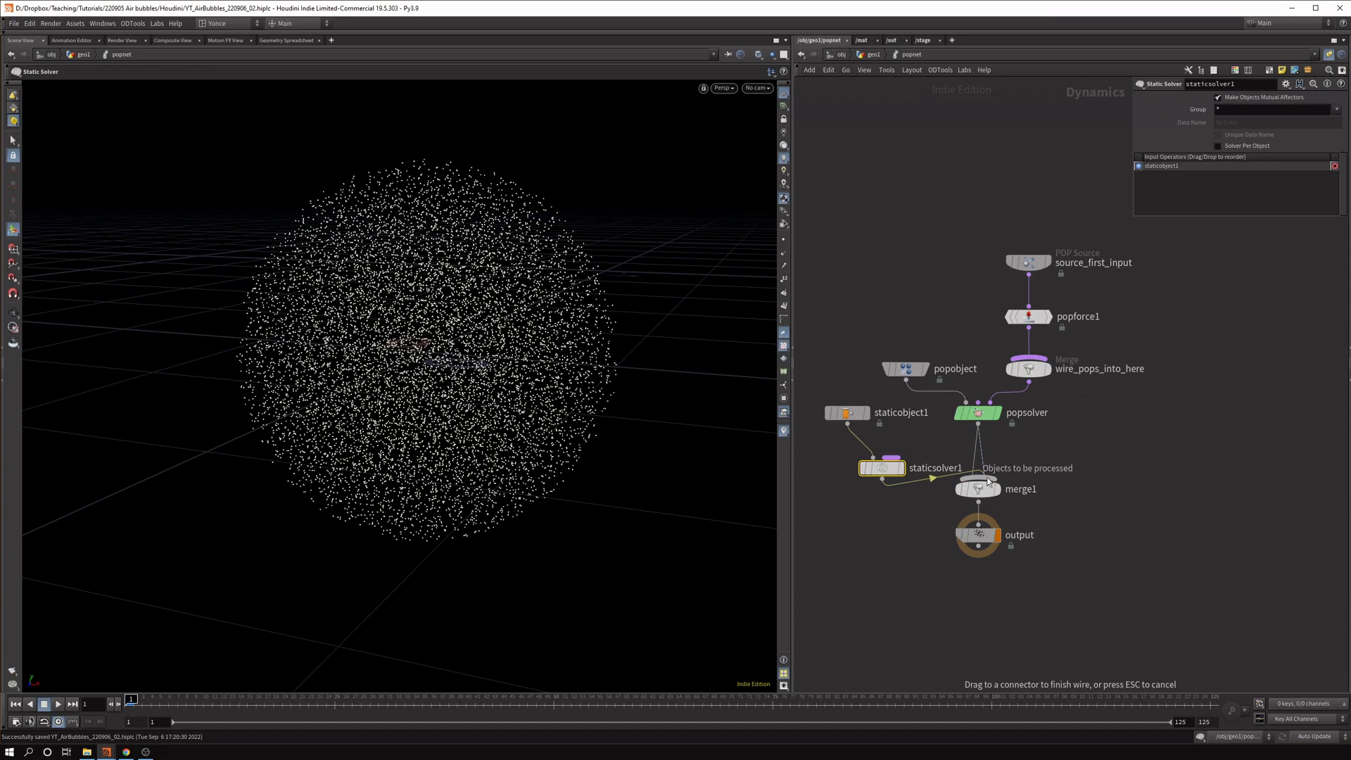
Align the static object with its solver, and straighten the POP node chain into a vertical column.
{"action": "left_click_drag", "start_coordinate": [809, 385], "coordinate": [855, 450]}
{"action": "key", "text": "a"}
{"action": "middle_click", "coordinate": [978, 414]}
{"action": "scroll", "coordinate": [845, 493], "scroll_direction": "down", "scroll_amount": 5}
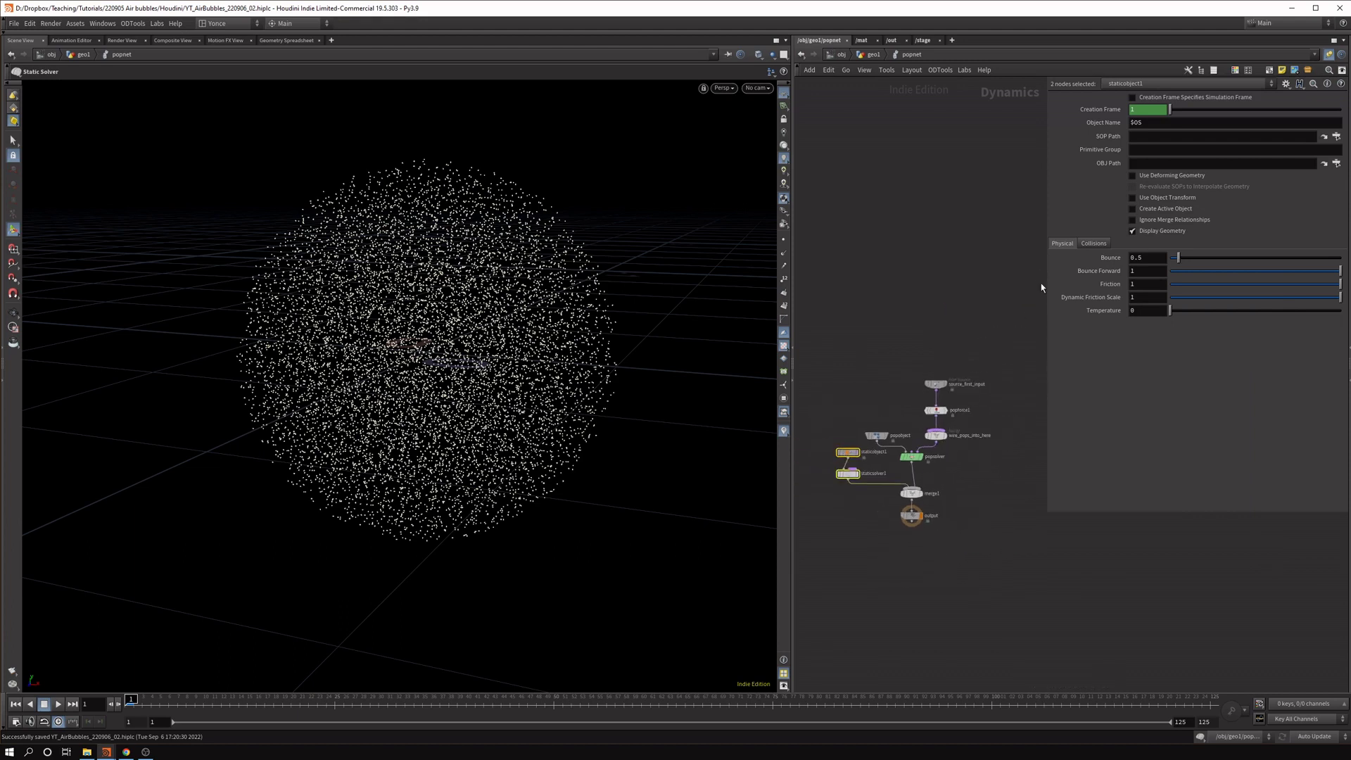
{"action": "left_click_drag", "start_coordinate": [983, 326], "coordinate": [923, 467]}
{"action": "key", "text": "a"}
Space out the static object pair and the POP nodes so the DOP network reads clearly.
{"action": "scroll", "coordinate": [804, 434], "scroll_direction": "up", "scroll_amount": 2}
{"action": "middle_click_drag", "start_coordinate": [804, 433], "coordinate": [829, 377]}
{"action": "scroll", "coordinate": [829, 378], "scroll_direction": "up", "scroll_amount": 1}
{"action": "scroll", "coordinate": [829, 377], "scroll_direction": "up", "scroll_amount": 1}
{"action": "left_click_drag", "start_coordinate": [846, 355], "coordinate": [917, 475]}
{"action": "left_click_drag", "start_coordinate": [916, 446], "coordinate": [871, 442]}
{"action": "middle_click_drag", "start_coordinate": [1032, 327], "coordinate": [993, 324]}
{"action": "left_click_drag", "start_coordinate": [942, 368], "coordinate": [919, 396]}
{"action": "middle_click_drag", "start_coordinate": [890, 499], "coordinate": [967, 428]}
Move the static object and static solver together, farther away from the popobject node.
{"action": "left_click", "coordinate": [864, 439]}
{"action": "left_click", "coordinate": [944, 328]}
{"action": "scroll", "coordinate": [891, 195], "scroll_direction": "down", "scroll_amount": 1}
{"action": "middle_click_drag", "start_coordinate": [891, 194], "coordinate": [870, 252]}
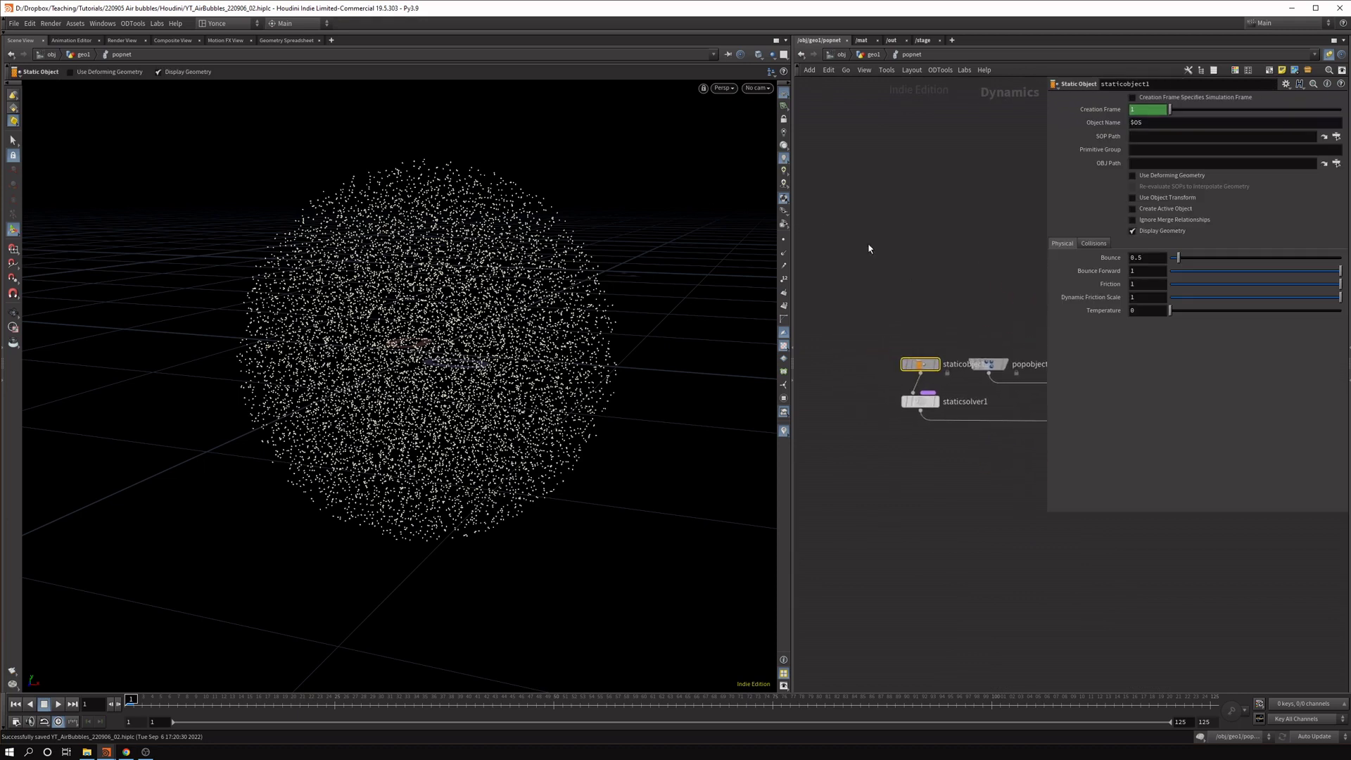
{"action": "left_click_drag", "start_coordinate": [901, 394], "coordinate": [931, 410]}
{"action": "left_click_drag", "start_coordinate": [926, 360], "coordinate": [877, 360]}
Set the static object's SOP Path to /obj/Fruit/OUT_FRUIT and save the scene.
{"action": "left_click", "coordinate": [873, 364]}
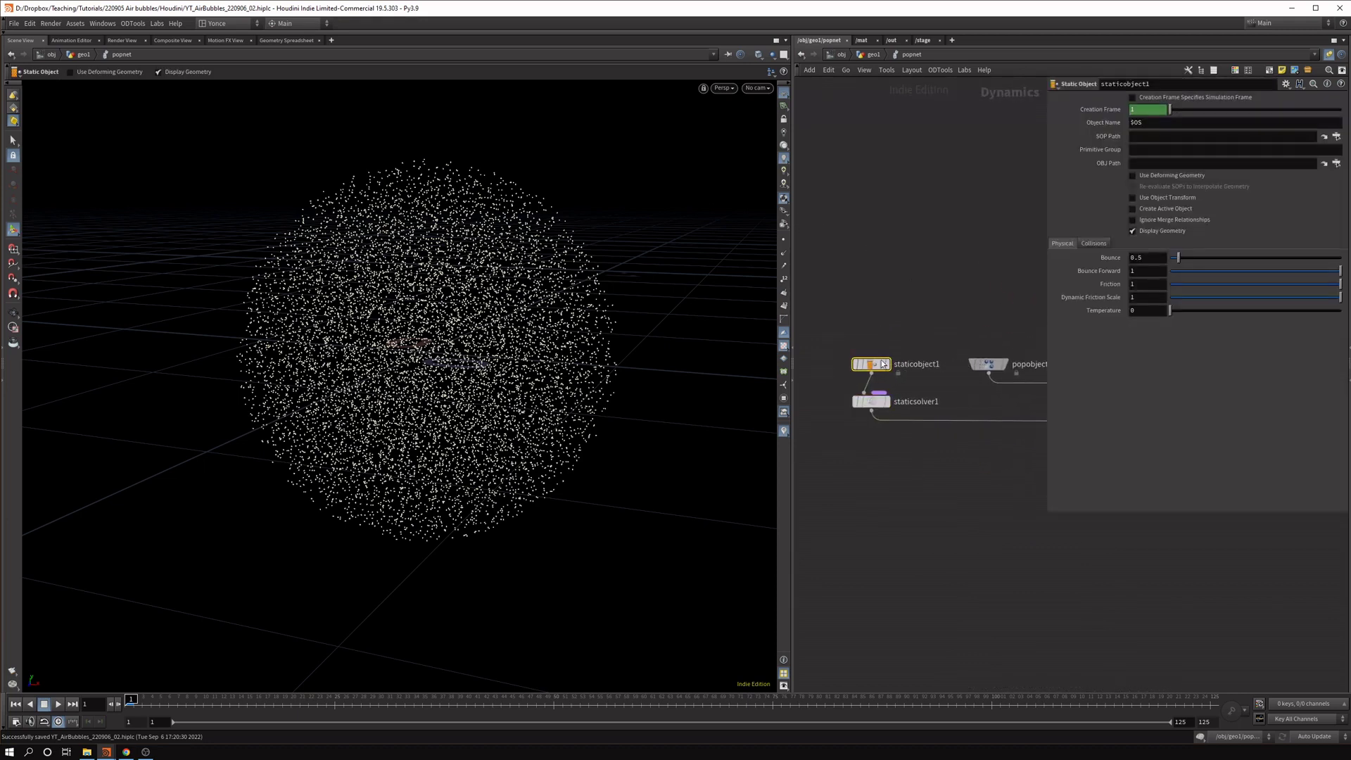
{"action": "left_click", "coordinate": [1336, 136]}
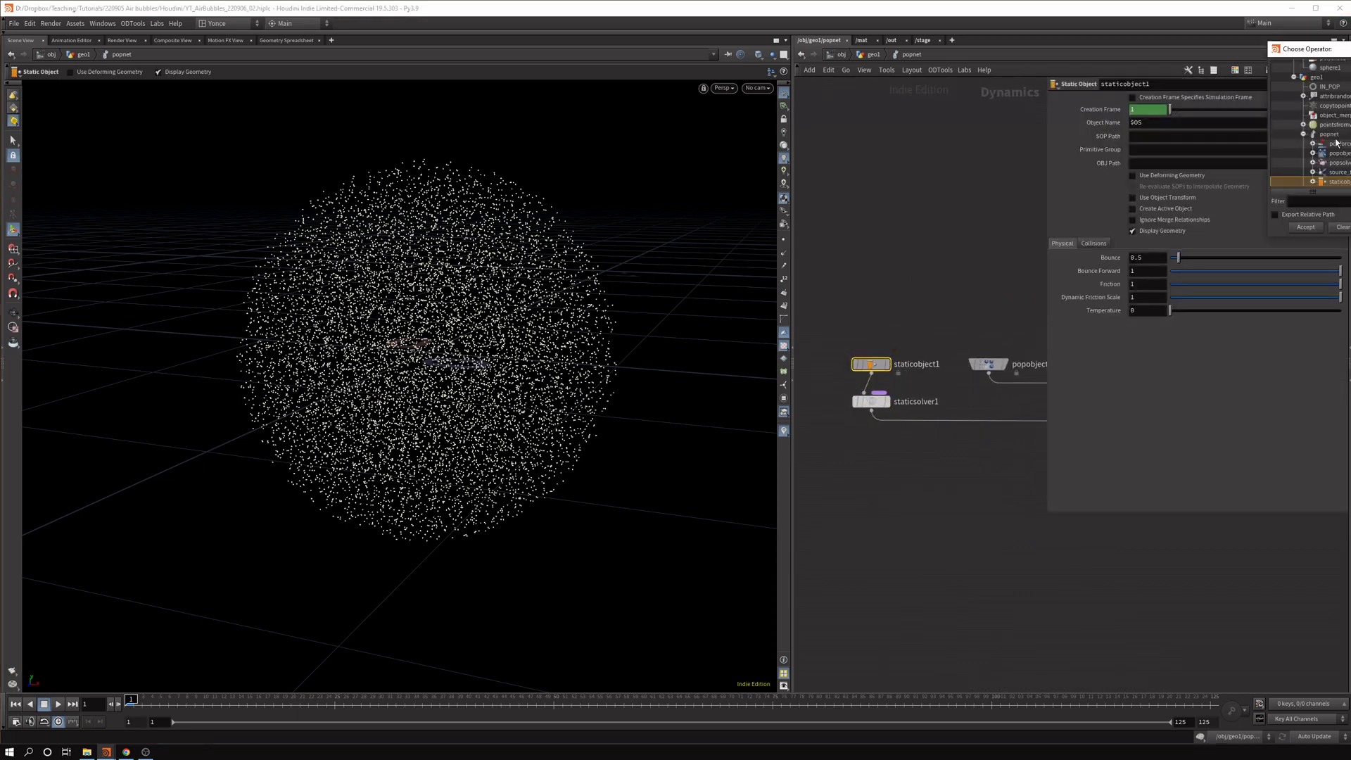
{"action": "left_click_drag", "start_coordinate": [594, 288], "coordinate": [806, 493]}
{"action": "left_click", "coordinate": [526, 151]}
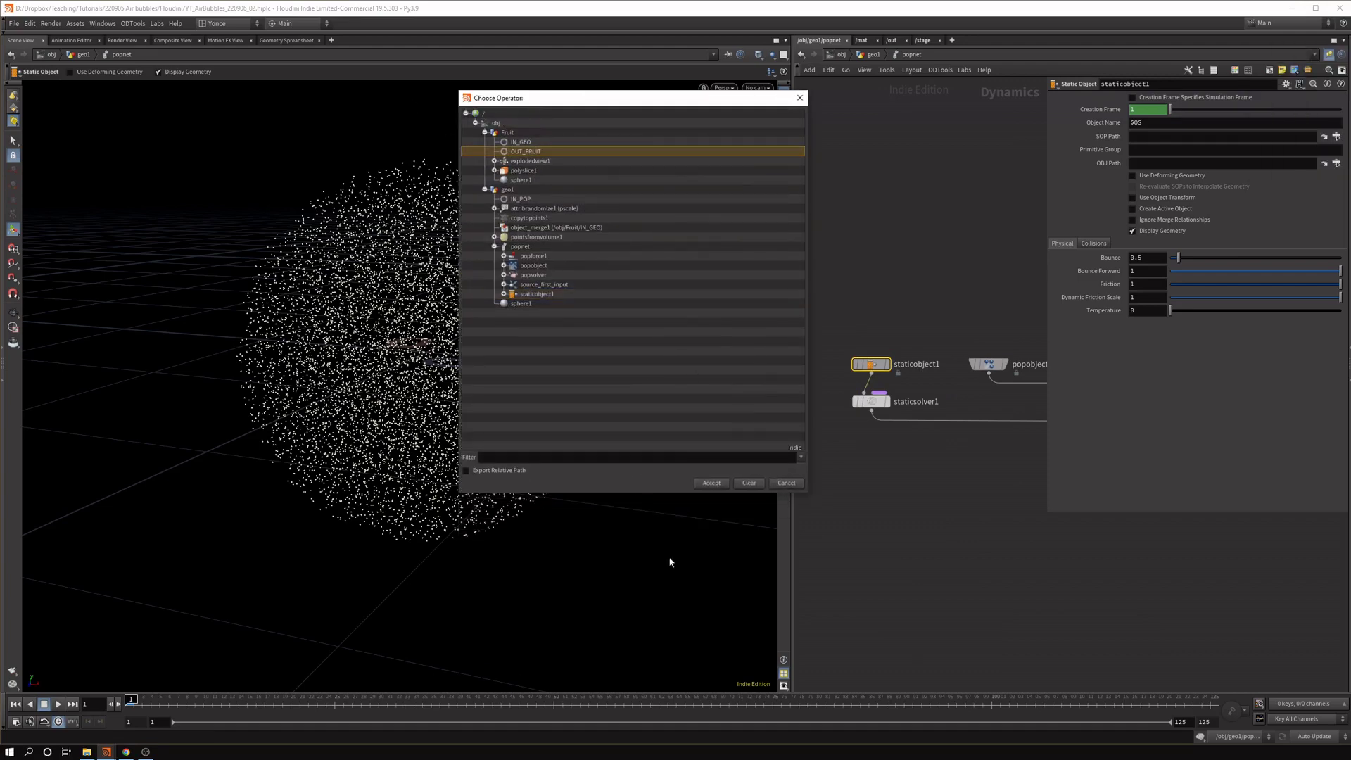
{"action": "left_click", "coordinate": [711, 482]}
{"action": "key", "text": "ctrl+s"}
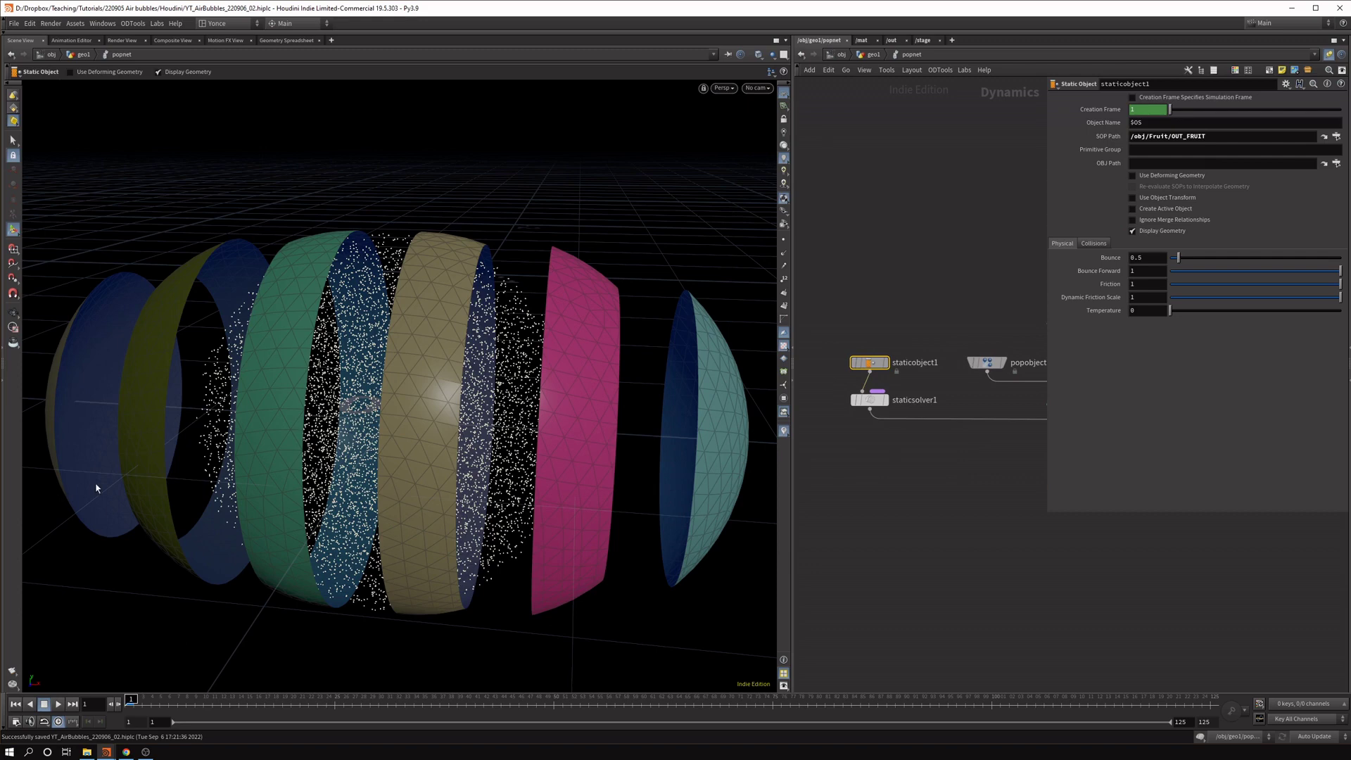
Turn off the static object's Display Geometry, show its volume Collision Guide, and inspect the collision shape.
{"action": "left_click", "coordinate": [1133, 231]}
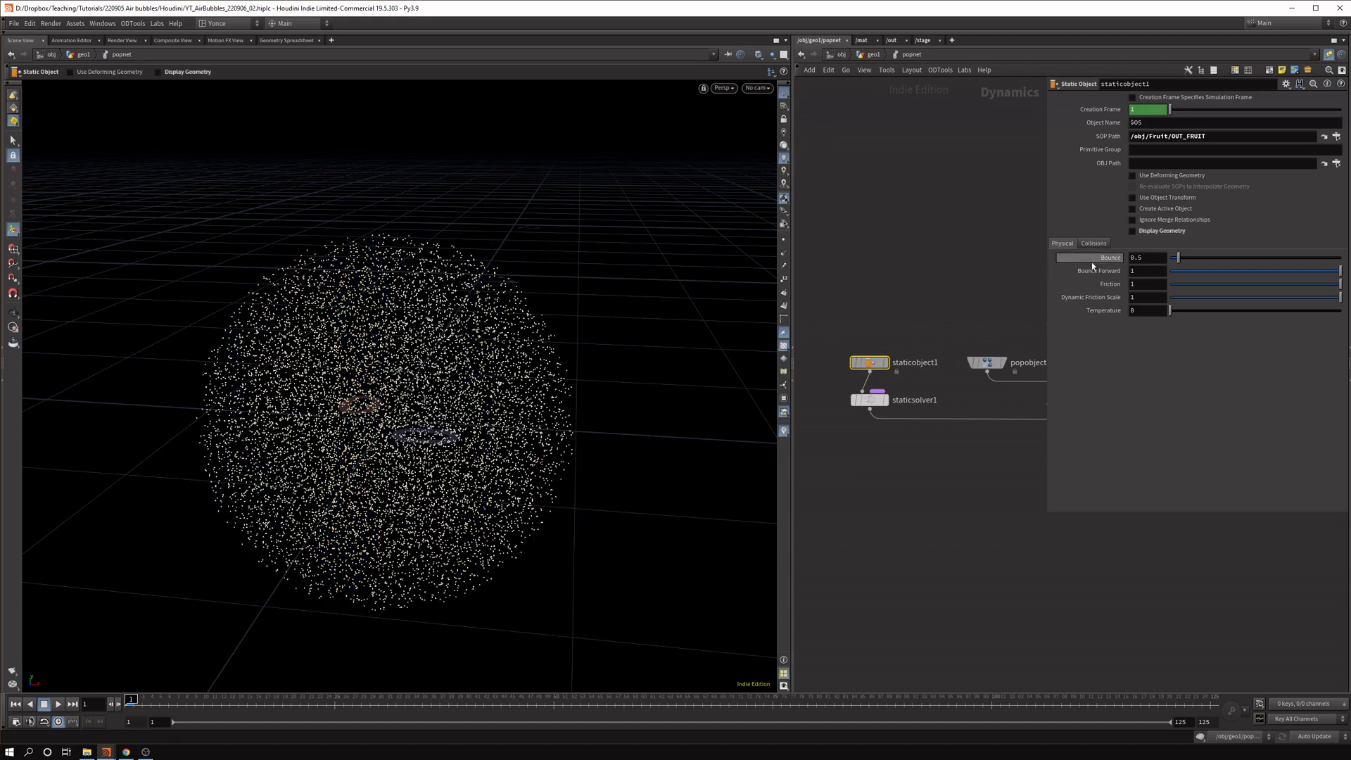
{"action": "left_click", "coordinate": [1093, 243]}
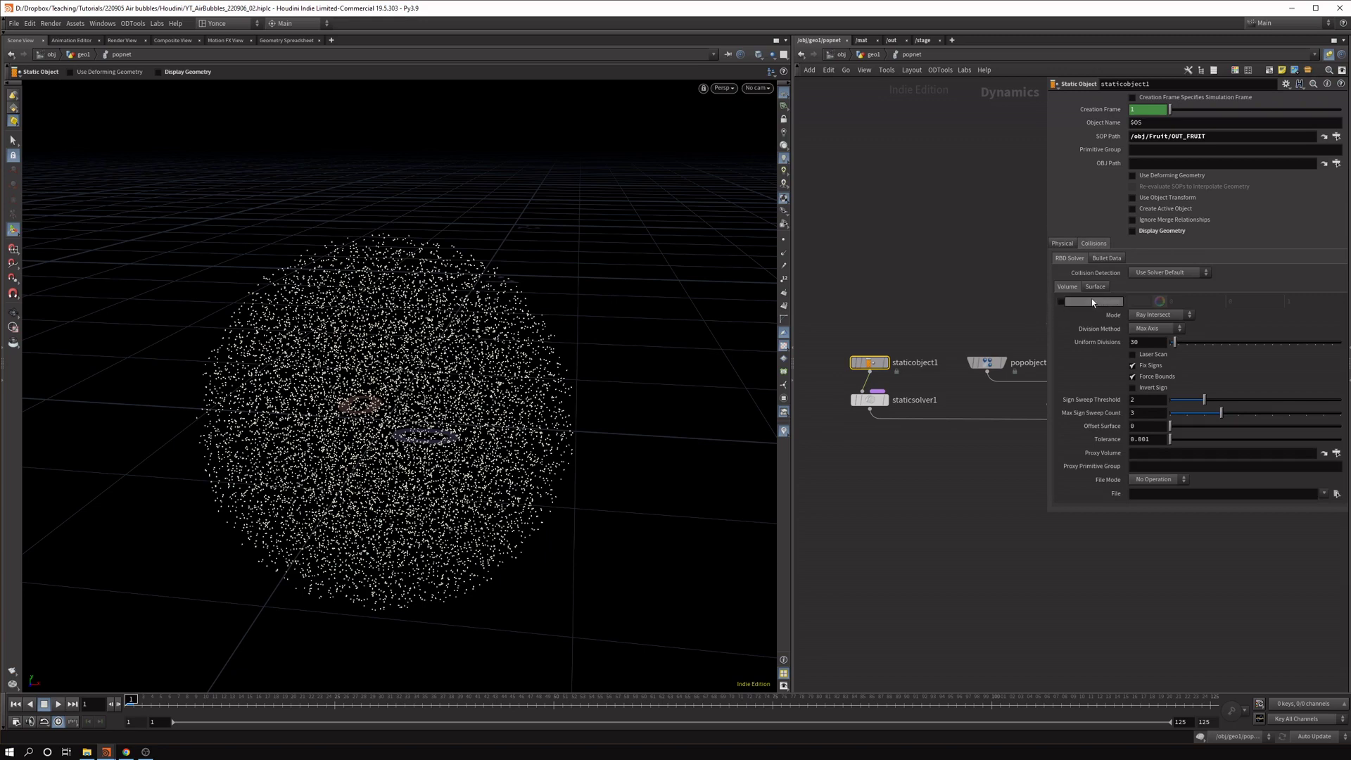
{"action": "left_click", "coordinate": [1063, 303]}
{"action": "mouse_move", "coordinate": [476, 432]}
{"action": "left_mouse_down"}
{"action": "mouse_move", "coordinate": [387, 458]}
{"action": "mouse_move", "coordinate": [458, 538]}
{"action": "mouse_move", "coordinate": [485, 525]}
{"action": "mouse_move", "coordinate": [422, 521]}
{"action": "mouse_move", "coordinate": [501, 467]}
{"action": "mouse_move", "coordinate": [383, 477]}
{"action": "mouse_move", "coordinate": [461, 401]}
{"action": "mouse_move", "coordinate": [462, 431]}
{"action": "left_mouse_up"}
{"action": "key", "text": "Return"}
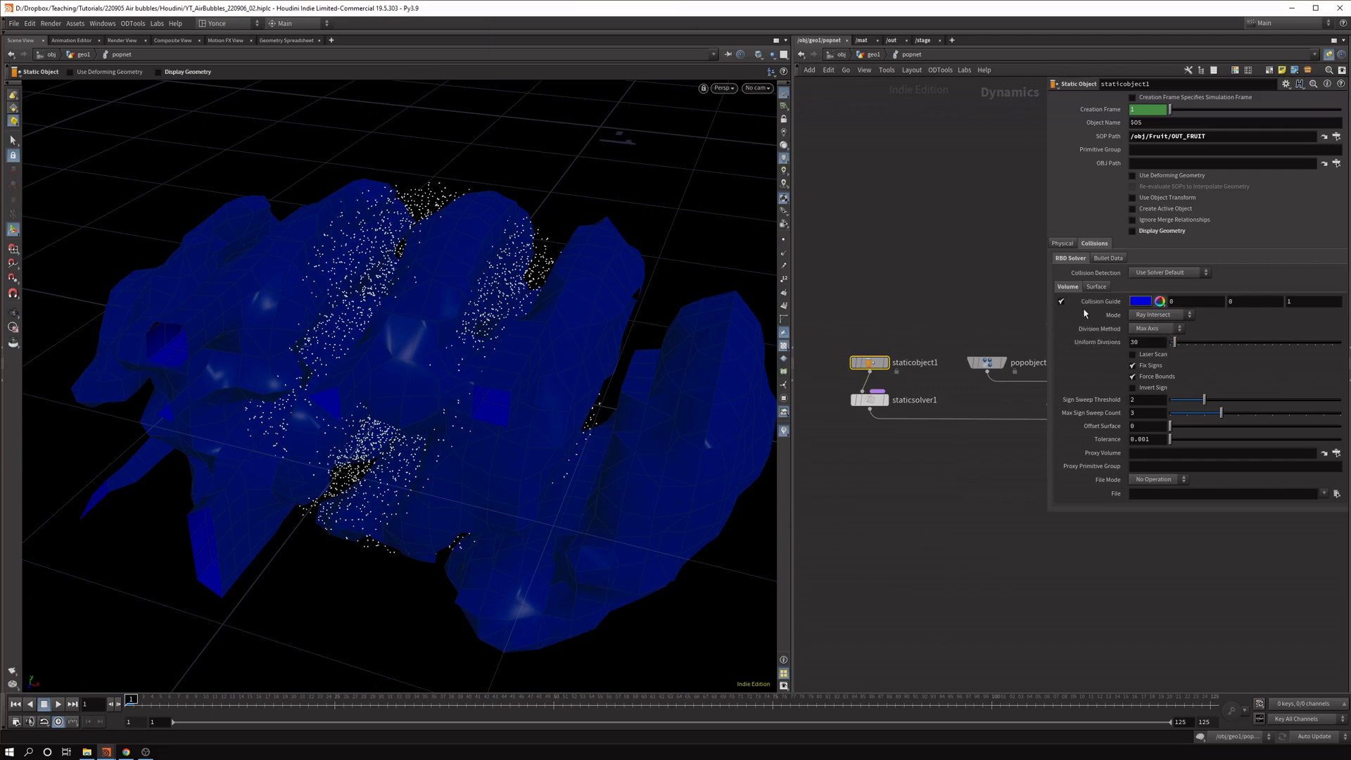
Set the static object's collision Division Method to By Size with a Division Size of 0.02.
{"action": "left_click", "coordinate": [1158, 329]}
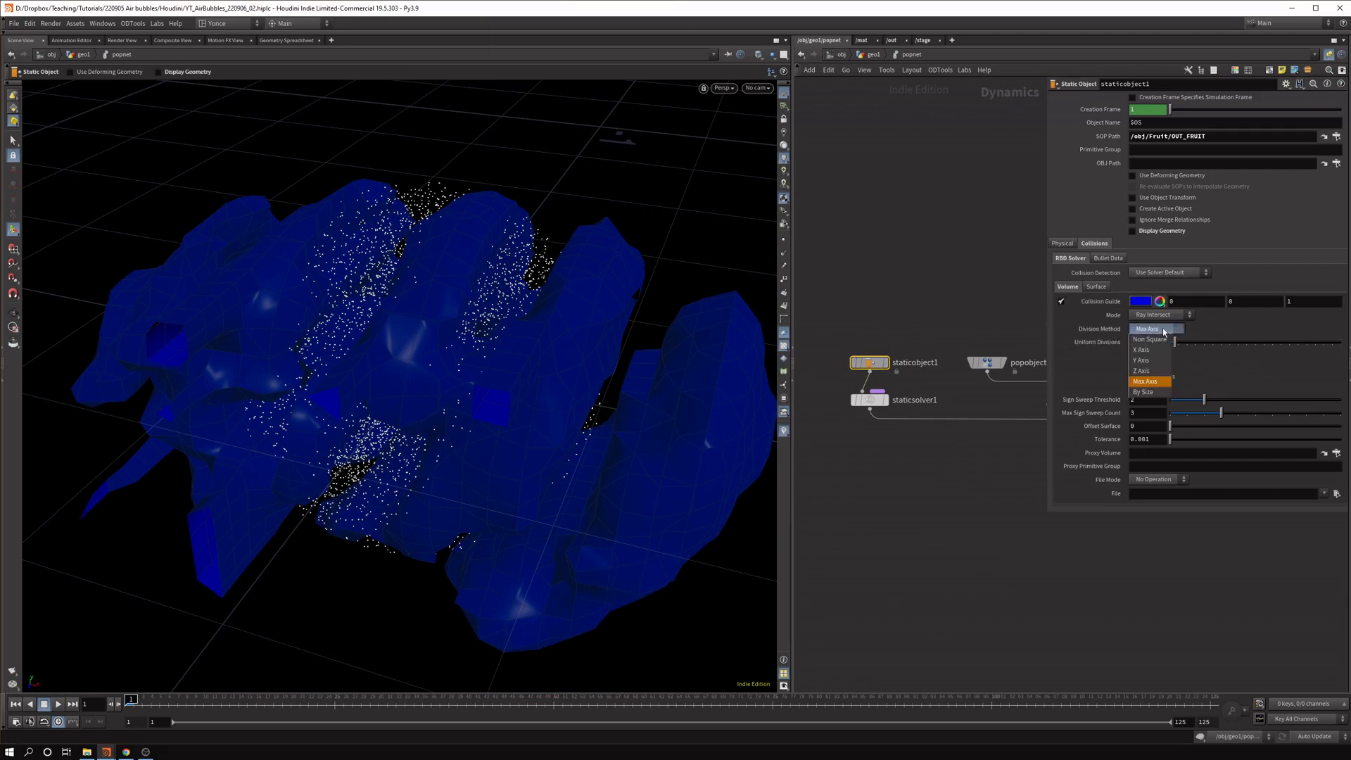
{"action": "left_click", "coordinate": [1147, 392]}
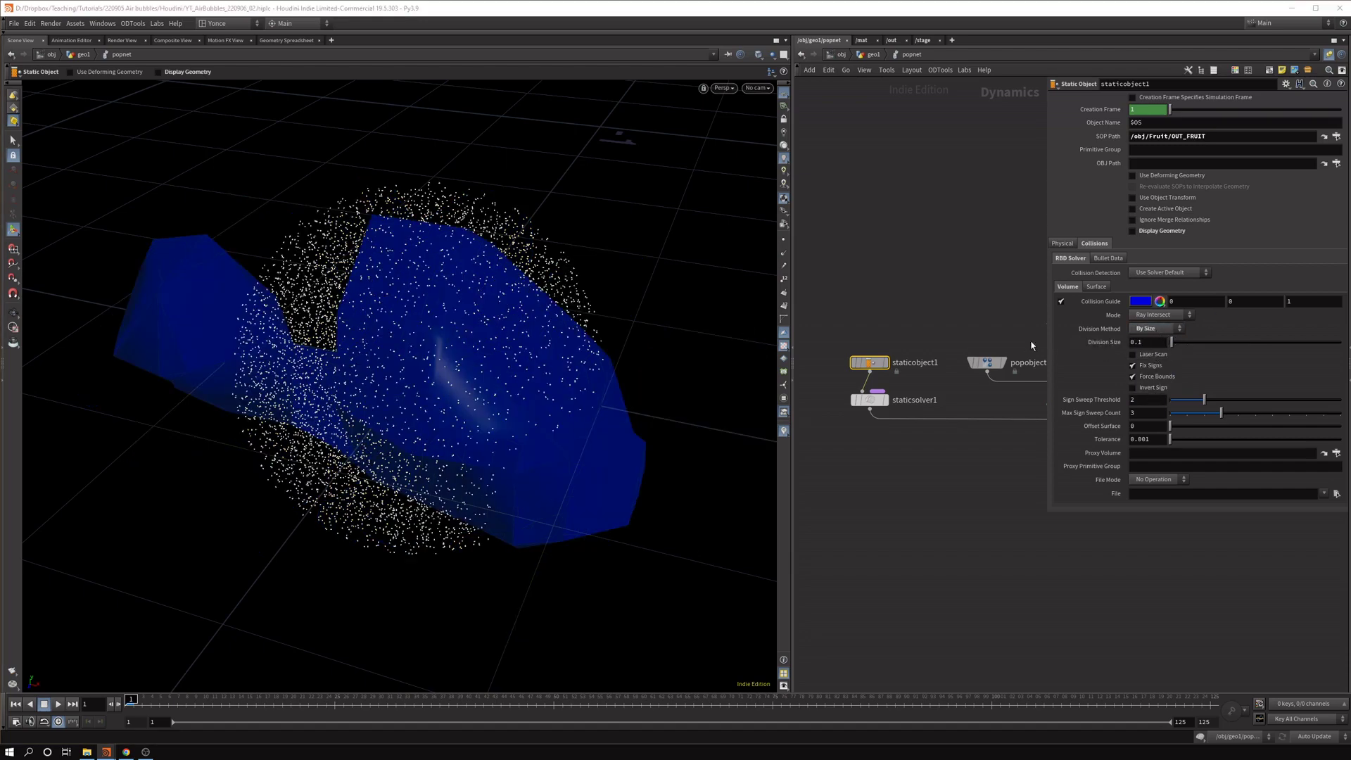
{"action": "left_click", "coordinate": [1147, 343]}
{"action": "key", "text": "BackSpace"}
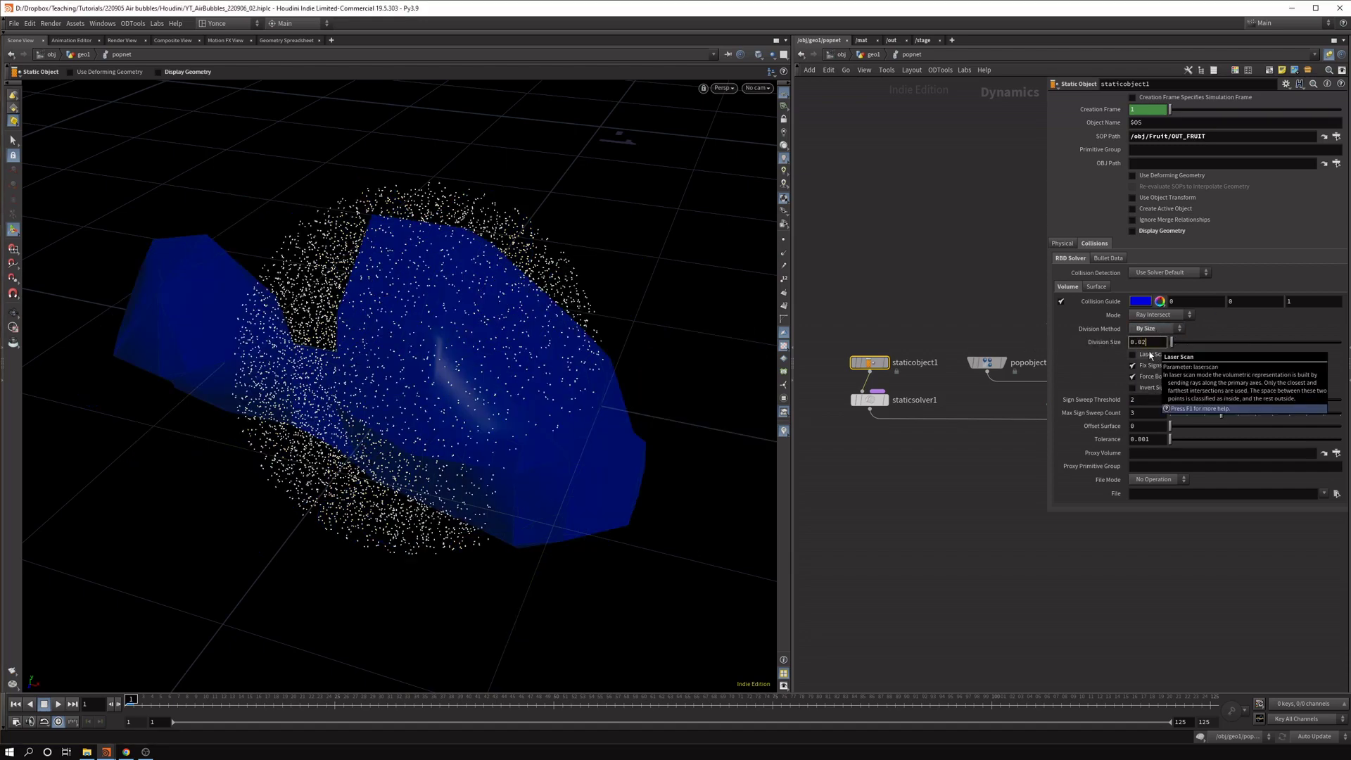
{"action": "type", "text": "02"}
{"action": "key", "text": "Return"}
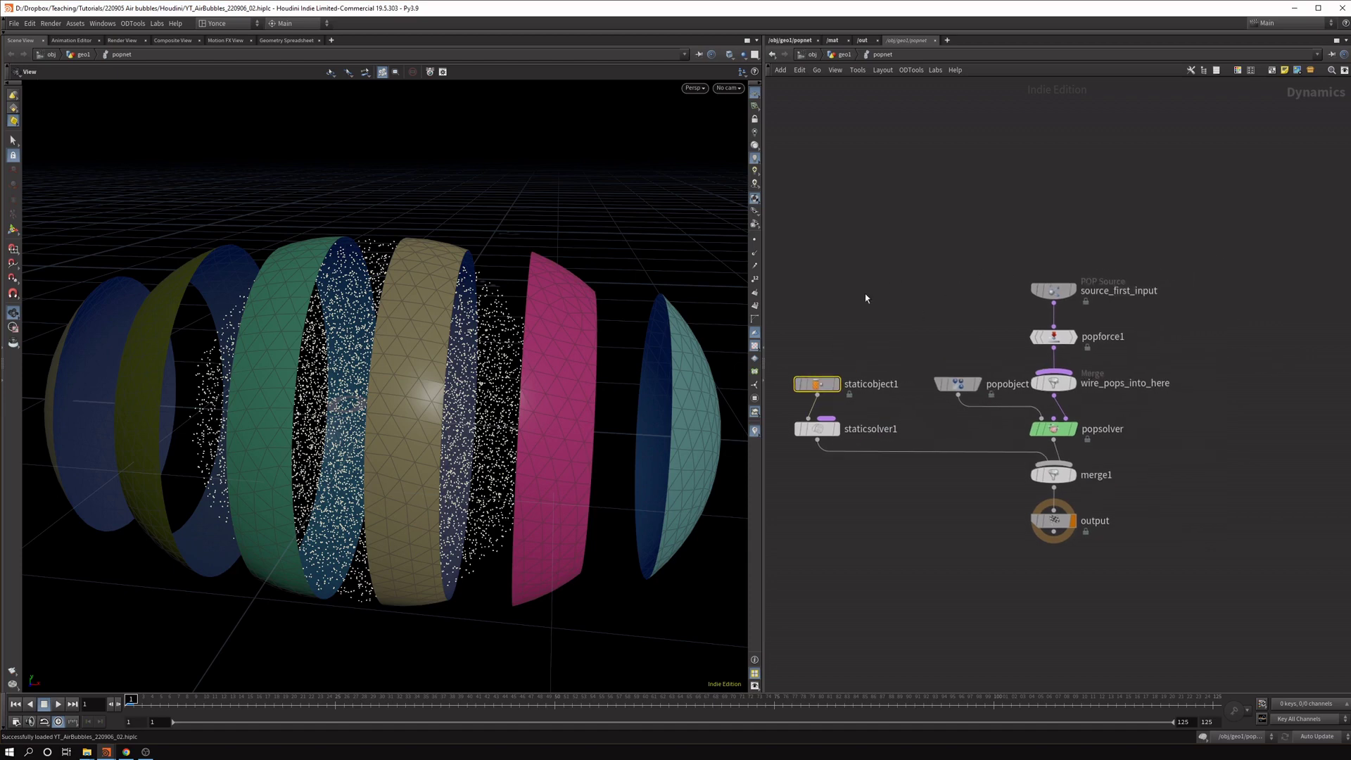
Save the reloaded scene, return to the object level, and rename the geo1 object to Bubbles.
{"action": "key", "text": "p"}
{"action": "key", "text": "ctrl+s"}
{"action": "left_click", "coordinate": [842, 56]}
{"action": "left_click", "coordinate": [803, 55]}
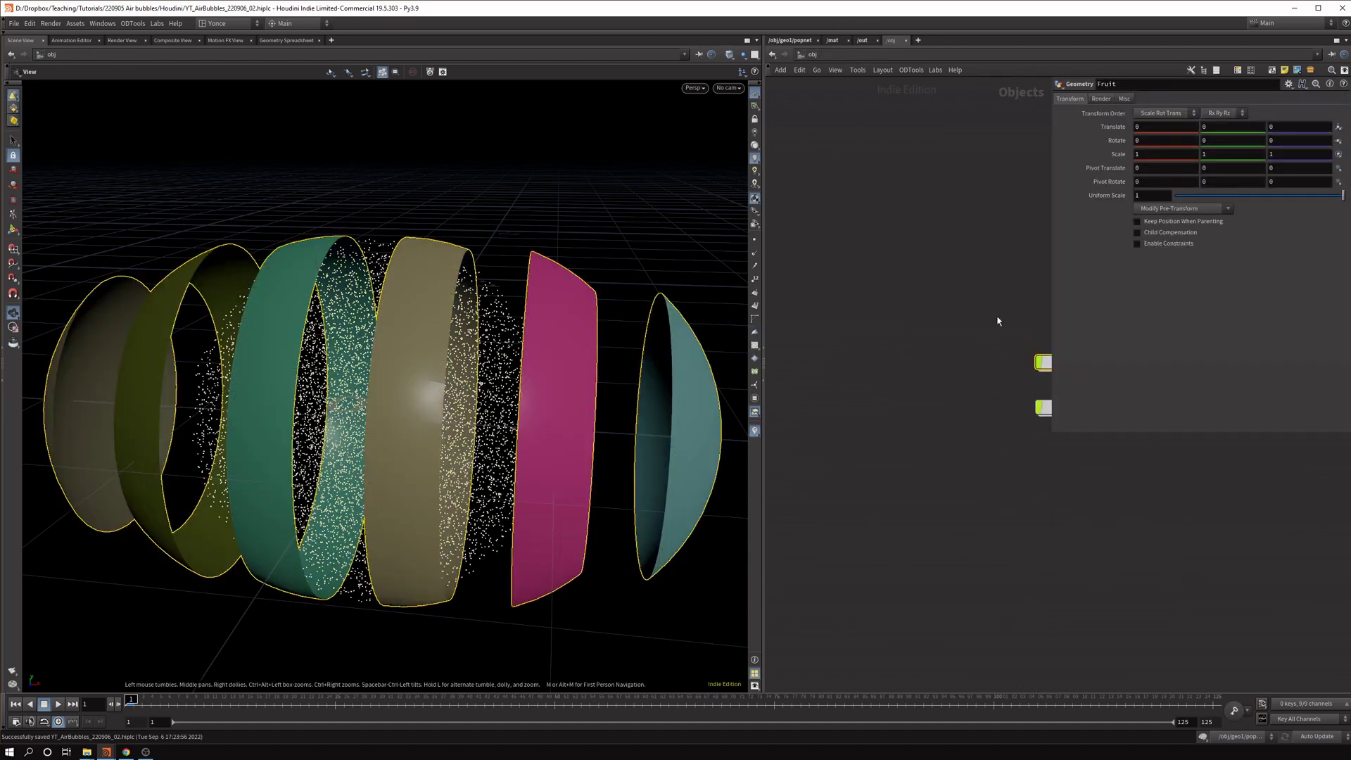
{"action": "double_click", "coordinate": [943, 316]}
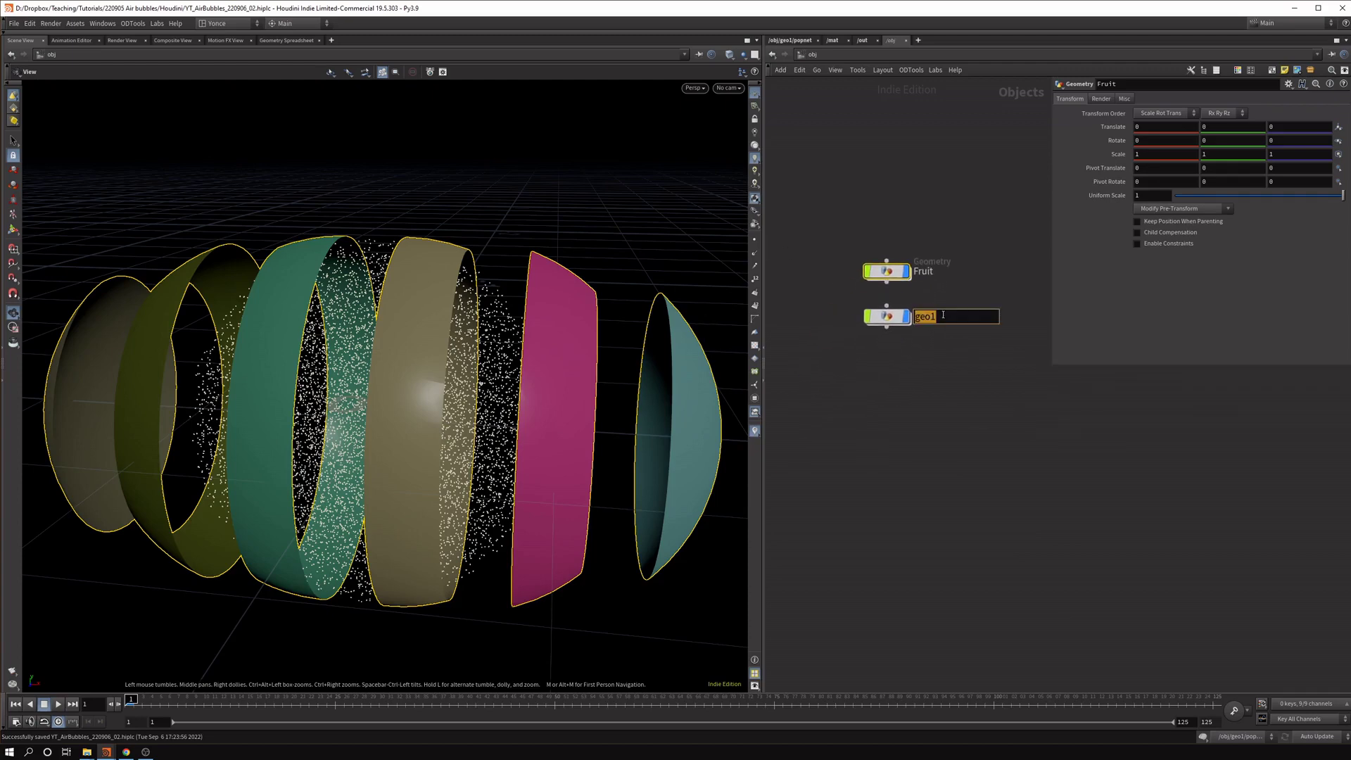
{"action": "type", "text": "Bubbles"}
{"action": "key", "text": "Return"}
Set quickmark 1 inside the Fruit network and quickmark 2 inside the Bubbles network.
{"action": "key", "text": "i"}
{"action": "middle_click_drag", "start_coordinate": [851, 375], "coordinate": [856, 380]}
{"action": "scroll", "coordinate": [856, 380], "scroll_direction": "down", "scroll_amount": 1}
{"action": "middle_click_drag", "start_coordinate": [922, 336], "coordinate": [755, 280]}
{"action": "middle_click_drag", "start_coordinate": [1080, 372], "coordinate": [1133, 440]}
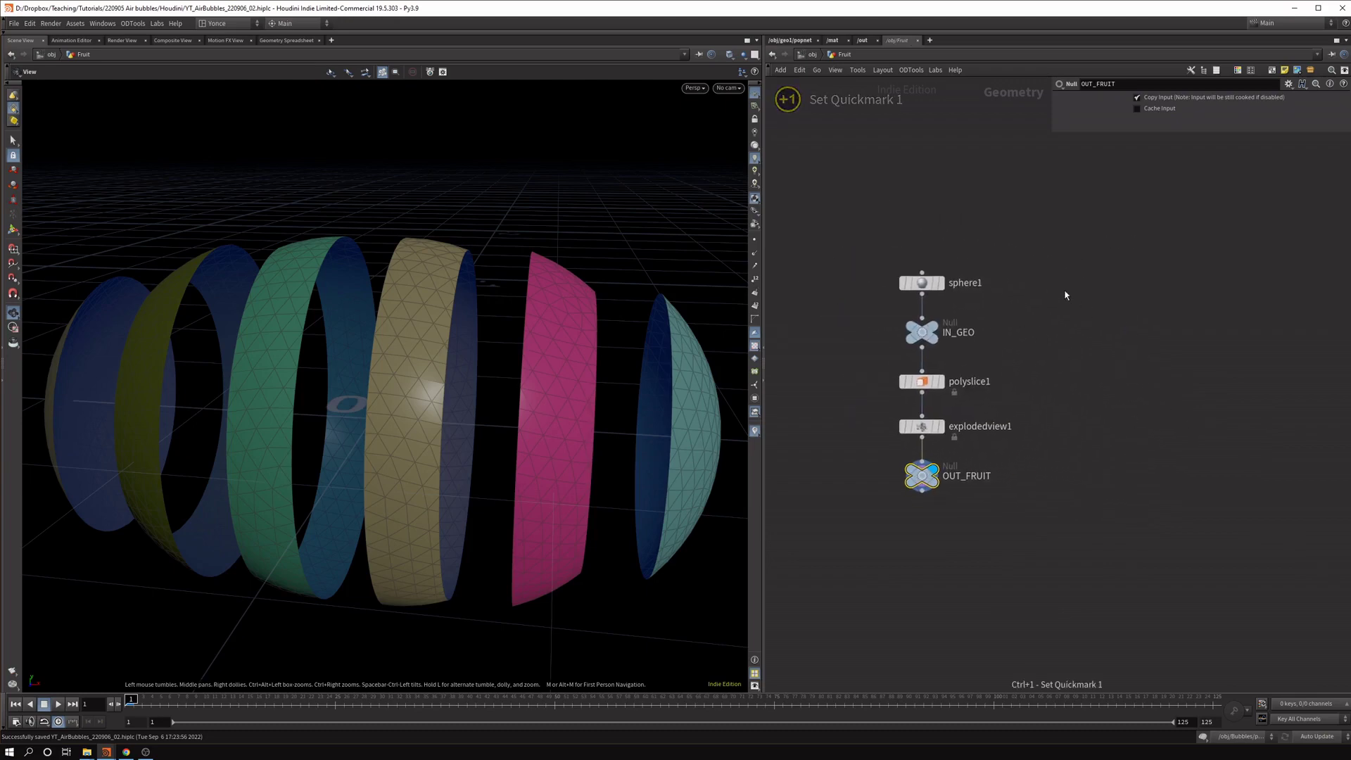
{"action": "left_click", "coordinate": [810, 56]}
{"action": "double_click", "coordinate": [884, 318]}
{"action": "key", "text": "ctrl+2"}
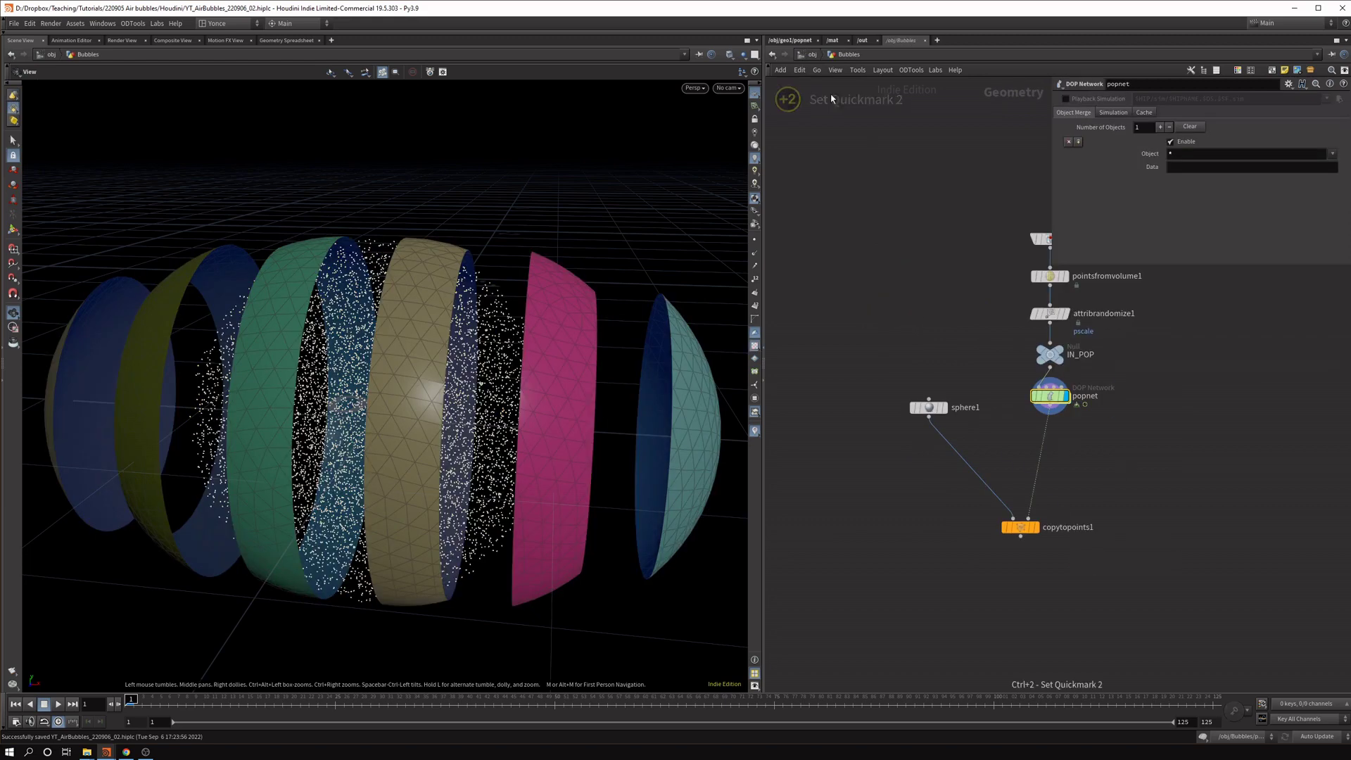
In the Fruit network, add a PolyExtrude node beside OUT_FRUIT and feed it from explodedview1.
{"action": "key", "text": "1"}
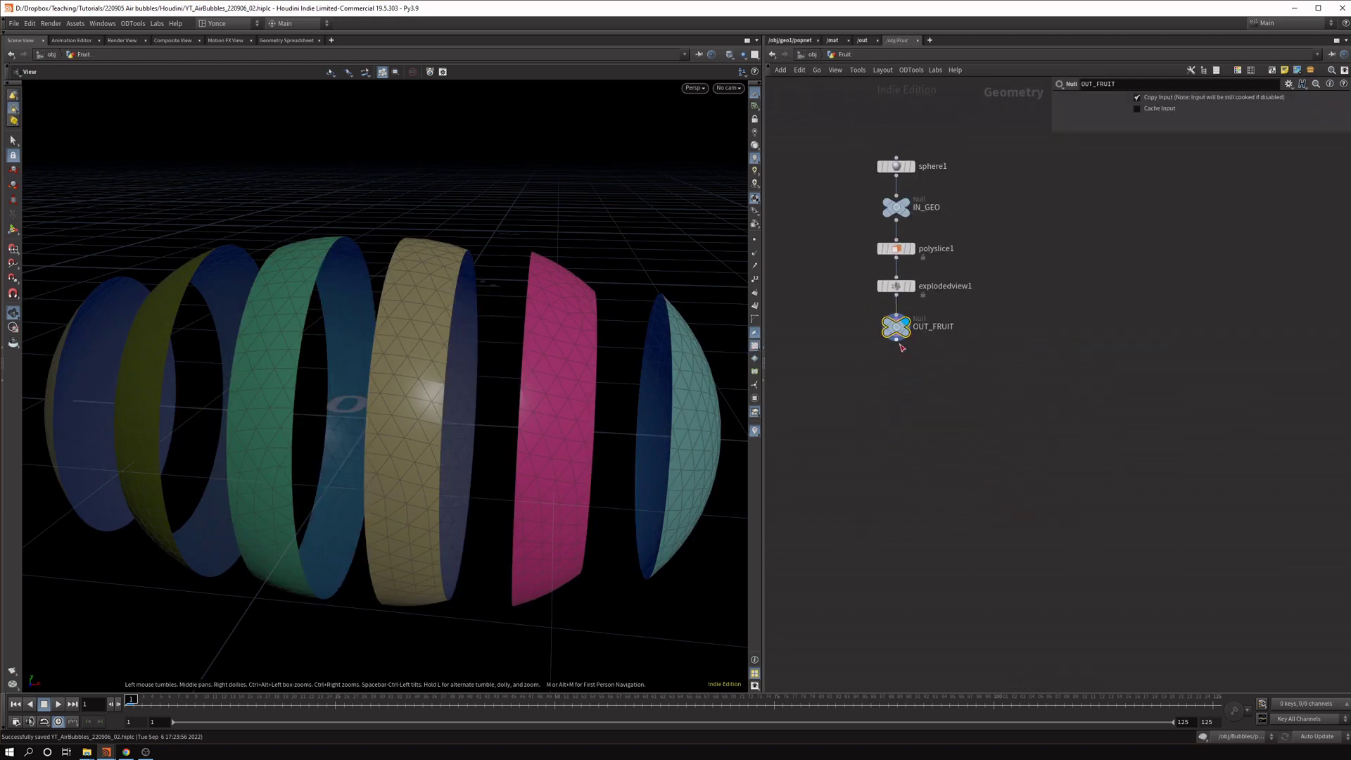
{"action": "scroll", "coordinate": [1029, 366], "scroll_direction": "up", "scroll_amount": 2}
{"action": "middle_click_drag", "start_coordinate": [999, 305], "coordinate": [991, 387]}
{"action": "scroll", "coordinate": [1077, 443], "scroll_direction": "down", "scroll_amount": 1}
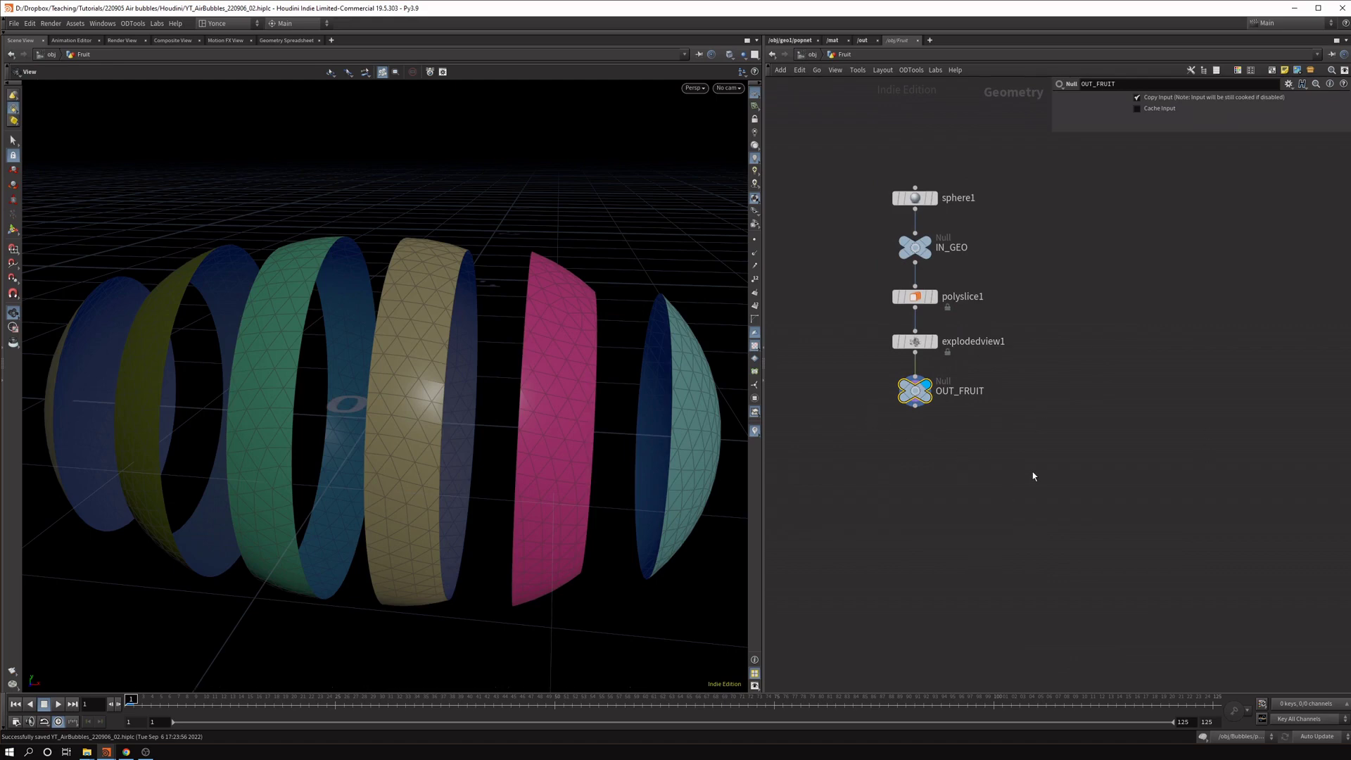
{"action": "key", "text": "Tab"}
{"action": "type", "text": "poly"}
{"action": "key", "text": "Return"}
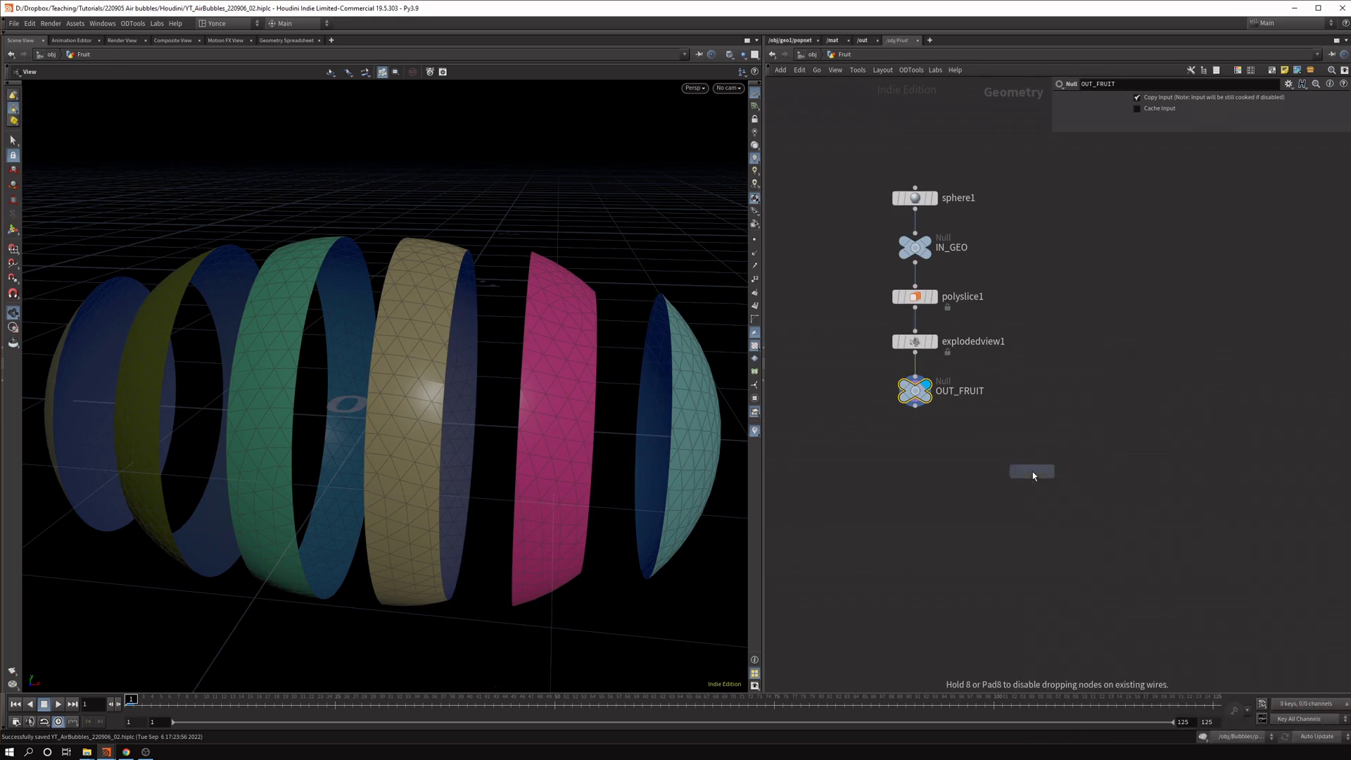
{"action": "left_click", "coordinate": [1050, 388]}
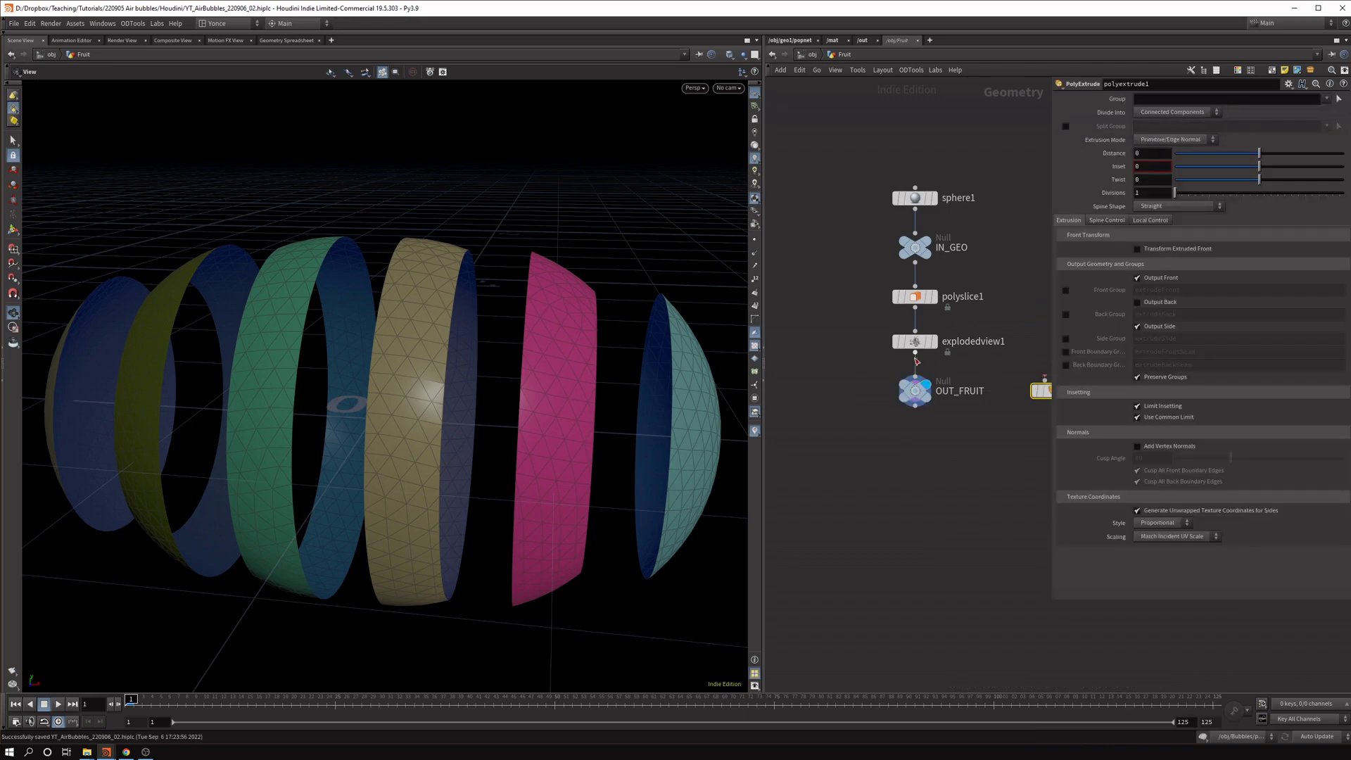
{"action": "left_click_drag", "start_coordinate": [915, 352], "coordinate": [1045, 381]}
Set the PolyExtrude Distance to 0.02, enable Output Back, and display the node's result.
{"action": "middle_click_drag", "start_coordinate": [1030, 526], "coordinate": [889, 514]}
{"action": "middle_click_drag", "start_coordinate": [980, 511], "coordinate": [939, 514]}
{"action": "scroll", "coordinate": [973, 366], "scroll_direction": "up", "scroll_amount": 1}
{"action": "left_click", "coordinate": [1162, 154]}
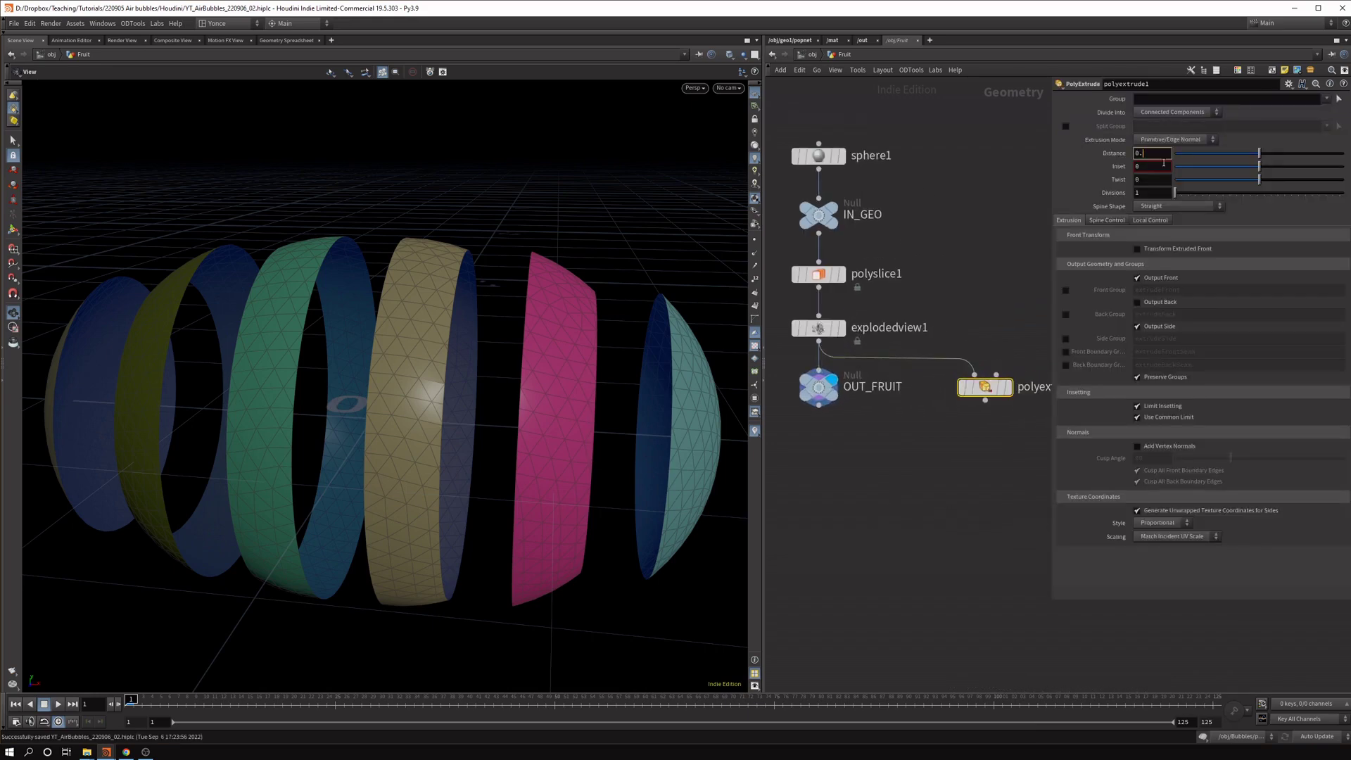
{"action": "type", "text": ".02"}
{"action": "key", "text": "Return"}
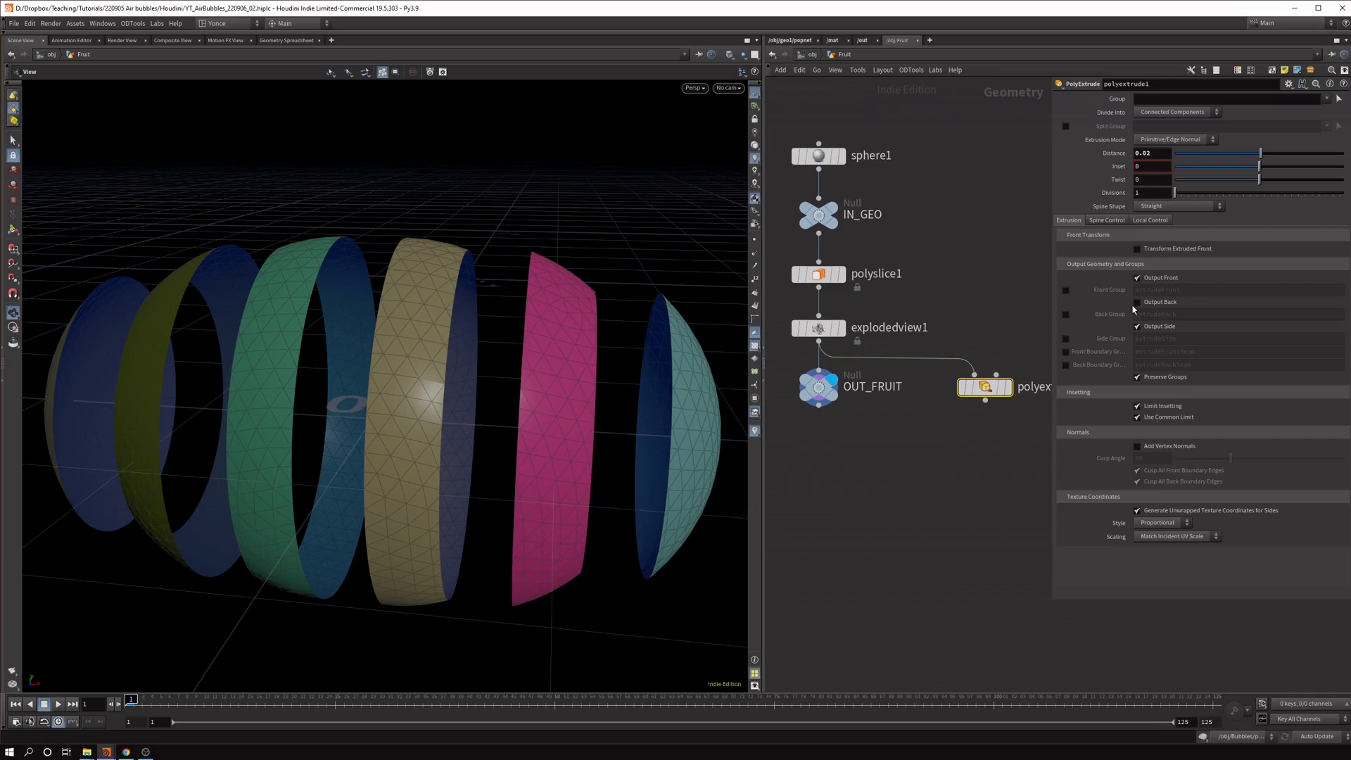
{"action": "left_click", "coordinate": [1010, 388]}
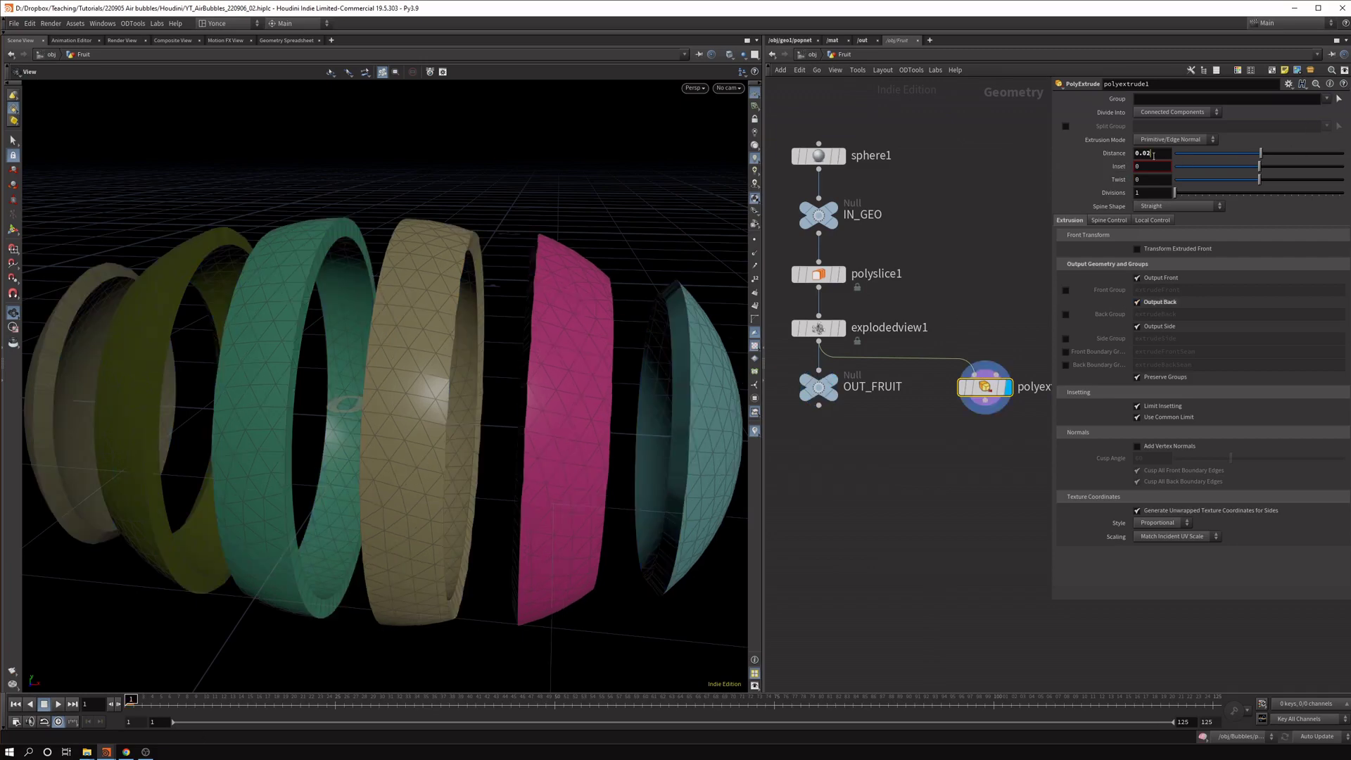
Thin the extrusion and reverse its direction by setting the PolyExtrude Distance to -0.005.
{"action": "type", "text": "0.005"}
{"action": "key", "text": "Return"}
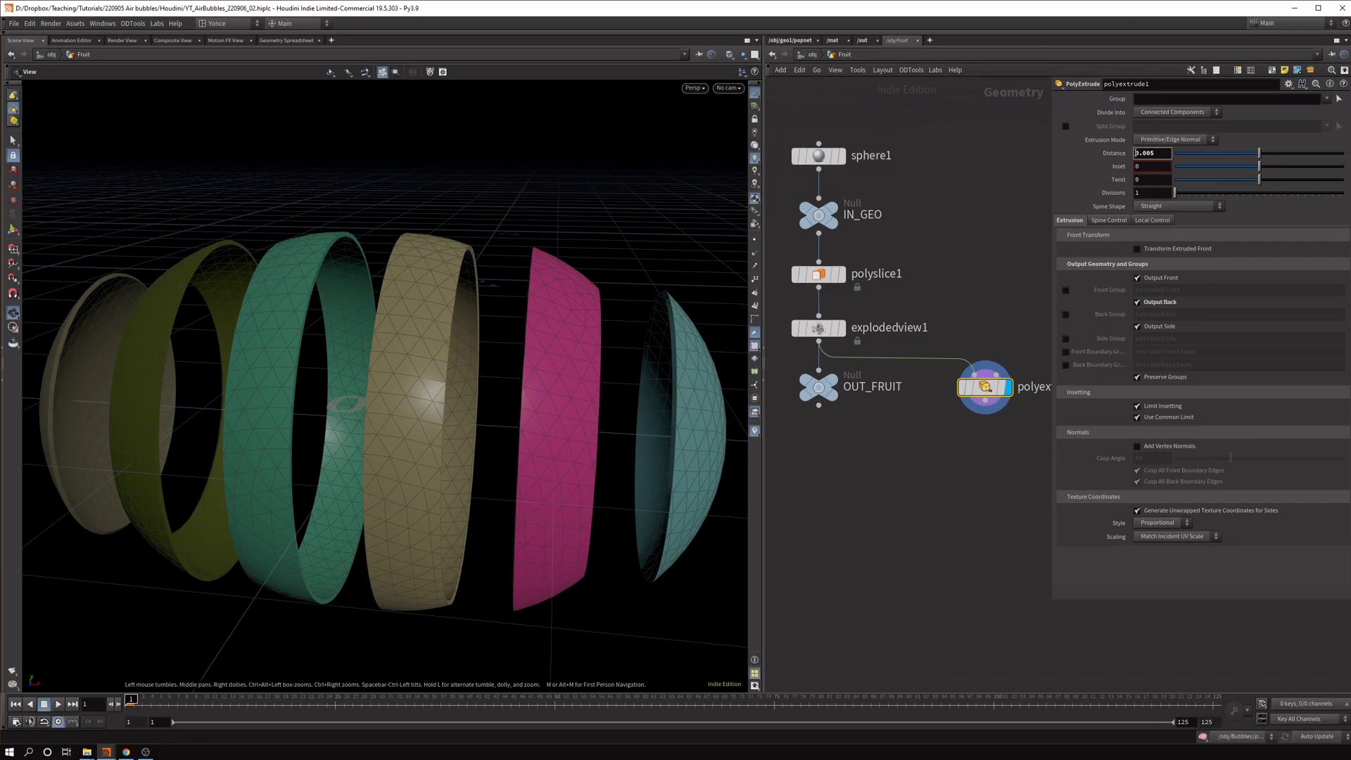
{"action": "type", "text": "-"}
{"action": "key", "text": "Return"}
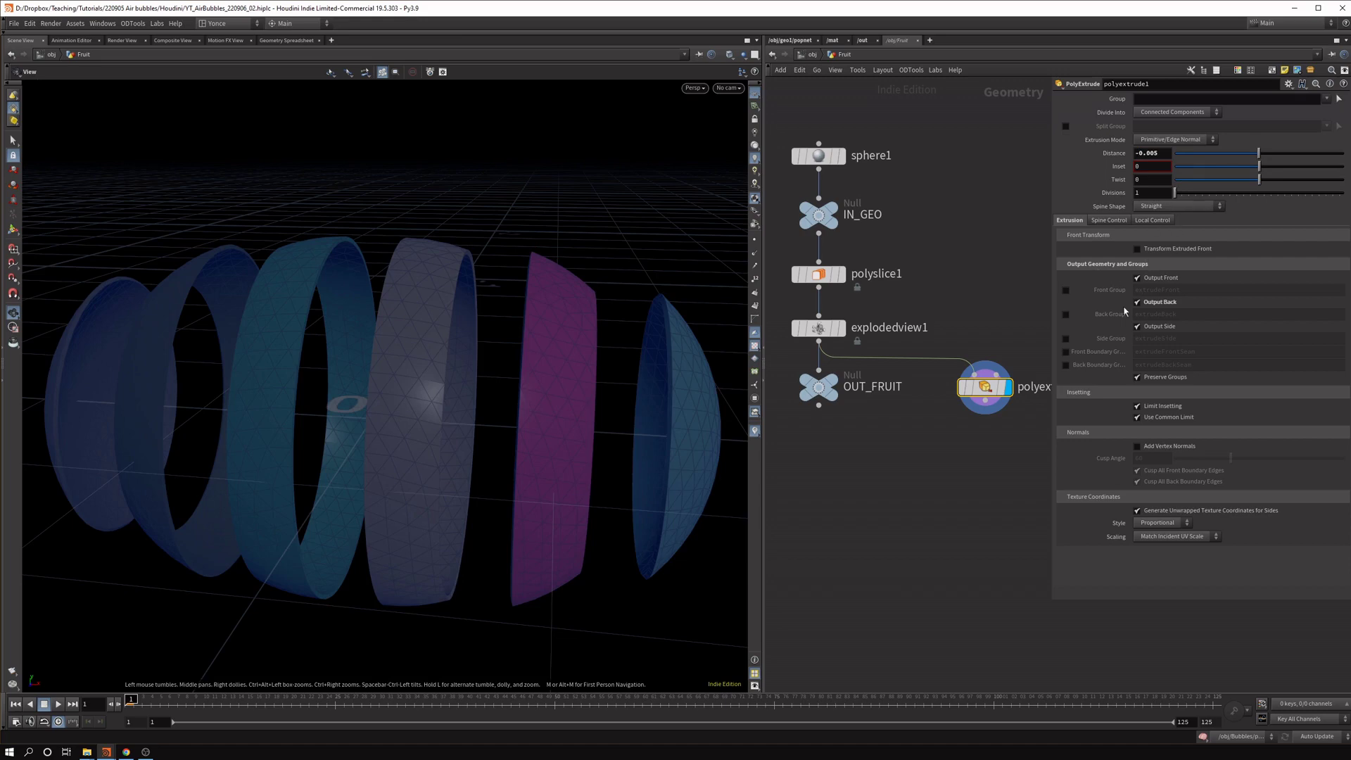
Inspect the extruded slices up close, try adjusting the PolyExtrude Distance, and undo that adjustment.
{"action": "left_click_drag", "start_coordinate": [556, 422], "coordinate": [338, 310]}
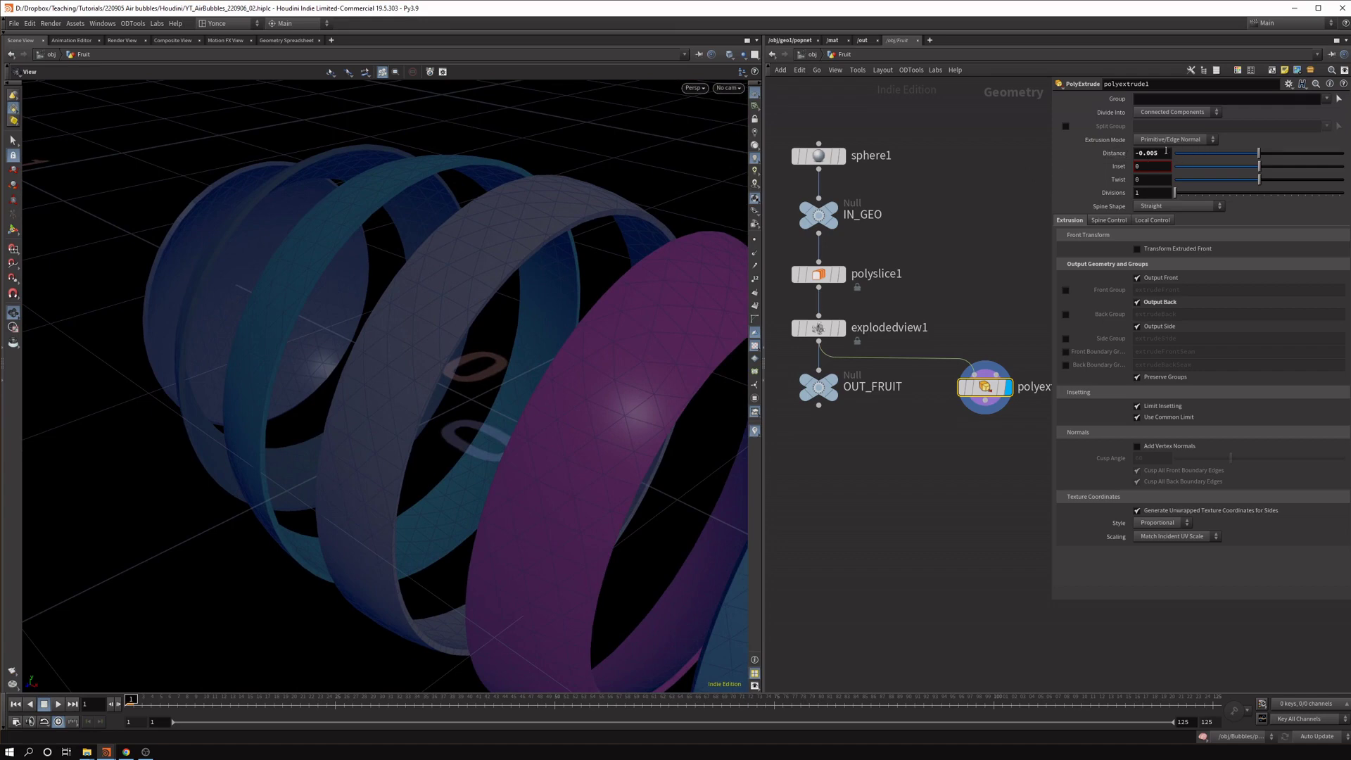
{"action": "middle_click_drag", "start_coordinate": [1165, 153], "coordinate": [1158, 179]}
{"action": "key", "text": "ctrl+z"}
{"action": "key", "text": "h"}
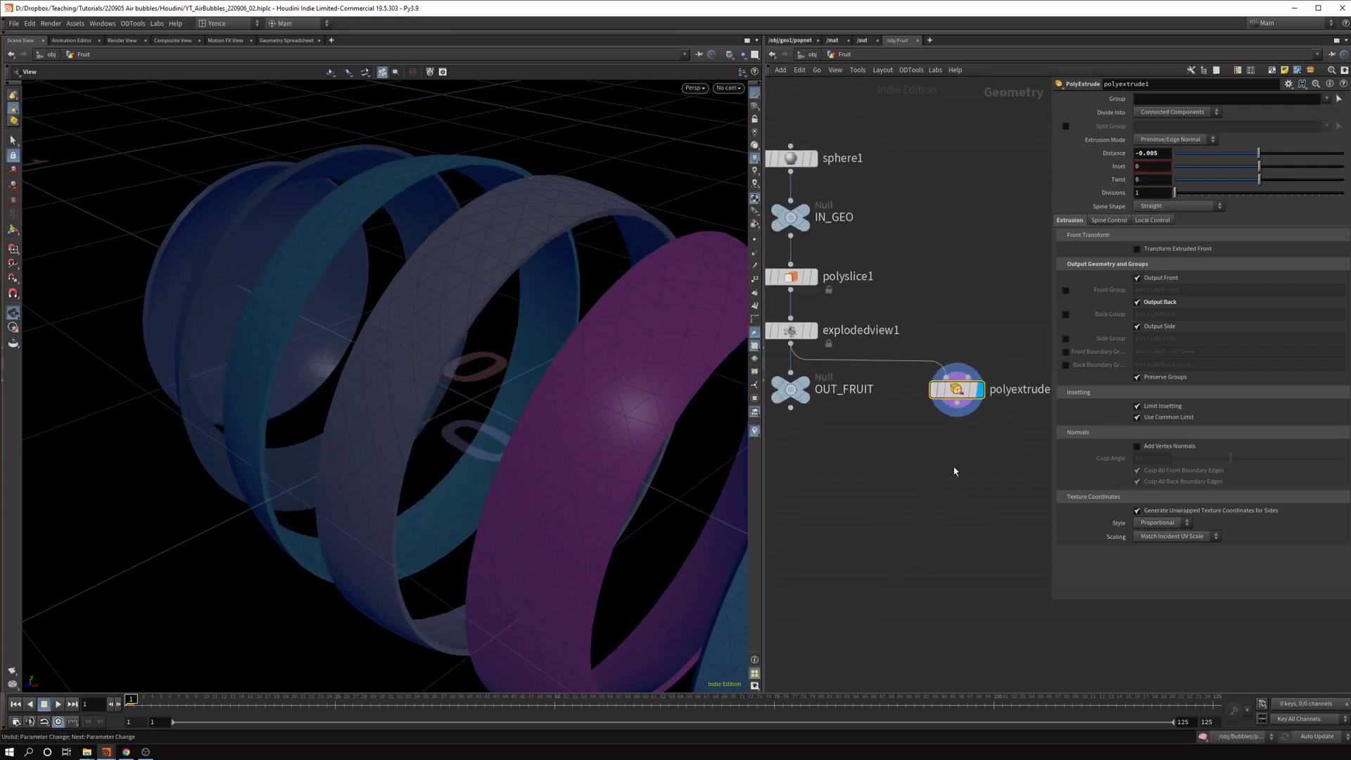
Append a Reverse node below polyextrude1 and display its result.
{"action": "key", "text": "Tab"}
{"action": "type", "text": "rev"}
{"action": "key", "text": "shift+Return"}
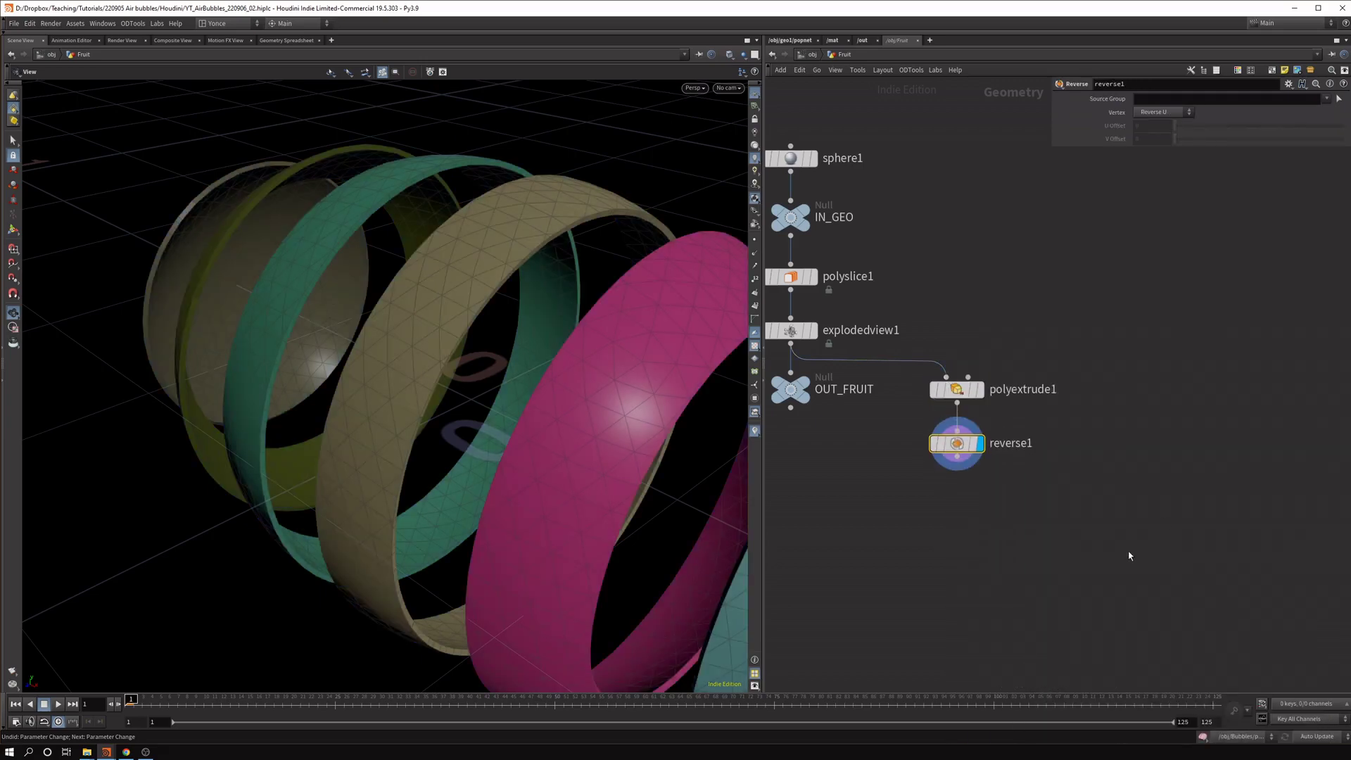
Append a Null node below reverse1 and rename it OUT_COL.
{"action": "key", "text": "Tab"}
{"action": "type", "text": "null"}
{"action": "key", "text": "shift+Return"}
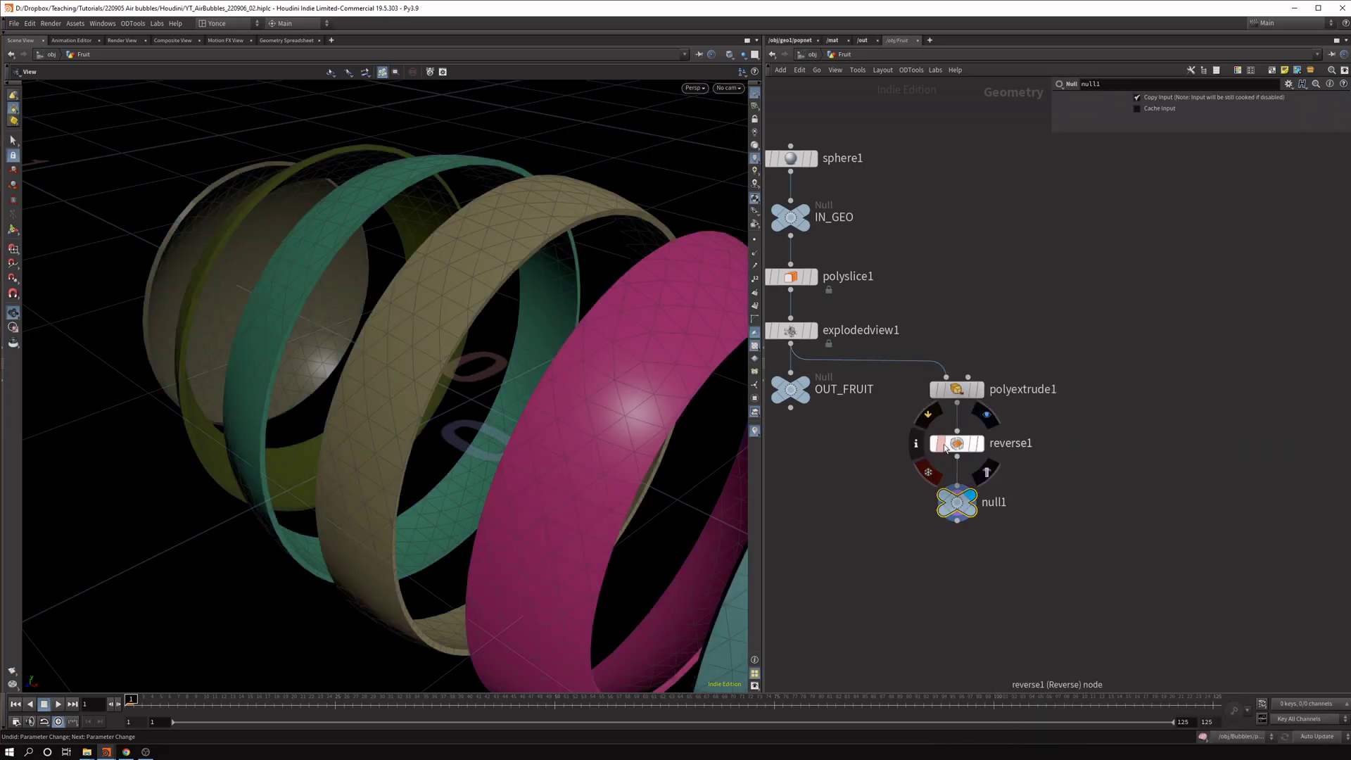
{"action": "left_click", "coordinate": [1009, 505]}
{"action": "type", "text": "OUT_COL"}
{"action": "key", "text": "Return"}
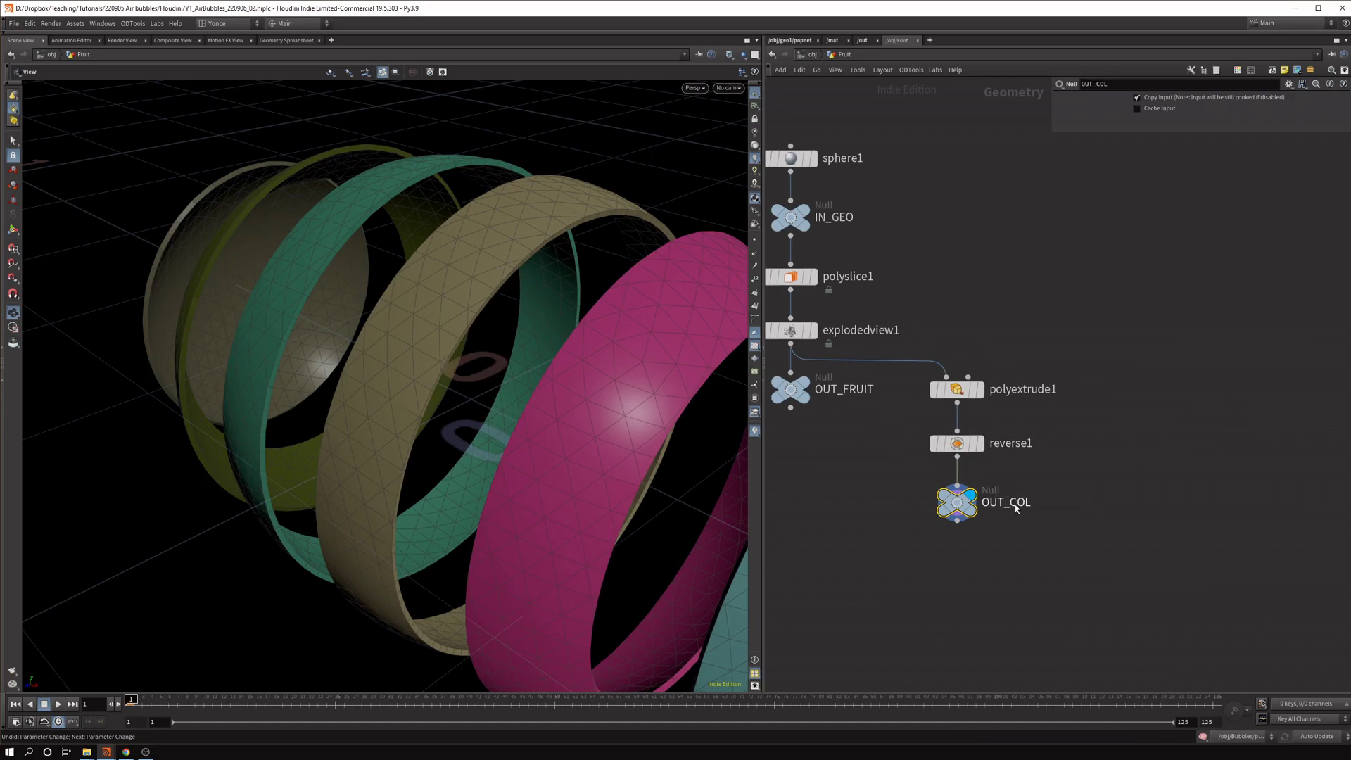
Save the scene and, in the Bubbles popnet, set staticobject1's SOP Path to /obj/Fruit/OUT_COL.
{"action": "key", "text": "2"}
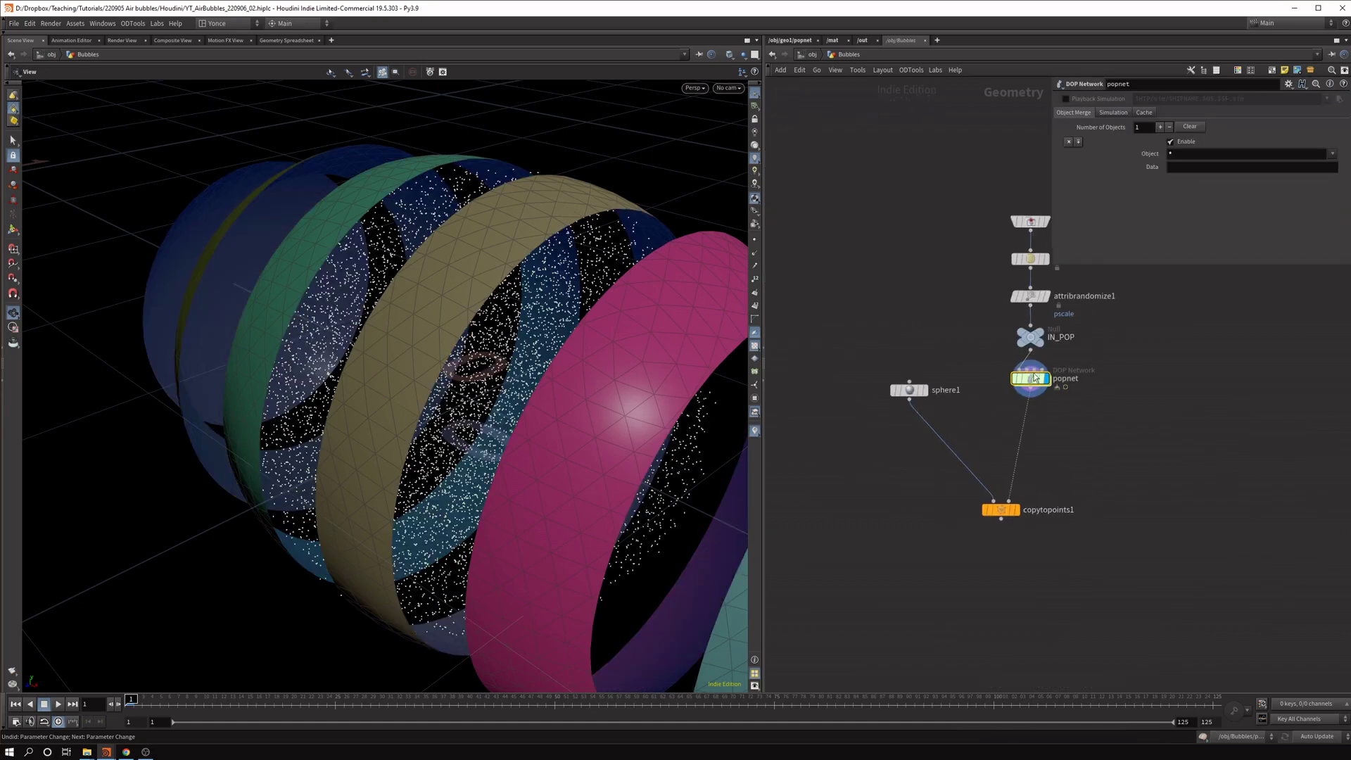
{"action": "double_click", "coordinate": [1026, 378]}
{"action": "key", "text": "ctrl+s"}
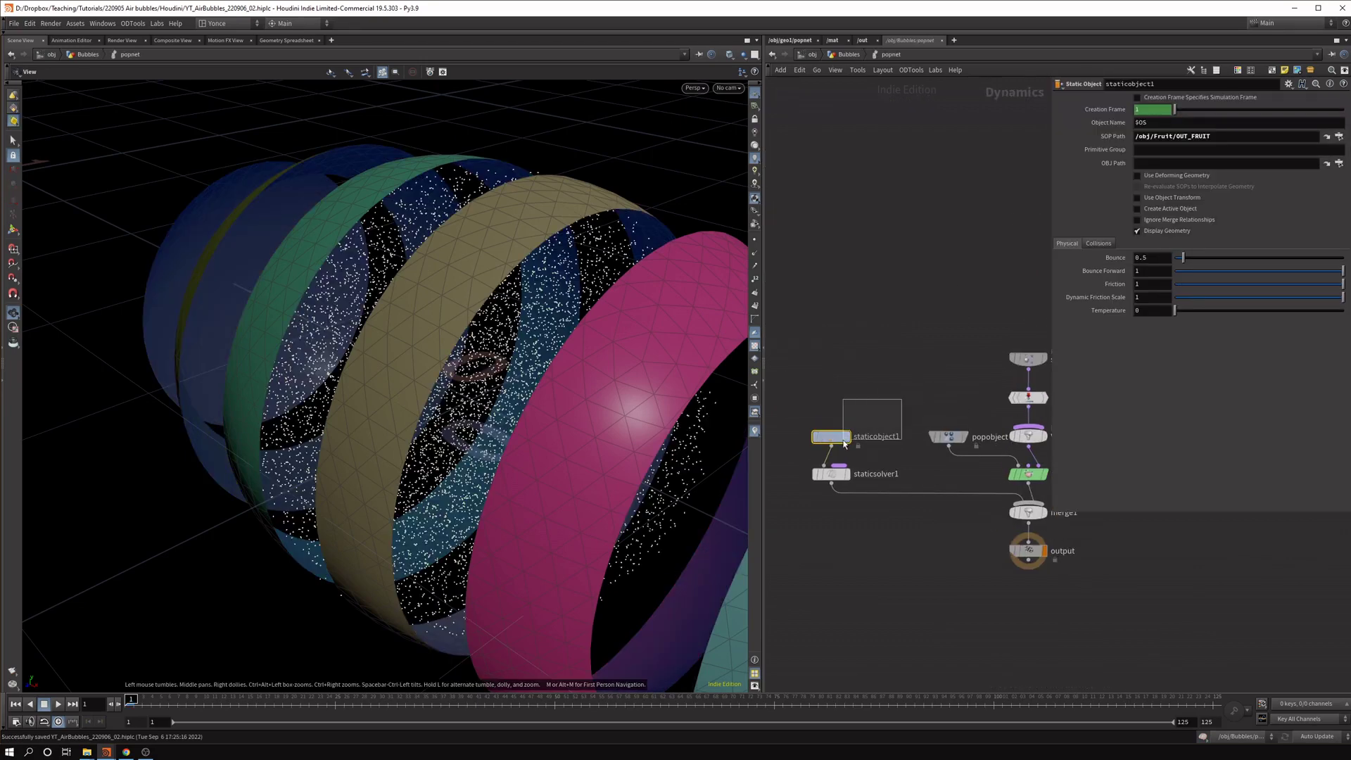
{"action": "left_click", "coordinate": [1340, 136]}
{"action": "double_click", "coordinate": [1338, 106]}
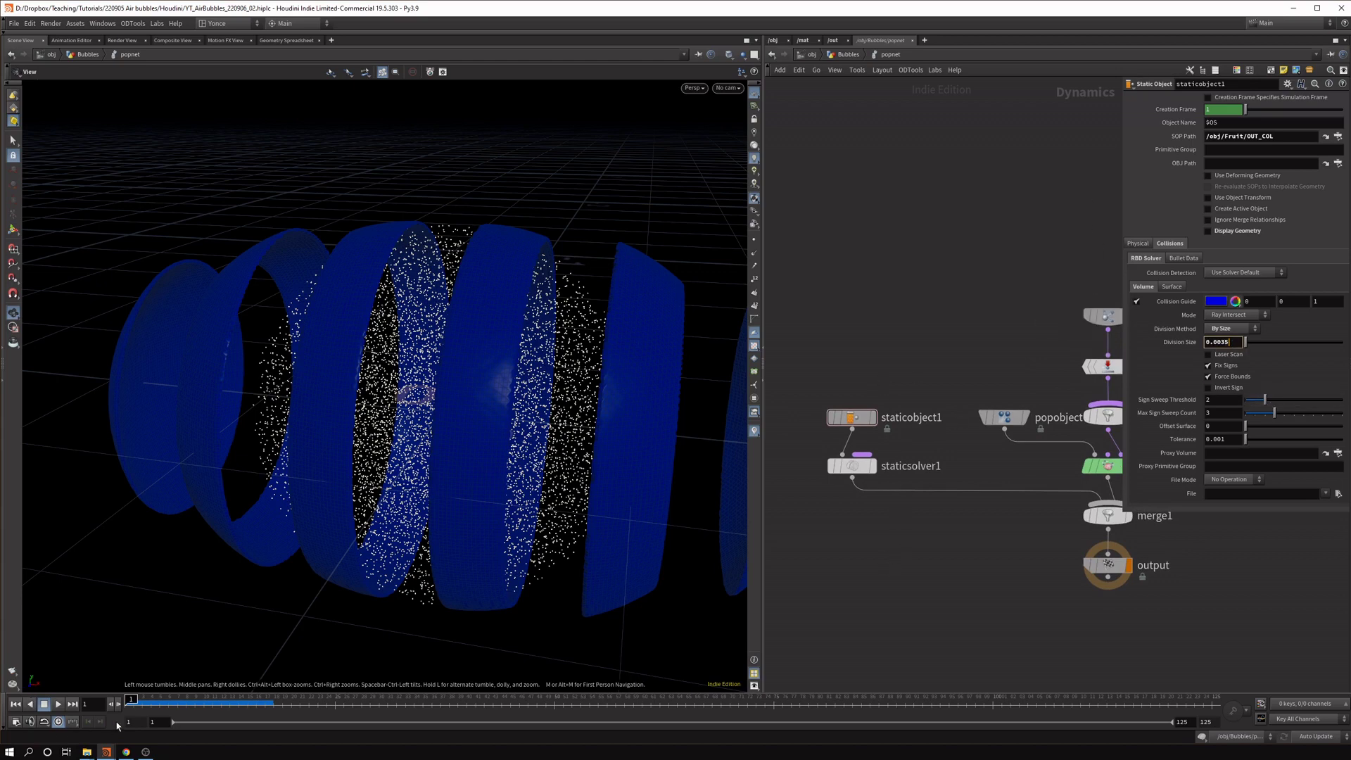
Go to frame 13, return to the Bubbles network and show copytopoints1's spheres together with the ghosted fruit slices.
{"action": "mouse_move", "coordinate": [131, 702]}
{"action": "left_mouse_down"}
{"action": "mouse_move", "coordinate": [302, 691]}
{"action": "mouse_move", "coordinate": [120, 700]}
{"action": "mouse_move", "coordinate": [235, 705]}
{"action": "left_mouse_up"}
{"action": "key", "text": "u"}
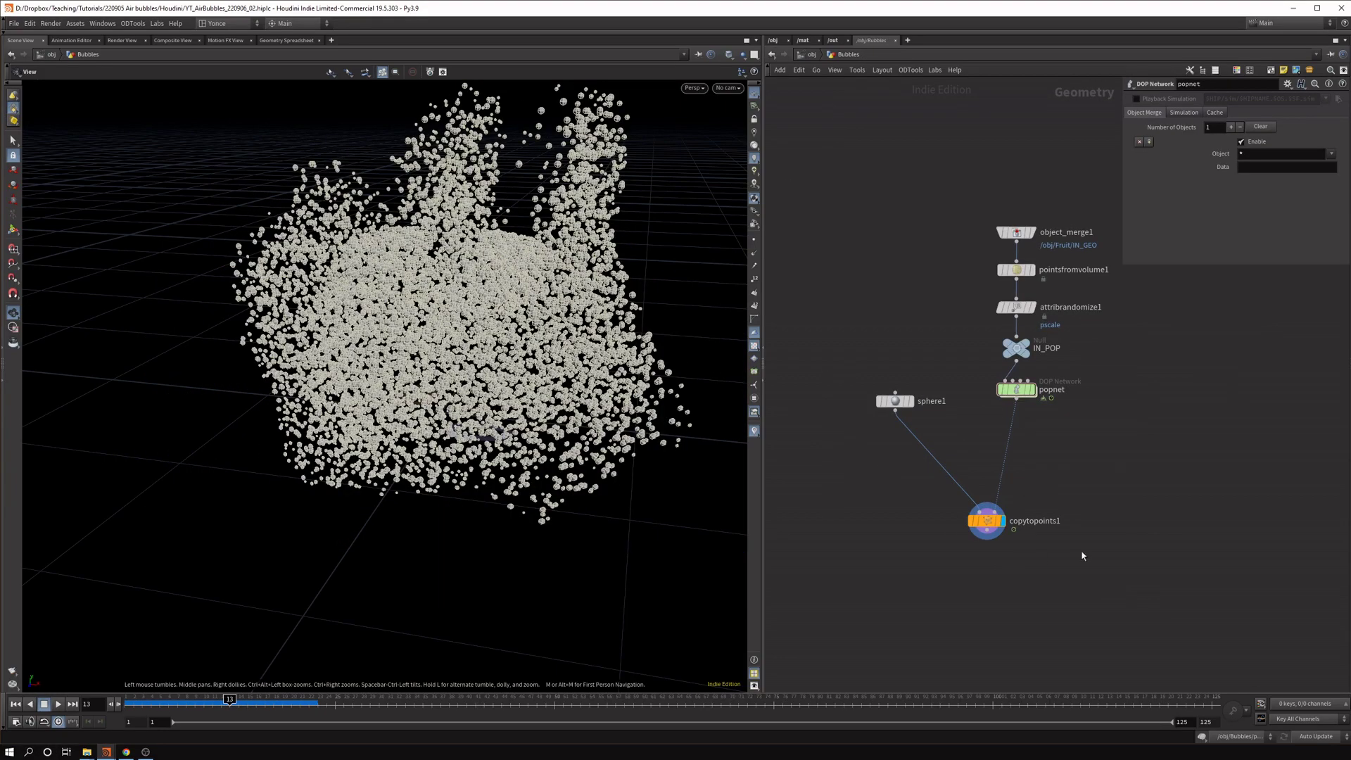
{"action": "left_click_drag", "start_coordinate": [1041, 556], "coordinate": [974, 461]}
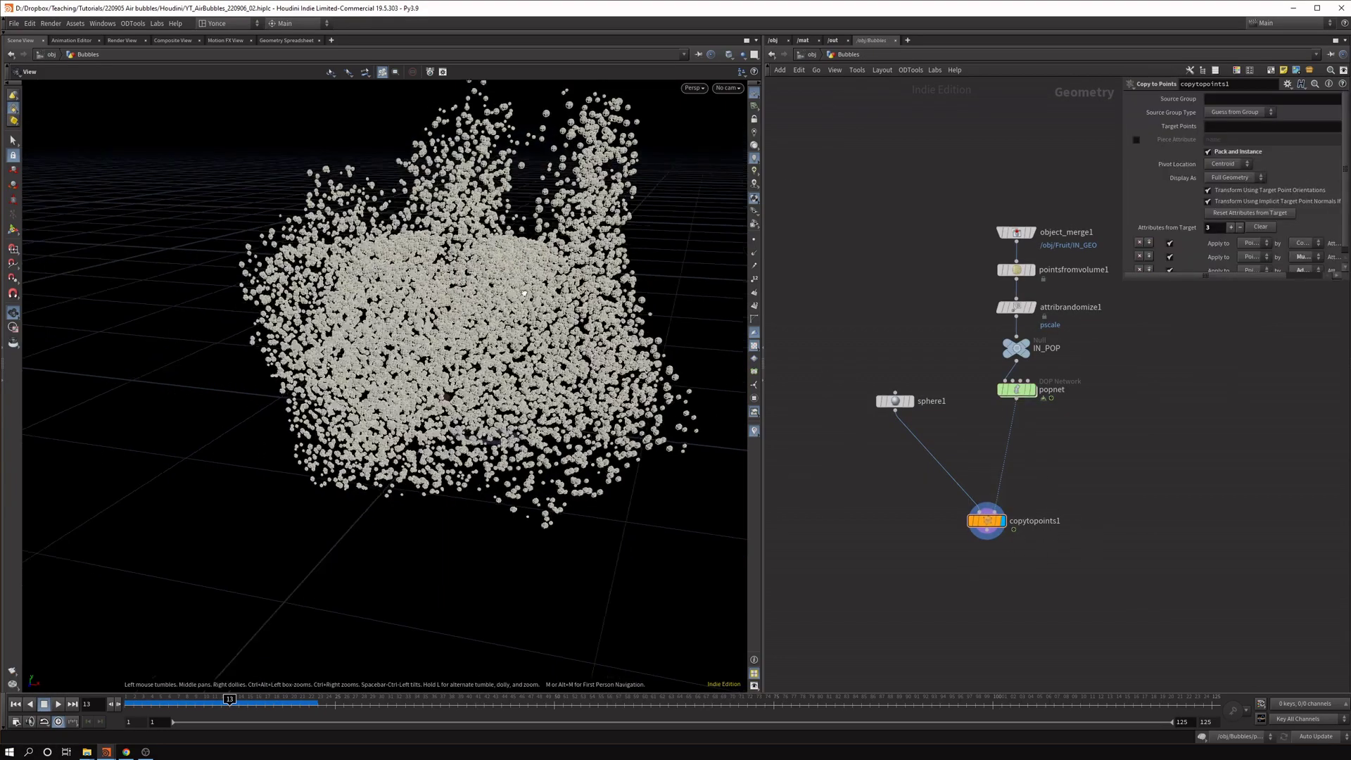
{"action": "left_click_drag", "start_coordinate": [513, 291], "coordinate": [549, 269]}
{"action": "left_click", "coordinate": [743, 55]}
{"action": "left_click", "coordinate": [772, 79]}
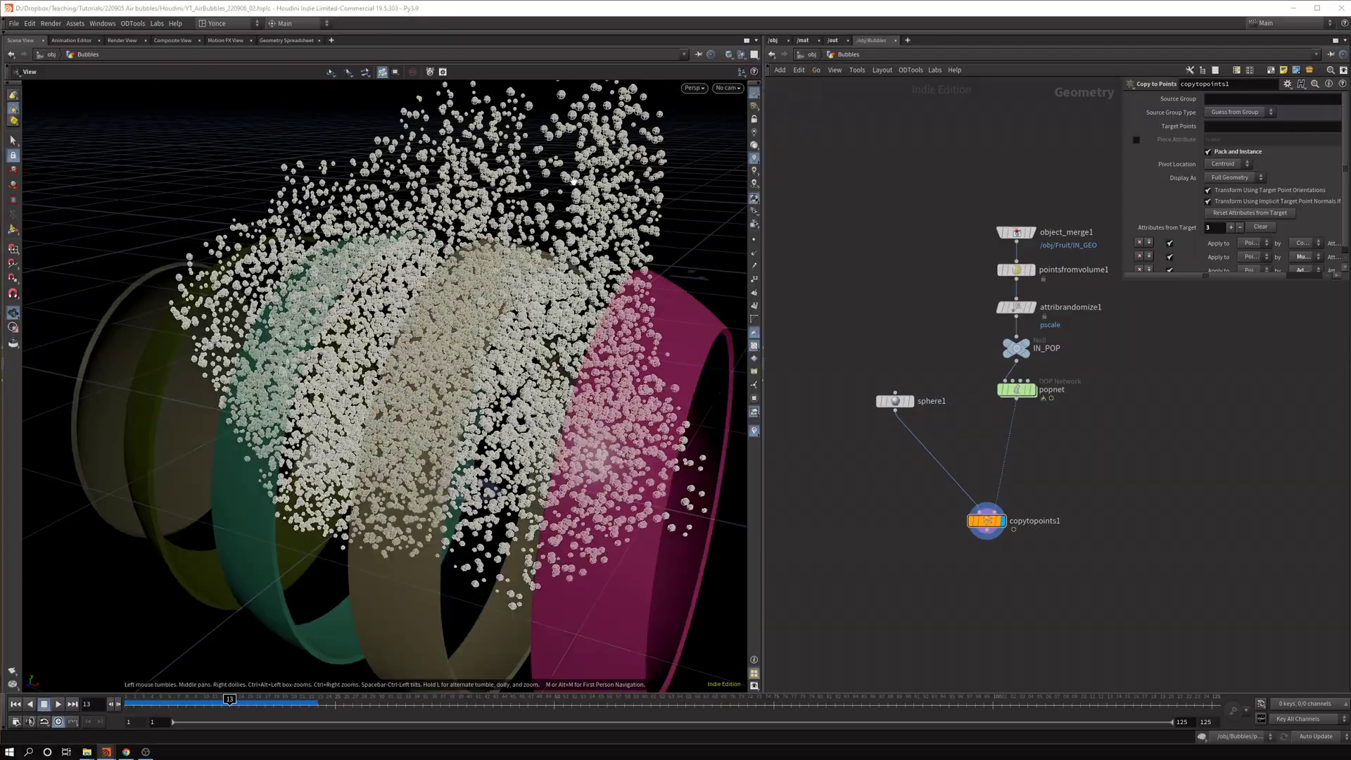
{"action": "left_click_drag", "start_coordinate": [500, 366], "coordinate": [458, 307]}
{"action": "right_click_drag", "start_coordinate": [459, 307], "coordinate": [466, 321]}
Tidy the Bubbles network, placing copytopoints1 directly below popnet and sphere1 beside popnet.
{"action": "left_click_drag", "start_coordinate": [1154, 570], "coordinate": [966, 204]}
{"action": "key", "text": "a"}
{"action": "left_click_drag", "start_coordinate": [984, 517], "coordinate": [984, 543]}
{"action": "left_click_drag", "start_coordinate": [895, 403], "coordinate": [896, 484]}
{"action": "left_click", "coordinate": [999, 574]}
{"action": "middle_click_drag", "start_coordinate": [953, 561], "coordinate": [926, 441]}
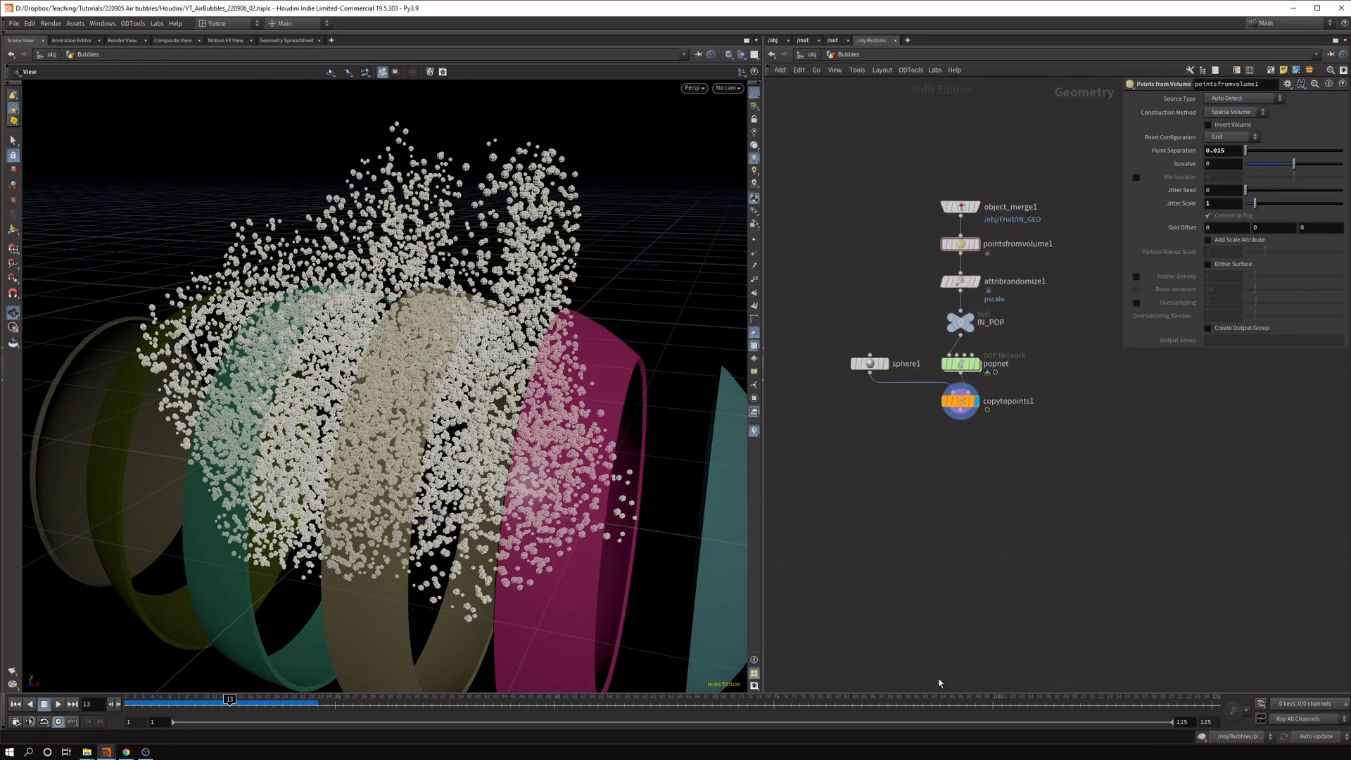
{"action": "middle_click_drag", "start_coordinate": [865, 271], "coordinate": [847, 267]}
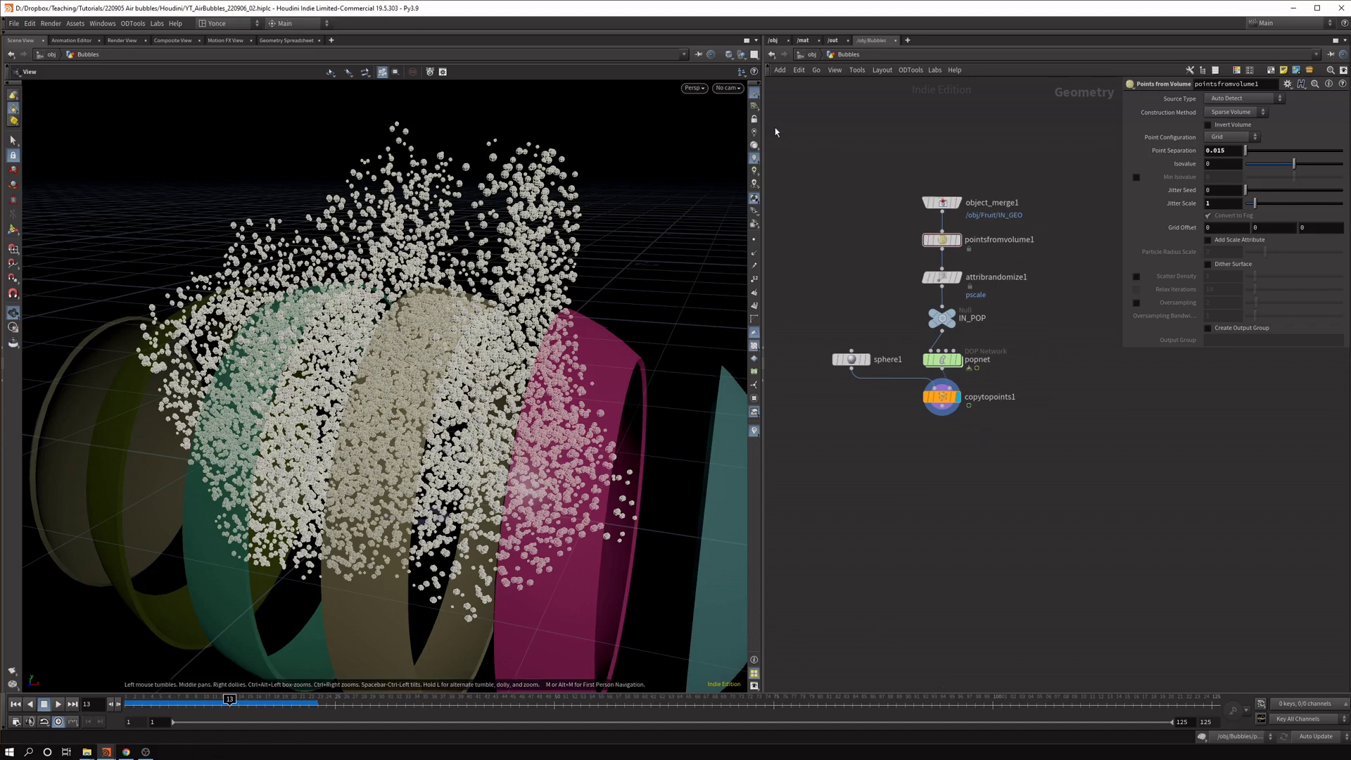
In the Fruit network, set explodedview1's Uniform Scale to 0.4 to bring the slices closer together.
{"action": "left_click", "coordinate": [810, 56]}
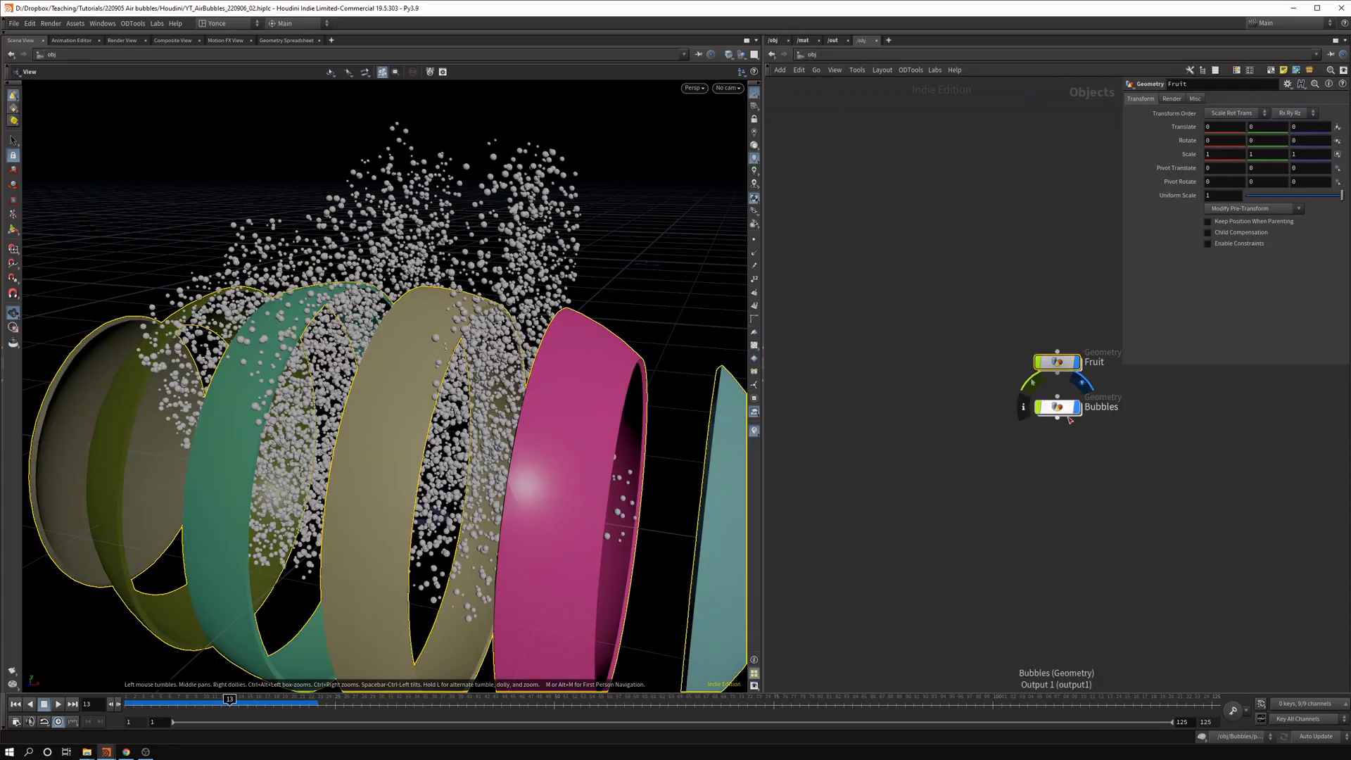
{"action": "middle_click_drag", "start_coordinate": [1062, 414], "coordinate": [959, 371]}
{"action": "double_click", "coordinate": [953, 320]}
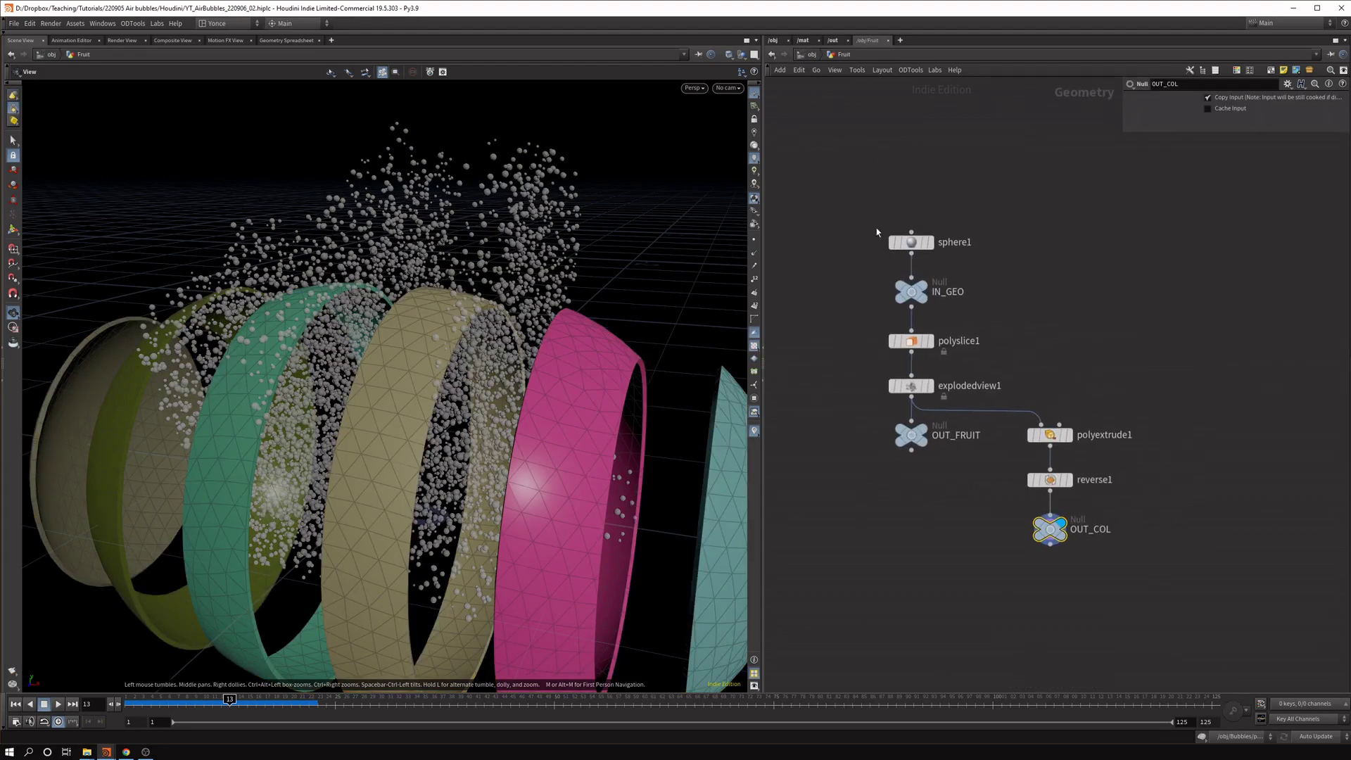
{"action": "left_click_drag", "start_coordinate": [1200, 380], "coordinate": [994, 445]}
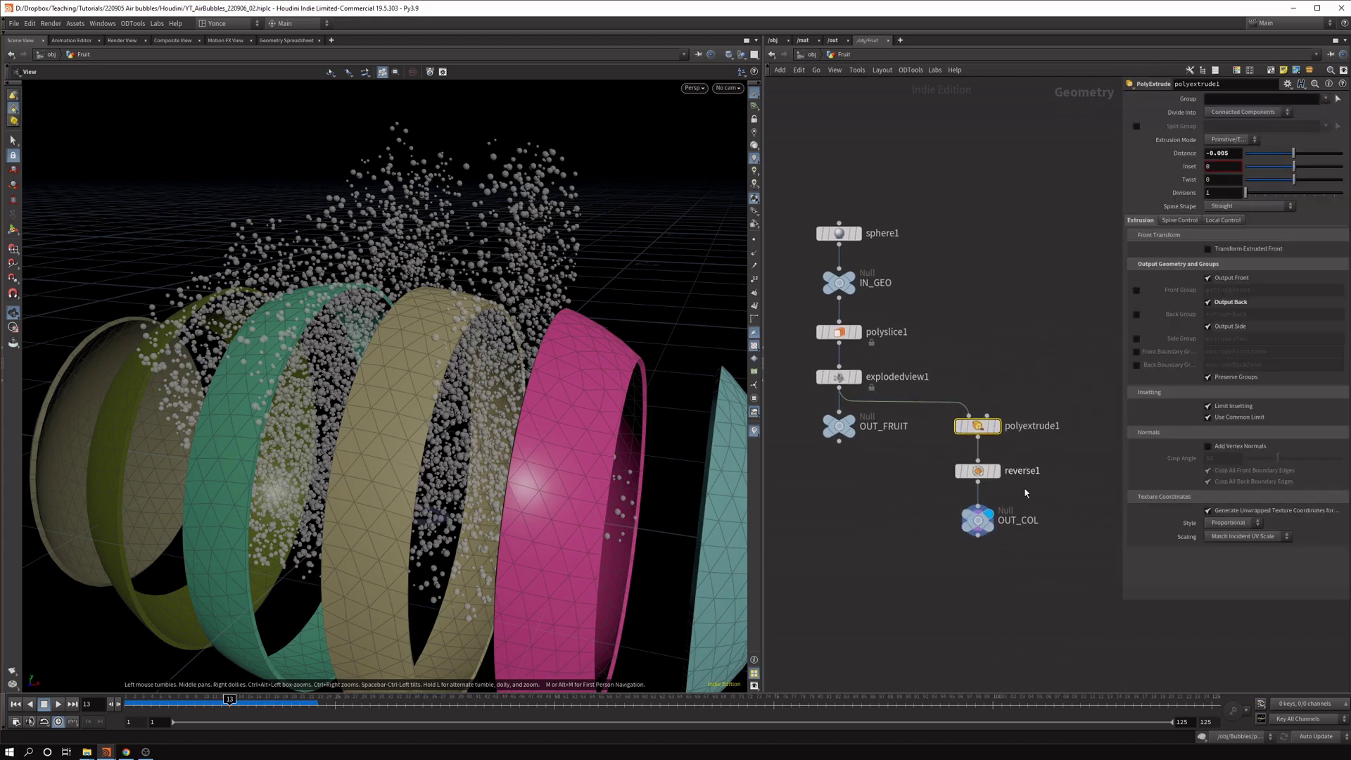
{"action": "middle_click_drag", "start_coordinate": [920, 311], "coordinate": [969, 335]}
{"action": "scroll", "coordinate": [969, 334], "scroll_direction": "down", "scroll_amount": 1}
{"action": "left_click", "coordinate": [902, 389]}
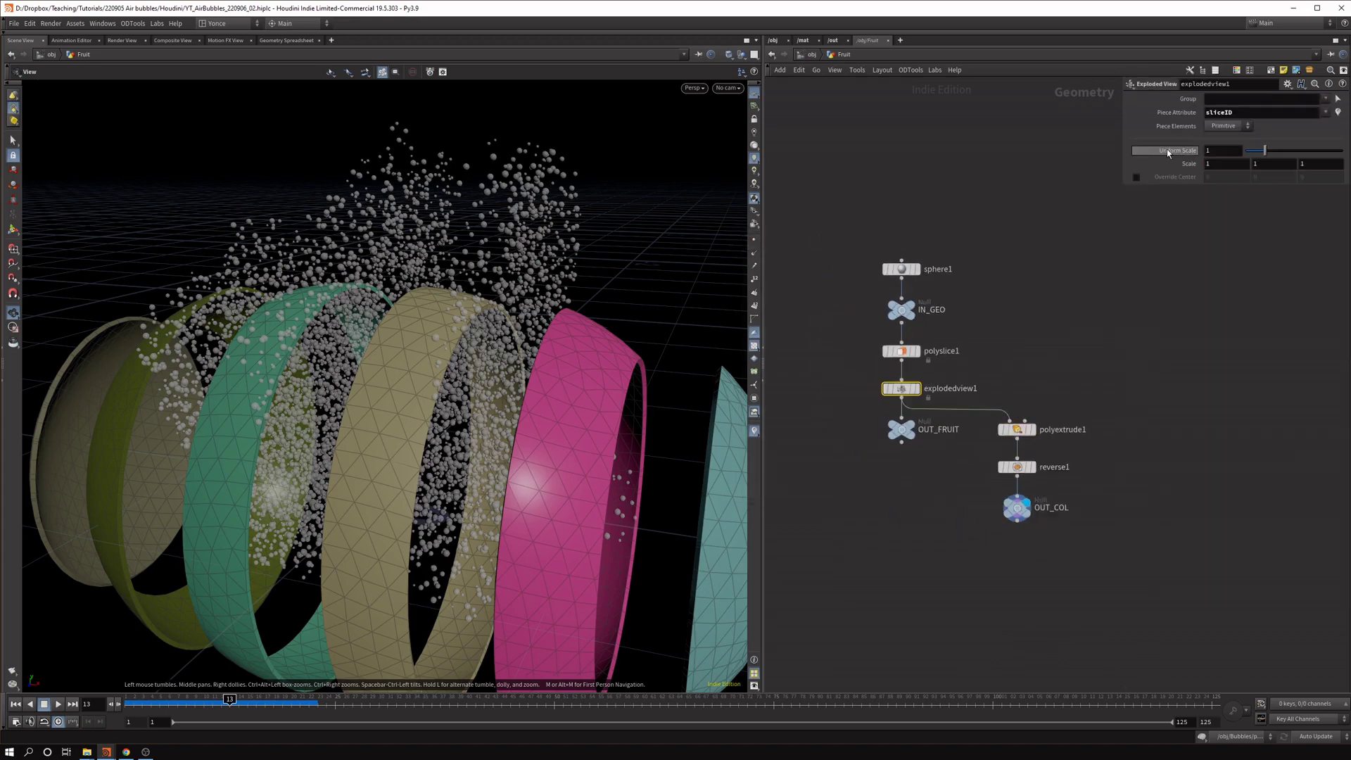
{"action": "double_click", "coordinate": [1221, 150]}
{"action": "type", "text": "0.4"}
{"action": "key", "text": "Return"}
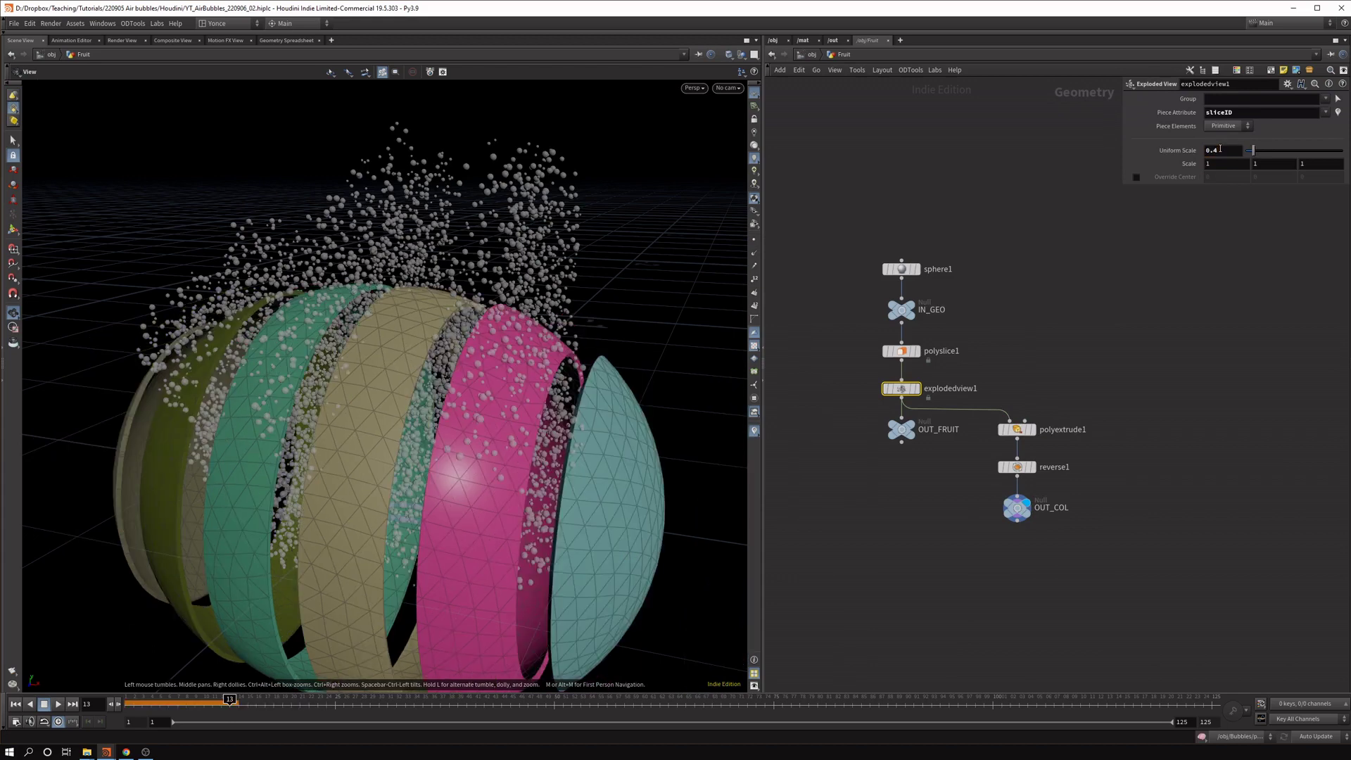
Play the bubble simulation from the first frame and scrub back to frame 13 to check the collisions.
{"action": "left_click", "coordinate": [15, 704]}
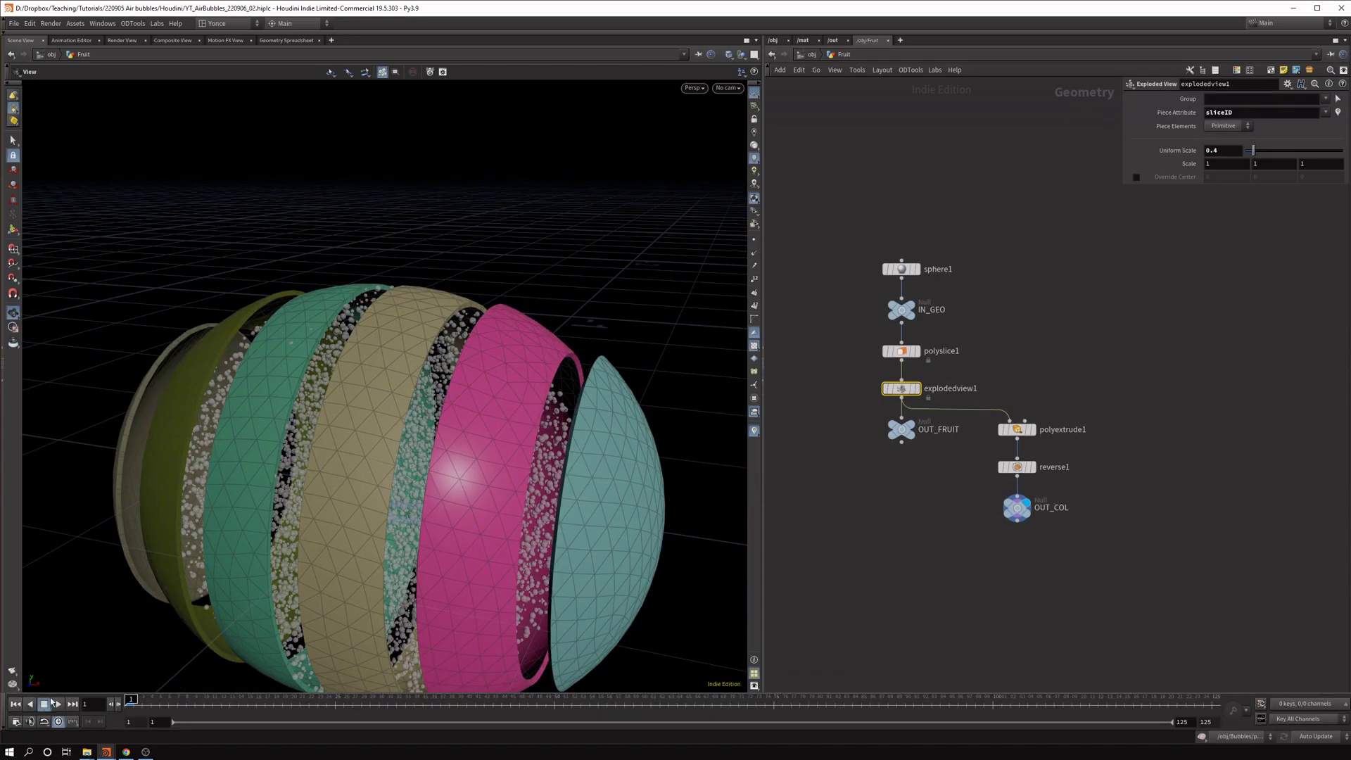
{"action": "left_click", "coordinate": [58, 703]}
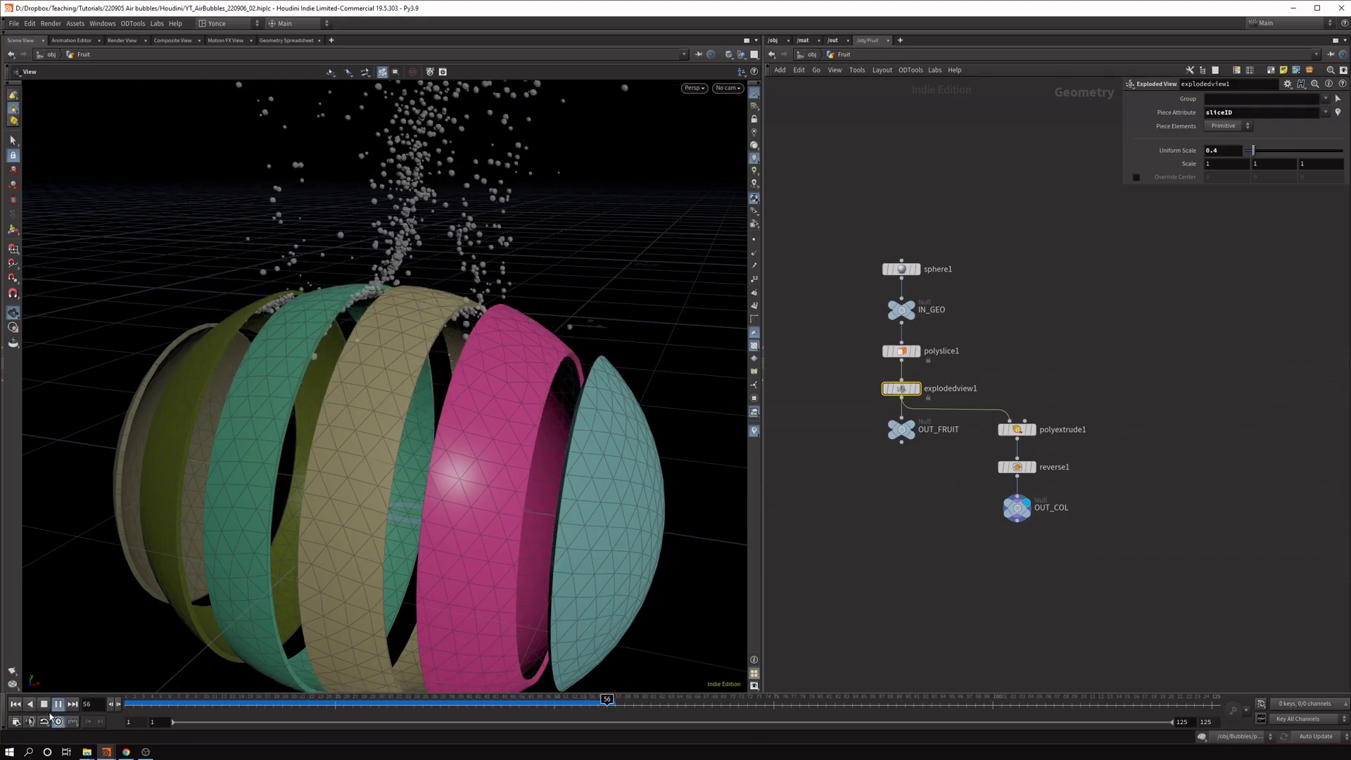
{"action": "left_click_drag", "start_coordinate": [325, 705], "coordinate": [230, 707]}
Try a Time Scale of 0.3 on the POP Solver in popnet and replay the simulation from the start.
{"action": "left_click", "coordinate": [813, 55]}
{"action": "double_click", "coordinate": [960, 368]}
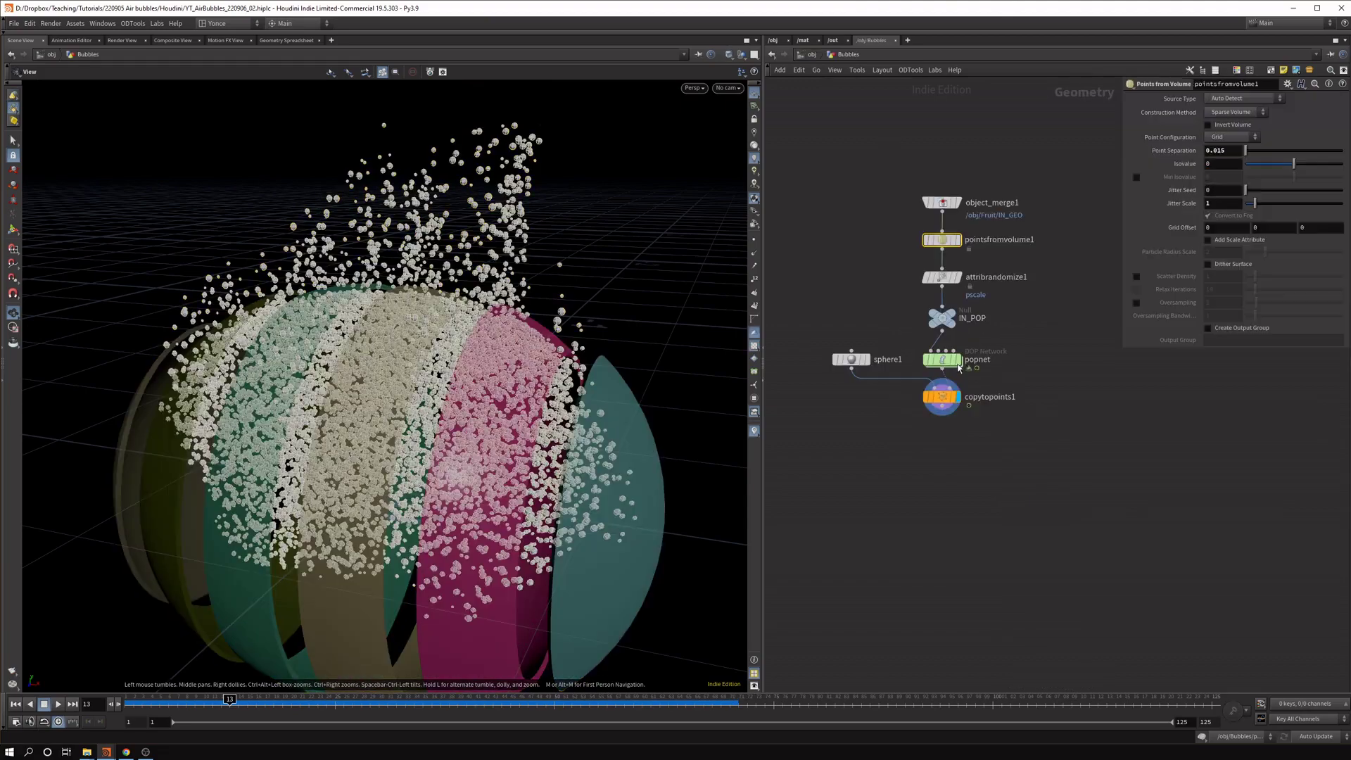
{"action": "left_click", "coordinate": [943, 359]}
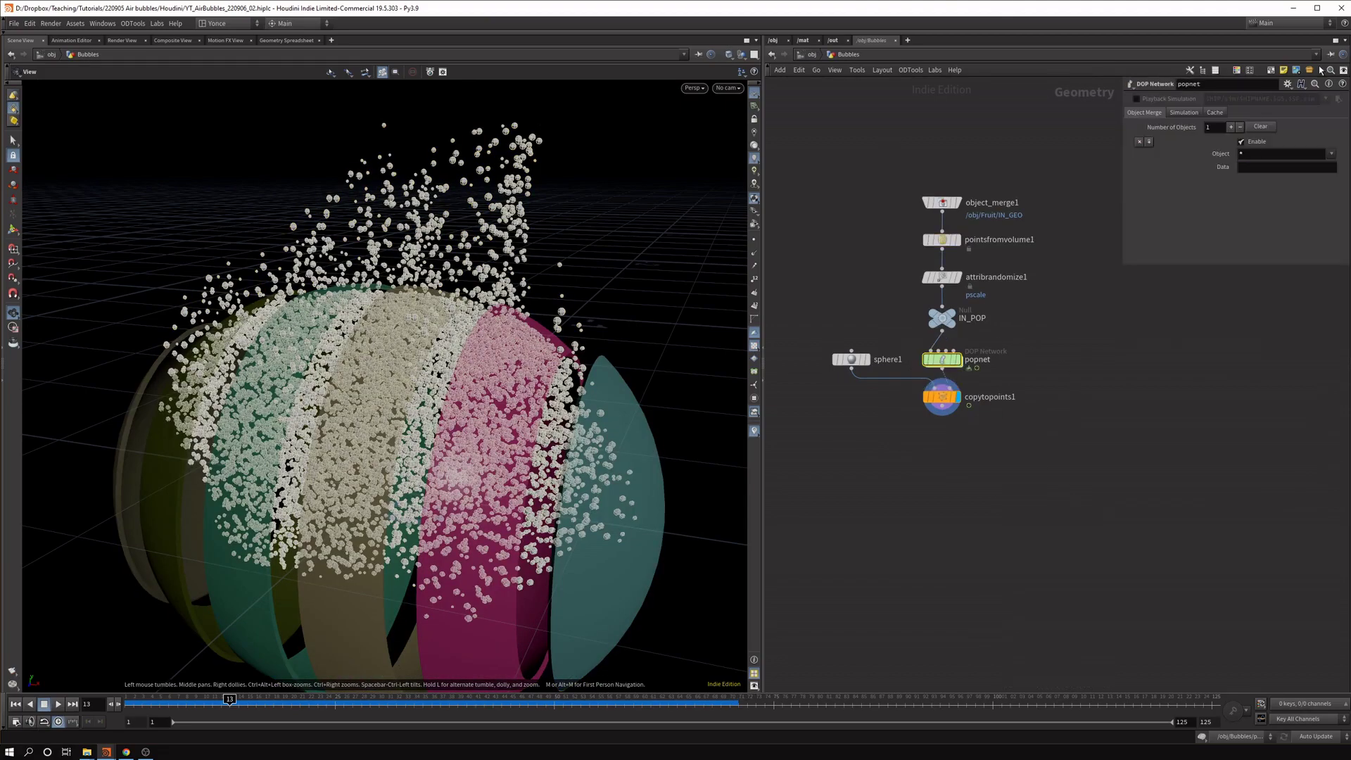
{"action": "double_click", "coordinate": [975, 358]}
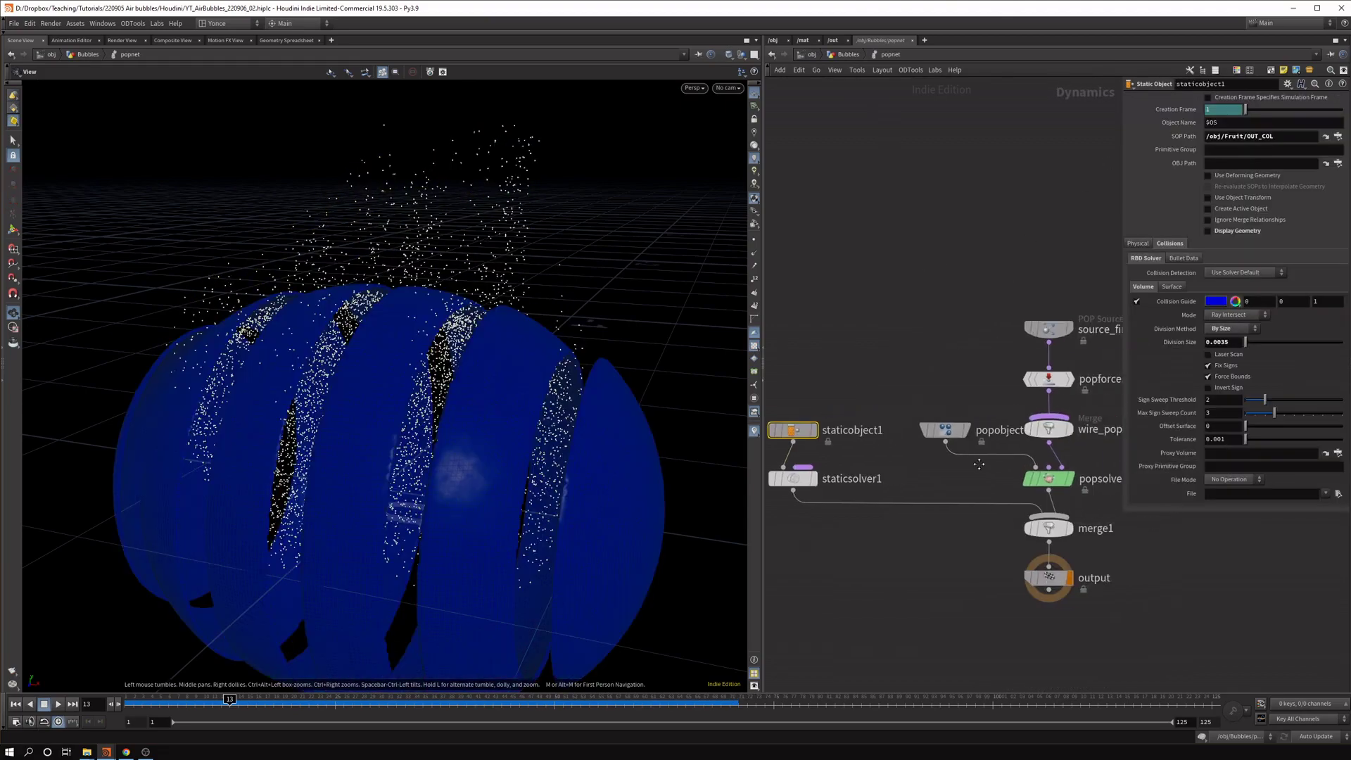
{"action": "left_click", "coordinate": [1038, 479]}
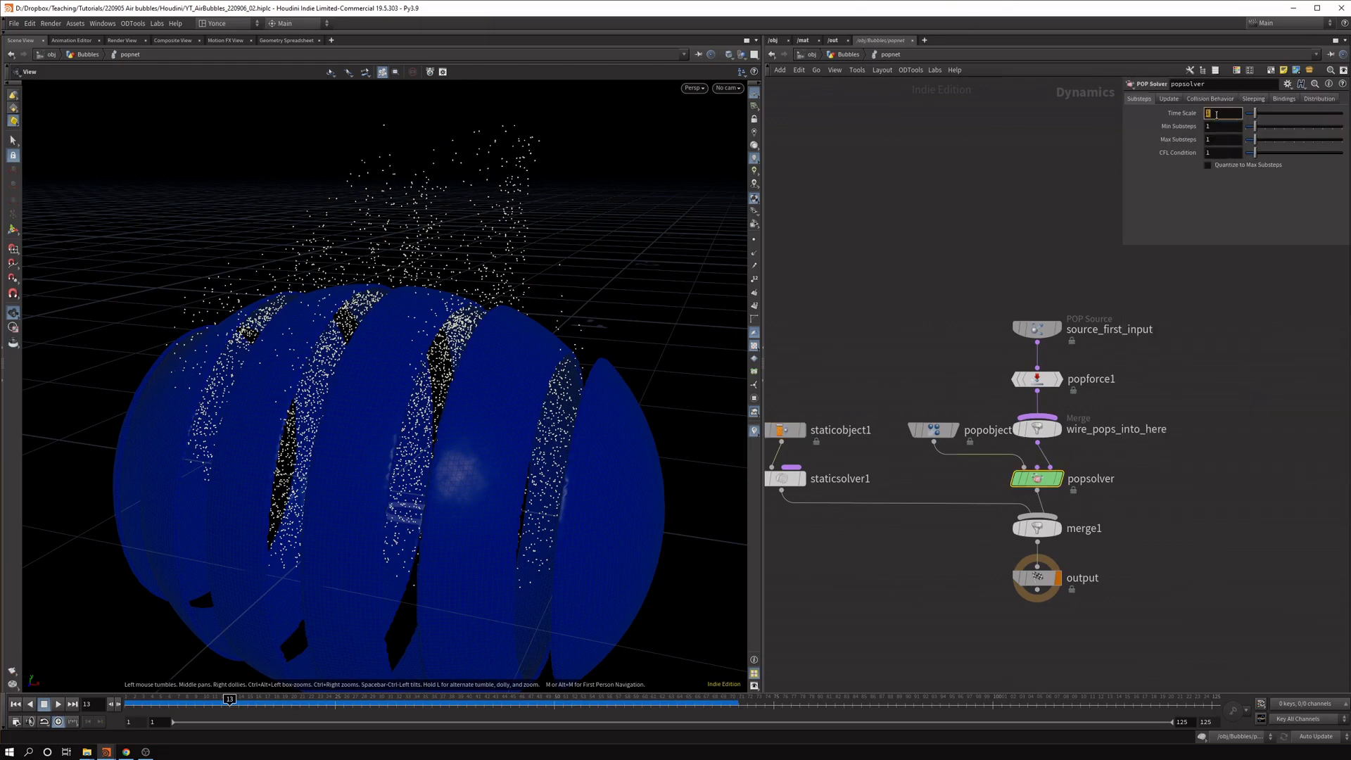
{"action": "type", "text": "0.3"}
{"action": "key", "text": "Return"}
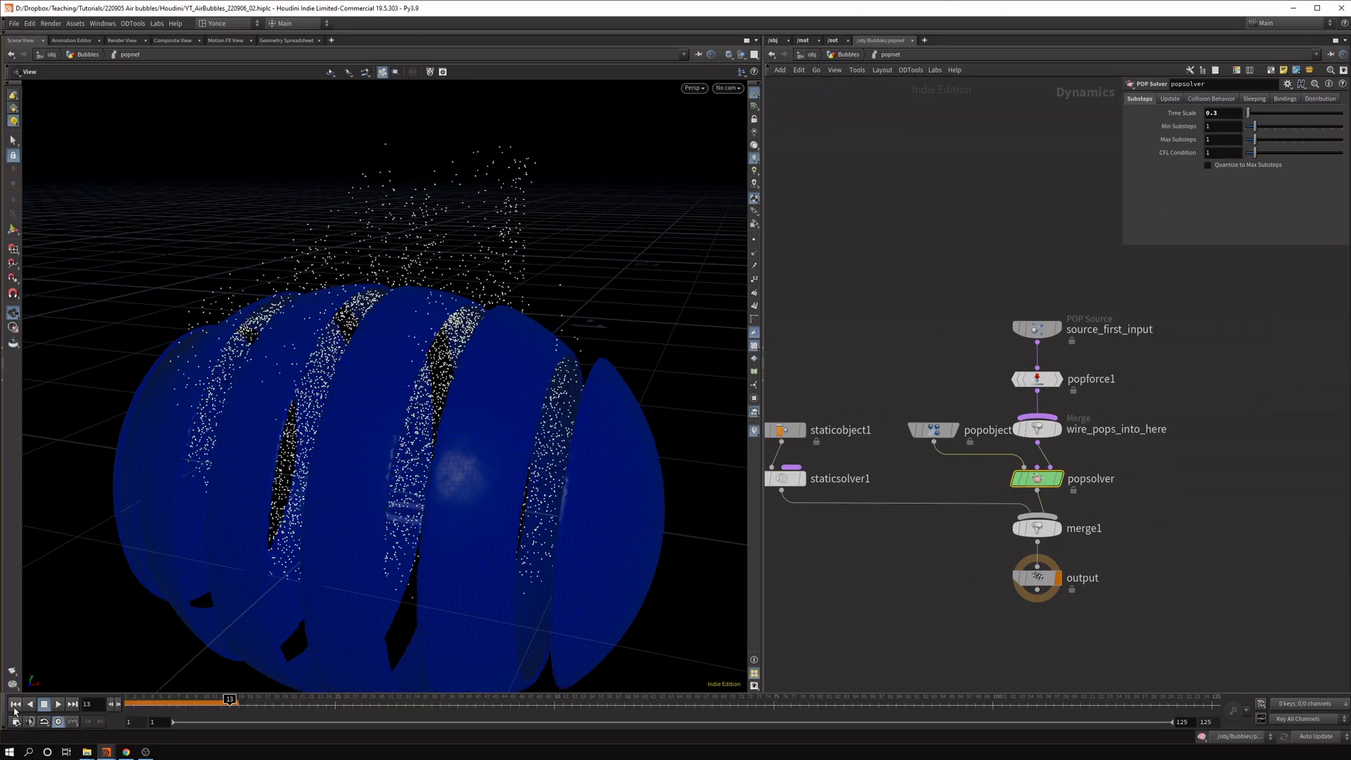
{"action": "left_click", "coordinate": [16, 704]}
{"action": "left_click", "coordinate": [59, 705]}
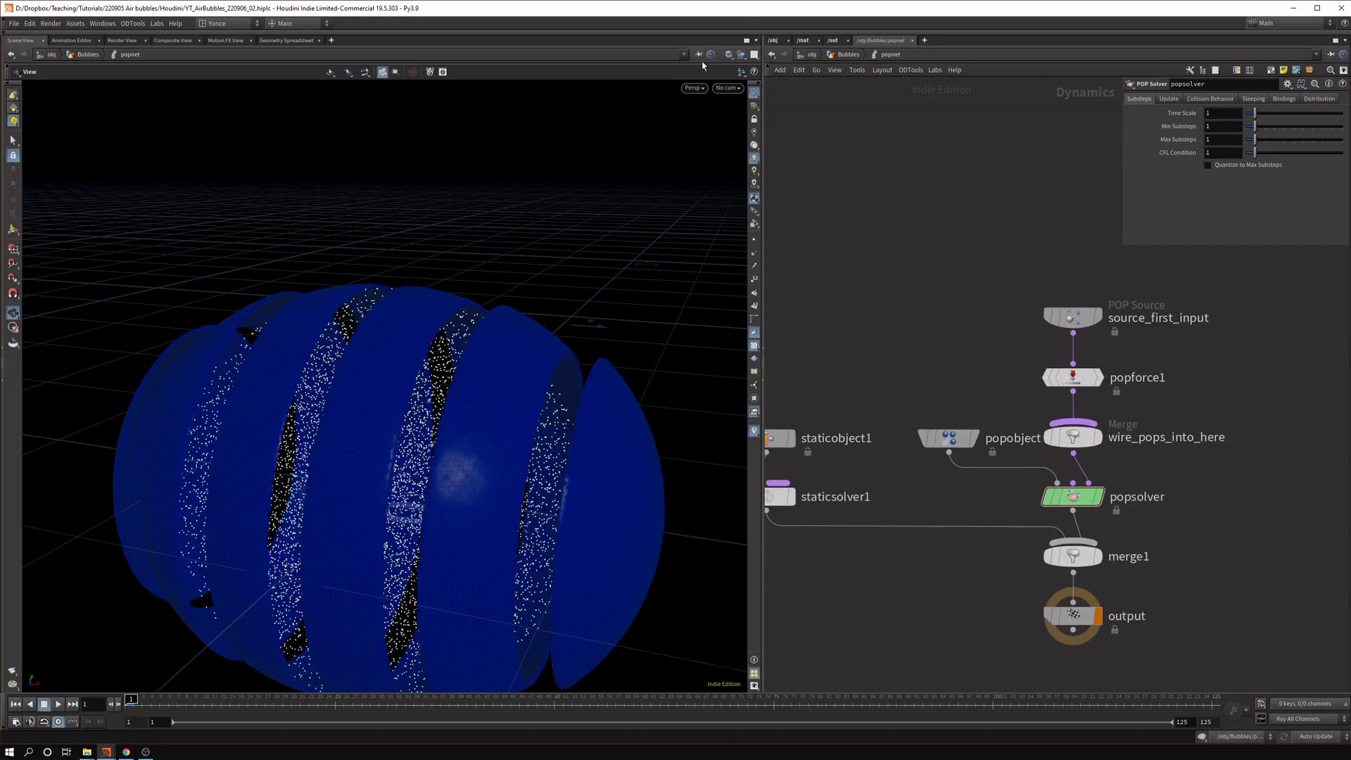
Save the scene, enter the Fruit network and load the downloaded Megascans 3d library in the OD Asset Library.
{"action": "key", "text": "ctrl+s"}
{"action": "key", "text": "1"}
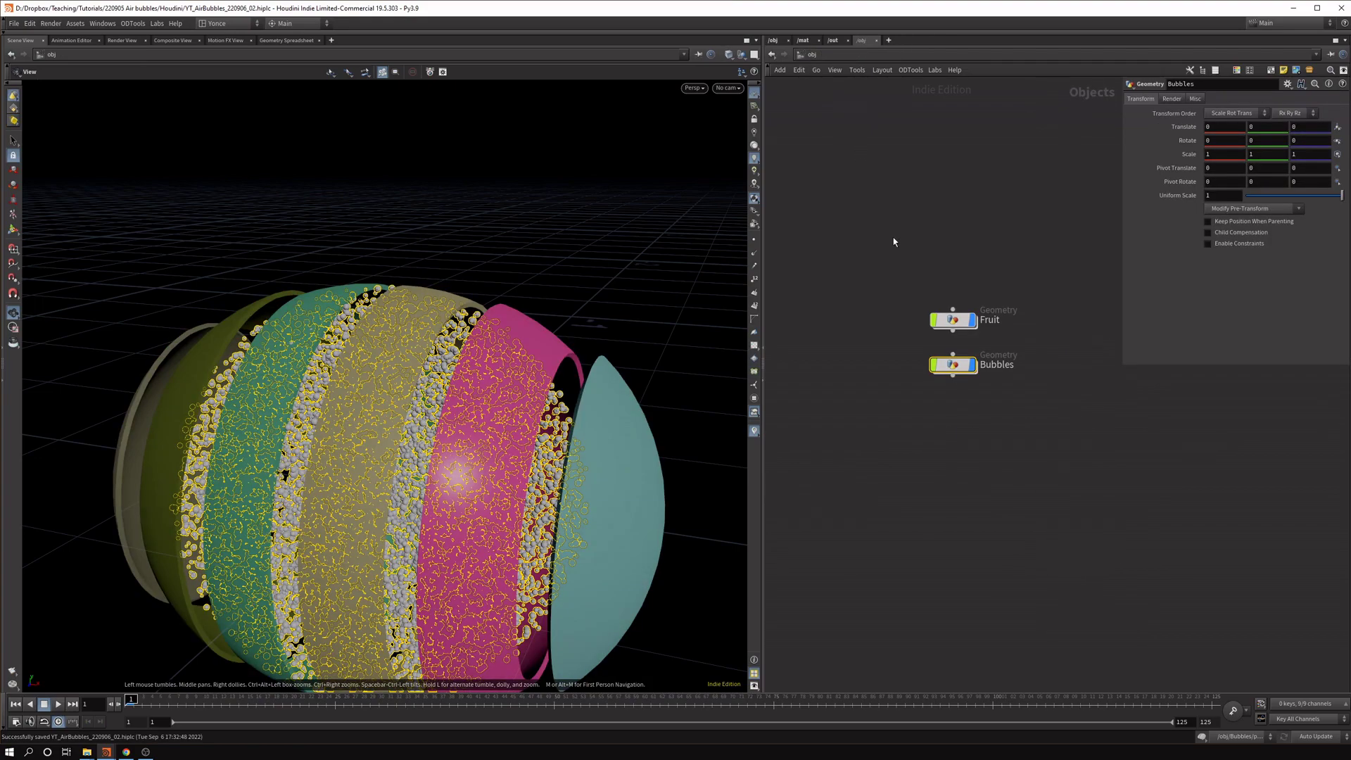
{"action": "left_click", "coordinate": [132, 23]}
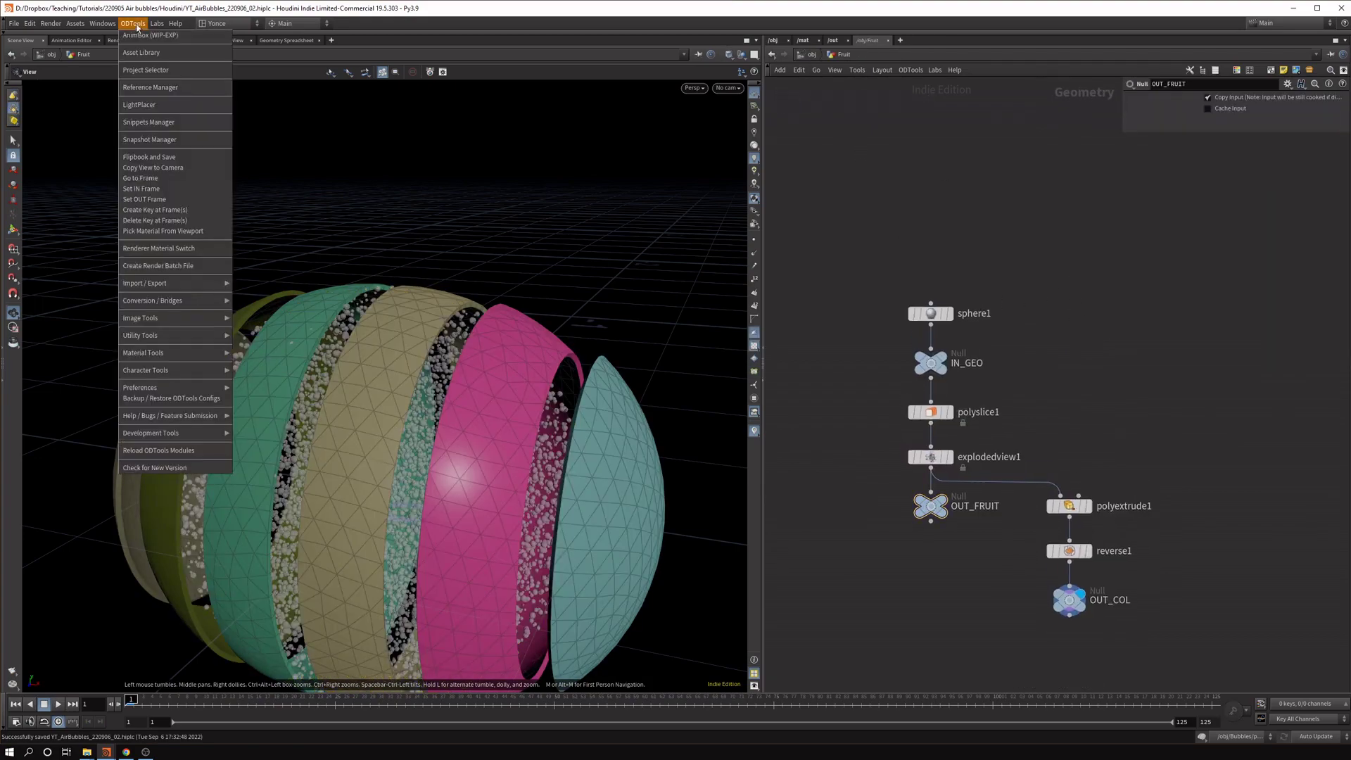
{"action": "left_click", "coordinate": [141, 52]}
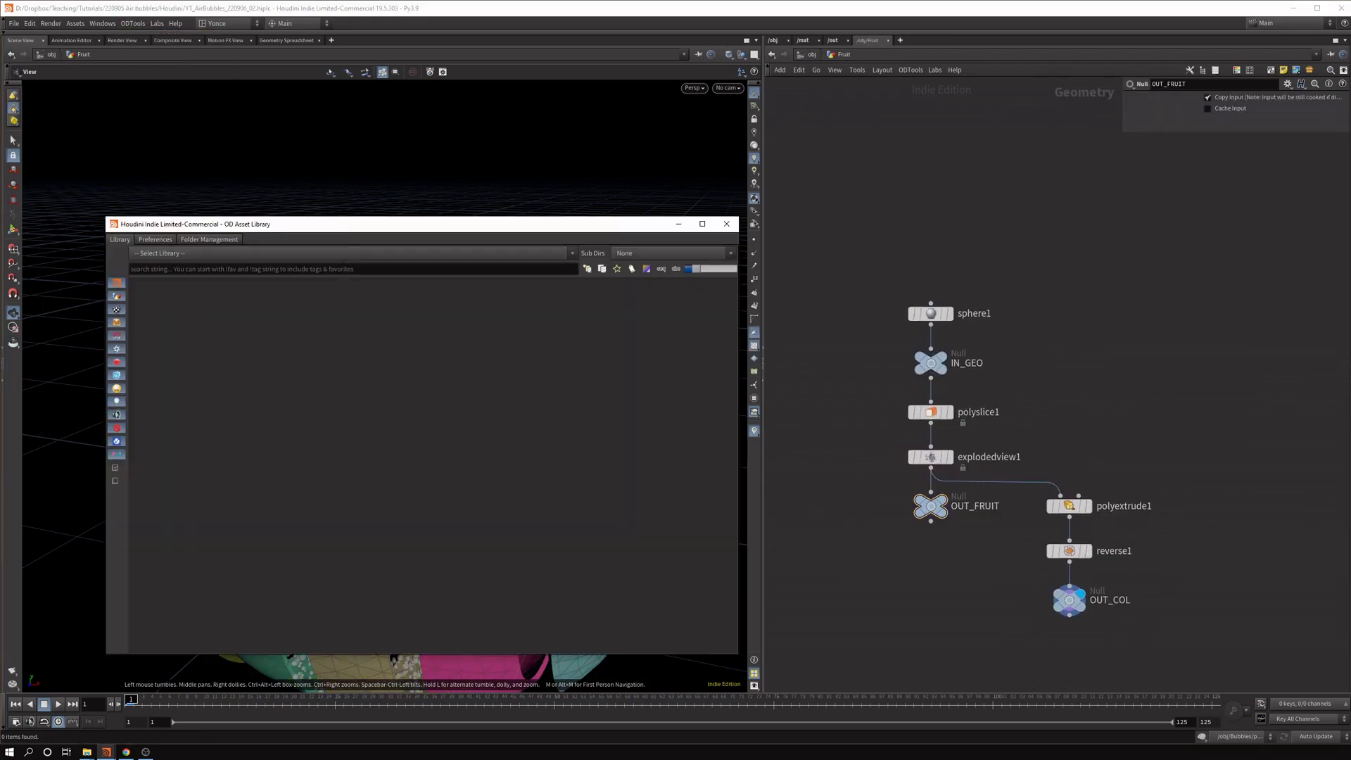
{"action": "left_click", "coordinate": [338, 254]}
{"action": "left_click", "coordinate": [317, 312]}
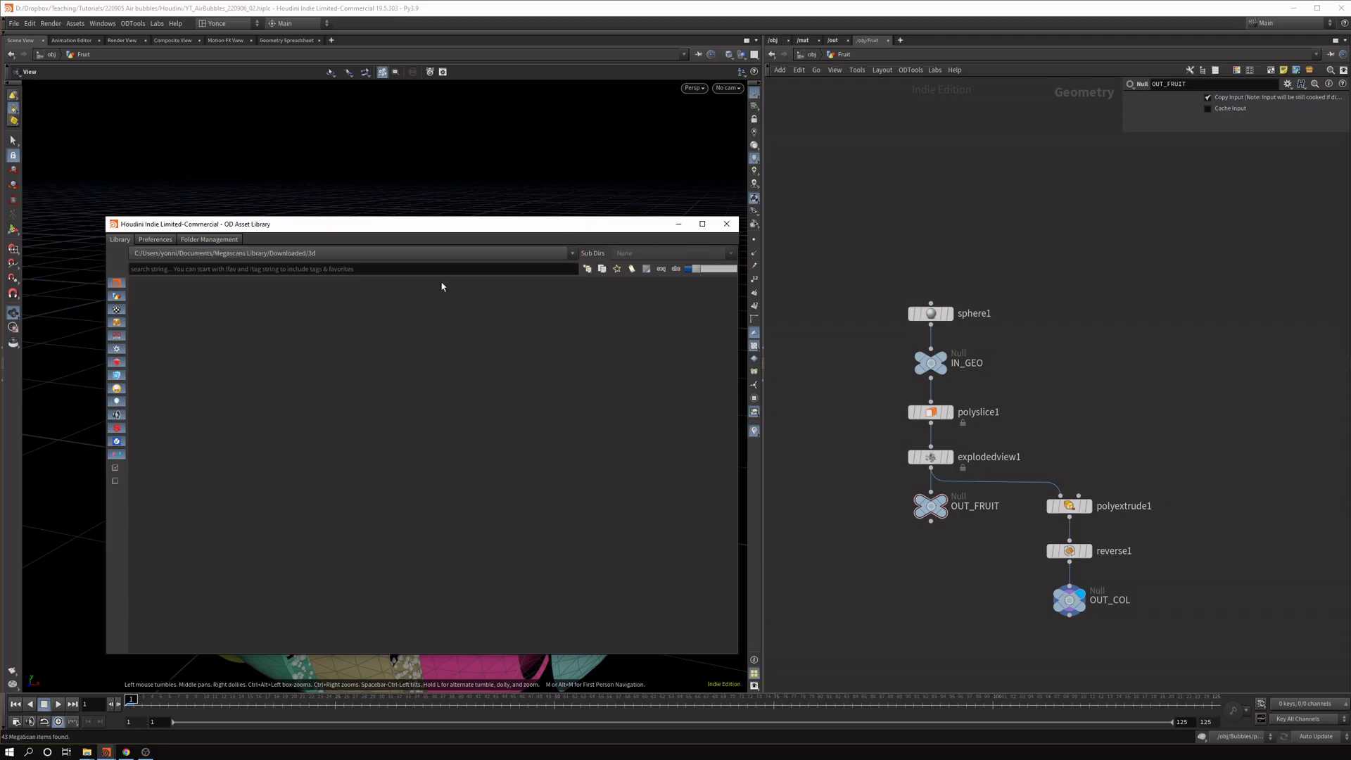
Import the Apple asset into the Fruit network with MaterialX as the renderer option, and close the asset library.
{"action": "left_click_drag", "start_coordinate": [472, 228], "coordinate": [499, 82]}
{"action": "left_click", "coordinate": [416, 239]}
{"action": "left_click", "coordinate": [487, 240]}
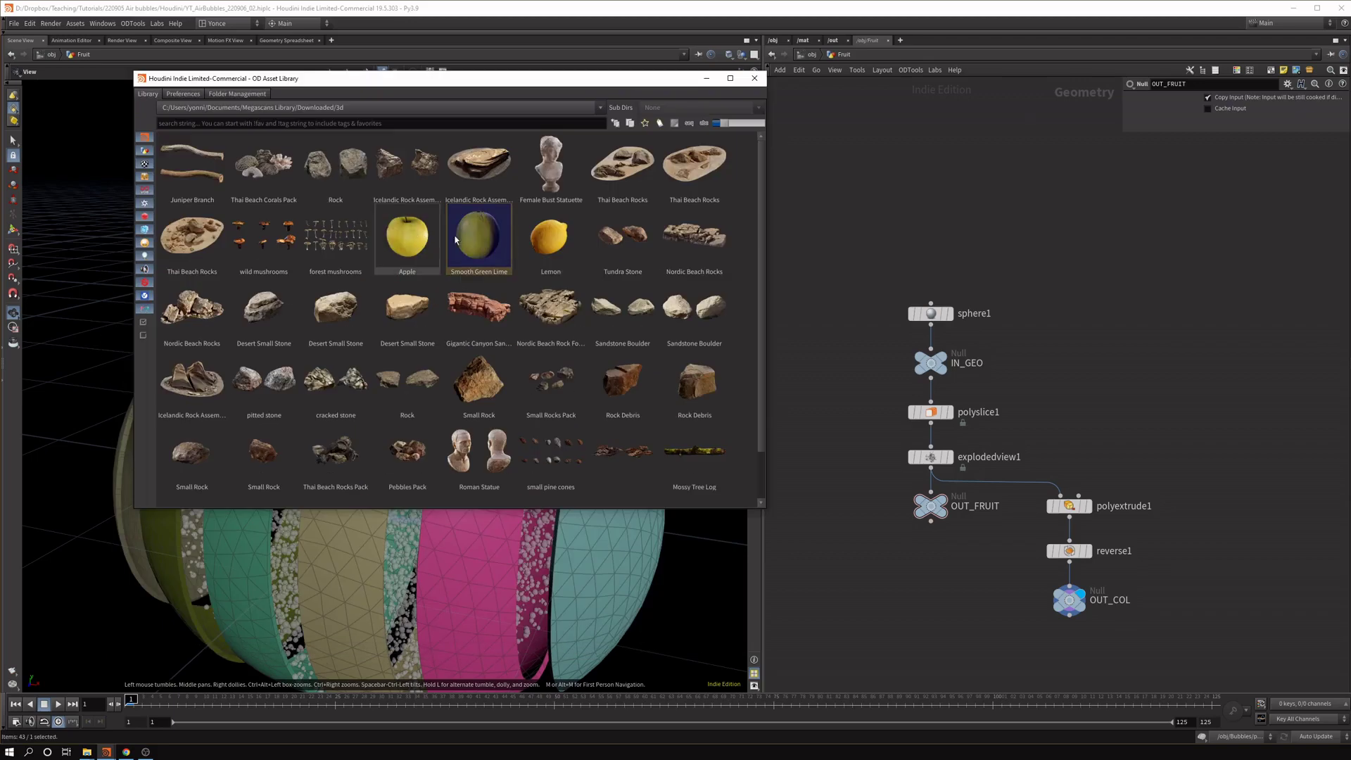
{"action": "left_click_drag", "start_coordinate": [394, 256], "coordinate": [1077, 258]}
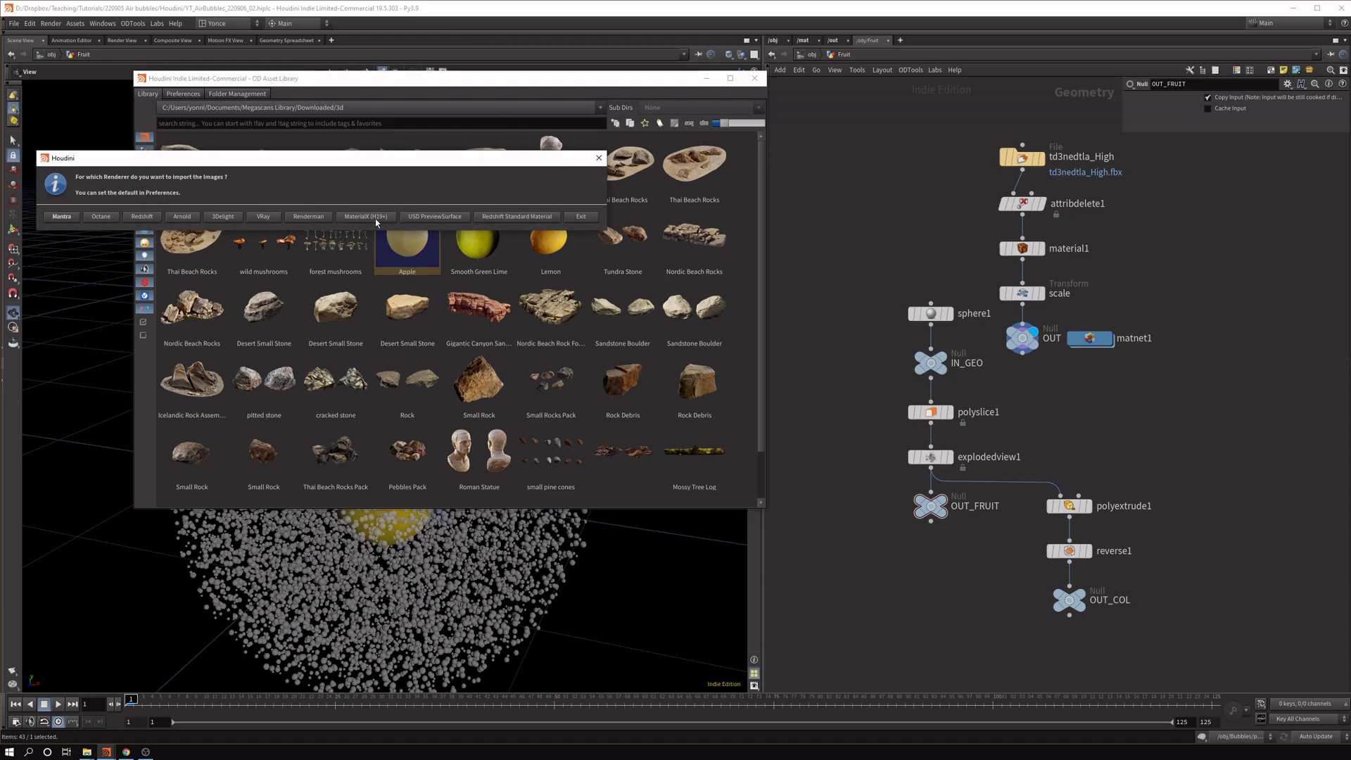
{"action": "left_click", "coordinate": [375, 219]}
{"action": "left_click", "coordinate": [755, 78]}
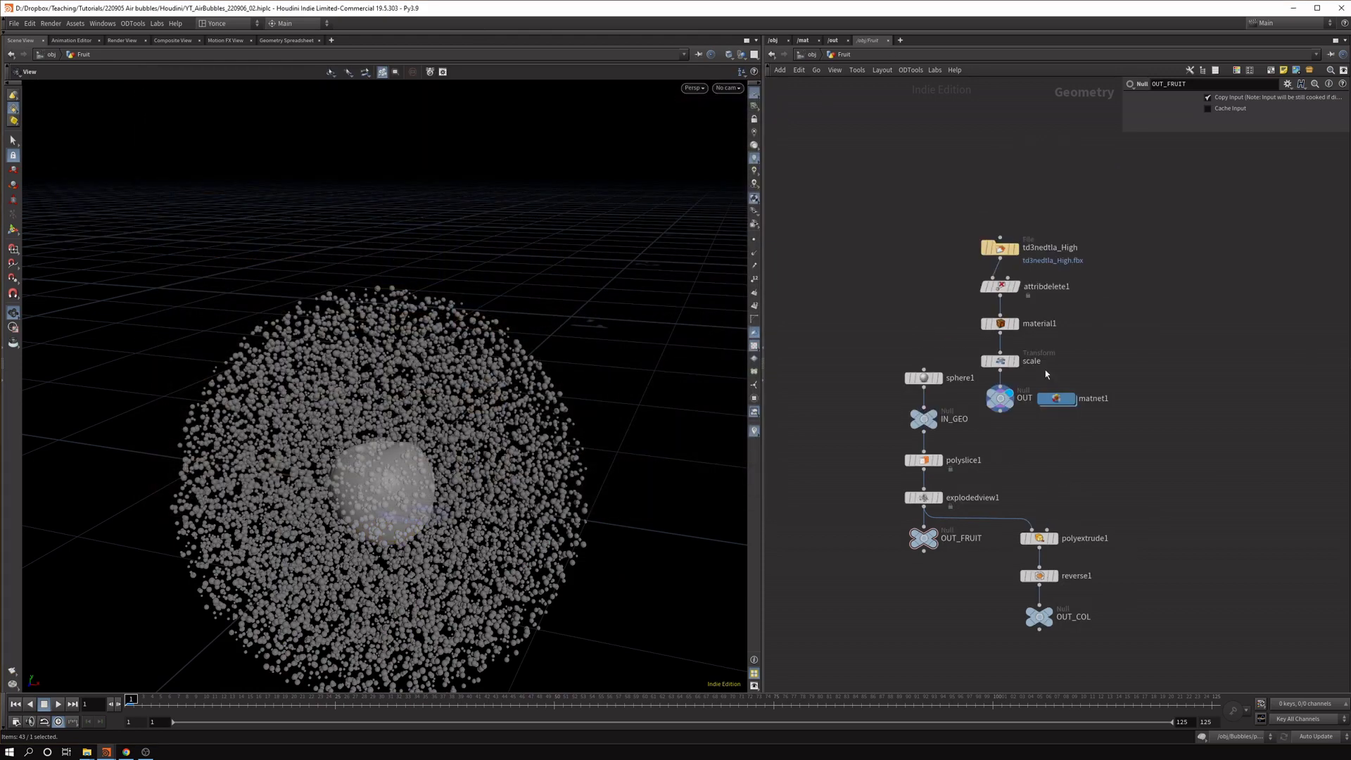
Move the imported apple node chain clear of the sphere1 chain in the Fruit network.
{"action": "left_click_drag", "start_coordinate": [1020, 192], "coordinate": [800, 388]}
{"action": "middle_click_drag", "start_coordinate": [838, 373], "coordinate": [929, 383]}
{"action": "left_click", "coordinate": [858, 305]}
{"action": "middle_click_drag", "start_coordinate": [826, 294], "coordinate": [837, 305]}
Delete the material1 node from the imported apple chain.
{"action": "left_click", "coordinate": [903, 322]}
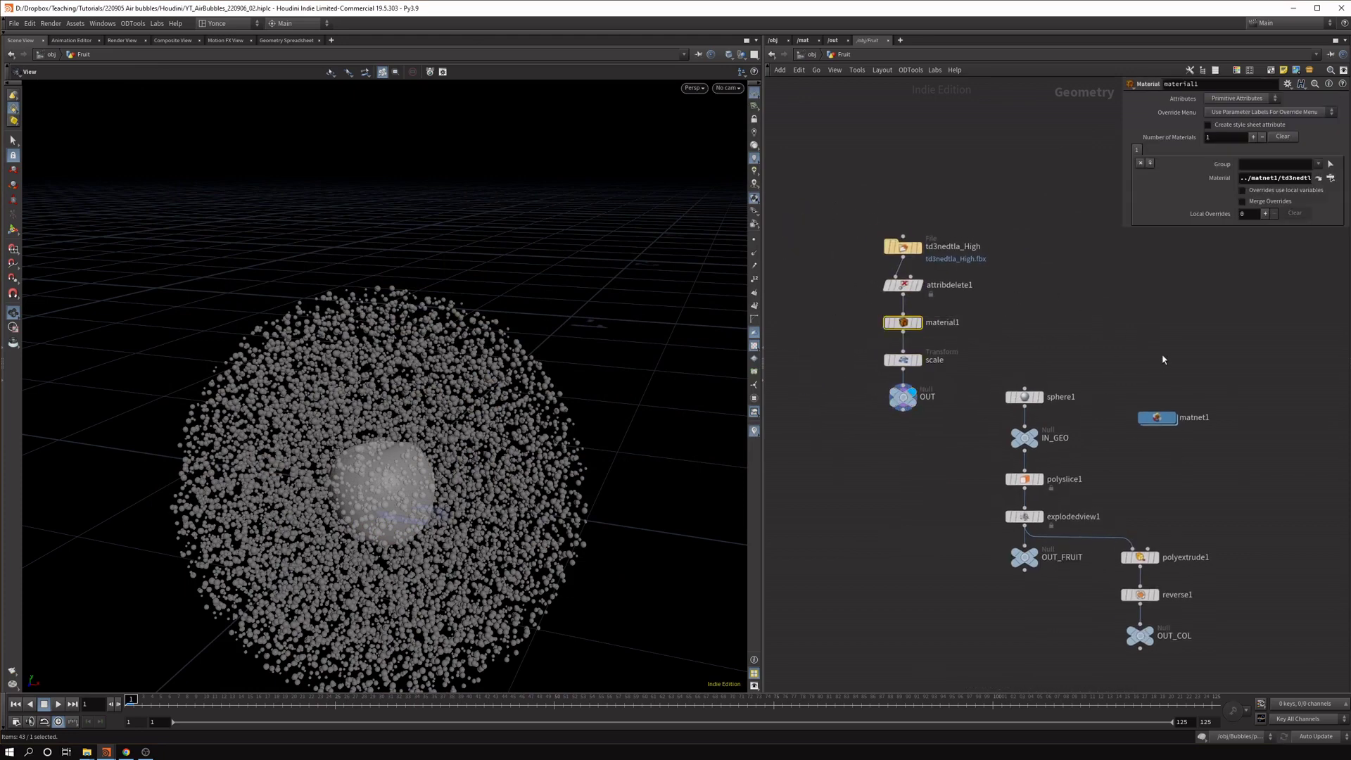
{"action": "key", "text": "Delete"}
{"action": "key", "text": "h"}
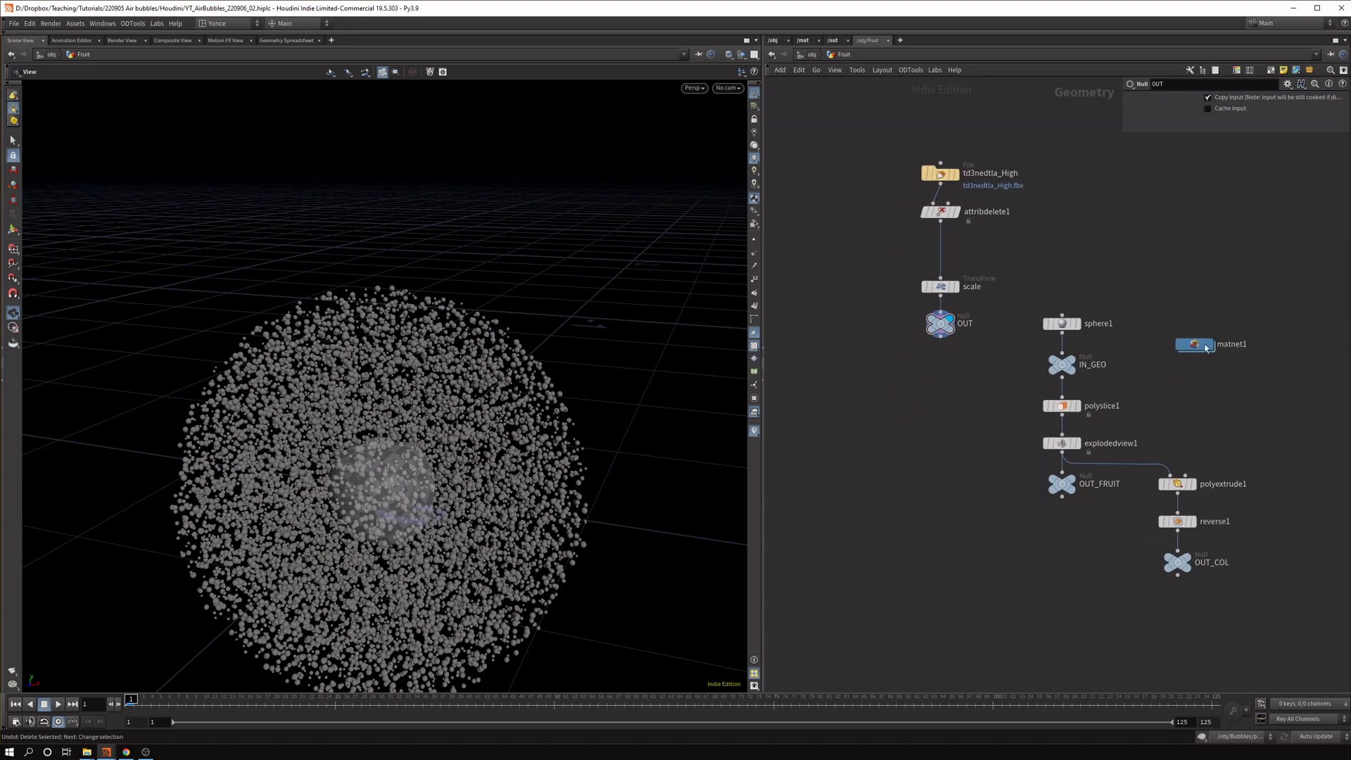
Move matnet1 beside the imported chain's OUT node and show attribdelete1's settings.
{"action": "left_click_drag", "start_coordinate": [1181, 345], "coordinate": [806, 326]}
{"action": "key", "text": "h"}
{"action": "left_click_drag", "start_coordinate": [903, 188], "coordinate": [962, 330]}
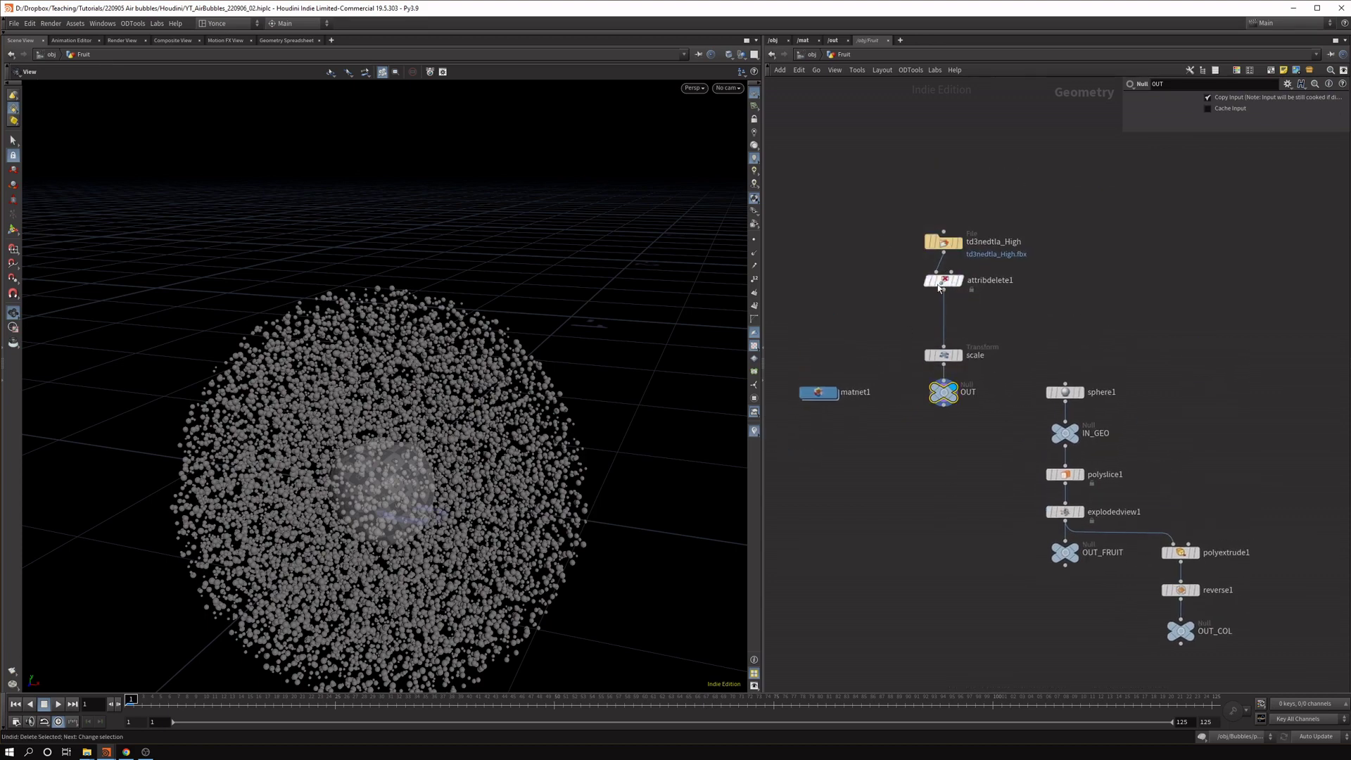
{"action": "middle_click_drag", "start_coordinate": [1025, 307], "coordinate": [1025, 302]}
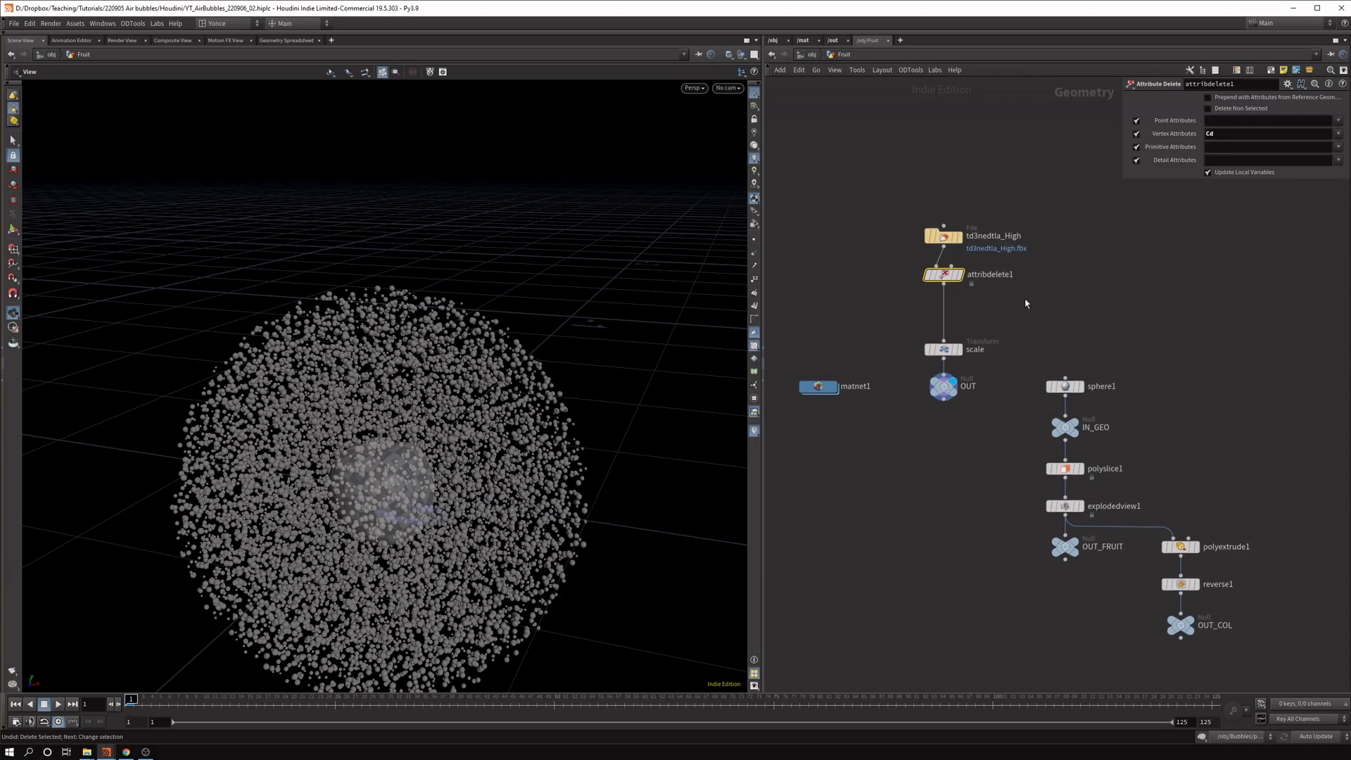
Set attribdelete1 to remove all primitive and detail attributes using the * pattern.
{"action": "middle_click", "coordinate": [937, 387]}
{"action": "left_click", "coordinate": [1065, 469]}
{"action": "middle_click_drag", "start_coordinate": [1034, 473], "coordinate": [960, 471]}
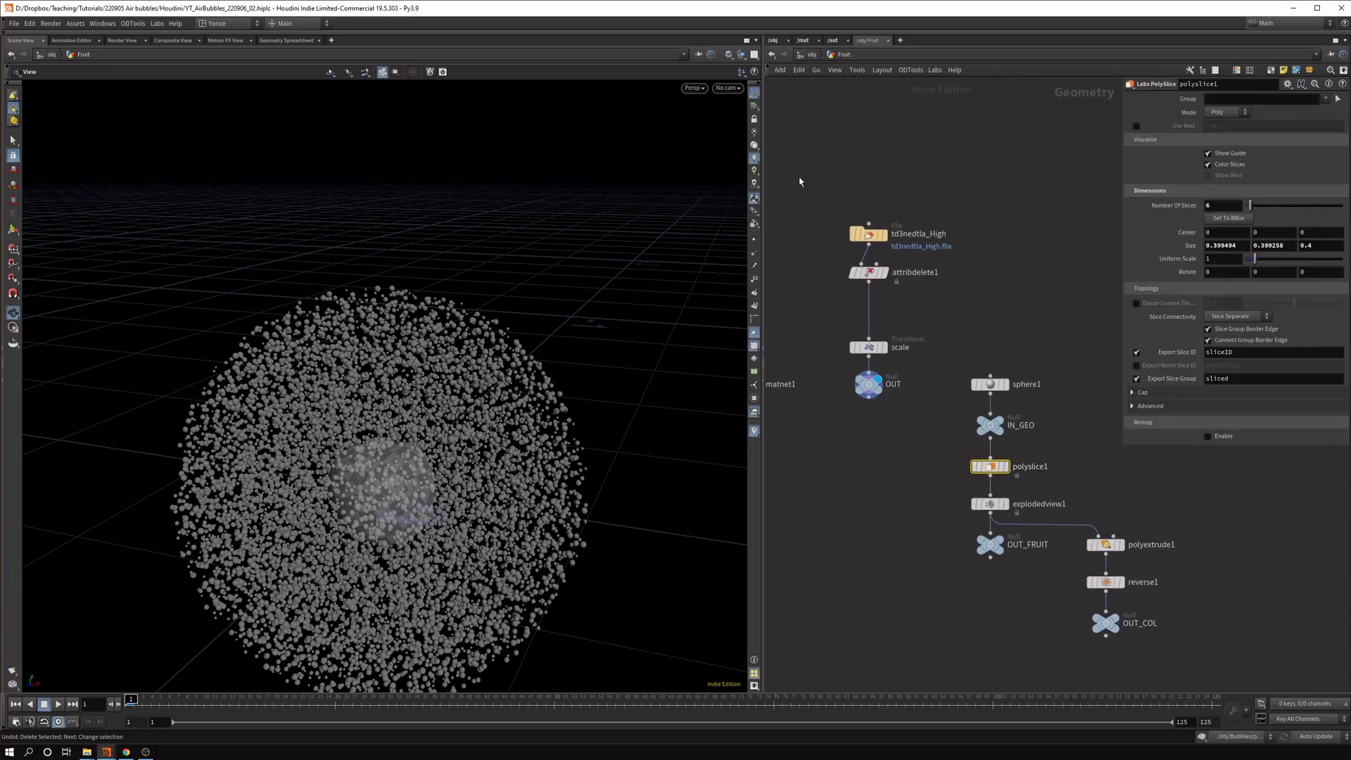
{"action": "left_click", "coordinate": [869, 273]}
{"action": "left_click", "coordinate": [1237, 148]}
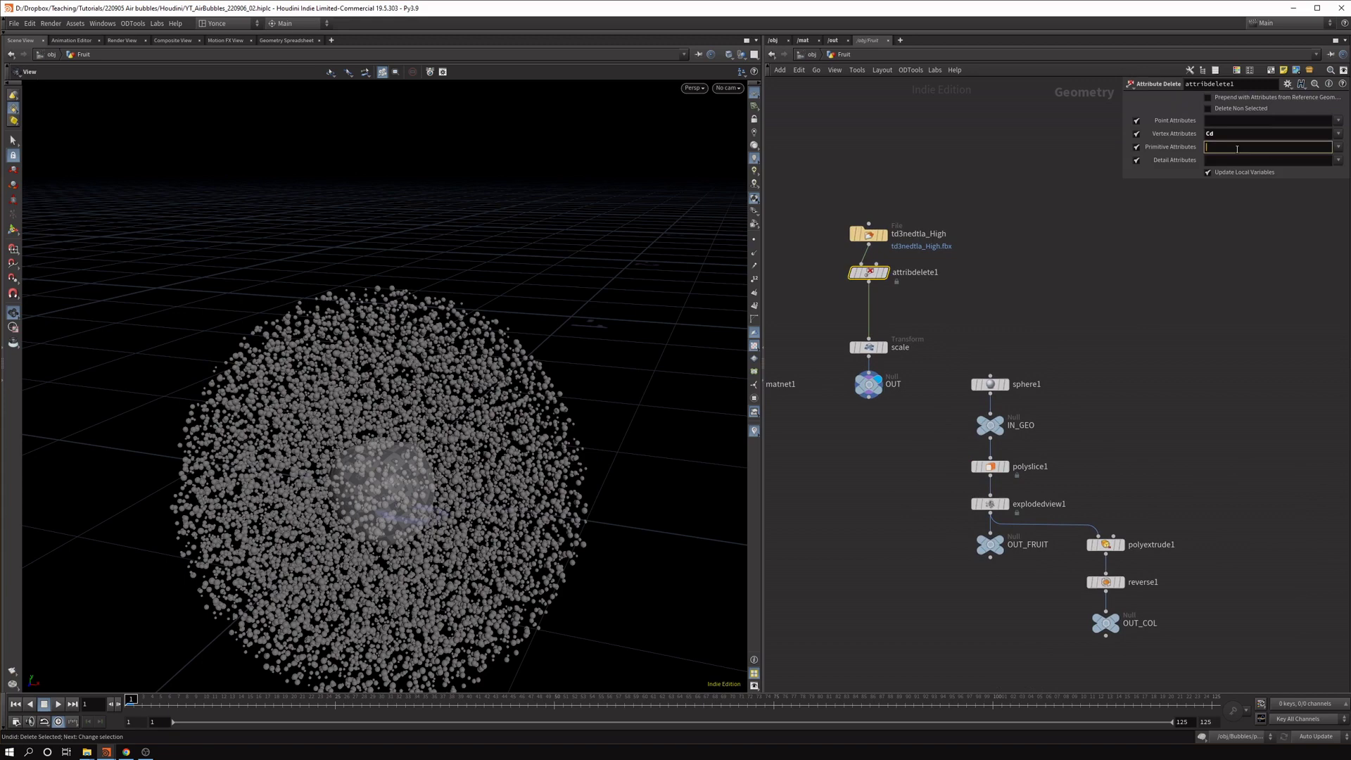
{"action": "key", "text": "Return"}
{"action": "left_click", "coordinate": [1294, 160]}
{"action": "type", "text": "*"}
{"action": "key", "text": "Return"}
Set attribdelete1 to remove the point attributes matching fbx*, and check the node's remaining attributes.
{"action": "left_click", "coordinate": [1338, 120]}
{"action": "left_click", "coordinate": [1259, 121]}
{"action": "left_click", "coordinate": [1255, 121]}
{"action": "type", "text": "fbx"}
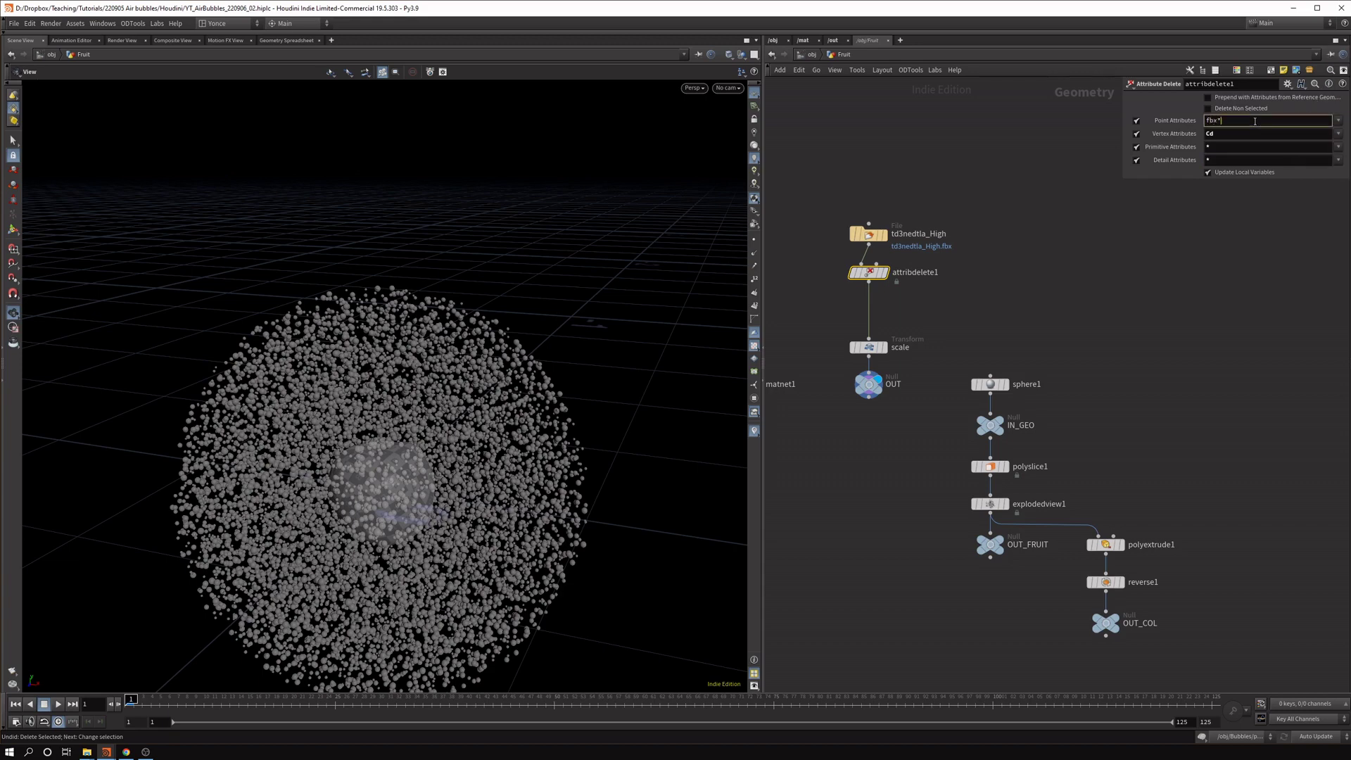
{"action": "left_click", "coordinate": [1099, 351]}
{"action": "middle_click", "coordinate": [872, 275]}
Tidy the spacing of the imported apple chain and wire its OUT node into IN_GEO in place of sphere1.
{"action": "scroll", "coordinate": [356, 383], "scroll_direction": "up", "scroll_amount": 10}
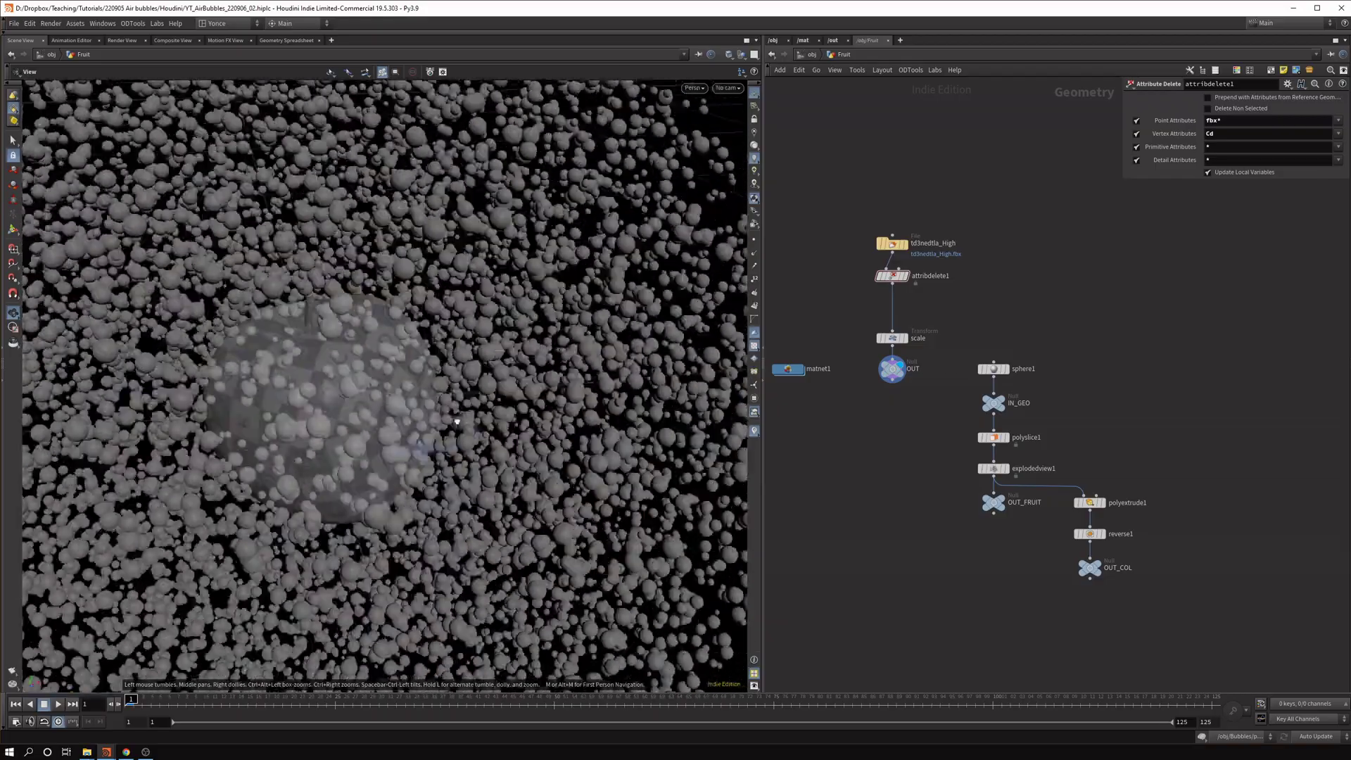
{"action": "scroll", "coordinate": [296, 402], "scroll_direction": "down", "scroll_amount": 10}
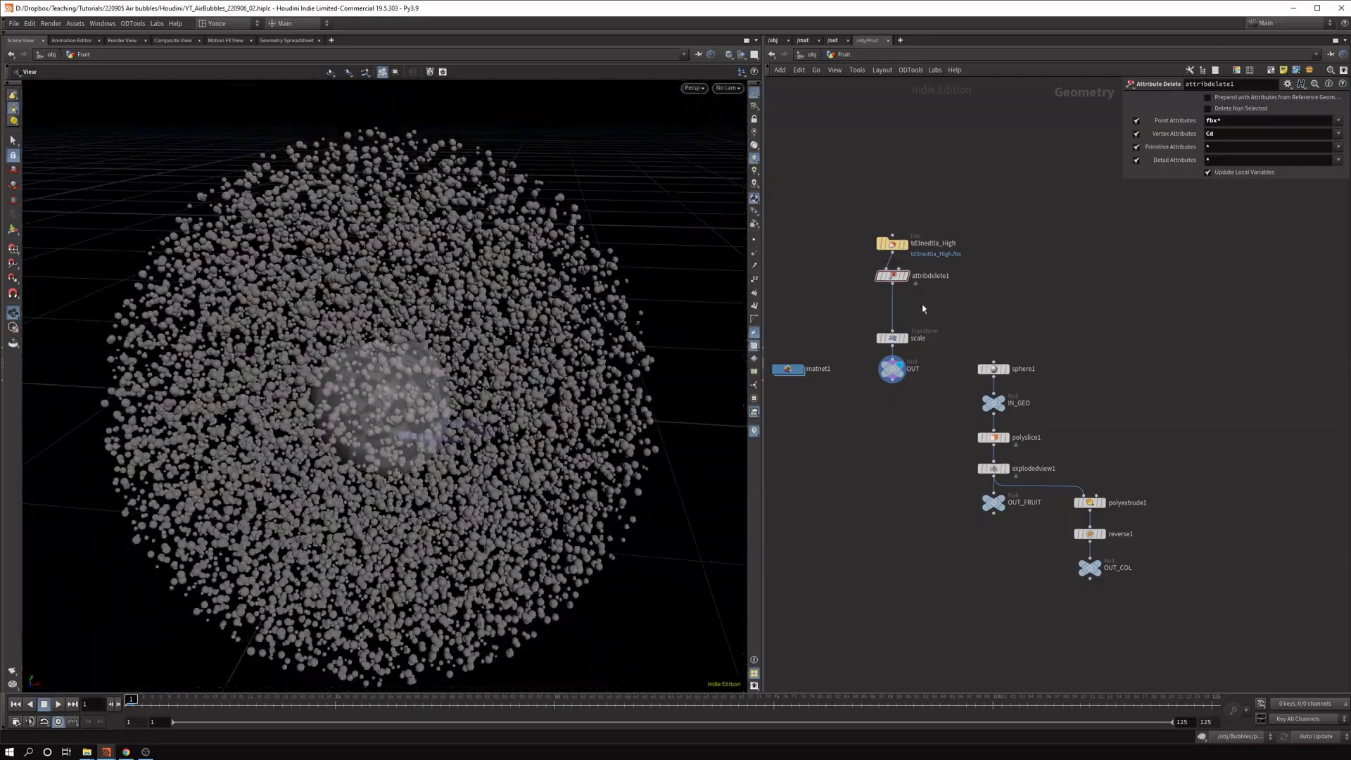
{"action": "left_click", "coordinate": [892, 338]}
{"action": "scroll", "coordinate": [382, 443], "scroll_direction": "up", "scroll_amount": 6}
{"action": "left_click_drag", "start_coordinate": [889, 198], "coordinate": [969, 392]}
{"action": "key", "text": "l"}
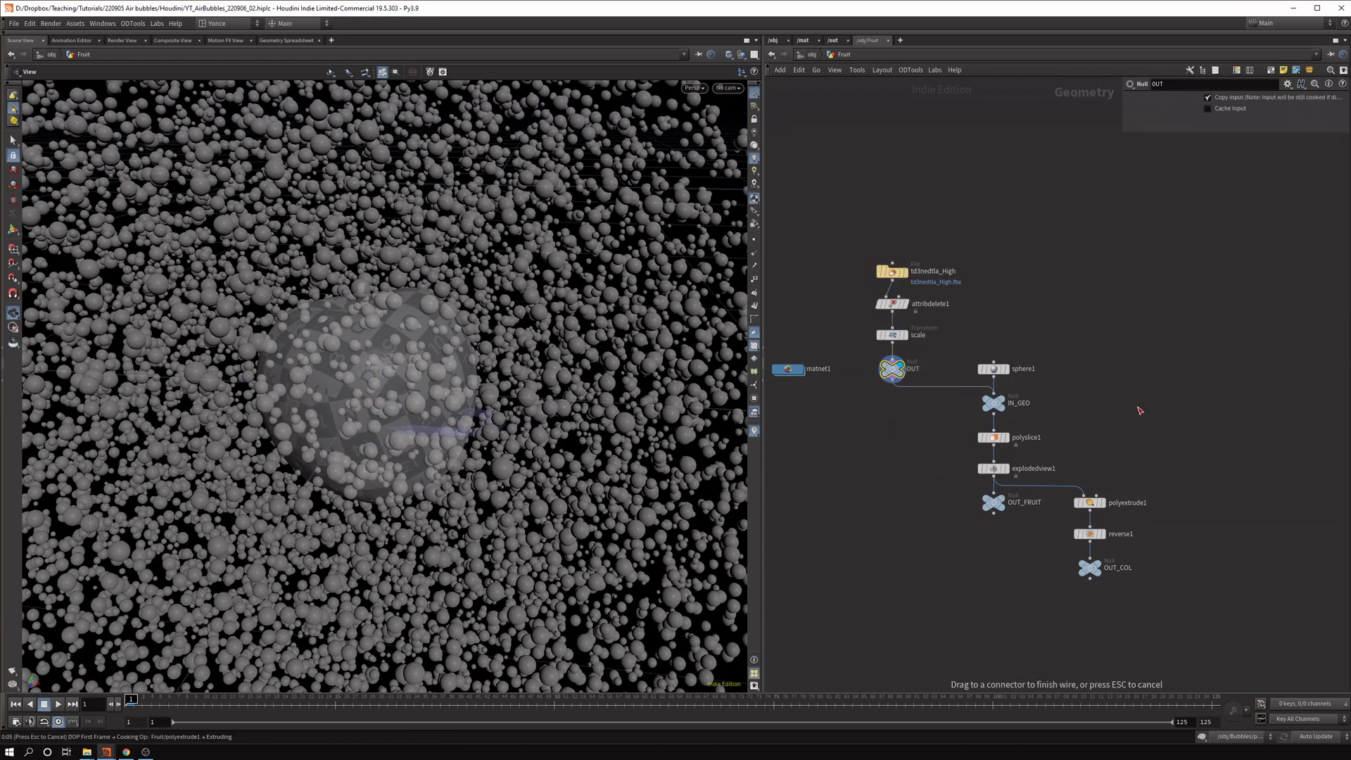
Fit polyslice1's slicing dimensions to the bounding box of the incoming apple geometry.
{"action": "left_click_drag", "start_coordinate": [897, 444], "coordinate": [1012, 423]}
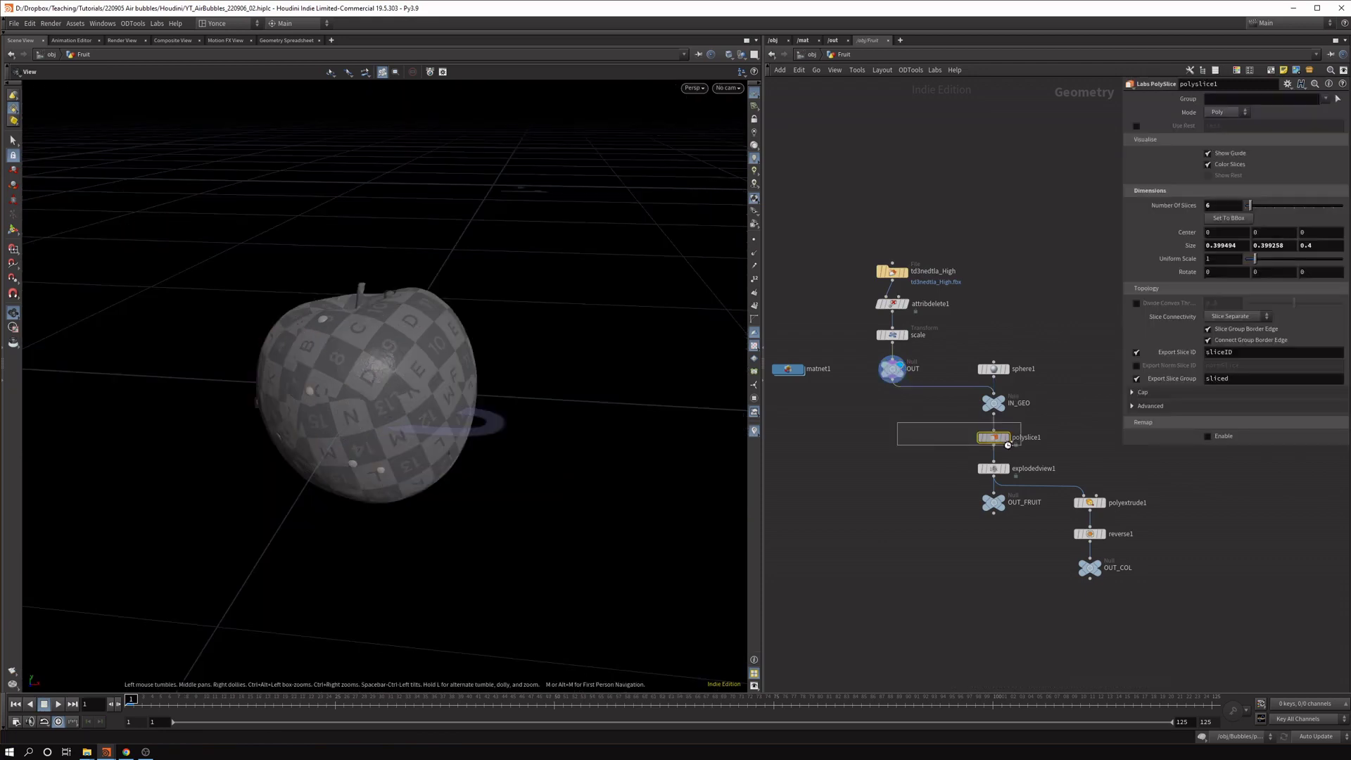
{"action": "middle_click_drag", "start_coordinate": [1067, 404], "coordinate": [1024, 402]}
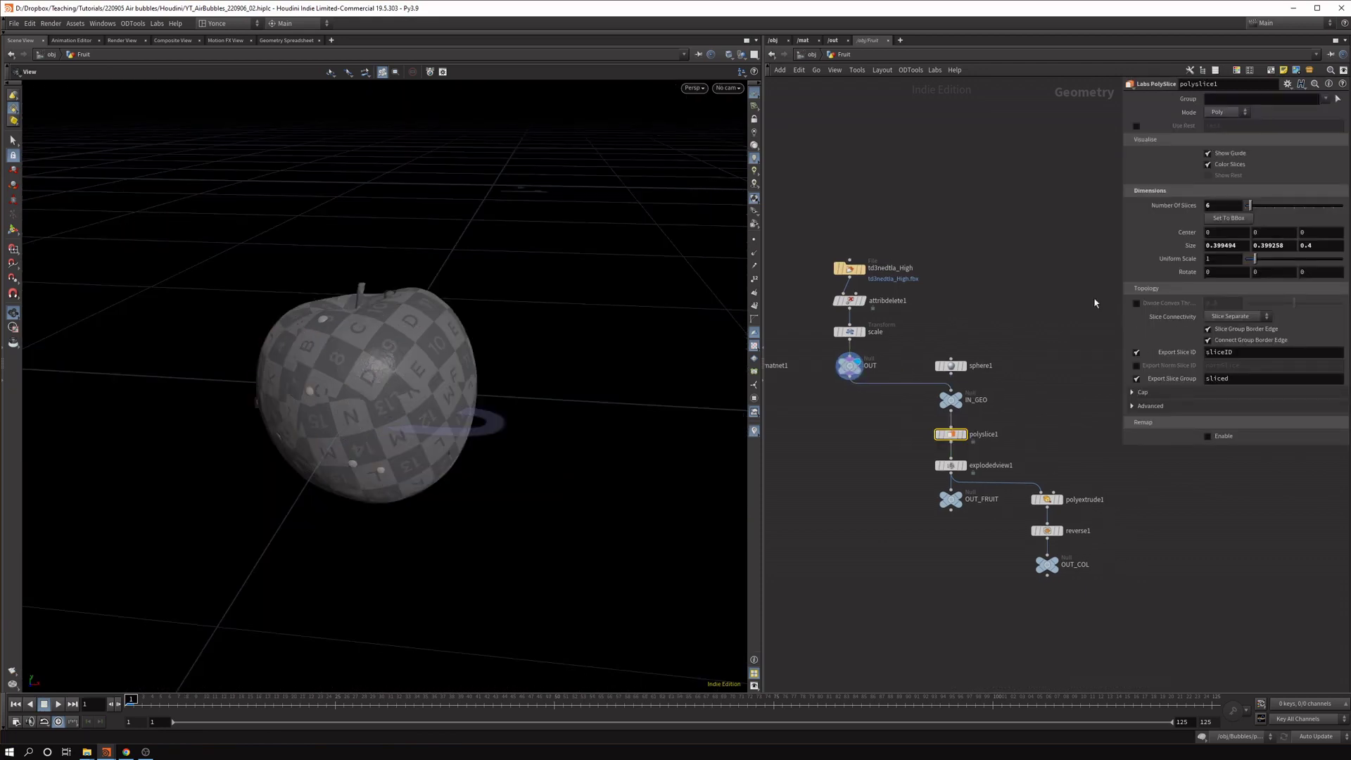
{"action": "left_click", "coordinate": [1231, 220]}
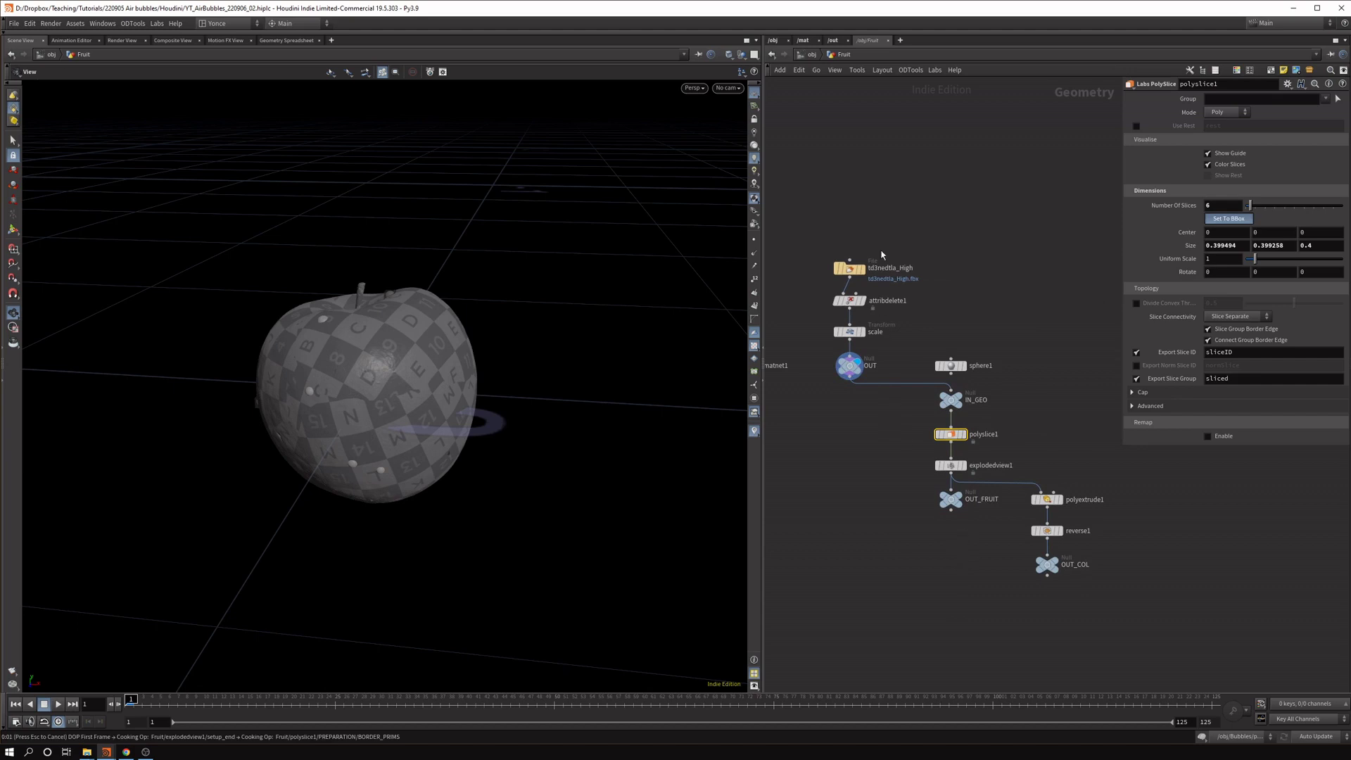